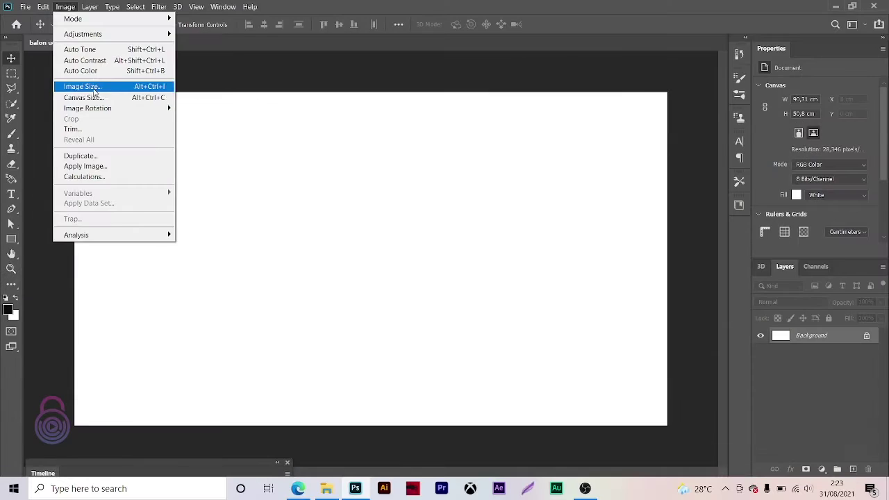
- Set Image Size width and height to 3000 px and fit the canvas on screen
{"action": "left_click", "coordinate": [82, 86]}
{"action": "type", "text": "2000"}
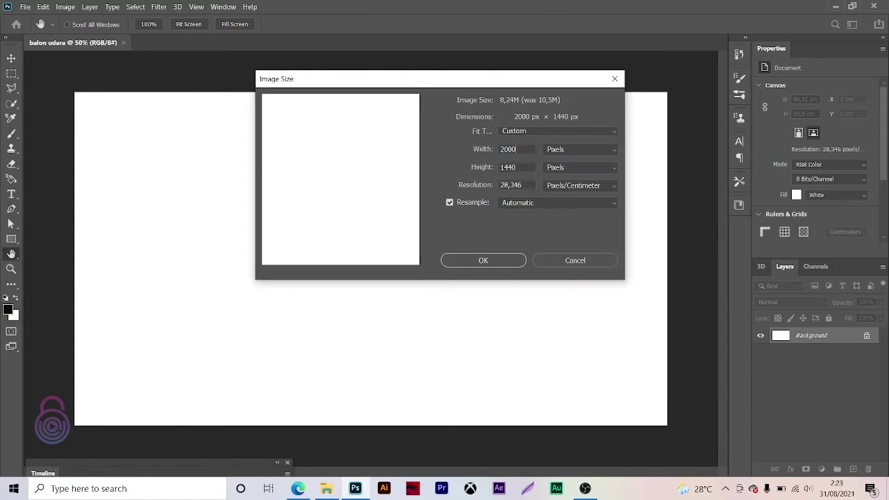
{"action": "key", "text": "Tab"}
{"action": "type", "text": "2000"}
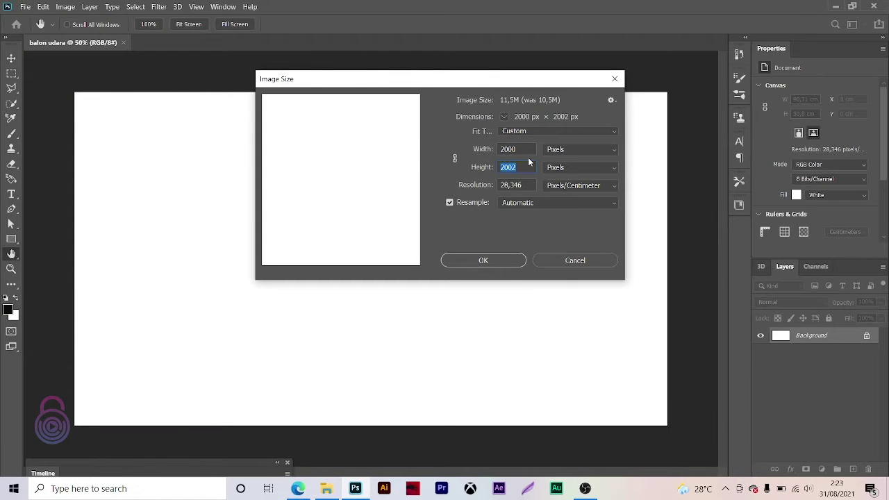
{"action": "key", "text": "shift+Tab"}
{"action": "type", "text": "3000"}
{"action": "key", "text": "Tab"}
{"action": "type", "text": "3000"}
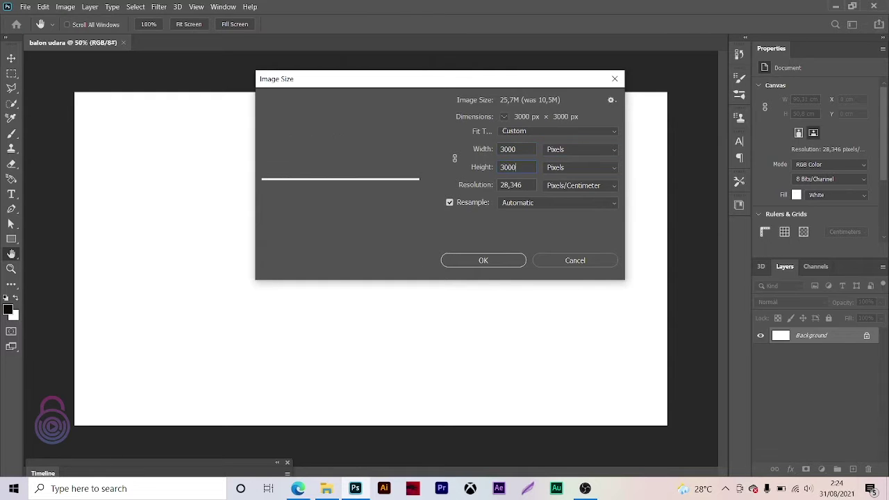
{"action": "key", "text": "Return"}
{"action": "key", "text": "ctrl+0"}
- Enlarge the aerial village photo to about 182% and place it across the lower canvas
{"action": "key", "text": "v"}
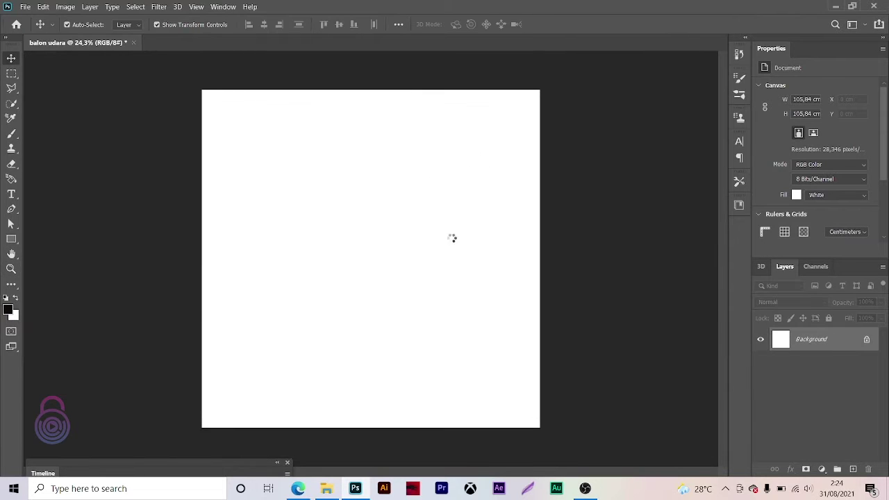
{"action": "left_click_drag", "start_coordinate": [509, 314], "coordinate": [560, 345]}
{"action": "mouse_move", "coordinate": [457, 185]}
{"action": "left_mouse_down"}
{"action": "mouse_move", "coordinate": [458, 285]}
{"action": "mouse_move", "coordinate": [457, 252]}
{"action": "left_mouse_up"}
{"action": "mouse_move", "coordinate": [607, 200]}
{"action": "left_mouse_down", "text": "alt"}
{"action": "mouse_move", "coordinate": [609, 208]}
{"action": "mouse_move", "coordinate": [621, 202]}
{"action": "left_mouse_up", "text": "alt"}
{"action": "left_click_drag", "start_coordinate": [486, 230], "coordinate": [484, 251]}
{"action": "left_click", "coordinate": [554, 24]}
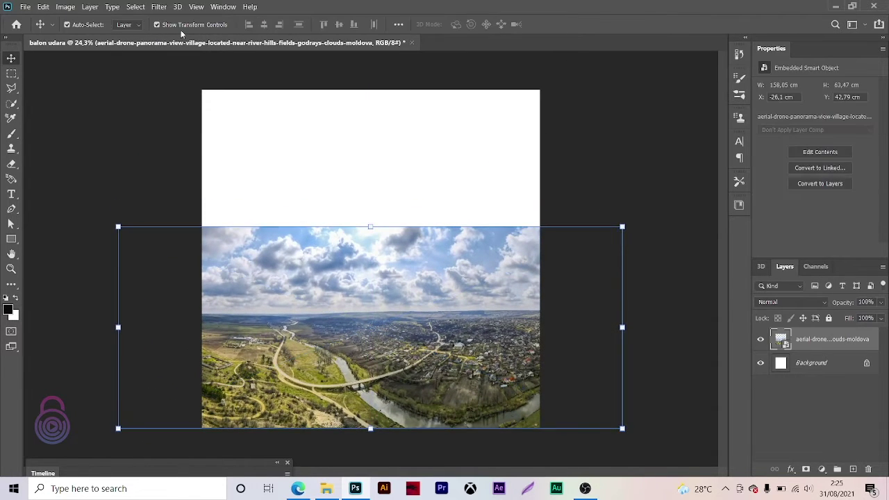
- Enlarge the pink sunset photo to about 161% above the village and commit it
{"action": "left_click_drag", "start_coordinate": [480, 203], "coordinate": [548, 168], "text": "alt"}
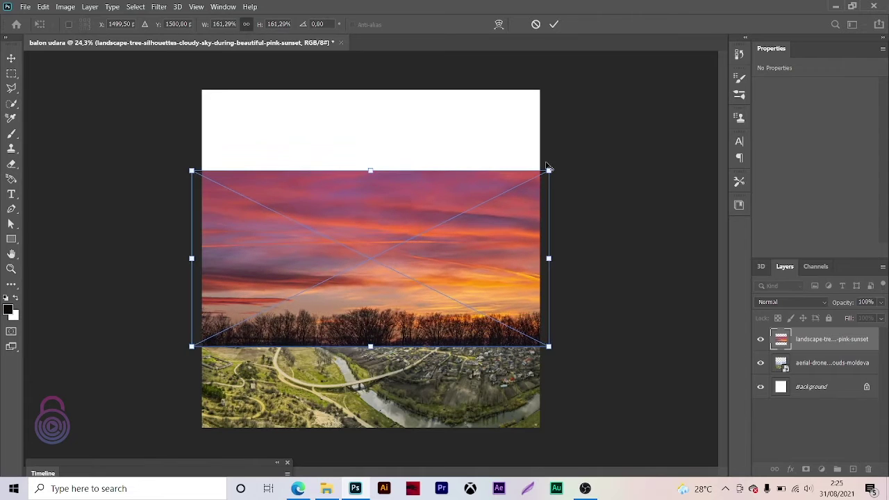
{"action": "left_click", "coordinate": [554, 25]}
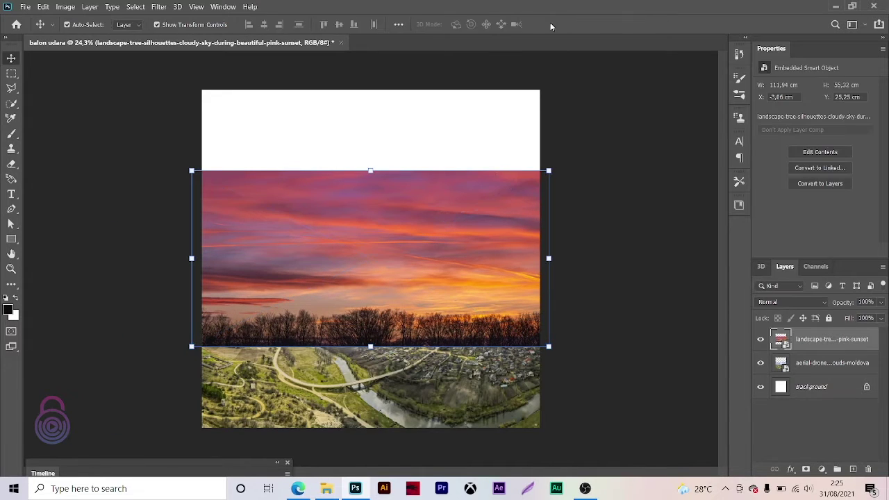
{"action": "key", "text": "e"}
{"action": "right_click", "coordinate": [823, 339]}
- Rasterize the sunset layer and erase its tree silhouettes with a soft, smaller eraser
{"action": "left_click", "coordinate": [701, 223]}
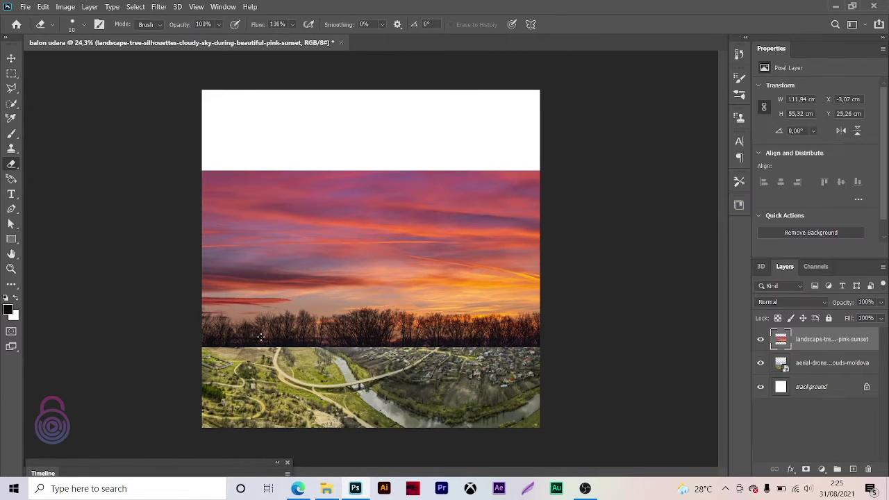
{"action": "left_click_drag", "start_coordinate": [215, 326], "coordinate": [548, 301]}
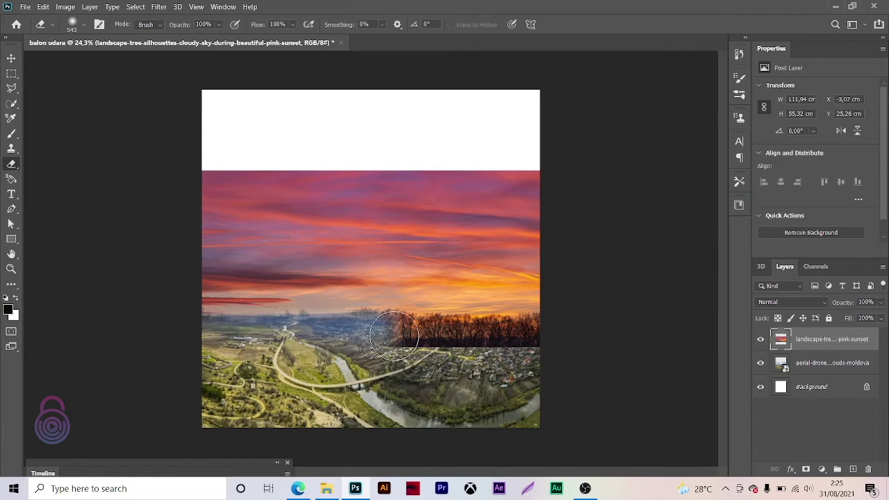
{"action": "left_click_drag", "start_coordinate": [310, 327], "coordinate": [294, 332]}
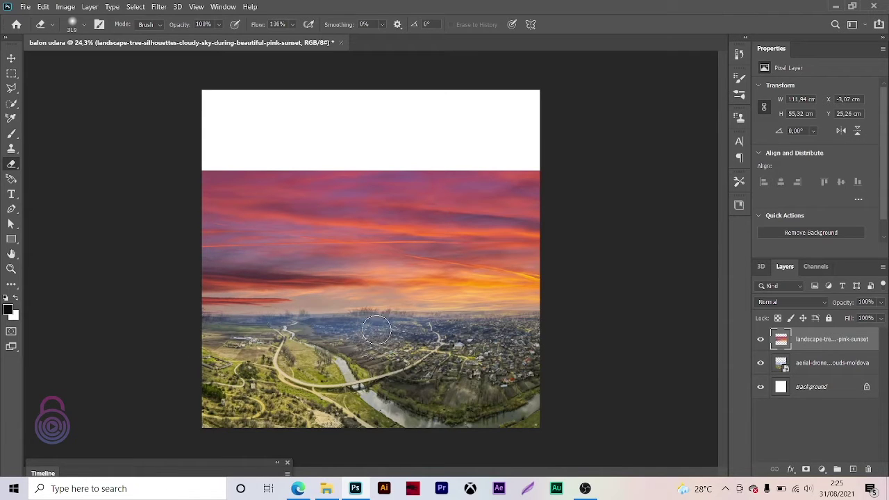
{"action": "left_click_drag", "start_coordinate": [375, 331], "coordinate": [333, 322]}
- Reposition the sunset layer, undoing an accidental duplicate
{"action": "key", "text": "v"}
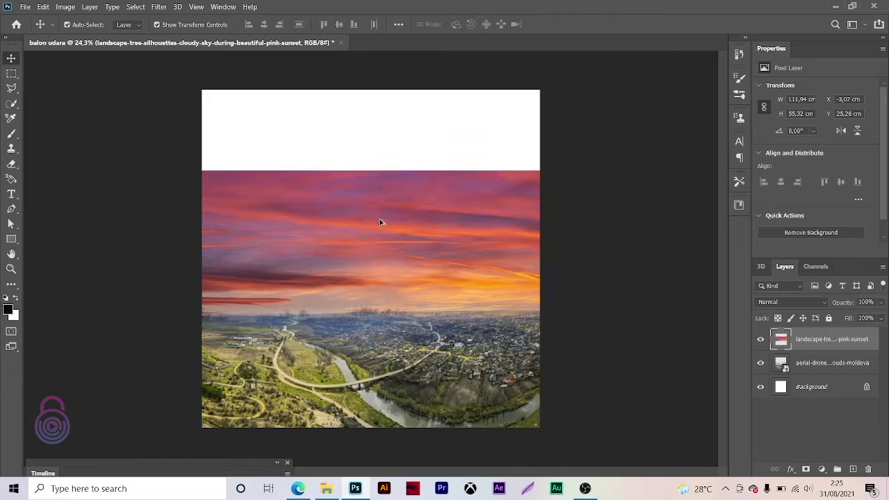
{"action": "left_click_drag", "start_coordinate": [379, 219], "coordinate": [391, 242]}
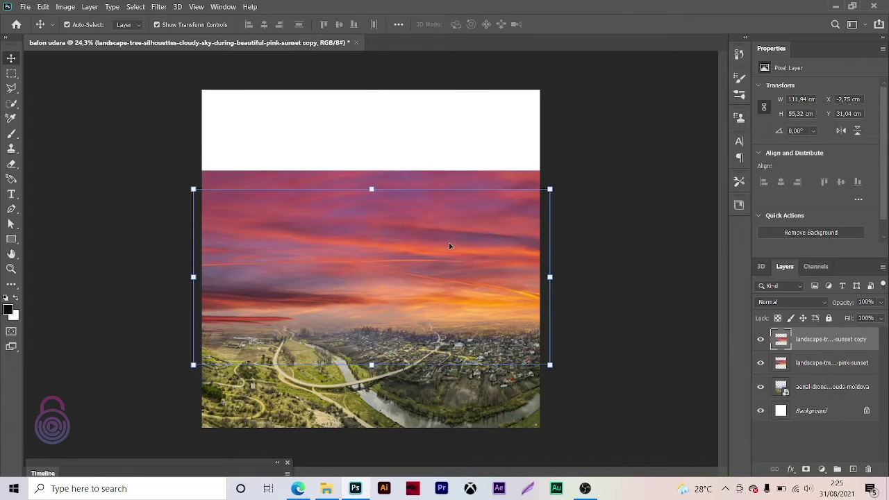
{"action": "key", "text": "ctrl+z"}
{"action": "left_click_drag", "start_coordinate": [448, 243], "coordinate": [413, 224]}
- Set a very soft 582 px eraser and settle the sunset layer back over the clouds
{"action": "key", "text": "e"}
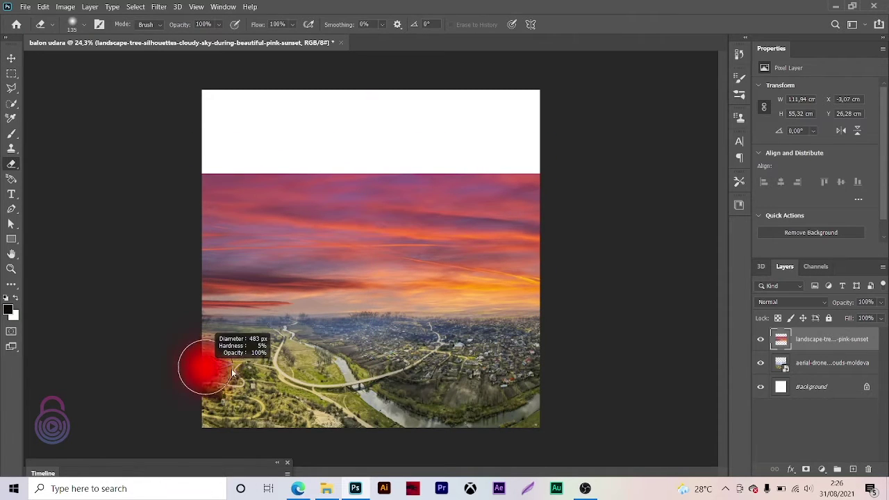
{"action": "mouse_move", "coordinate": [250, 361]}
{"action": "left_mouse_down"}
{"action": "mouse_move", "coordinate": [264, 359]}
{"action": "mouse_move", "coordinate": [215, 346]}
{"action": "left_mouse_up"}
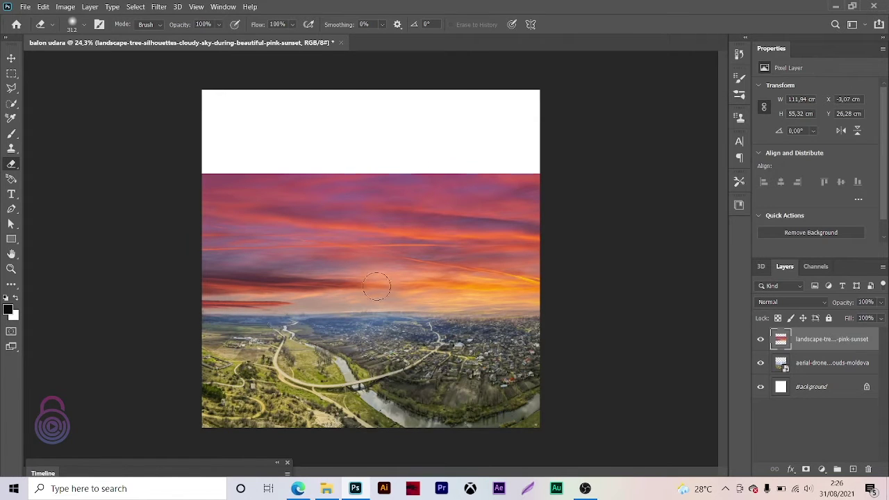
{"action": "left_click_drag", "start_coordinate": [375, 256], "coordinate": [371, 203]}
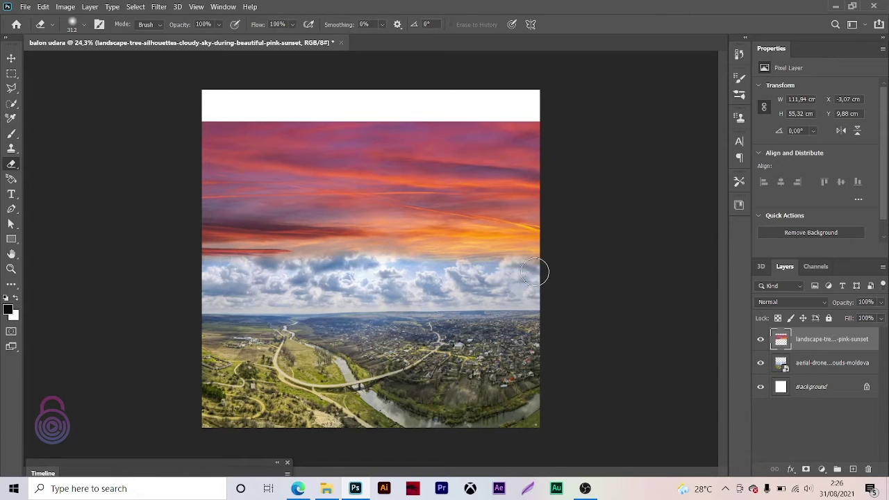
{"action": "key", "text": "v"}
{"action": "left_click_drag", "start_coordinate": [401, 197], "coordinate": [398, 253]}
- Stretch the sunset taller and move its layer below the aerial photo
{"action": "left_click_drag", "start_coordinate": [372, 184], "coordinate": [371, 151]}
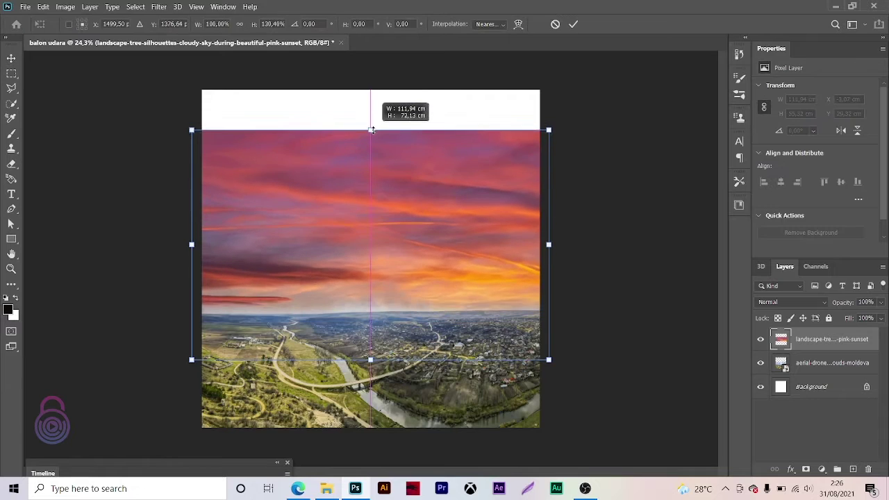
{"action": "left_click_drag", "start_coordinate": [382, 190], "coordinate": [383, 196]}
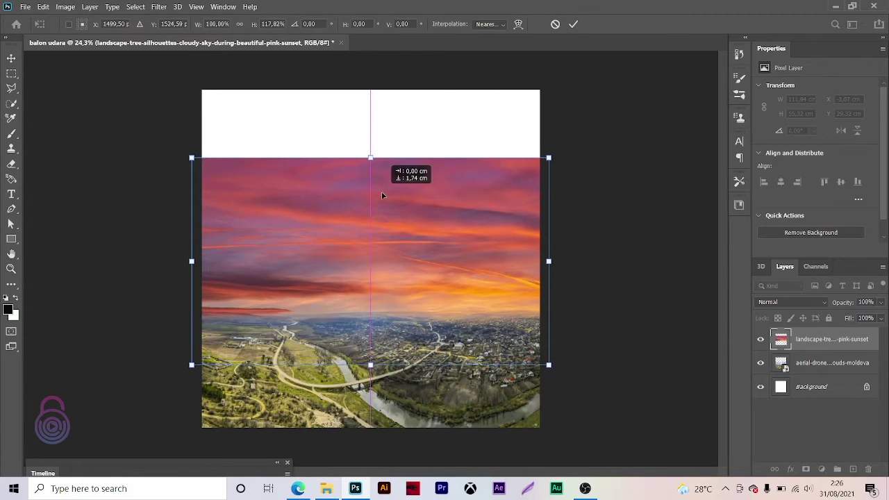
{"action": "key", "text": "Return"}
{"action": "key", "text": "ctrl+bracketleft"}
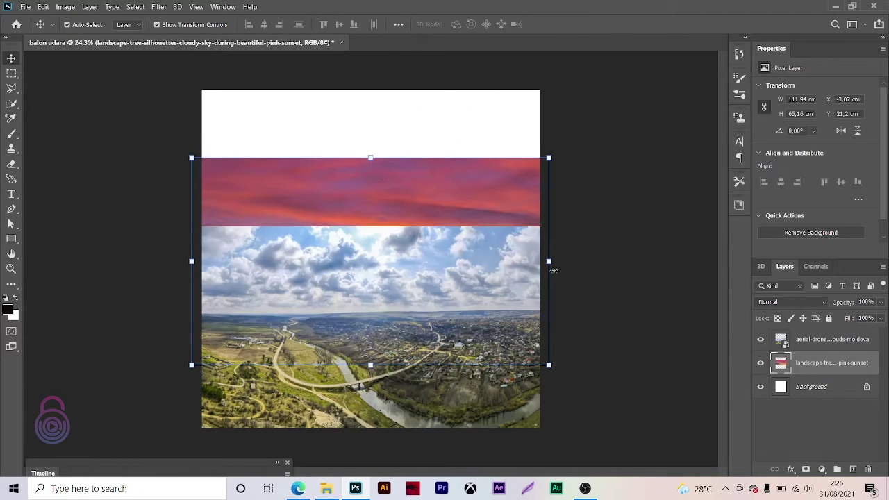
{"action": "key", "text": "ctrl+bracketright"}
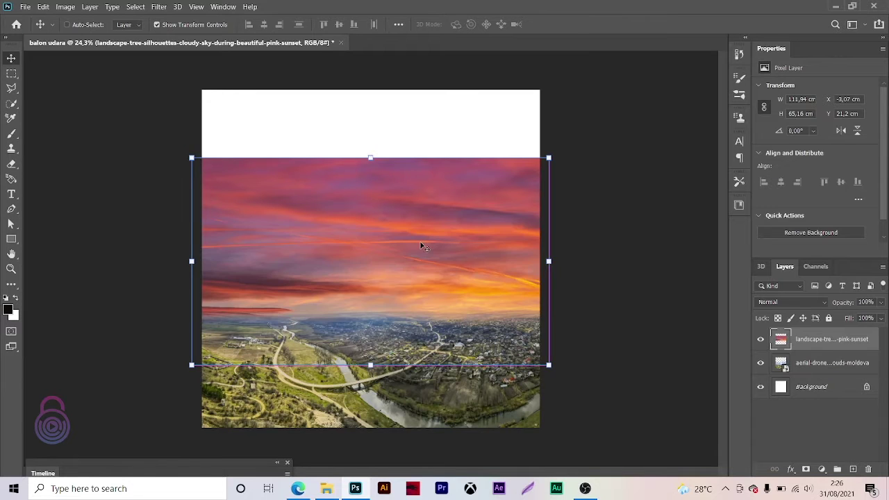
{"action": "key", "text": "ctrl+bracketleft"}
- Rasterize the aerial village layer and erase its cloud bands and horizon haze
{"action": "left_click", "coordinate": [408, 277]}
{"action": "key", "text": "e"}
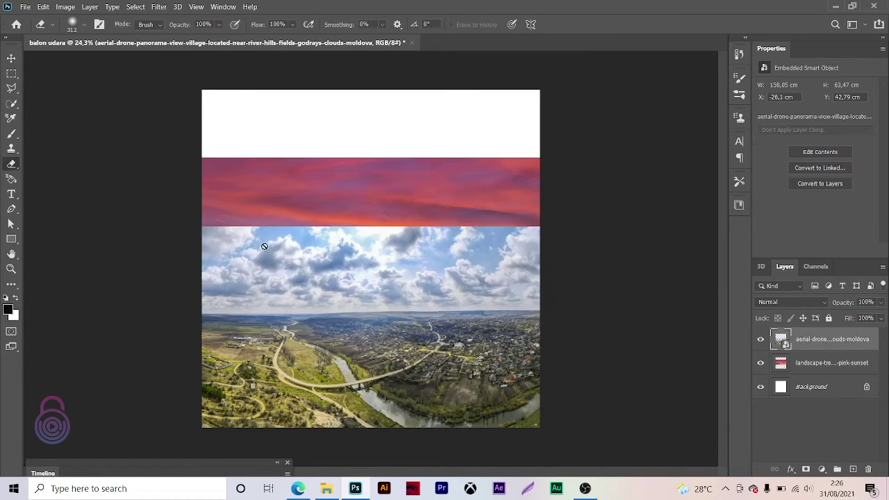
{"action": "right_click", "coordinate": [817, 337]}
{"action": "left_click", "coordinate": [692, 204]}
{"action": "left_click_drag", "start_coordinate": [199, 241], "coordinate": [579, 232]}
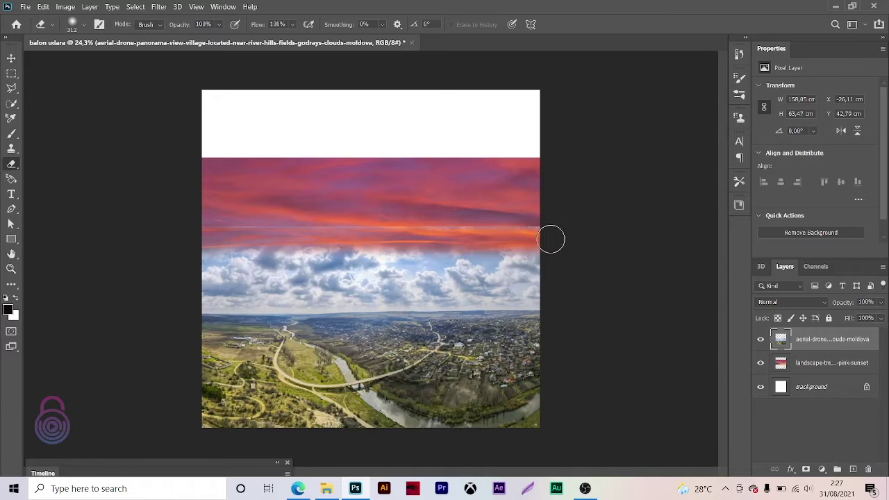
{"action": "left_click_drag", "start_coordinate": [208, 278], "coordinate": [591, 264]}
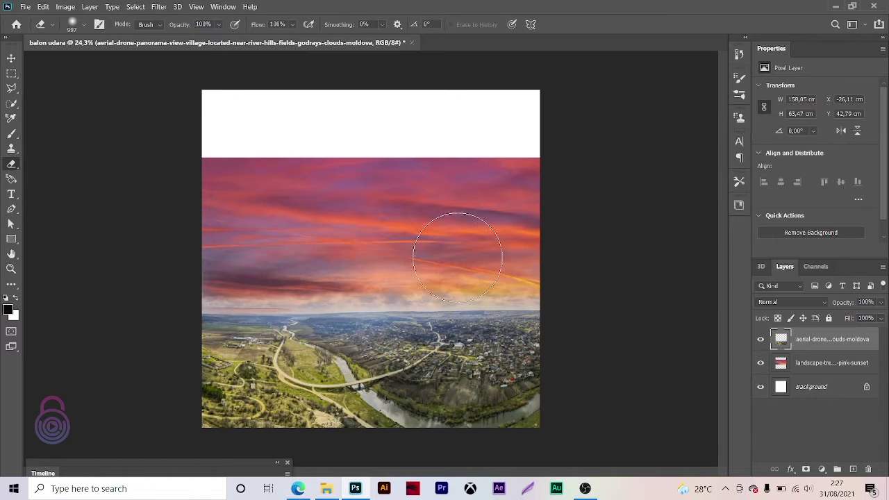
{"action": "mouse_move", "coordinate": [208, 292]}
{"action": "left_mouse_down"}
{"action": "mouse_move", "coordinate": [454, 288]}
{"action": "mouse_move", "coordinate": [419, 307]}
{"action": "left_mouse_up"}
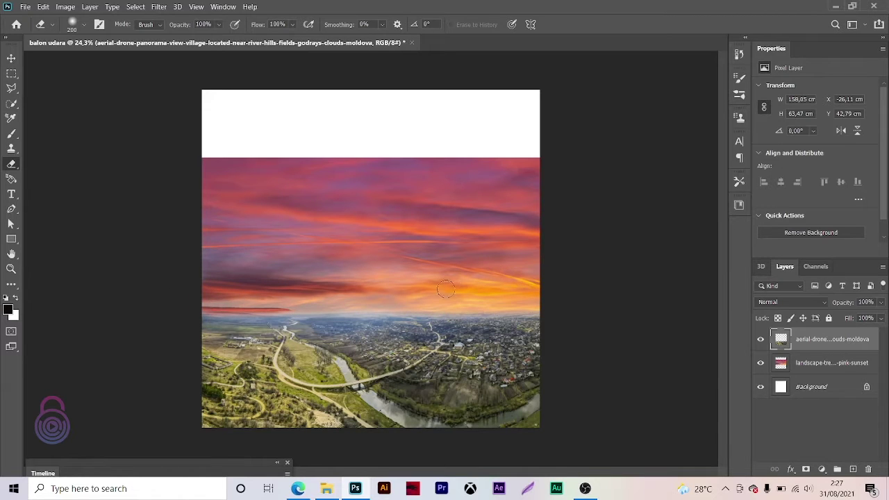
- Reposition the aerial village layer and commit its transform
{"action": "key", "text": "v"}
{"action": "left_click_drag", "start_coordinate": [446, 298], "coordinate": [375, 243]}
{"action": "key", "text": "ctrl+t"}
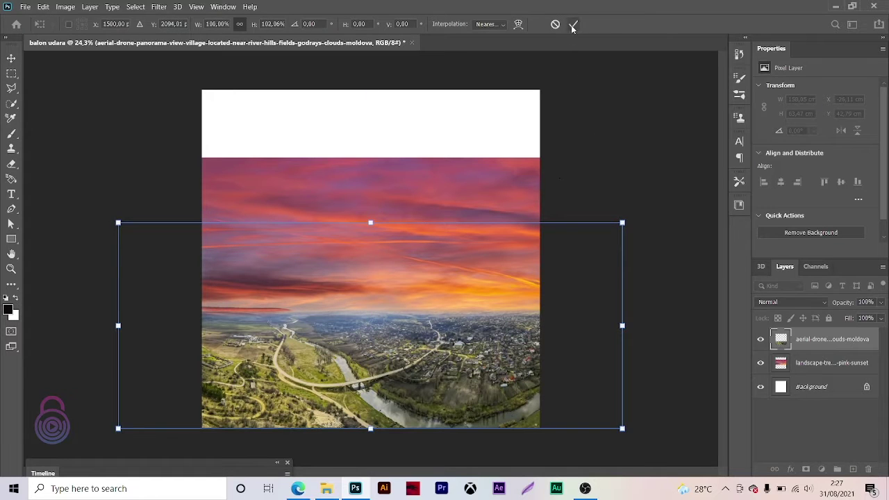
{"action": "left_click", "coordinate": [573, 25]}
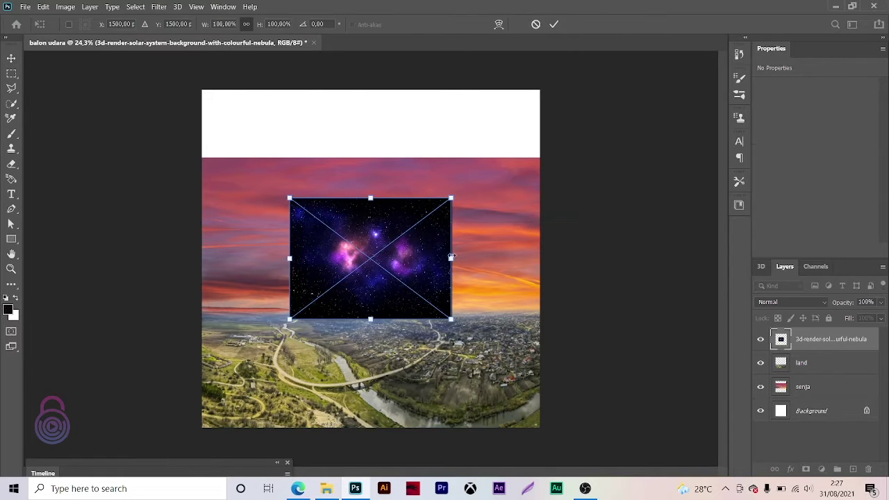
- Stretch the nebula to fill the canvas top, widening its top edge with Perspective
{"action": "left_click_drag", "start_coordinate": [451, 257], "coordinate": [548, 258]}
{"action": "mouse_move", "coordinate": [371, 199]}
{"action": "left_mouse_down"}
{"action": "mouse_move", "coordinate": [375, 182]}
{"action": "mouse_move", "coordinate": [393, 181]}
{"action": "mouse_move", "coordinate": [386, 90]}
{"action": "left_mouse_up"}
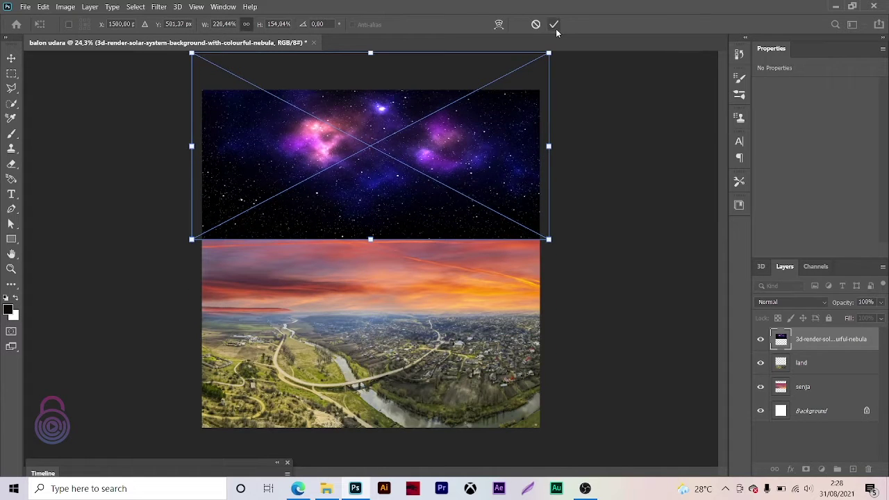
{"action": "right_click", "coordinate": [464, 92]}
{"action": "left_click", "coordinate": [486, 147]}
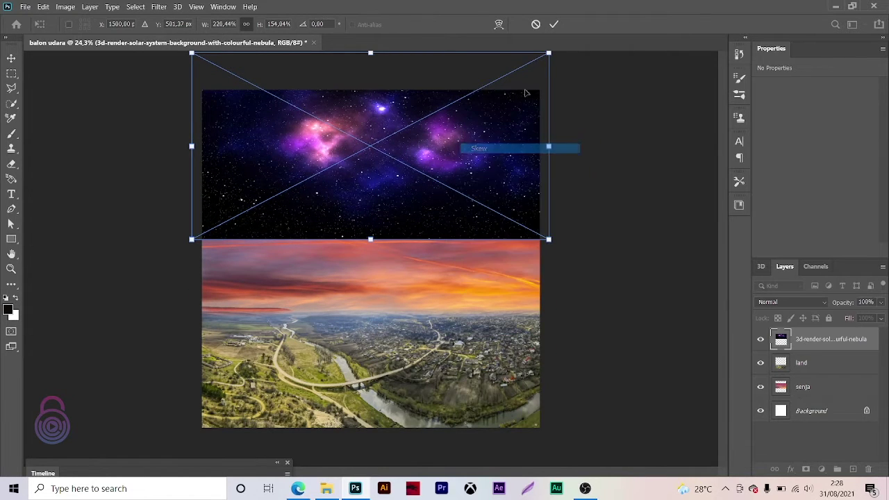
{"action": "left_click_drag", "start_coordinate": [548, 53], "coordinate": [693, 53]}
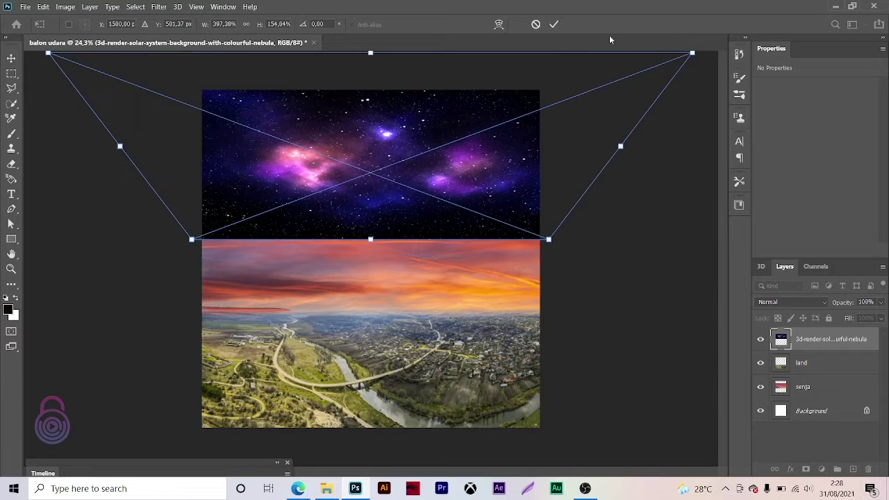
{"action": "left_click", "coordinate": [554, 24]}
- Rasterize the nebula layer and softly erase its lower edge into the sunset
{"action": "key", "text": "e"}
{"action": "right_click", "coordinate": [872, 345]}
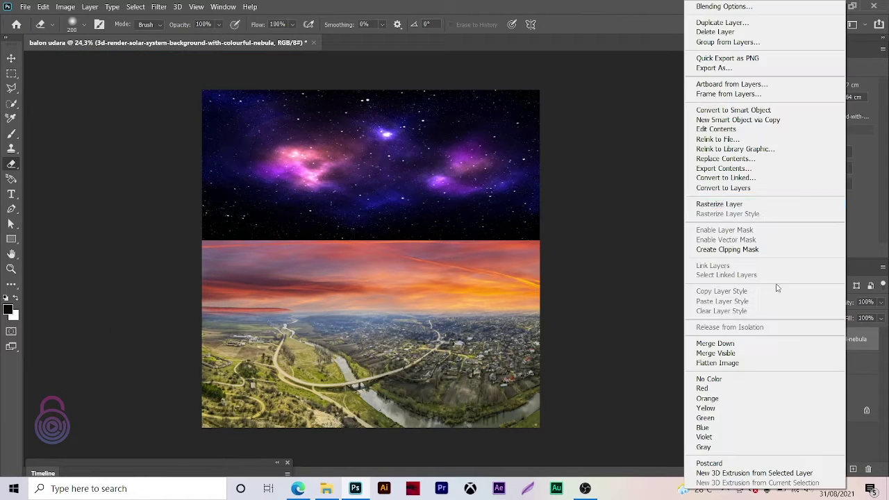
{"action": "left_click", "coordinate": [764, 205]}
{"action": "mouse_move", "coordinate": [302, 169]}
{"action": "left_mouse_down"}
{"action": "mouse_move", "coordinate": [277, 234]}
{"action": "mouse_move", "coordinate": [208, 228]}
{"action": "mouse_move", "coordinate": [506, 248]}
{"action": "left_mouse_up"}
{"action": "key", "text": "ctrl+z"}
{"action": "mouse_move", "coordinate": [209, 237]}
{"action": "left_mouse_down"}
{"action": "mouse_move", "coordinate": [342, 254]}
{"action": "mouse_move", "coordinate": [314, 249]}
{"action": "left_mouse_up"}
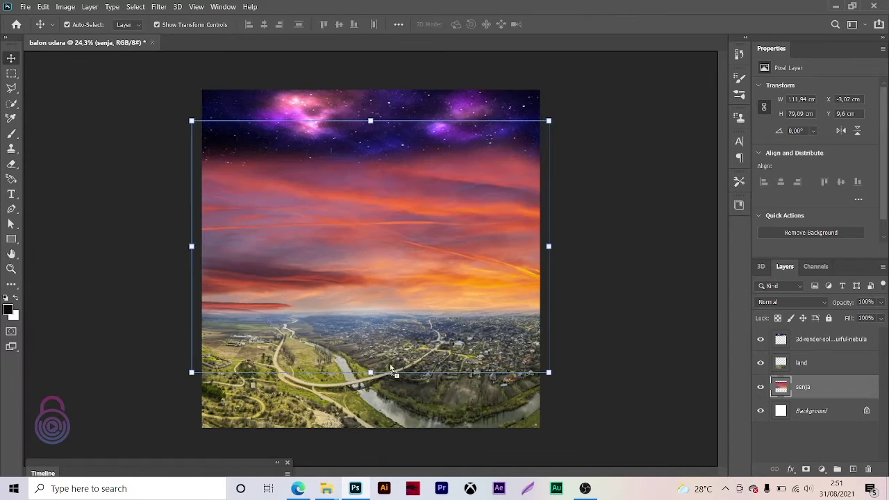
- Enlarge the palm-tree sky photo, zoom in, and lasso a first cloud onto its own layer
{"action": "left_click_drag", "start_coordinate": [480, 214], "coordinate": [591, 143]}
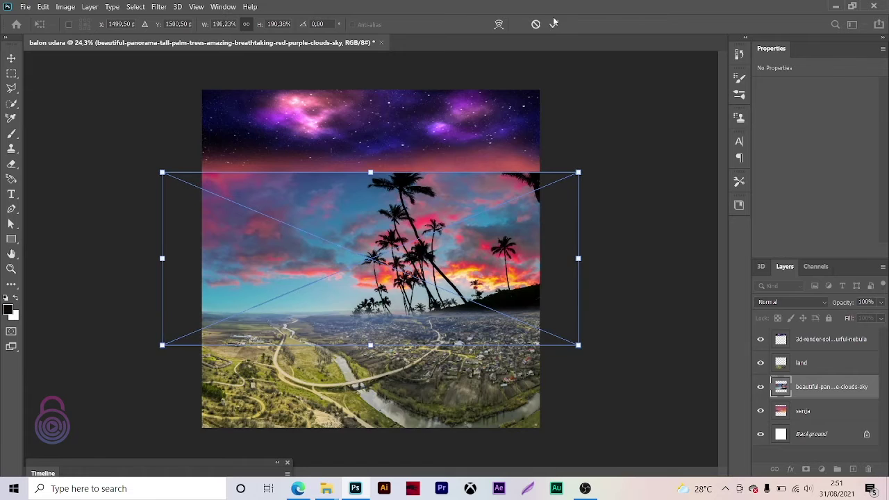
{"action": "key", "text": "Return"}
{"action": "key", "text": "z"}
{"action": "left_click", "coordinate": [314, 260]}
{"action": "left_click", "coordinate": [11, 88]}
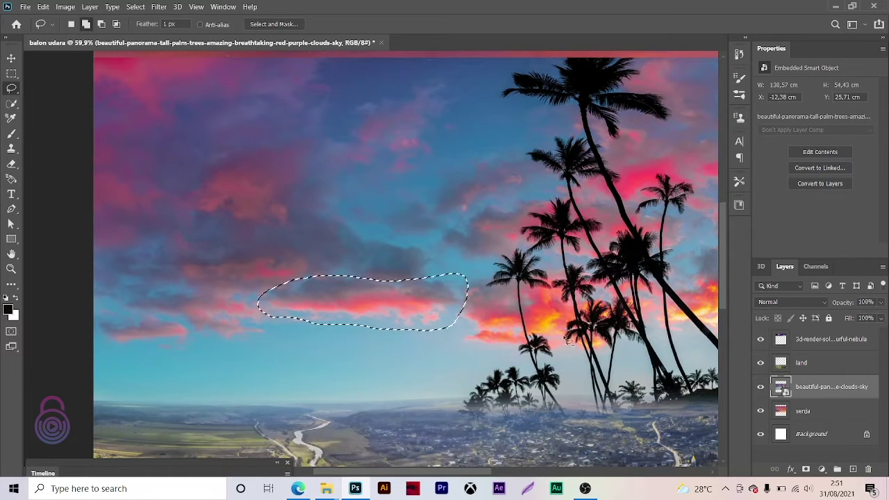
{"action": "key", "text": "ctrl+j"}
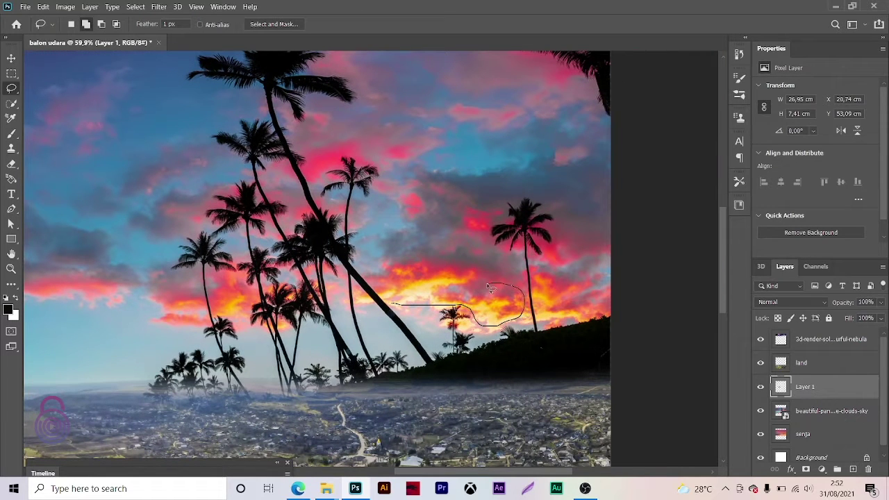
- Lasso the orange cloud beside the palms and copy it onto a new layer
{"action": "left_click_drag", "start_coordinate": [366, 269], "coordinate": [393, 304]}
{"action": "key", "text": "ctrl+j"}
{"action": "left_click", "coordinate": [469, 197]}
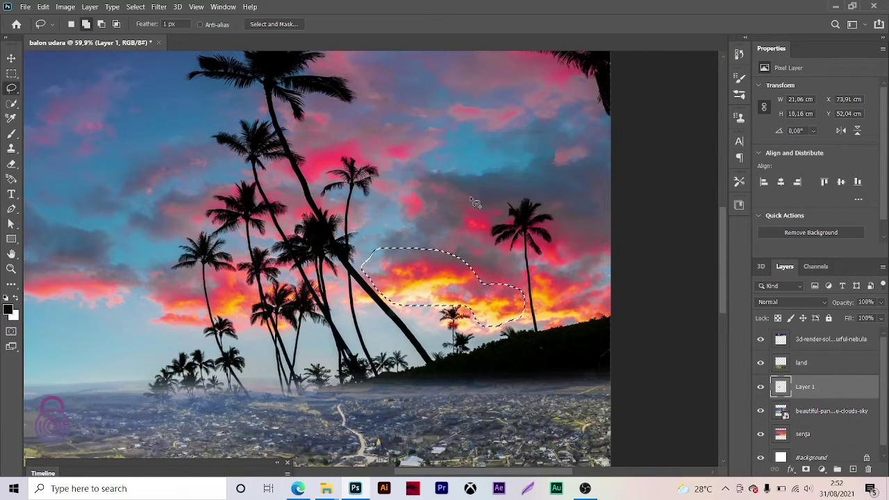
{"action": "key", "text": "ctrl+d"}
{"action": "left_click", "coordinate": [811, 410]}
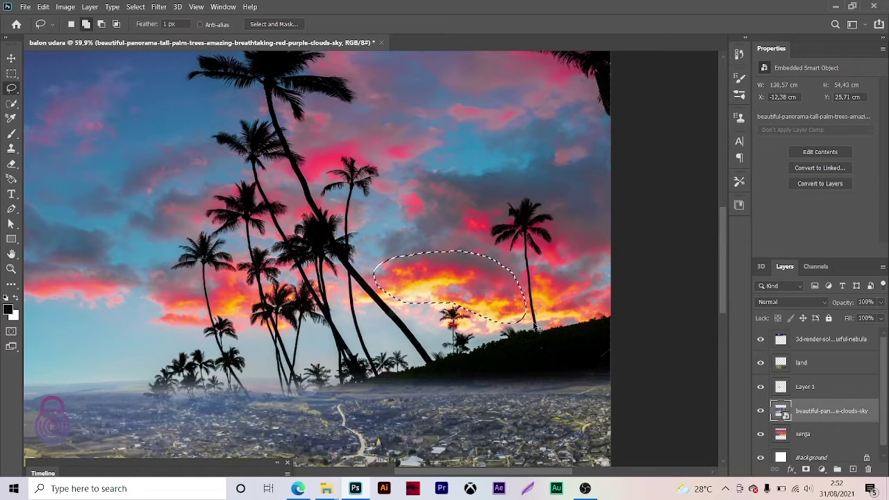
{"action": "key", "text": "ctrl+j"}
- Copy the pink cloud near the top to a new layer, hide the palm photo, and move a cloud up-left
{"action": "left_click", "coordinate": [826, 433]}
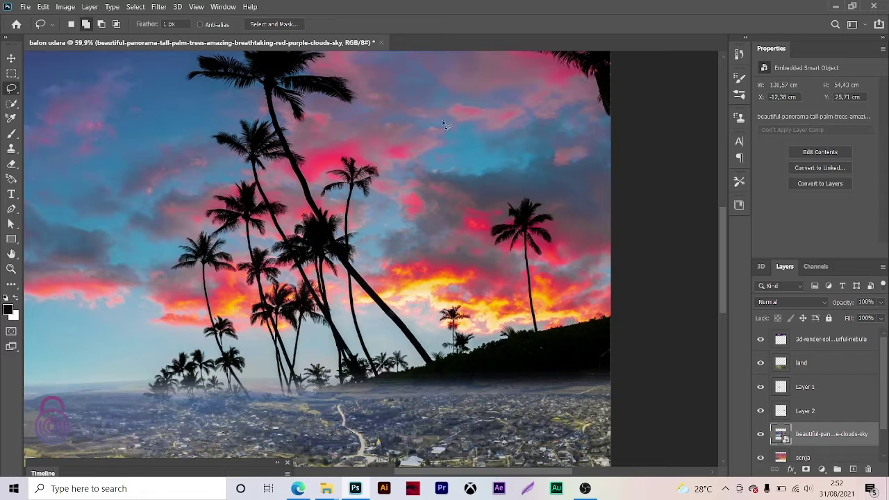
{"action": "left_click_drag", "start_coordinate": [574, 100], "coordinate": [571, 97]}
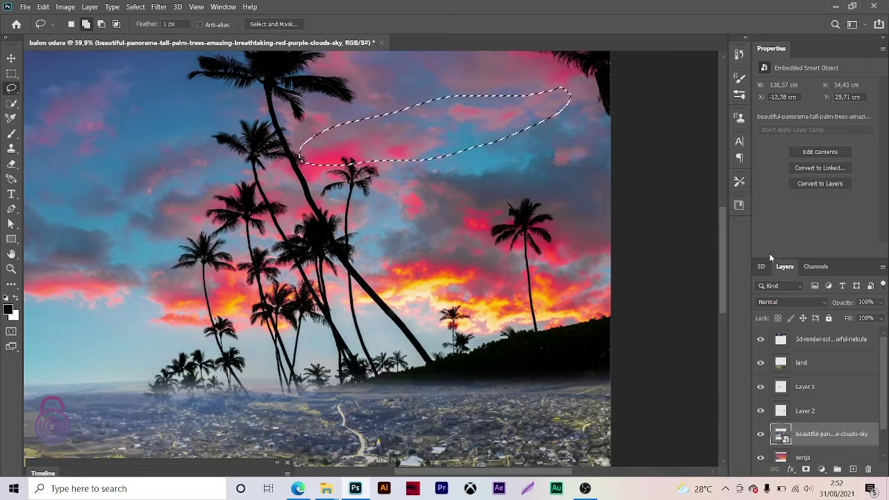
{"action": "key", "text": "ctrl+j"}
{"action": "left_click", "coordinate": [760, 456]}
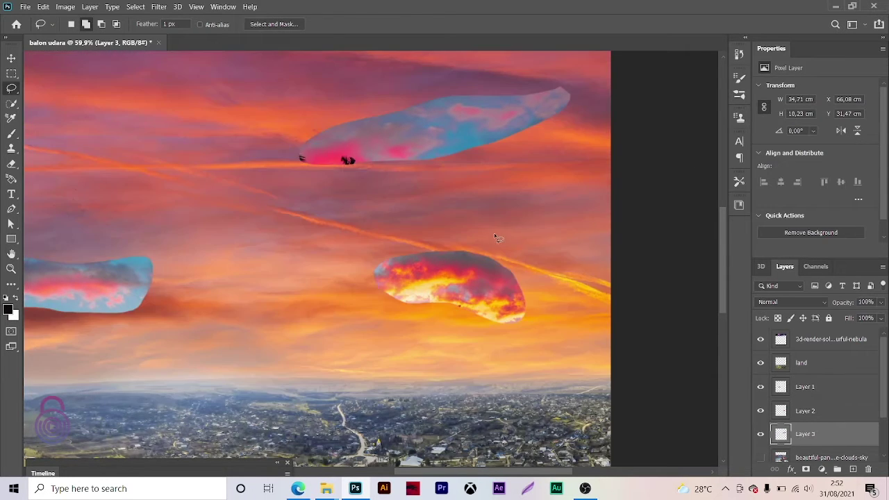
{"action": "key", "text": "v"}
{"action": "scroll", "coordinate": [494, 232], "scroll_direction": "down", "scroll_amount": 2}
{"action": "left_click_drag", "start_coordinate": [455, 145], "coordinate": [396, 89]}
- Move the left cloud into the upper sky and stack Layers 1–3 above nebula and land
{"action": "scroll", "coordinate": [395, 208], "scroll_direction": "down", "scroll_amount": 3}
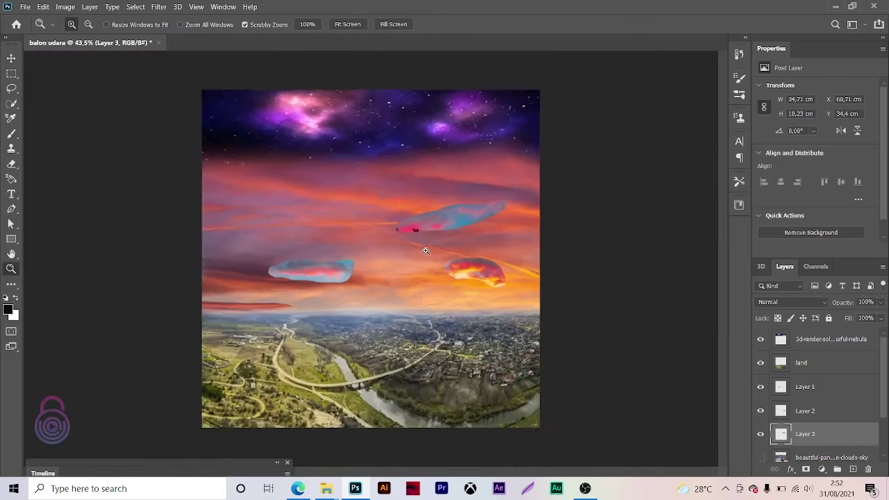
{"action": "scroll", "coordinate": [396, 208], "scroll_direction": "up", "scroll_amount": 2}
{"action": "left_click", "coordinate": [331, 353]}
{"action": "left_click_drag", "start_coordinate": [330, 353], "coordinate": [297, 212]}
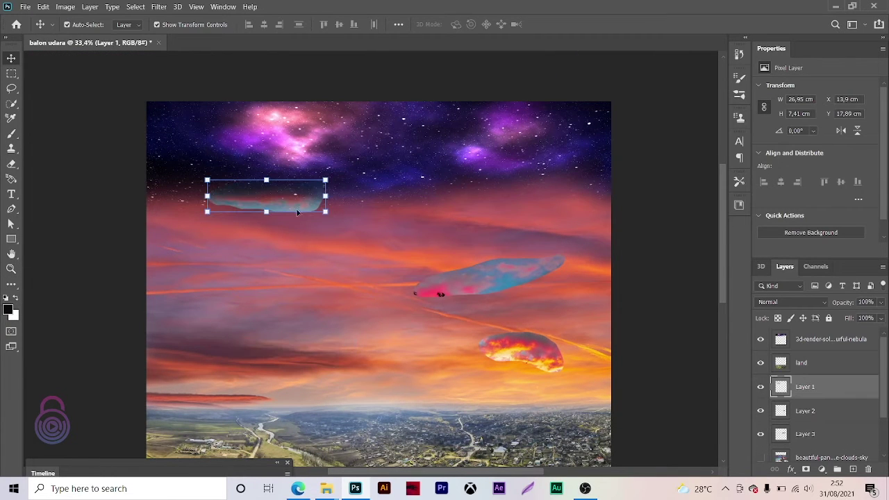
{"action": "left_click", "coordinate": [820, 418], "text": "shift"}
{"action": "left_click", "coordinate": [805, 434], "text": "shift"}
{"action": "left_click_drag", "start_coordinate": [805, 434], "coordinate": [805, 334]}
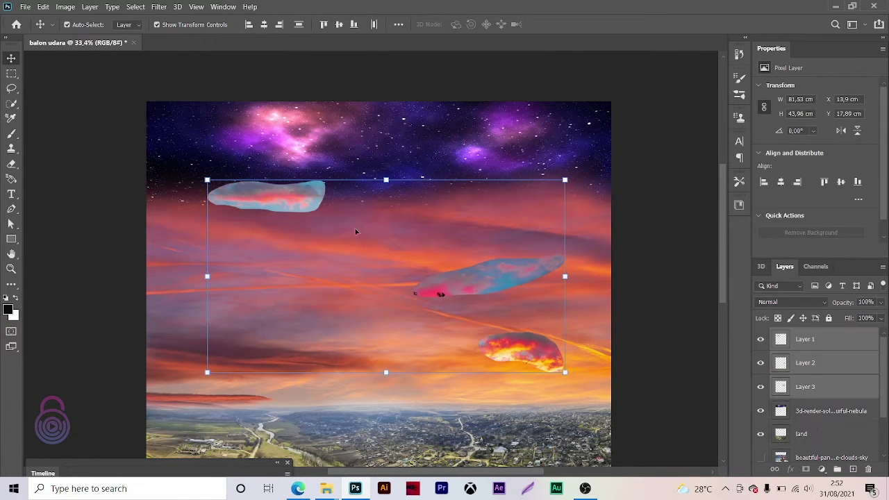
- Enlarge Layer 1's cloud to about 196%
{"action": "left_click", "coordinate": [292, 196]}
{"action": "key", "text": "ctrl+t"}
{"action": "mouse_move", "coordinate": [324, 180]}
{"action": "left_mouse_down"}
{"action": "mouse_move", "coordinate": [411, 156]}
{"action": "mouse_move", "coordinate": [380, 156]}
{"action": "left_mouse_up"}
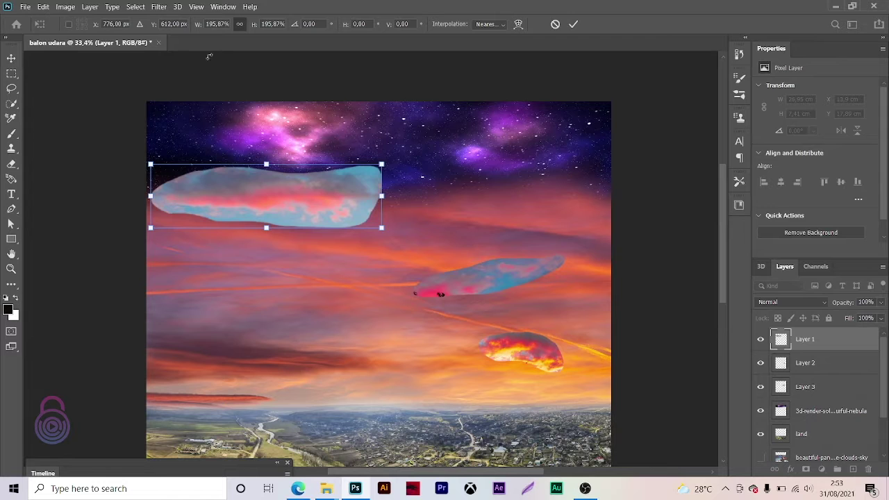
{"action": "left_click", "coordinate": [136, 7]}
- Copy a Color Range selection of the left cloud to Layer 4 and hide Layer 1
{"action": "left_click", "coordinate": [136, 6]}
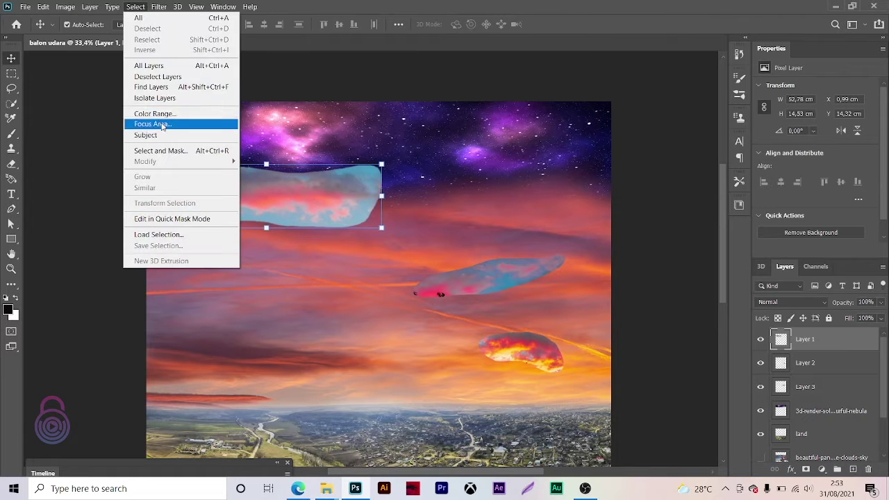
{"action": "left_click", "coordinate": [166, 115]}
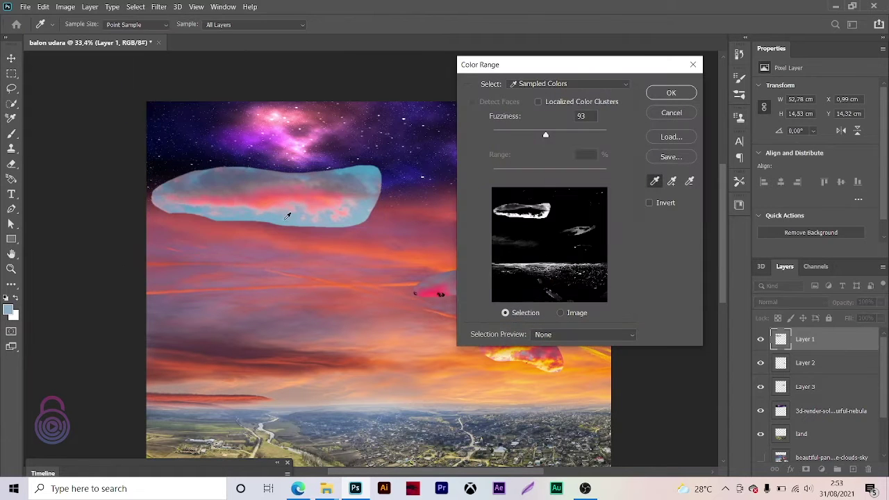
{"action": "left_click", "coordinate": [670, 93]}
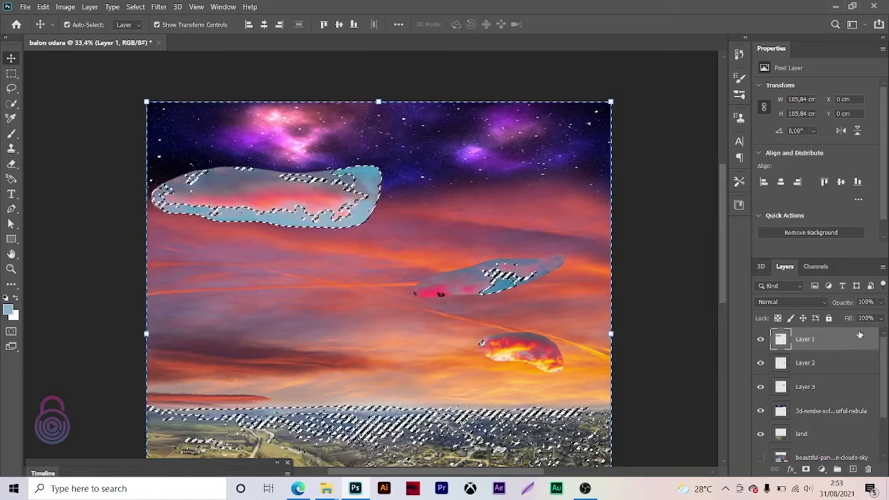
{"action": "key", "text": "ctrl+j"}
{"action": "left_click", "coordinate": [761, 365]}
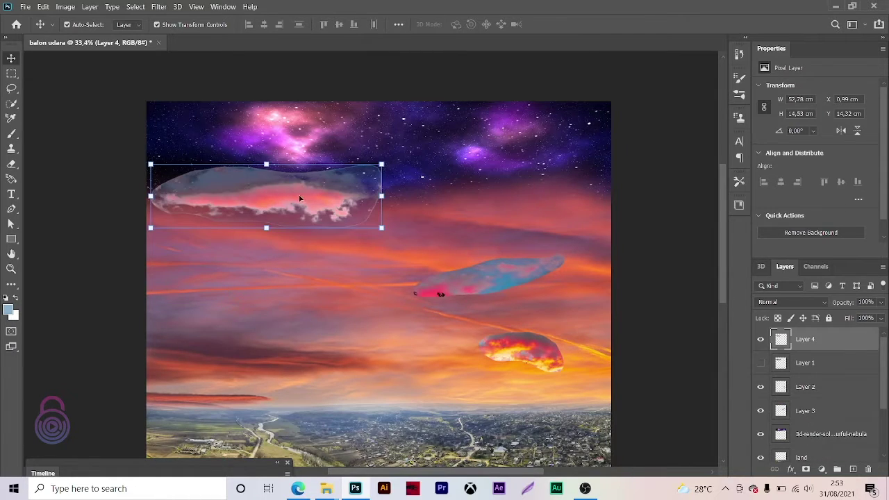
{"action": "left_click_drag", "start_coordinate": [300, 199], "coordinate": [308, 193]}
{"action": "key", "text": "e"}
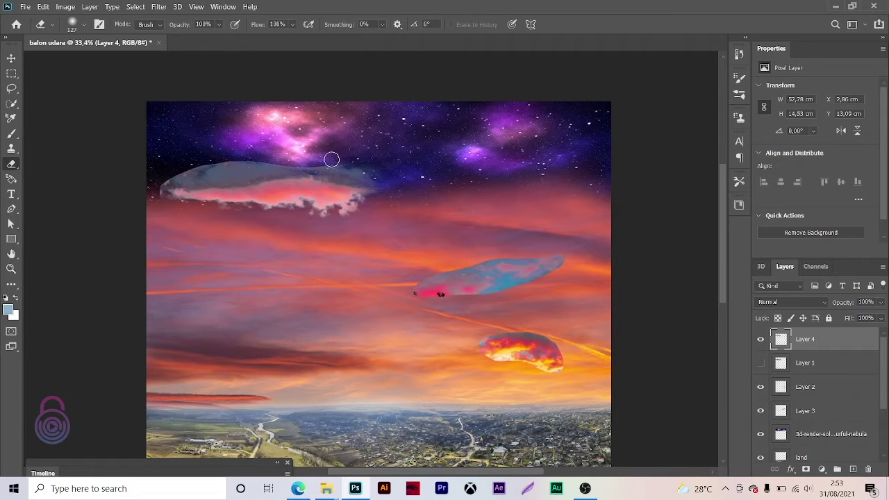
- Erase Layer 4 cloud's grey-blue top and fade its underside at 43% opacity
{"action": "mouse_move", "coordinate": [189, 166]}
{"action": "left_mouse_down"}
{"action": "mouse_move", "coordinate": [187, 174]}
{"action": "mouse_move", "coordinate": [366, 165]}
{"action": "mouse_move", "coordinate": [256, 165]}
{"action": "left_mouse_up"}
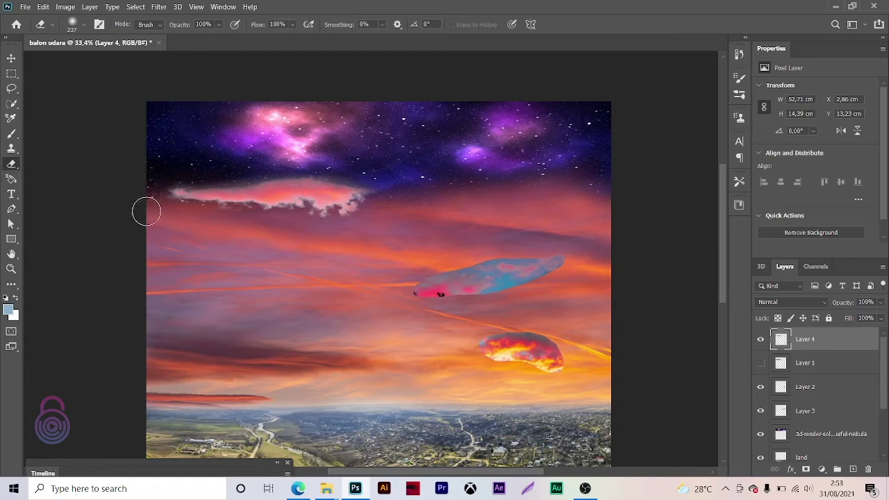
{"action": "key", "text": "bracketright"}
{"action": "key", "text": "bracketright"}
{"action": "key", "text": "bracketright"}
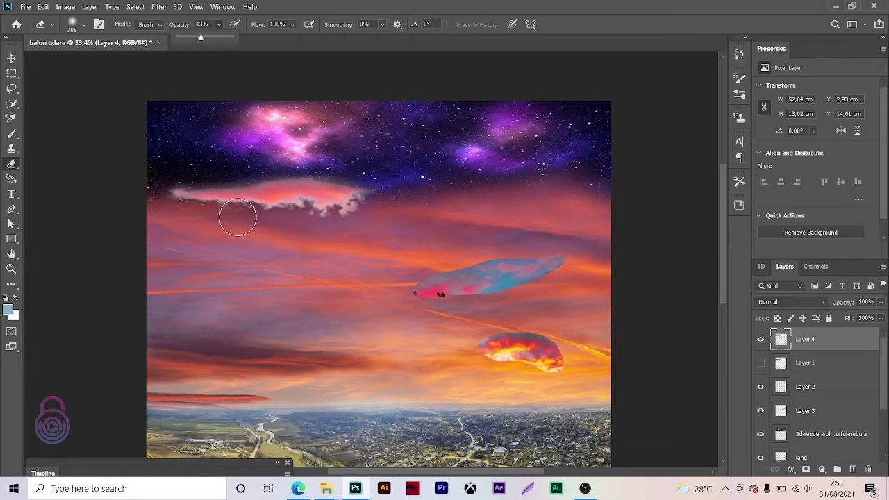
{"action": "left_click_drag", "start_coordinate": [237, 218], "coordinate": [355, 205]}
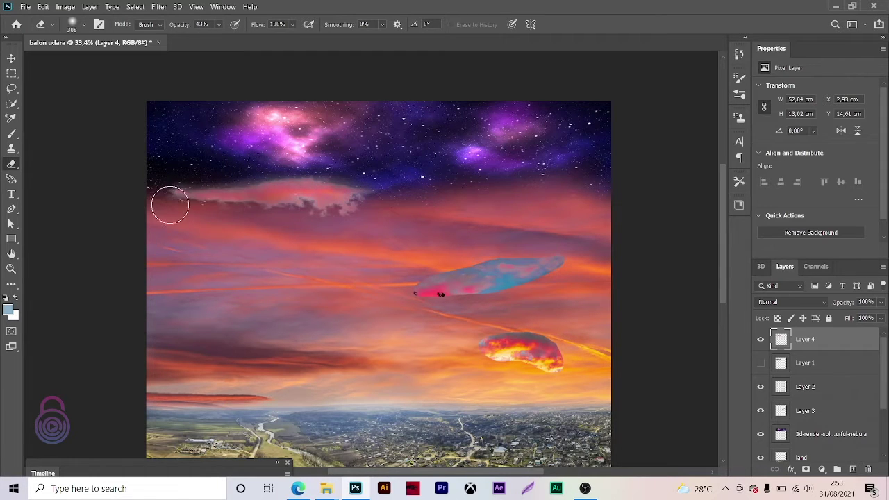
{"action": "left_click_drag", "start_coordinate": [271, 216], "coordinate": [234, 204]}
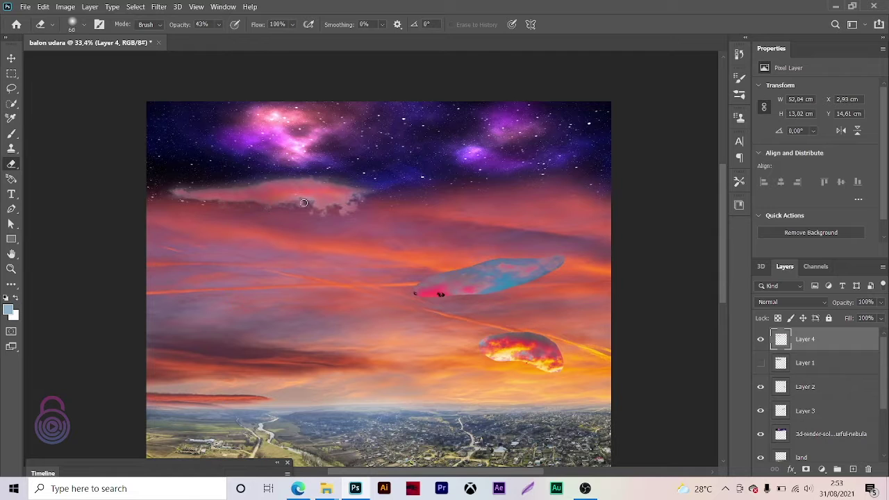
- Discard a trial resize of the faded cloud and place a copy in the upper right sky
{"action": "key", "text": "ctrl+t"}
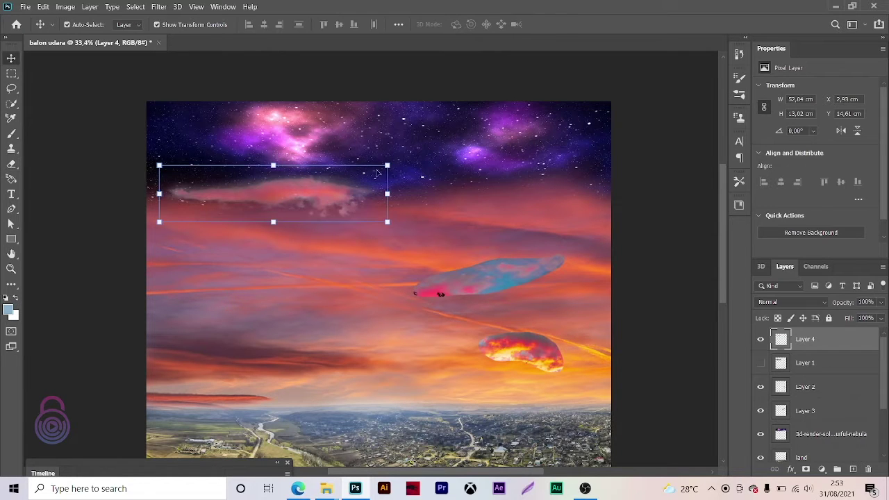
{"action": "left_click_drag", "start_coordinate": [387, 163], "coordinate": [412, 159]}
{"action": "mouse_move", "coordinate": [329, 195]}
{"action": "left_mouse_down"}
{"action": "mouse_move", "coordinate": [397, 153]}
{"action": "mouse_move", "coordinate": [430, 183]}
{"action": "mouse_move", "coordinate": [229, 144]}
{"action": "left_mouse_up"}
{"action": "left_click", "coordinate": [555, 24]}
{"action": "left_click_drag", "start_coordinate": [324, 194], "coordinate": [538, 146]}
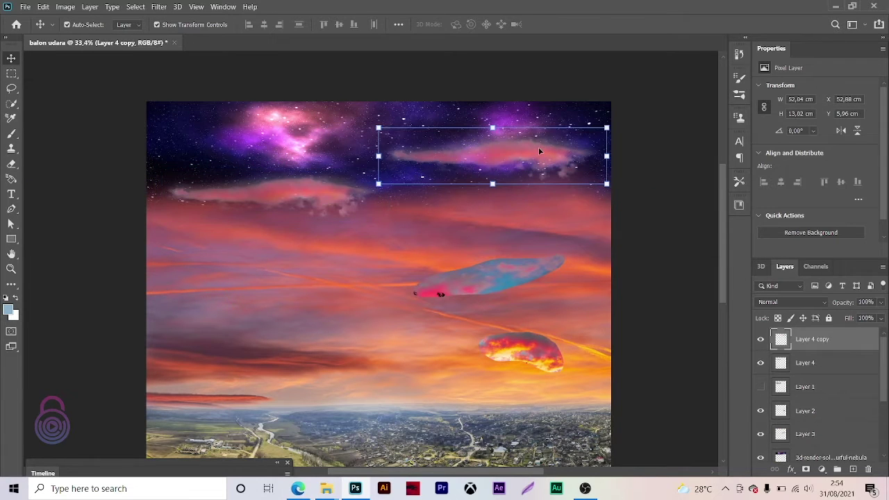
- Warp the upper-right cloud copy, bending its lower left down and pulling its top right in
{"action": "key", "text": "ctrl+t"}
{"action": "left_click", "coordinate": [518, 25]}
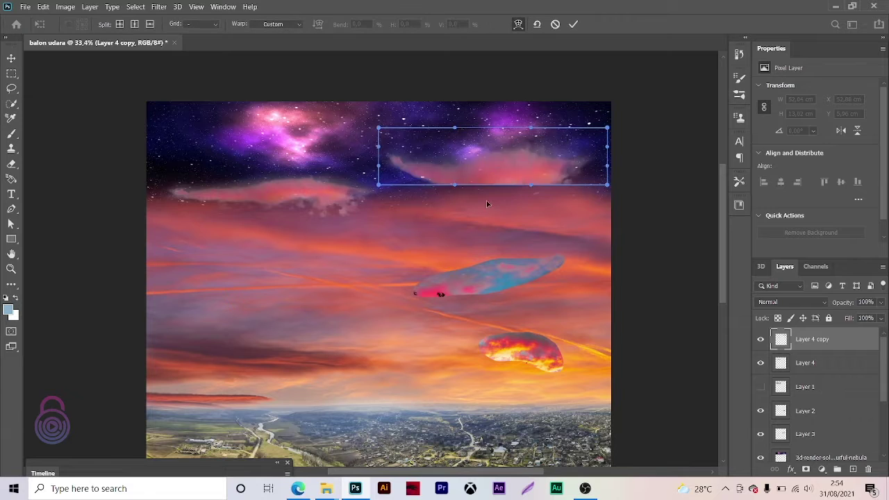
{"action": "left_click_drag", "start_coordinate": [379, 185], "coordinate": [388, 269]}
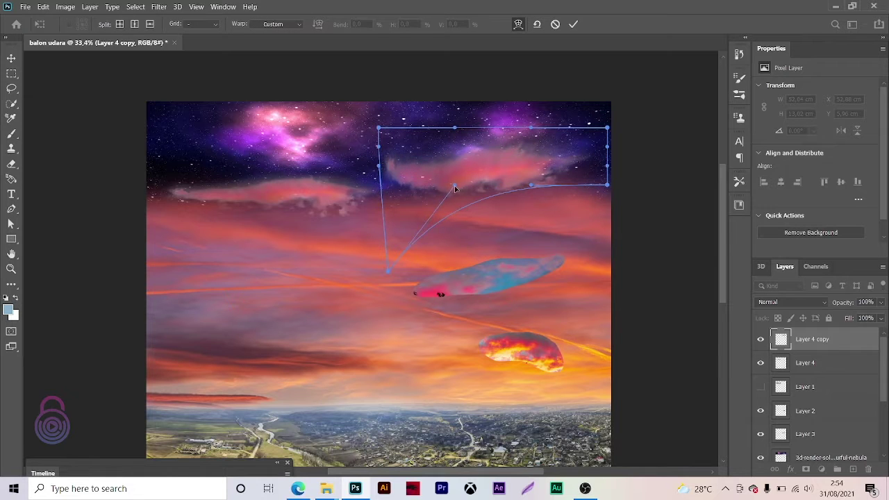
{"action": "left_click_drag", "start_coordinate": [607, 128], "coordinate": [460, 128]}
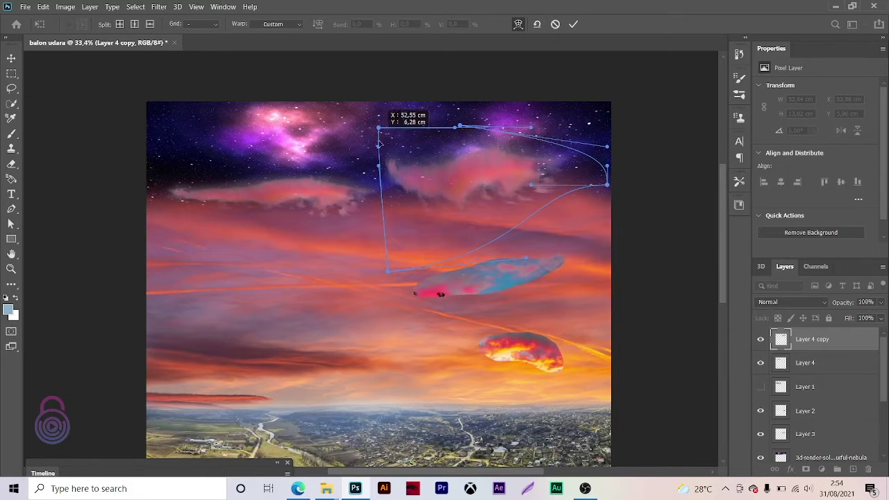
{"action": "left_click_drag", "start_coordinate": [379, 144], "coordinate": [407, 153]}
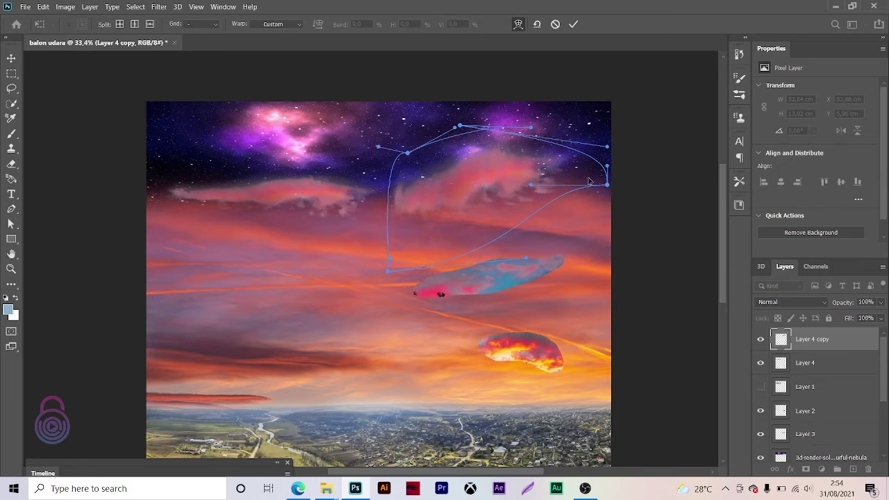
{"action": "key", "text": "Return"}
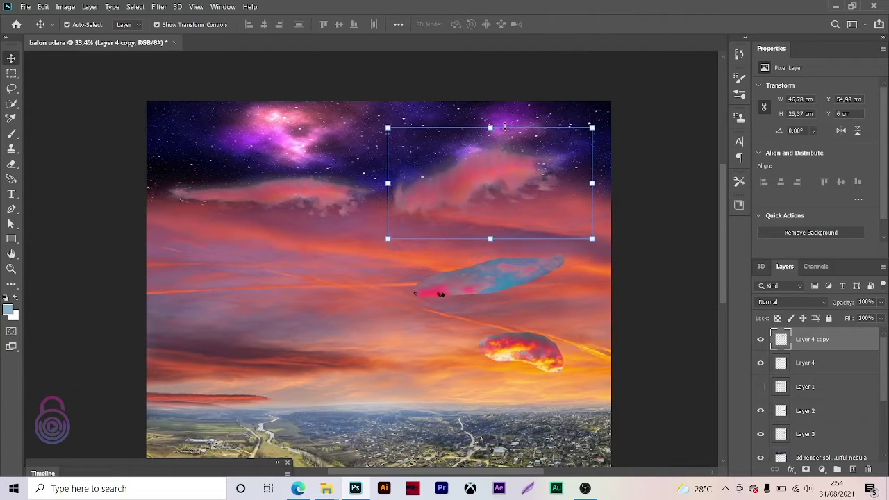
- Duplicate the cloud, shrink it, flip it horizontally and warp it in the upper right
{"action": "left_click_drag", "start_coordinate": [480, 178], "coordinate": [341, 139]}
{"action": "left_click_drag", "start_coordinate": [456, 89], "coordinate": [412, 113]}
{"action": "mouse_move", "coordinate": [367, 138]}
{"action": "left_mouse_down"}
{"action": "mouse_move", "coordinate": [390, 169]}
{"action": "mouse_move", "coordinate": [599, 182]}
{"action": "left_mouse_up"}
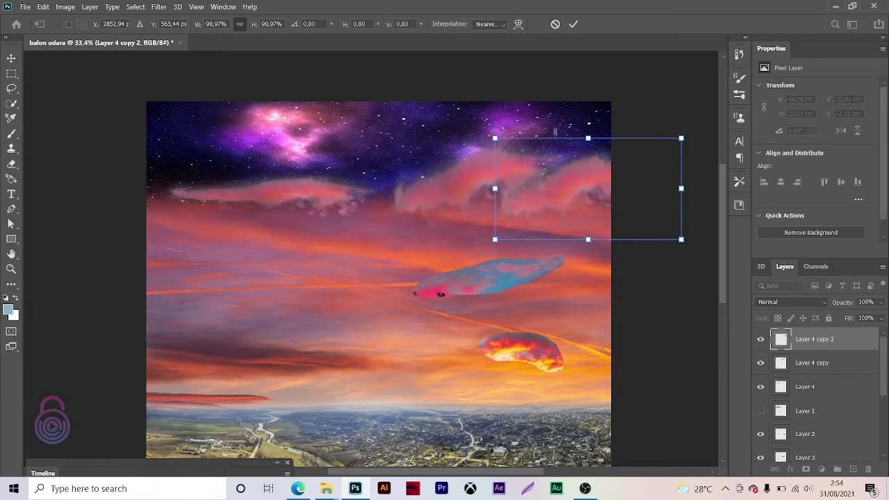
{"action": "right_click", "coordinate": [564, 204]}
{"action": "left_click", "coordinate": [588, 197]}
{"action": "right_click", "coordinate": [582, 192]}
{"action": "left_click", "coordinate": [639, 386]}
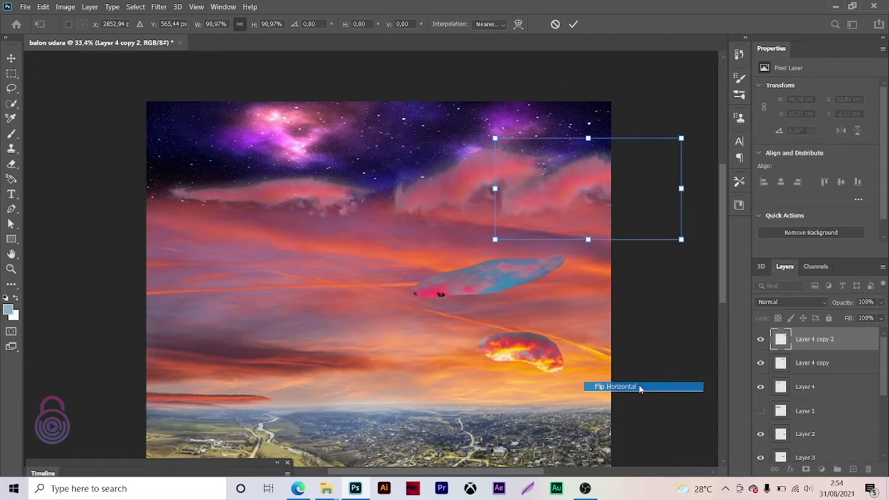
{"action": "left_click_drag", "start_coordinate": [593, 173], "coordinate": [584, 202]}
{"action": "left_click", "coordinate": [518, 25]}
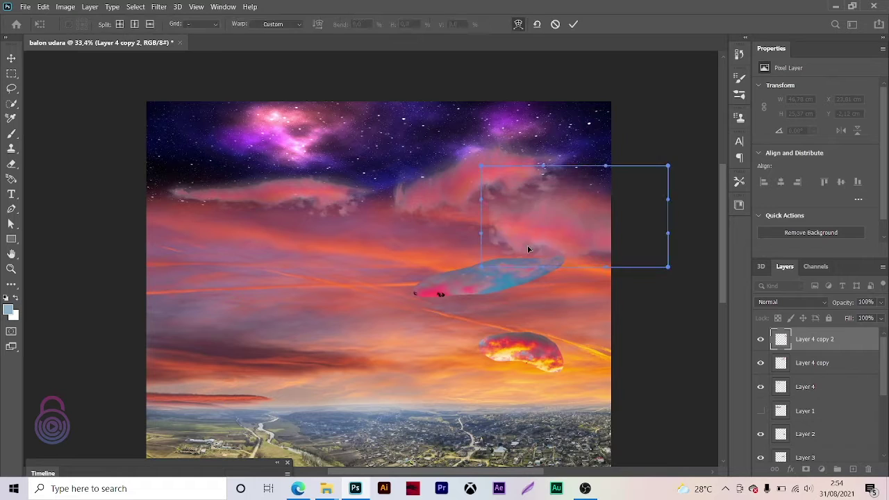
{"action": "mouse_move", "coordinate": [528, 247]}
{"action": "left_mouse_down"}
{"action": "mouse_move", "coordinate": [552, 224]}
{"action": "mouse_move", "coordinate": [422, 205]}
{"action": "left_mouse_up"}
{"action": "left_click", "coordinate": [573, 25]}
- Make a smaller third cloud copy, move it left and warp it
{"action": "key", "text": "ctrl+t"}
{"action": "mouse_move", "coordinate": [484, 268]}
{"action": "left_mouse_down"}
{"action": "mouse_move", "coordinate": [378, 215]}
{"action": "mouse_move", "coordinate": [360, 225]}
{"action": "left_mouse_up"}
{"action": "left_click", "coordinate": [517, 24]}
{"action": "key", "text": "Return"}
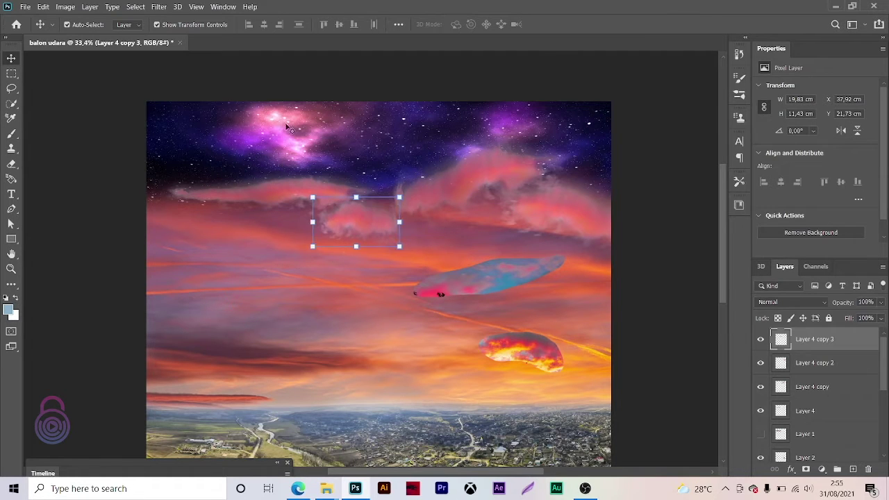
- Raise the nebula layer and enlarge the left cloud to about 125%, moving it up-left
{"action": "left_click", "coordinate": [494, 283]}
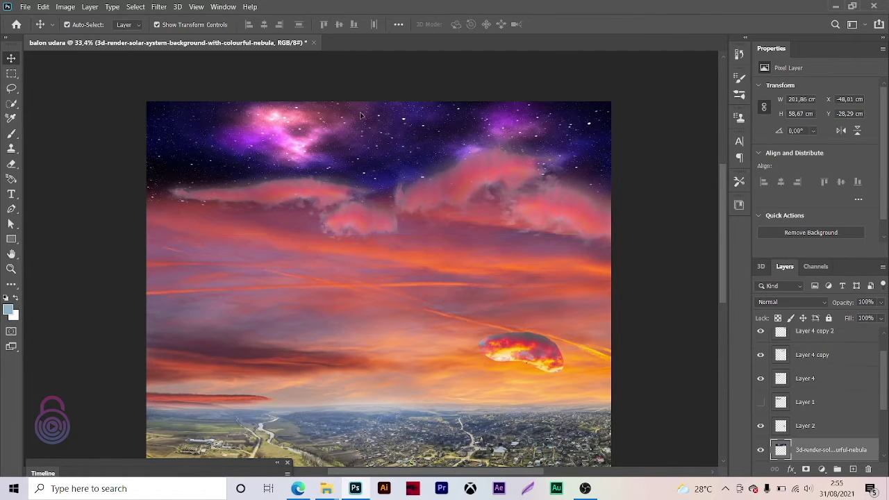
{"action": "left_click_drag", "start_coordinate": [484, 122], "coordinate": [460, 98]}
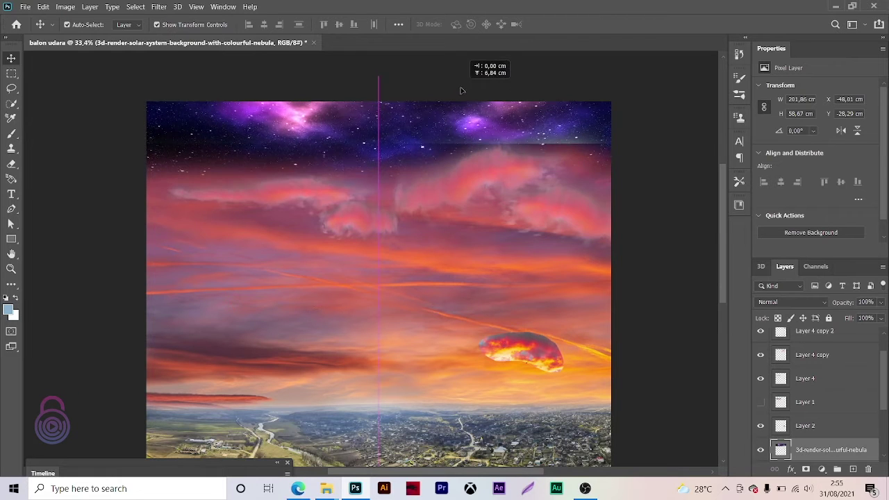
{"action": "left_click_drag", "start_coordinate": [252, 196], "coordinate": [229, 169]}
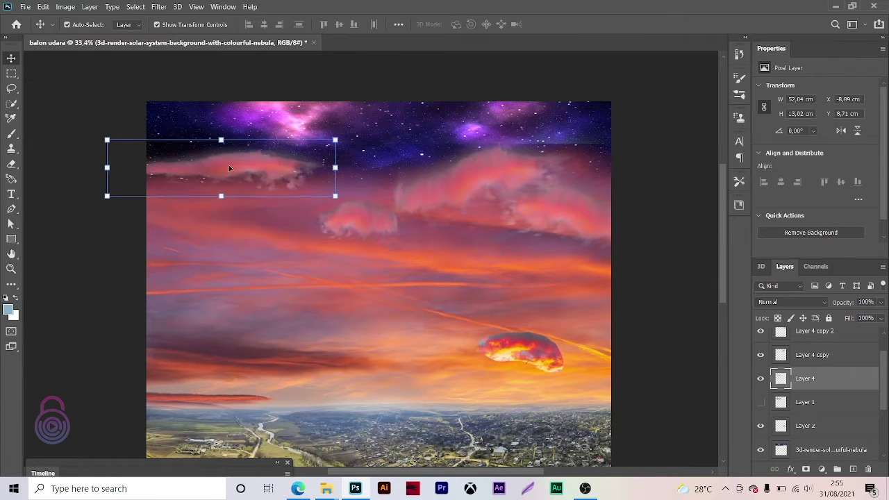
{"action": "left_click_drag", "start_coordinate": [332, 201], "coordinate": [365, 201]}
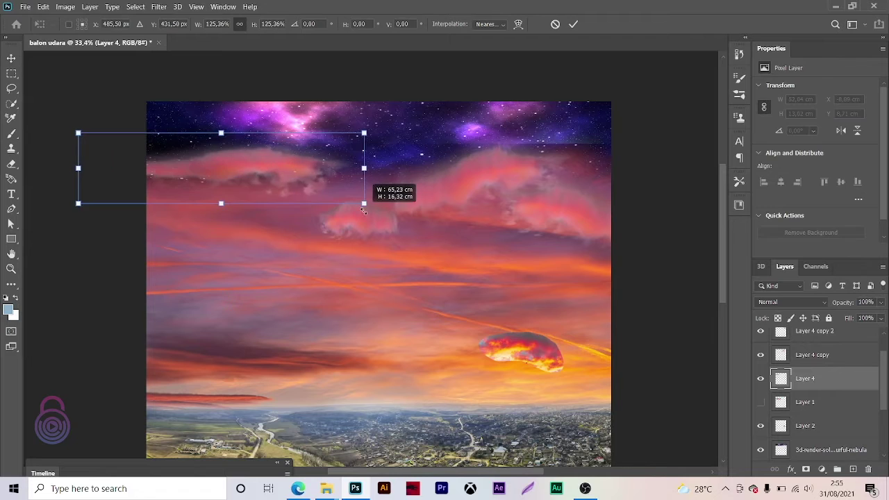
{"action": "left_click_drag", "start_coordinate": [298, 168], "coordinate": [308, 179]}
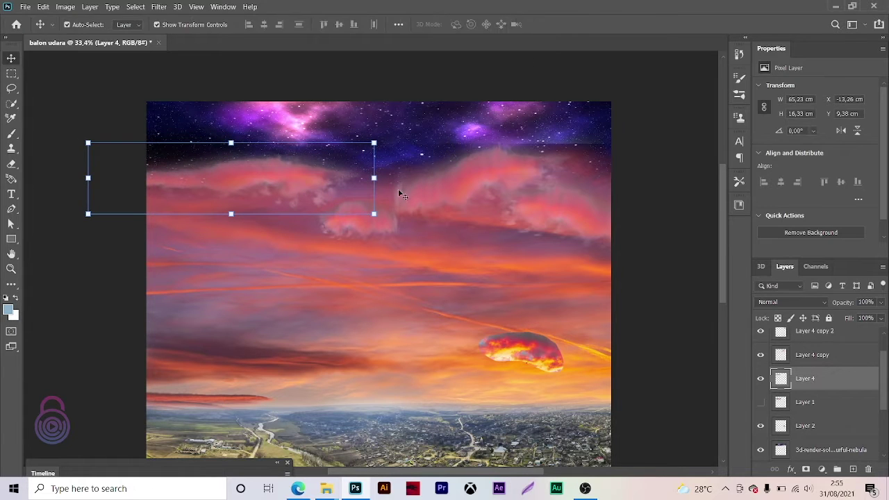
{"action": "left_click", "coordinate": [573, 24]}
- Lift the small cloud copy, lower the nebula slightly, and stretch the senja sunset layer taller
{"action": "mouse_move", "coordinate": [360, 219]}
{"action": "left_mouse_down"}
{"action": "mouse_move", "coordinate": [366, 177]}
{"action": "mouse_move", "coordinate": [357, 174]}
{"action": "left_mouse_up"}
{"action": "mouse_move", "coordinate": [509, 114]}
{"action": "left_mouse_down"}
{"action": "mouse_move", "coordinate": [507, 130]}
{"action": "mouse_move", "coordinate": [490, 111]}
{"action": "left_mouse_up"}
{"action": "left_click", "coordinate": [422, 238]}
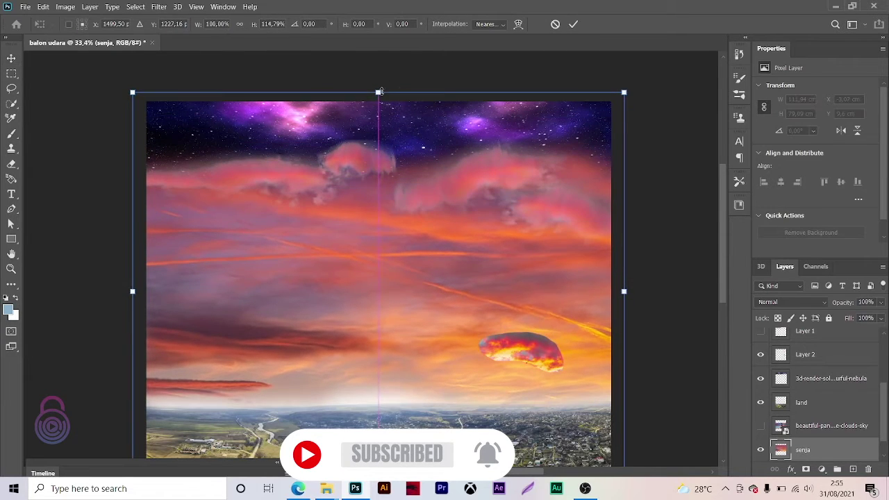
{"action": "left_click_drag", "start_coordinate": [378, 113], "coordinate": [377, 104]}
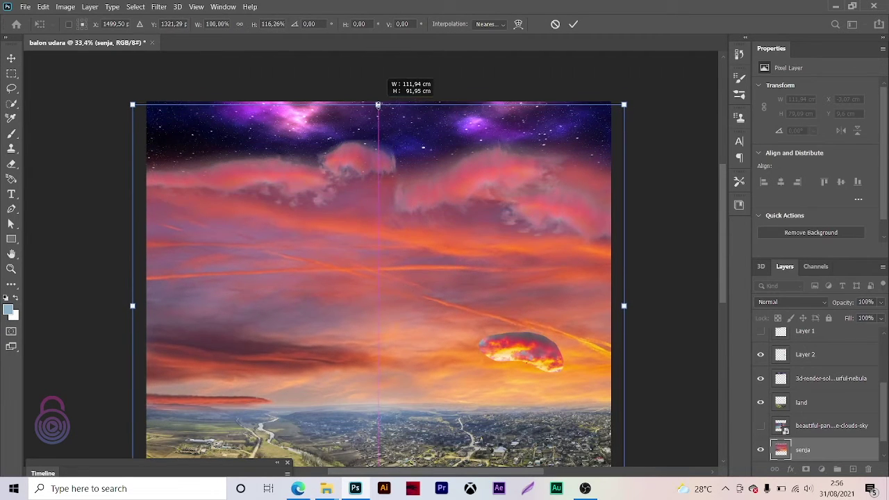
{"action": "left_click", "coordinate": [573, 24]}
{"action": "left_click", "coordinate": [377, 202]}
- Switch to the Eraser and widen its brush to about 720 px
{"action": "key", "text": "e"}
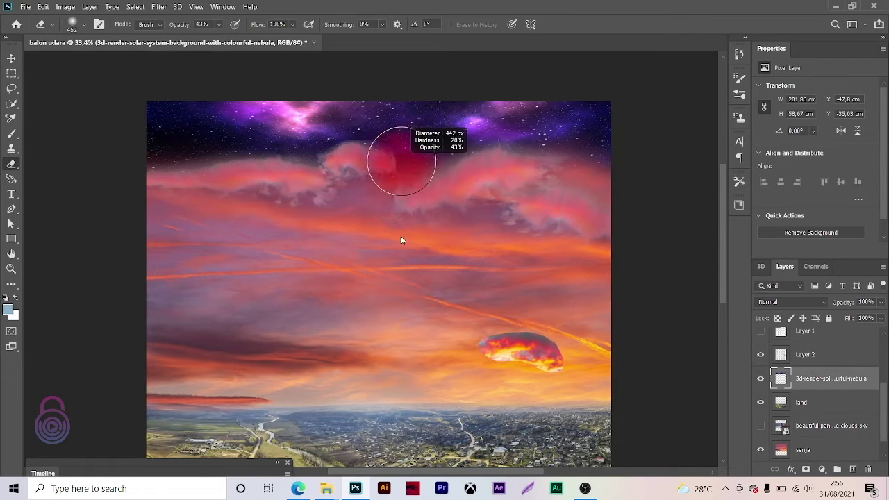
{"action": "left_click_drag", "start_coordinate": [398, 166], "coordinate": [400, 235]}
{"action": "left_click_drag", "start_coordinate": [391, 167], "coordinate": [402, 169]}
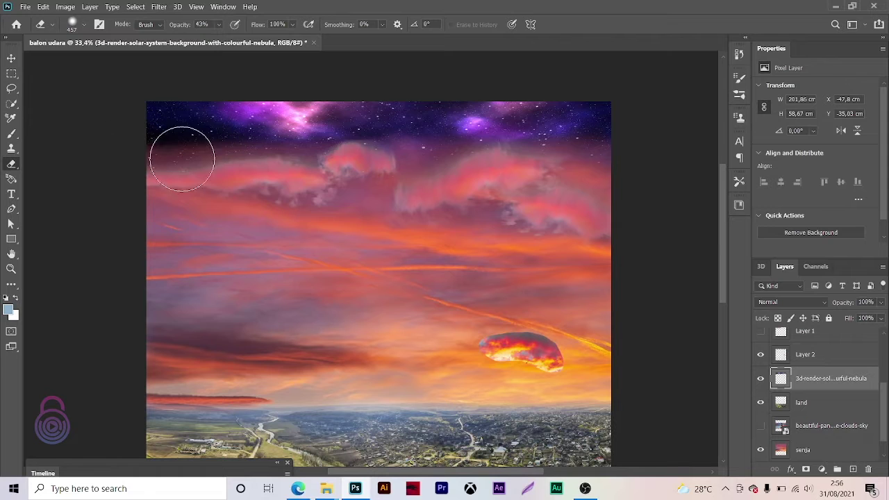
{"action": "left_click_drag", "start_coordinate": [159, 159], "coordinate": [202, 162]}
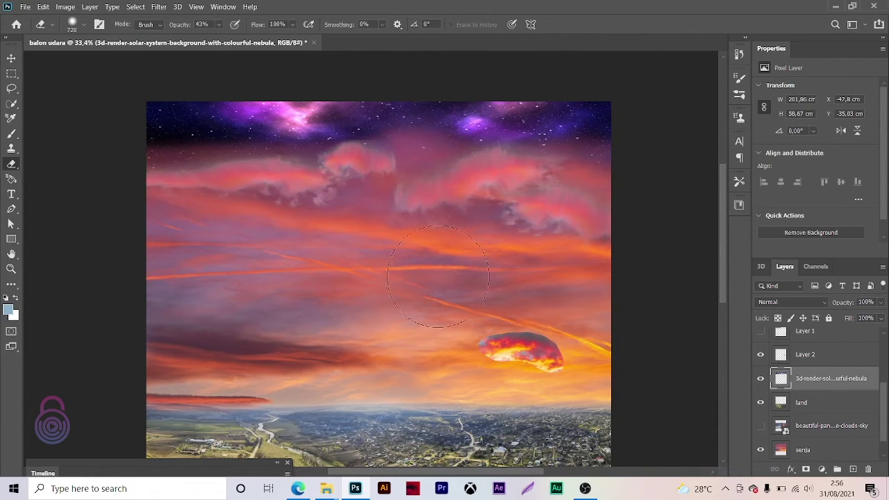
- Stretch the senja sunset layer taller and shift it slightly down
{"action": "key", "text": "v"}
{"action": "left_click_drag", "start_coordinate": [442, 349], "coordinate": [442, 333]}
{"action": "left_click_drag", "start_coordinate": [377, 89], "coordinate": [377, 74]}
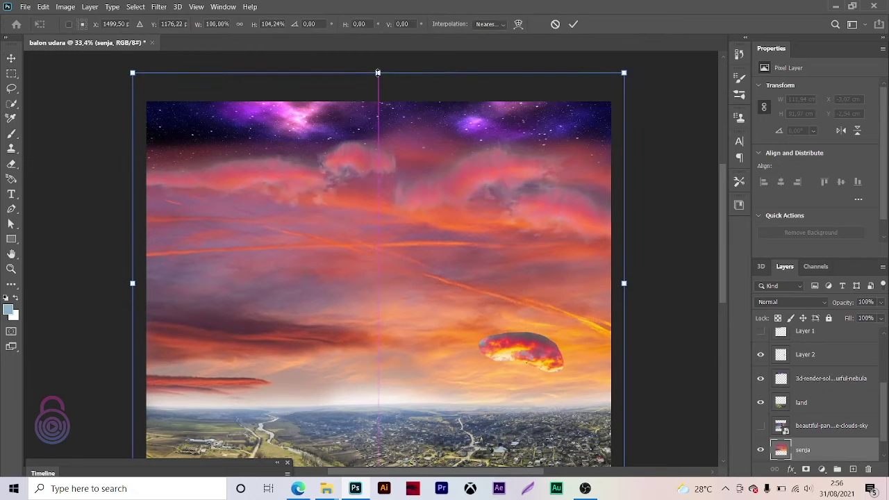
{"action": "left_click_drag", "start_coordinate": [403, 249], "coordinate": [403, 276]}
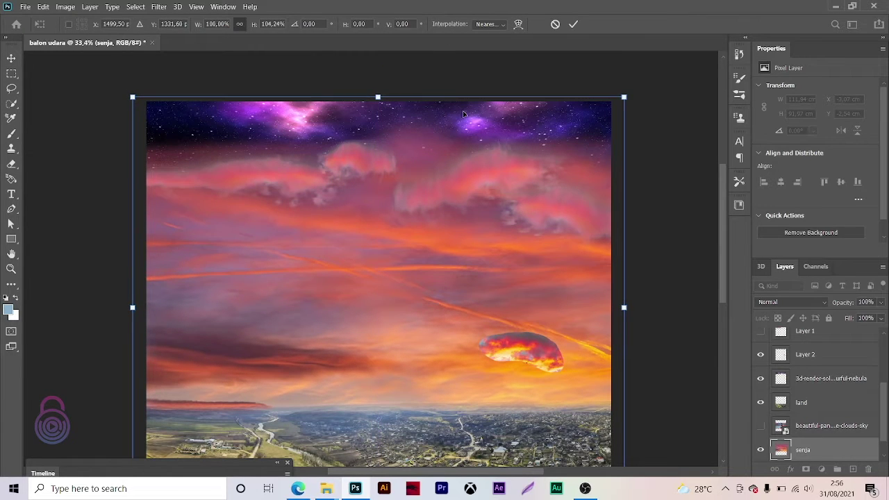
{"action": "left_click", "coordinate": [576, 26]}
- Pick a large soft eraser brush preset for the nebula layer and resize it
{"action": "left_click", "coordinate": [528, 122]}
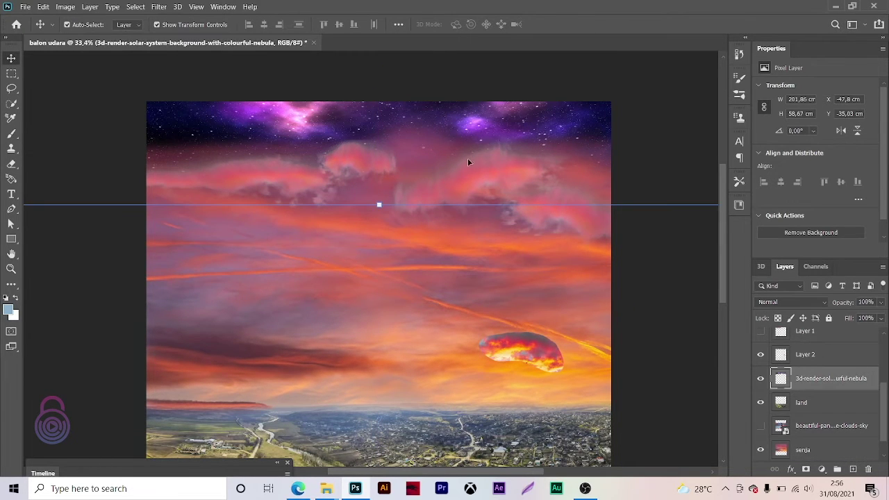
{"action": "key", "text": "e"}
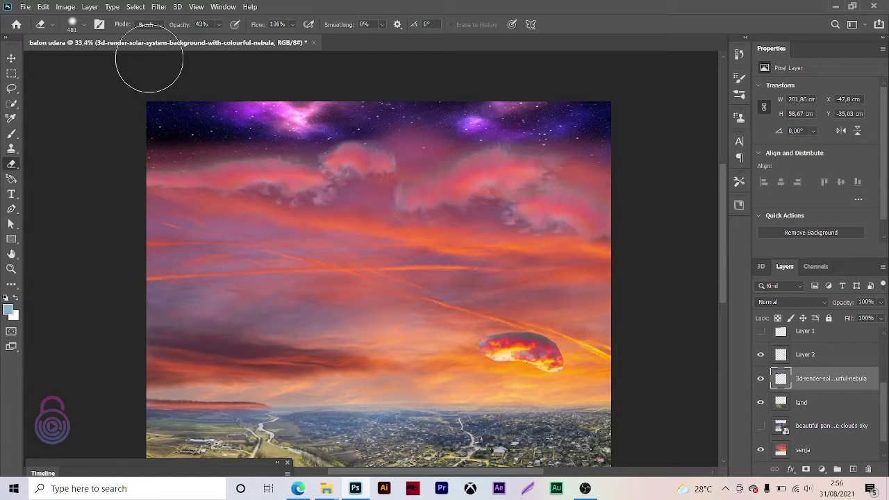
{"action": "left_click", "coordinate": [84, 25]}
{"action": "scroll", "coordinate": [83, 167], "scroll_direction": "down", "scroll_amount": 2}
{"action": "left_click", "coordinate": [76, 143]}
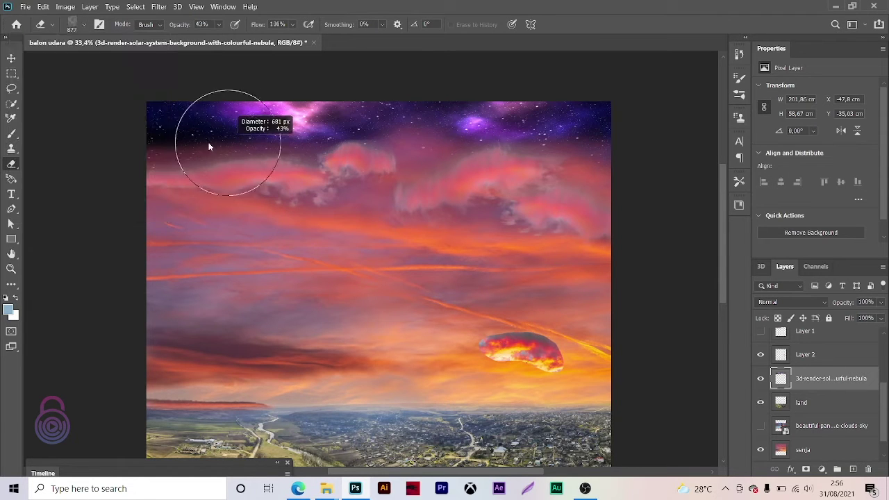
{"action": "mouse_move", "coordinate": [208, 146]}
{"action": "left_mouse_down"}
{"action": "mouse_move", "coordinate": [207, 156]}
{"action": "mouse_move", "coordinate": [290, 160]}
{"action": "left_mouse_up"}
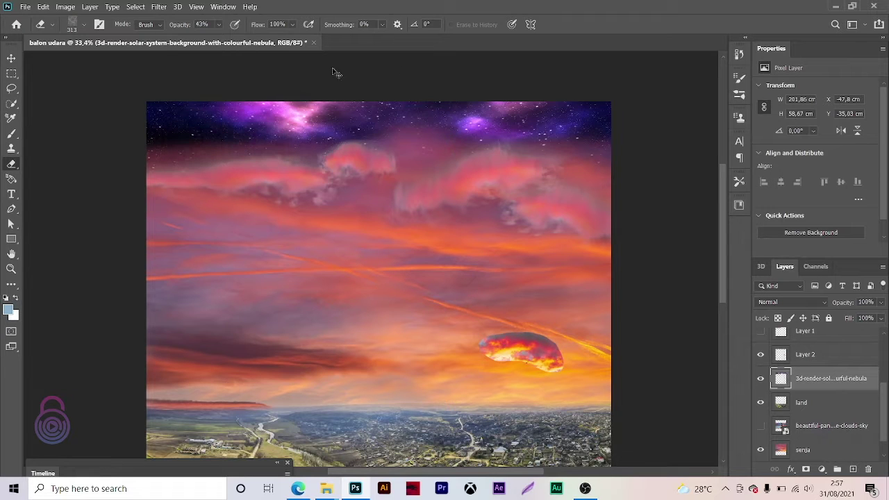
{"action": "left_click", "coordinate": [144, 25]}
{"action": "left_click", "coordinate": [101, 29]}
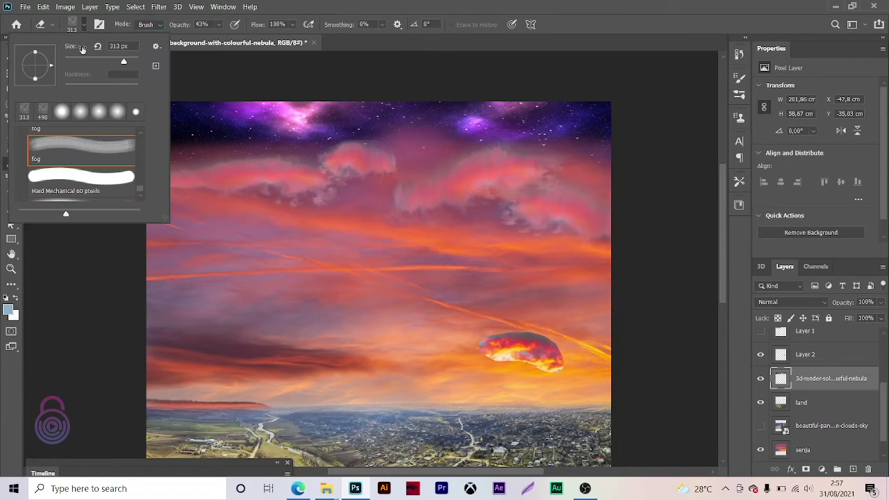
{"action": "left_click", "coordinate": [201, 139]}
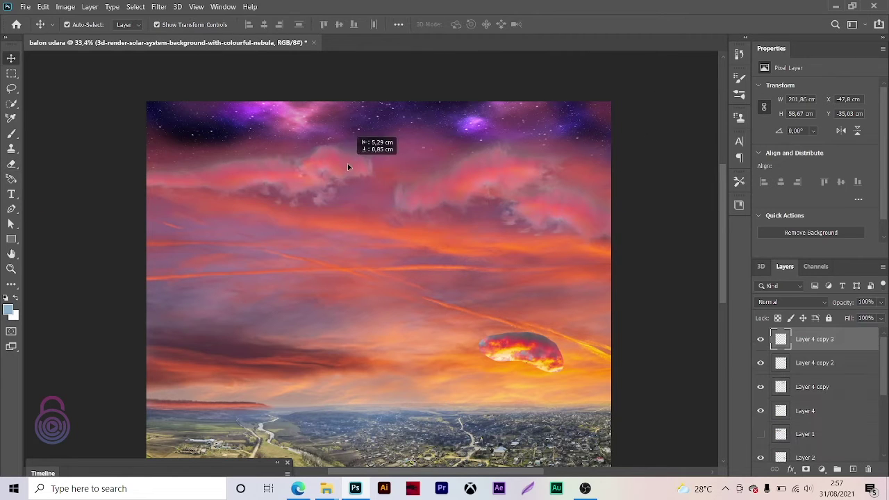
- Erase the edges of Layer 4 and its copies, including copy 3, with a small soft eraser
{"action": "key", "text": "bracketleft"}
{"action": "key", "text": "bracketleft"}
{"action": "key", "text": "bracketleft"}
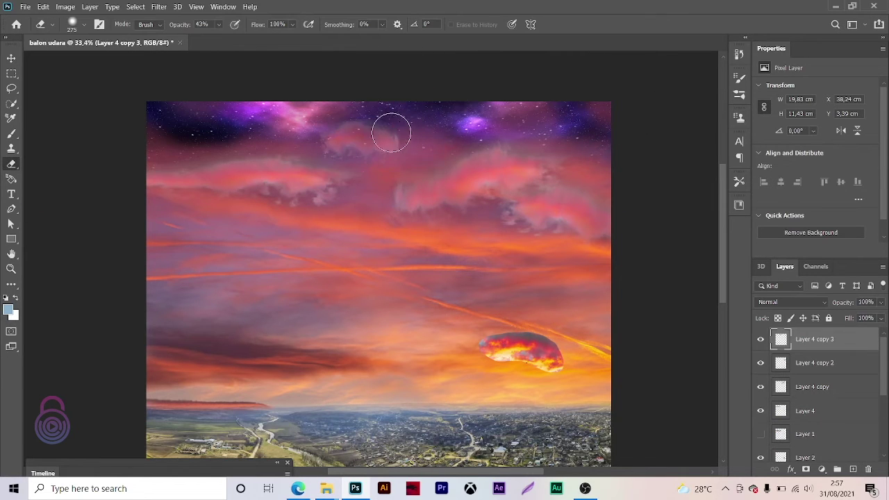
{"action": "left_click", "coordinate": [271, 182], "text": "ctrl"}
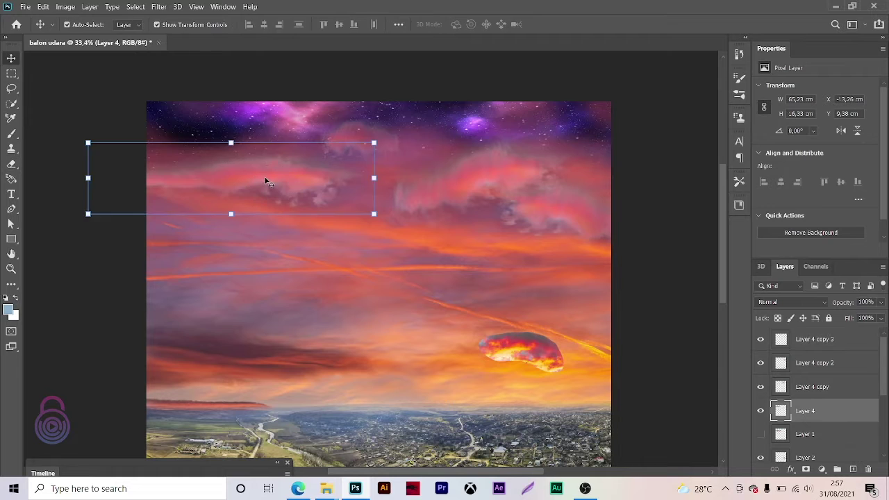
{"action": "left_click", "coordinate": [420, 210], "text": "ctrl"}
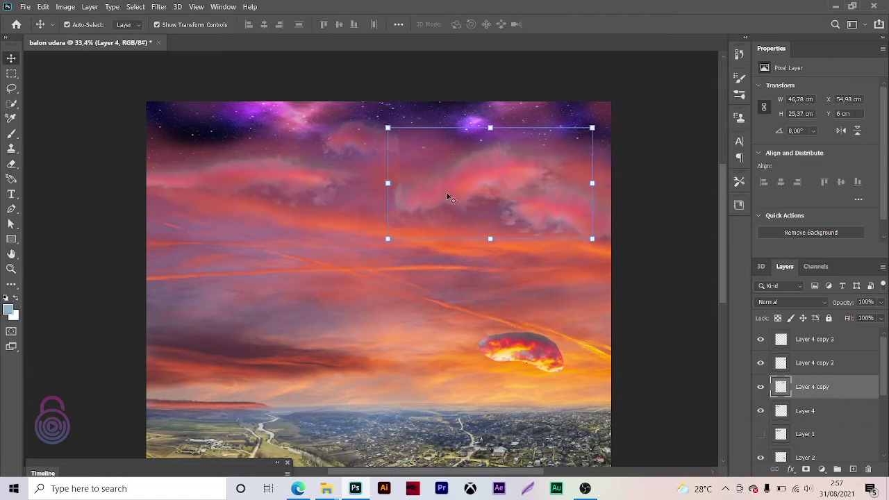
{"action": "left_click", "coordinate": [566, 210], "text": "ctrl"}
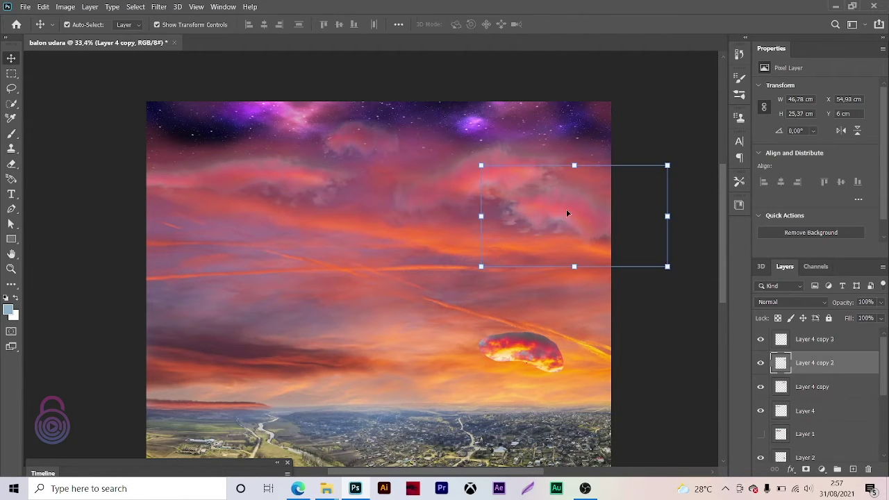
{"action": "key", "text": "c"}
{"action": "left_click", "coordinate": [500, 169], "text": "ctrl"}
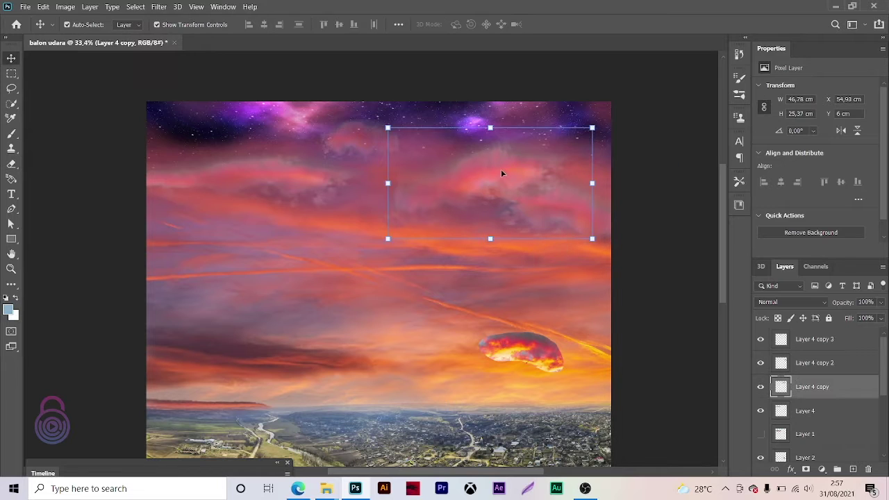
{"action": "key", "text": "e"}
{"action": "left_click", "coordinate": [353, 143], "text": "ctrl"}
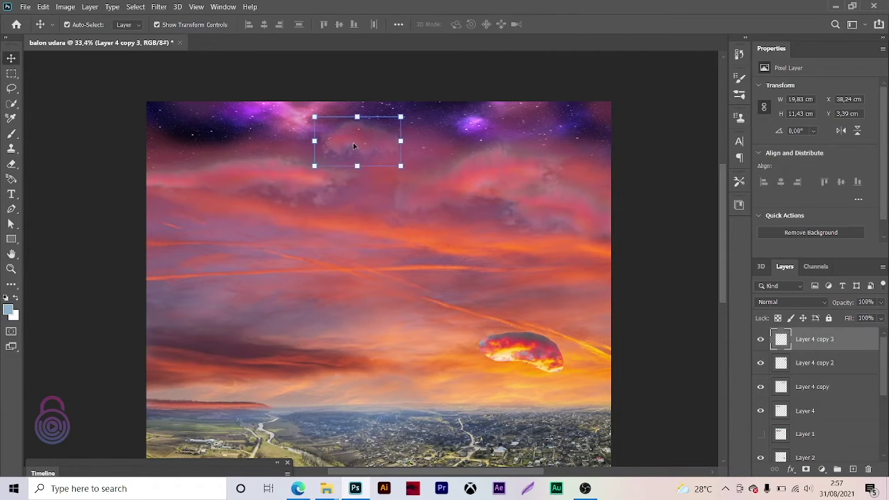
{"action": "left_click_drag", "start_coordinate": [306, 156], "coordinate": [313, 142]}
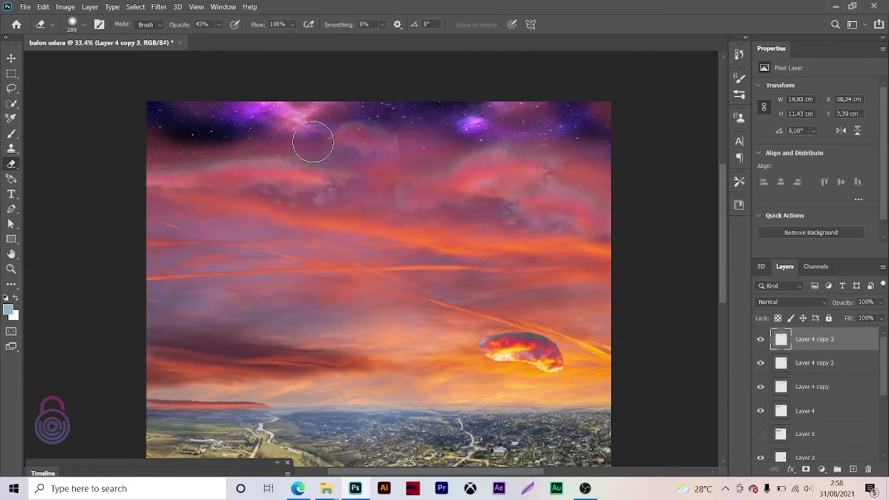
{"action": "left_click", "coordinate": [525, 352], "text": "ctrl"}
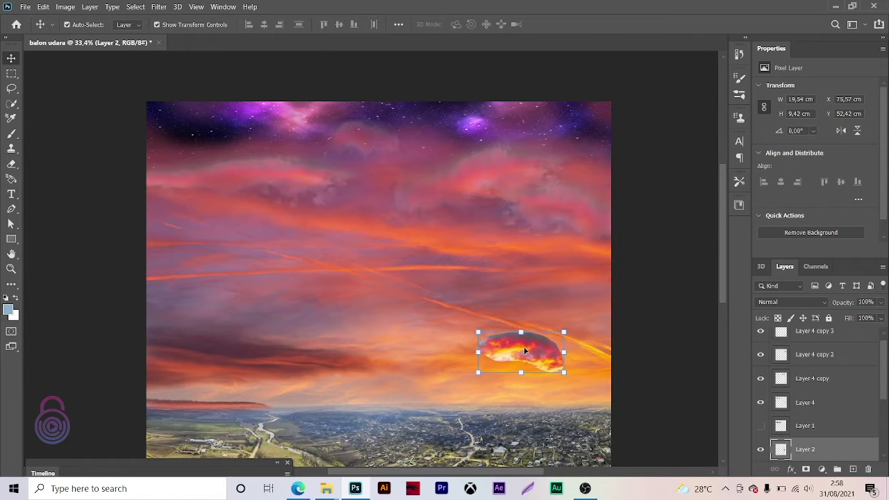
- Add a Color Balance layer clipped to the land, Cyan/Red about +53 and Yellow/Blue about -77
{"action": "left_click", "coordinate": [454, 292], "text": "ctrl"}
{"action": "left_click_drag", "start_coordinate": [454, 291], "coordinate": [486, 258]}
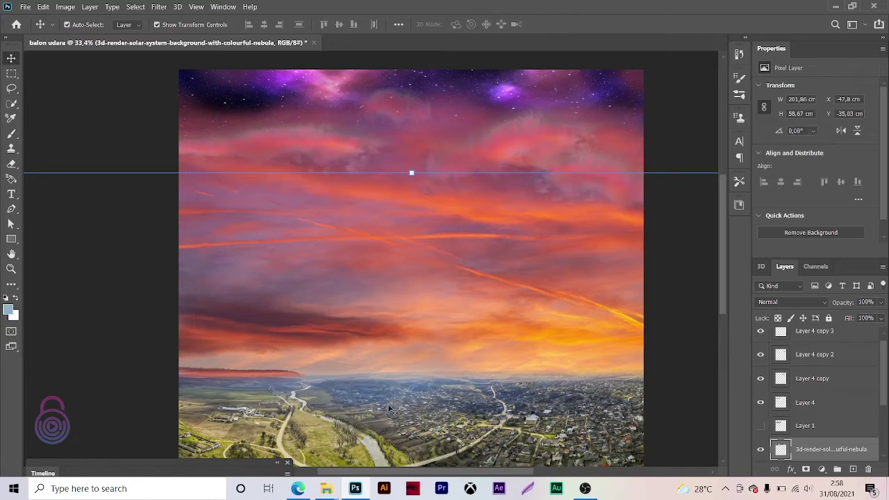
{"action": "key", "text": "z"}
{"action": "left_click_drag", "start_coordinate": [488, 263], "coordinate": [449, 313]}
{"action": "key", "text": "v"}
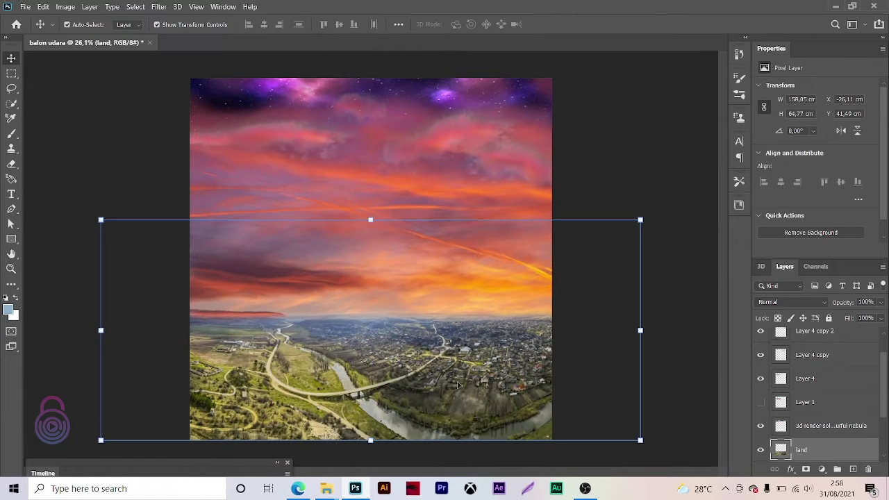
{"action": "left_click", "coordinate": [822, 470]}
{"action": "left_click", "coordinate": [812, 379]}
{"action": "left_click", "coordinate": [800, 250]}
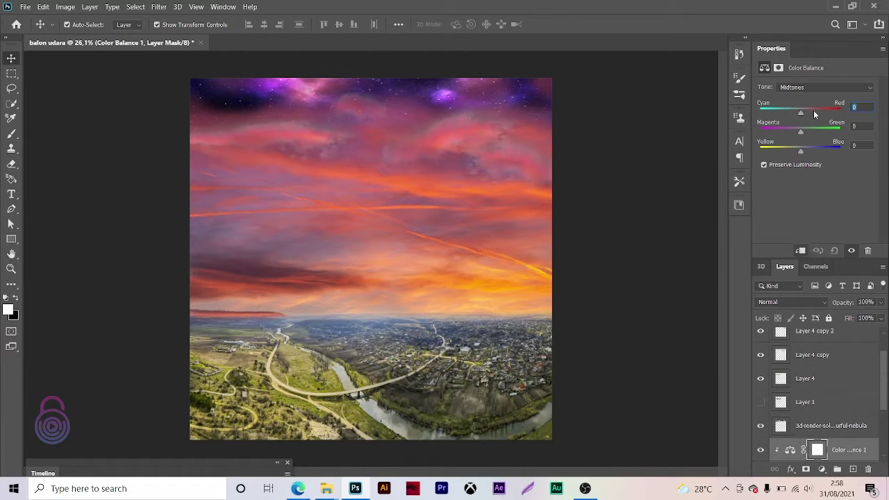
{"action": "left_click_drag", "start_coordinate": [793, 153], "coordinate": [769, 152]}
{"action": "left_click_drag", "start_coordinate": [800, 113], "coordinate": [840, 112]}
- Push the land further red, then place the brain image and mask out its white background
{"action": "left_click_drag", "start_coordinate": [771, 152], "coordinate": [790, 132]}
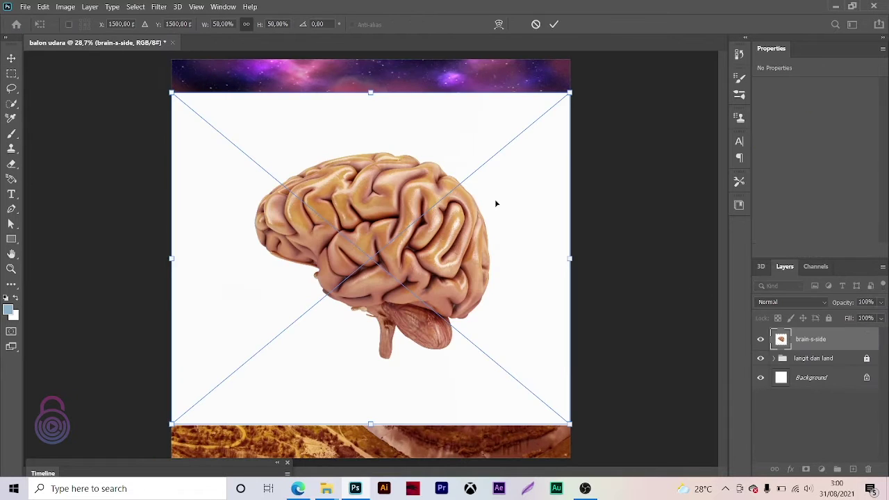
{"action": "left_click", "coordinate": [136, 6]}
{"action": "key", "text": "Return"}
{"action": "left_click", "coordinate": [135, 6]}
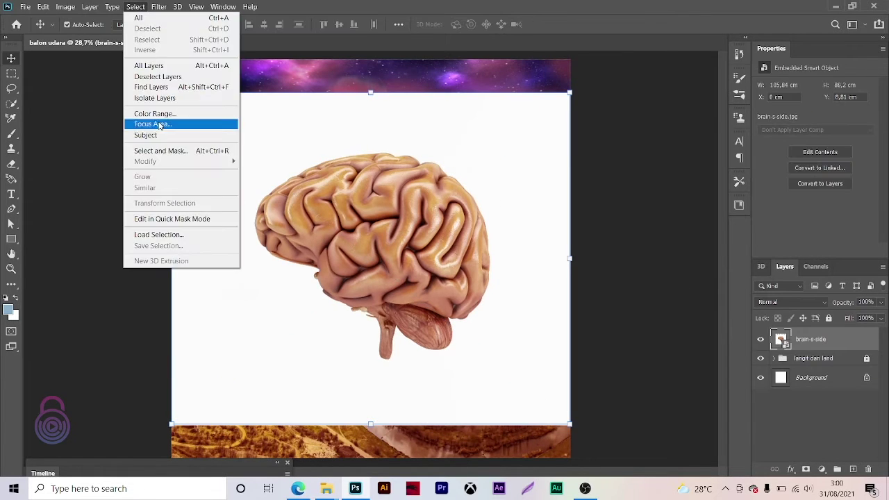
{"action": "key", "text": "Escape"}
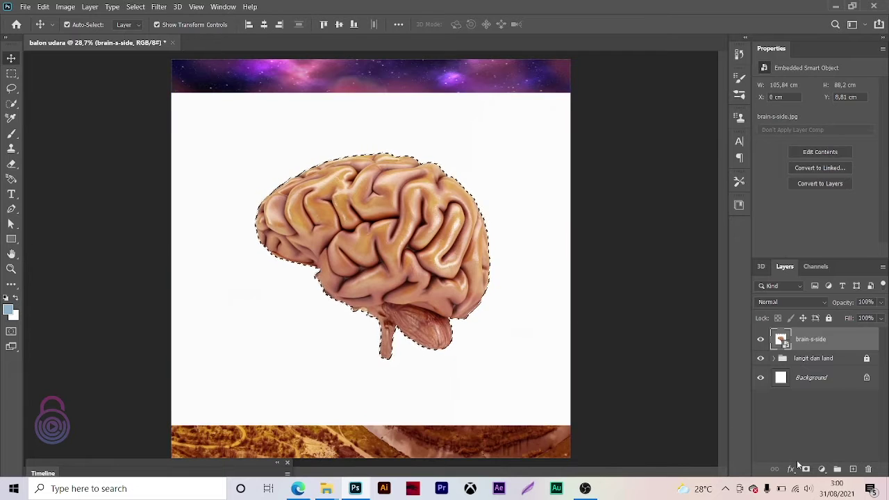
{"action": "left_click", "coordinate": [806, 468]}
- Scale the brain to about 34%, float it in the sky, and add an empty layer above the group
{"action": "key", "text": "ctrl+t"}
{"action": "left_click_drag", "start_coordinate": [545, 110], "coordinate": [434, 203]}
{"action": "left_click_drag", "start_coordinate": [386, 256], "coordinate": [418, 198]}
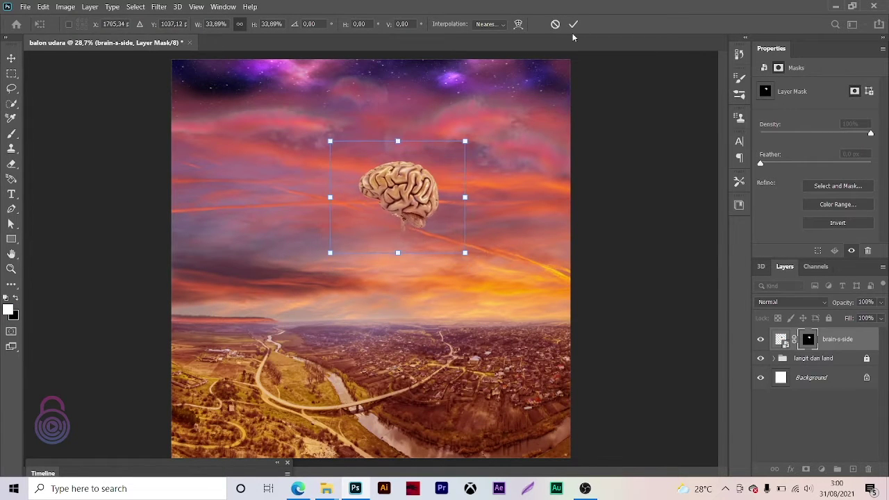
{"action": "key", "text": "Return"}
{"action": "key", "text": "z"}
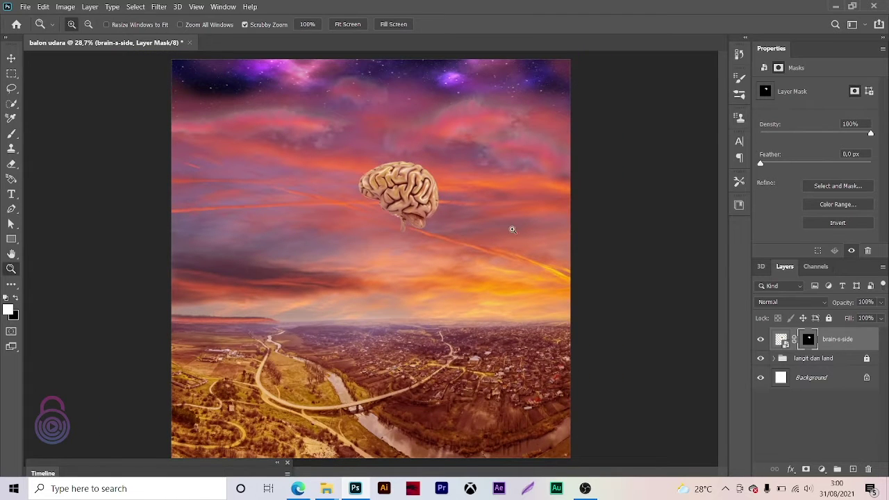
{"action": "left_click", "coordinate": [826, 359]}
{"action": "left_click", "coordinate": [852, 469]}
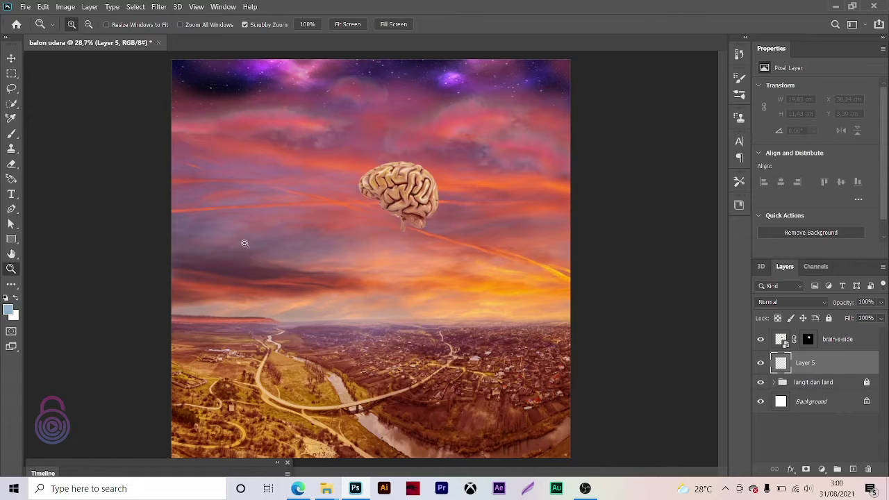
- Set the foreground colour to a pale yellow
{"action": "key", "text": "i"}
{"action": "left_click", "coordinate": [7, 310]}
{"action": "left_click_drag", "start_coordinate": [169, 330], "coordinate": [159, 382]}
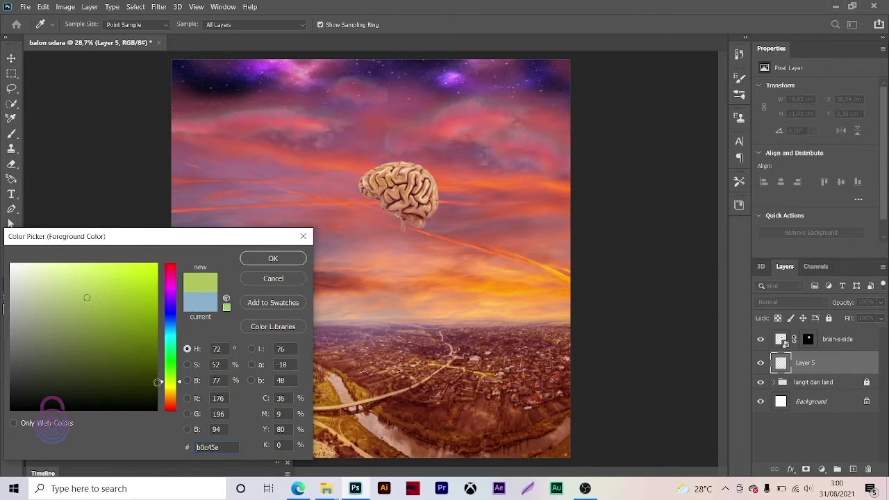
{"action": "left_click", "coordinate": [63, 276]}
{"action": "left_click", "coordinate": [273, 259]}
- Paint a large soft pale-yellow glow at the image's right edge on Layer 5
{"action": "key", "text": "b"}
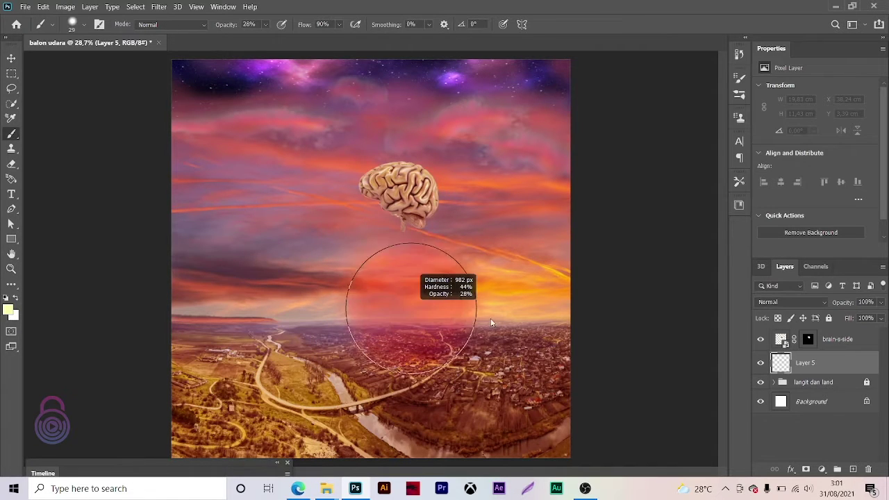
{"action": "left_click_drag", "start_coordinate": [490, 323], "coordinate": [479, 323]}
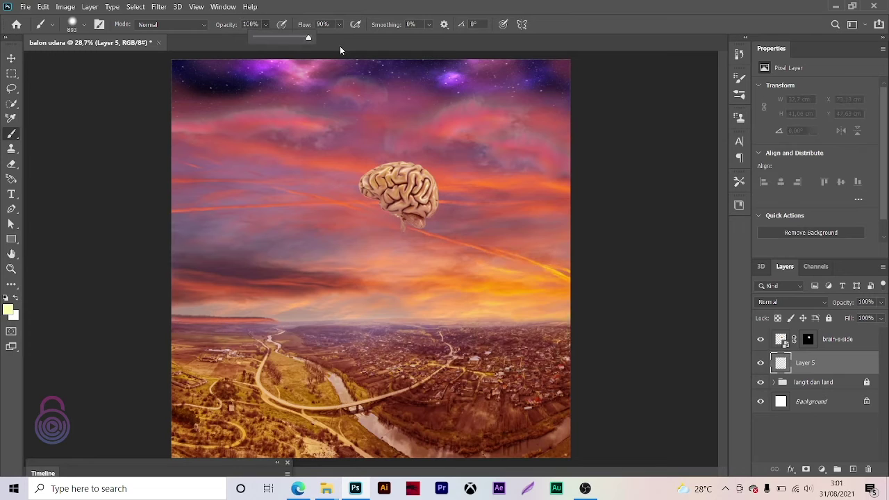
{"action": "mouse_move", "coordinate": [529, 299]}
{"action": "left_mouse_down"}
{"action": "mouse_move", "coordinate": [519, 299]}
{"action": "mouse_move", "coordinate": [568, 299]}
{"action": "left_mouse_up"}
{"action": "left_click", "coordinate": [526, 318]}
{"action": "key", "text": "ctrl+z"}
{"action": "left_click", "coordinate": [568, 299]}
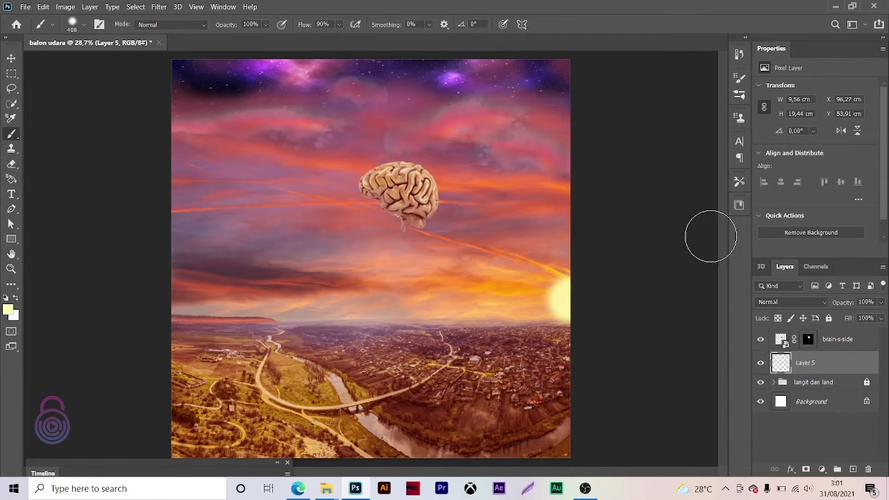
{"action": "left_click", "coordinate": [555, 298]}
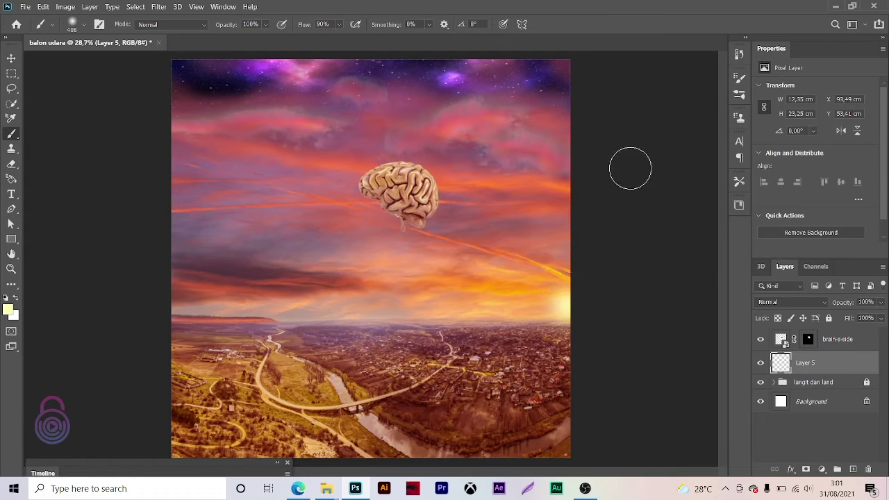
- Scale the glow to about 311% in Screen mode and move the lens flare toward the horizon
{"action": "key", "text": "ctrl+t"}
{"action": "mouse_move", "coordinate": [576, 258]}
{"action": "left_mouse_down"}
{"action": "mouse_move", "coordinate": [636, 178]}
{"action": "mouse_move", "coordinate": [613, 234]}
{"action": "mouse_move", "coordinate": [601, 202]}
{"action": "left_mouse_up"}
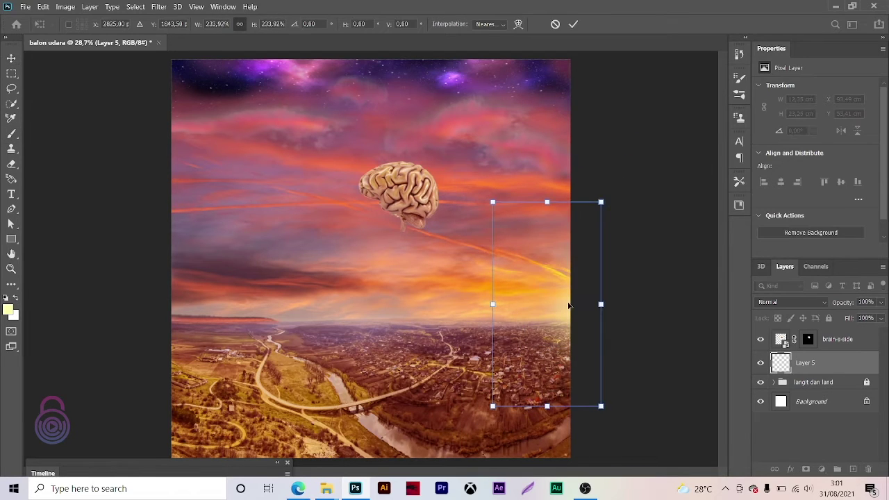
{"action": "left_click_drag", "start_coordinate": [568, 305], "coordinate": [556, 301]}
{"action": "left_click", "coordinate": [792, 302]}
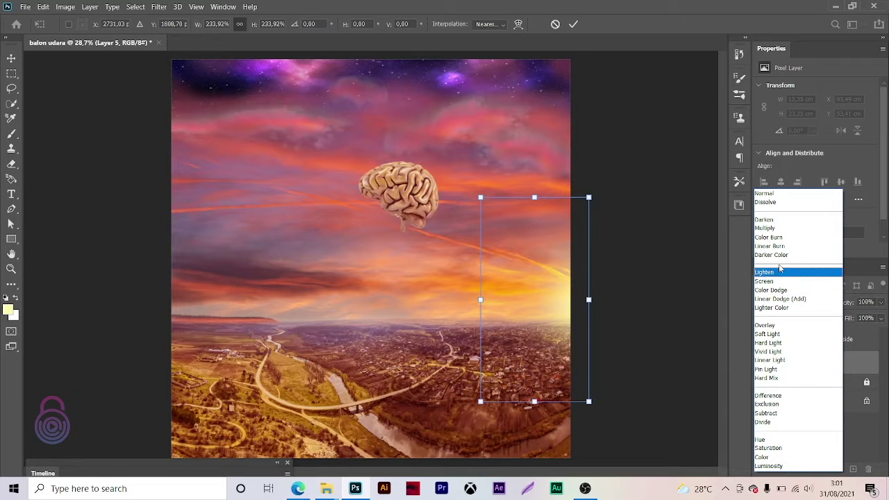
{"action": "left_click", "coordinate": [764, 281]}
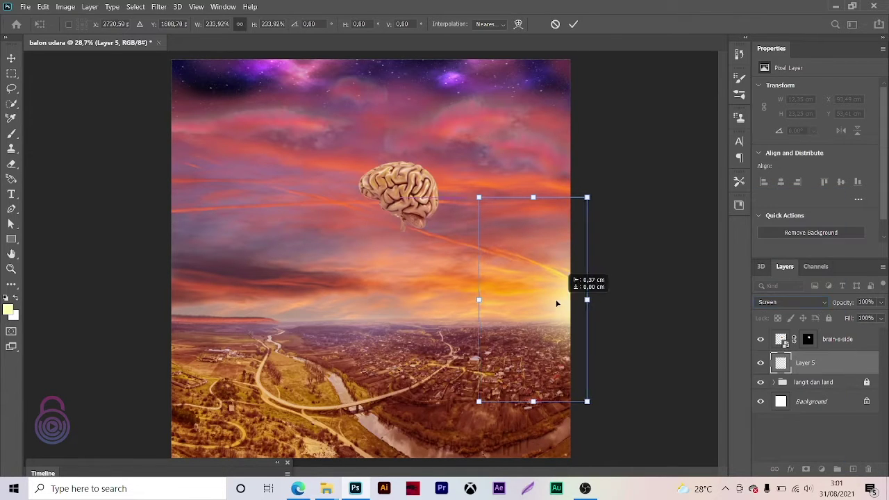
{"action": "left_click_drag", "start_coordinate": [578, 295], "coordinate": [563, 297]}
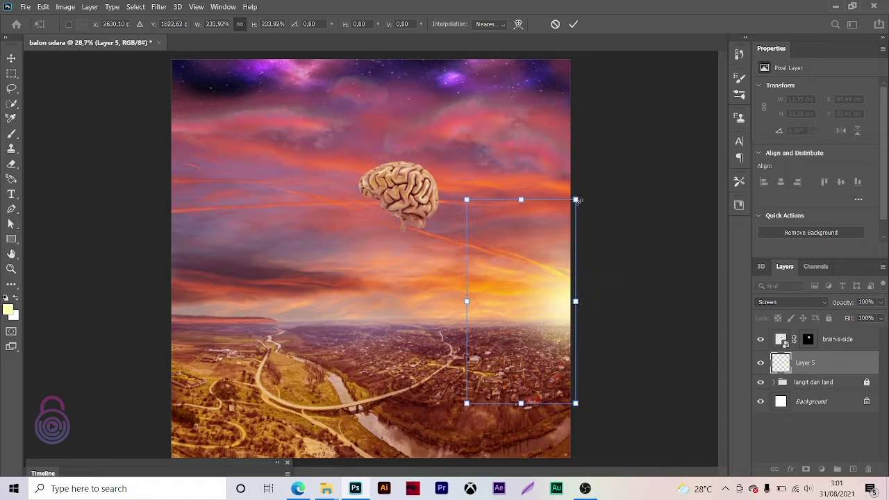
{"action": "left_click_drag", "start_coordinate": [578, 201], "coordinate": [593, 165]}
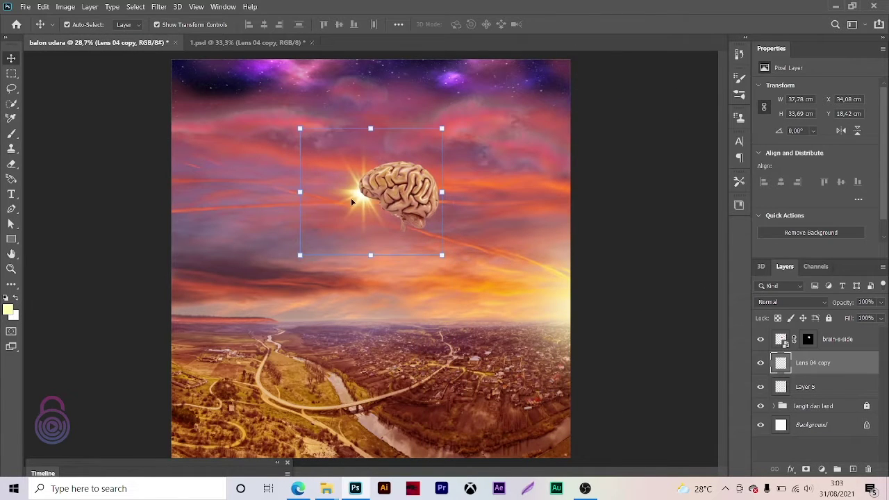
{"action": "mouse_move", "coordinate": [352, 201]}
{"action": "left_mouse_down"}
{"action": "mouse_move", "coordinate": [431, 311]}
{"action": "mouse_move", "coordinate": [386, 303]}
{"action": "left_mouse_up"}
{"action": "left_click", "coordinate": [792, 302]}
- Set the flare to Color Dodge, then enlarge it and move it to the right
{"action": "left_click", "coordinate": [783, 288]}
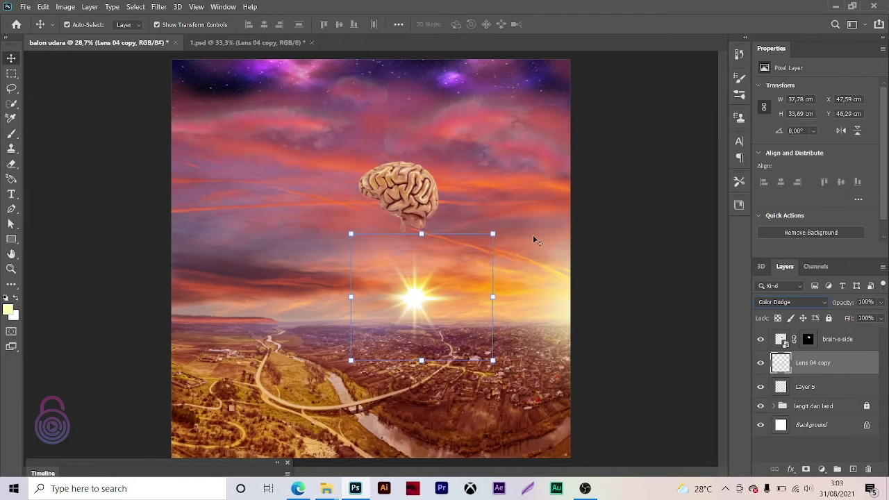
{"action": "key", "text": "ctrl+t"}
{"action": "left_click_drag", "start_coordinate": [492, 234], "coordinate": [572, 167]}
{"action": "left_click_drag", "start_coordinate": [410, 297], "coordinate": [595, 297]}
{"action": "left_click", "coordinate": [573, 25]}
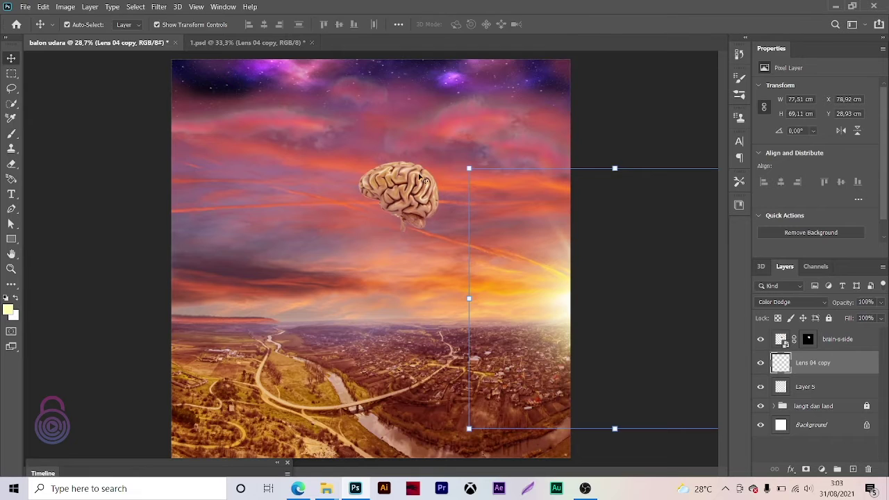
- Nudge the flare further right and up to merge with the glow, checking the whole composition
{"action": "key", "text": "z"}
{"action": "left_click_drag", "start_coordinate": [389, 250], "coordinate": [430, 247]}
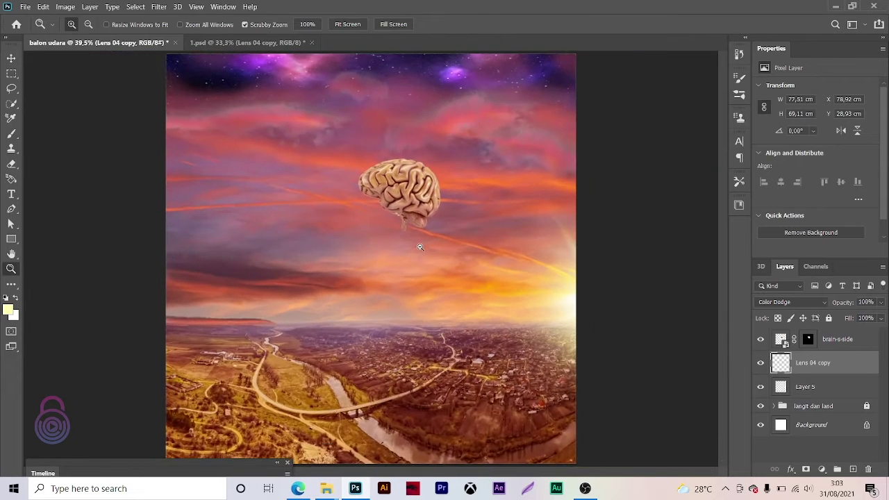
{"action": "key", "text": "v"}
{"action": "mouse_move", "coordinate": [651, 319]}
{"action": "left_mouse_down"}
{"action": "mouse_move", "coordinate": [586, 300]}
{"action": "mouse_move", "coordinate": [612, 322]}
{"action": "left_mouse_up"}
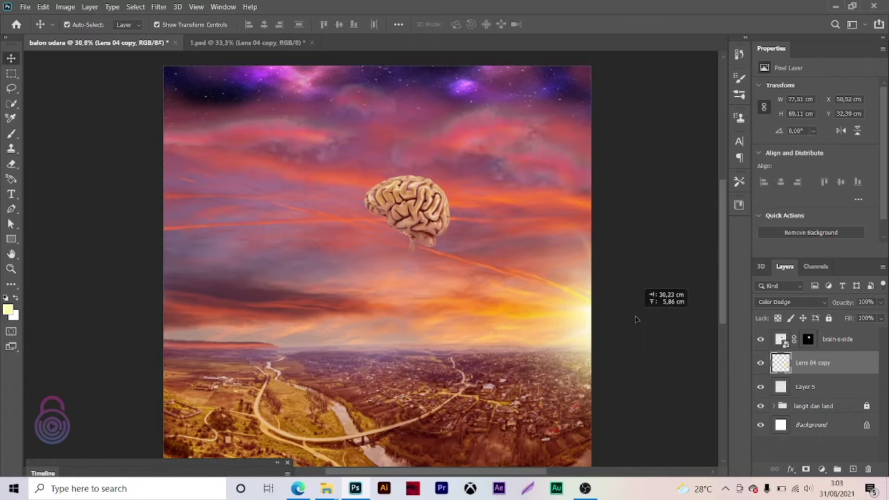
{"action": "left_click_drag", "start_coordinate": [612, 322], "coordinate": [645, 304]}
{"action": "key", "text": "z"}
{"action": "mouse_move", "coordinate": [486, 285]}
{"action": "left_mouse_down"}
{"action": "mouse_move", "coordinate": [422, 285]}
{"action": "mouse_move", "coordinate": [458, 281]}
{"action": "left_mouse_up"}
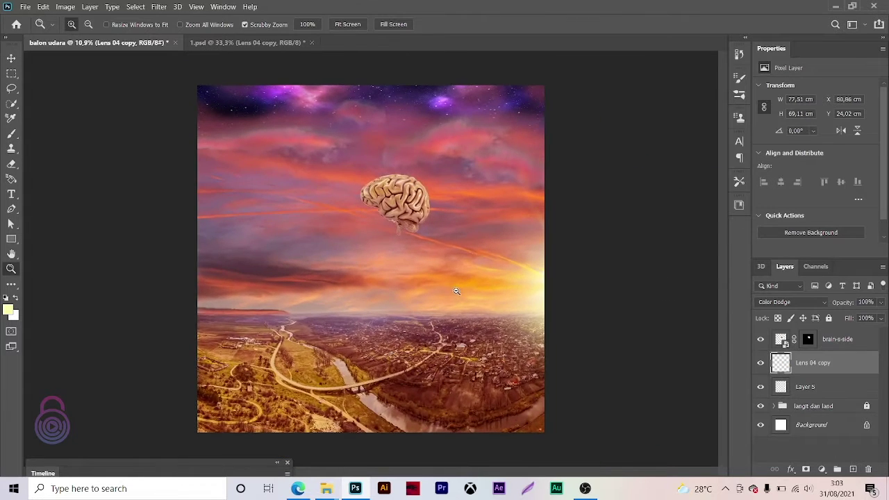
{"action": "left_click_drag", "start_coordinate": [426, 187], "coordinate": [421, 188]}
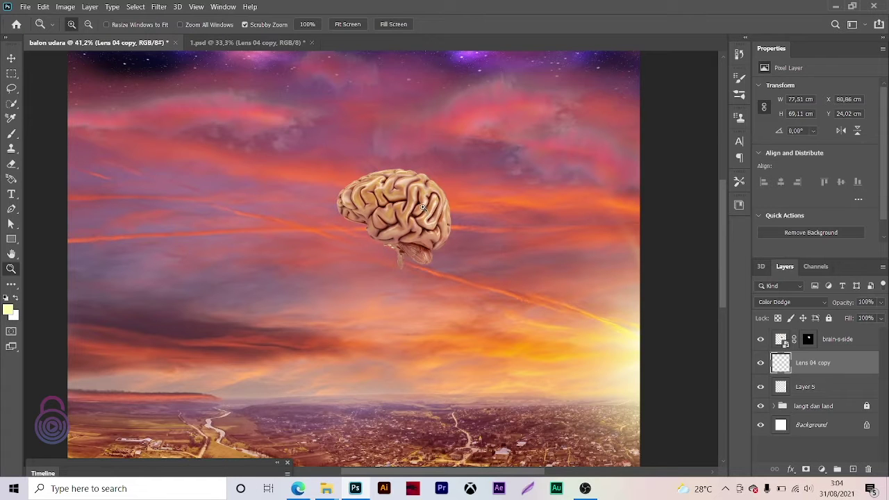
{"action": "mouse_move", "coordinate": [417, 193]}
{"action": "left_mouse_down"}
{"action": "mouse_move", "coordinate": [390, 214]}
{"action": "mouse_move", "coordinate": [417, 211]}
{"action": "left_mouse_up"}
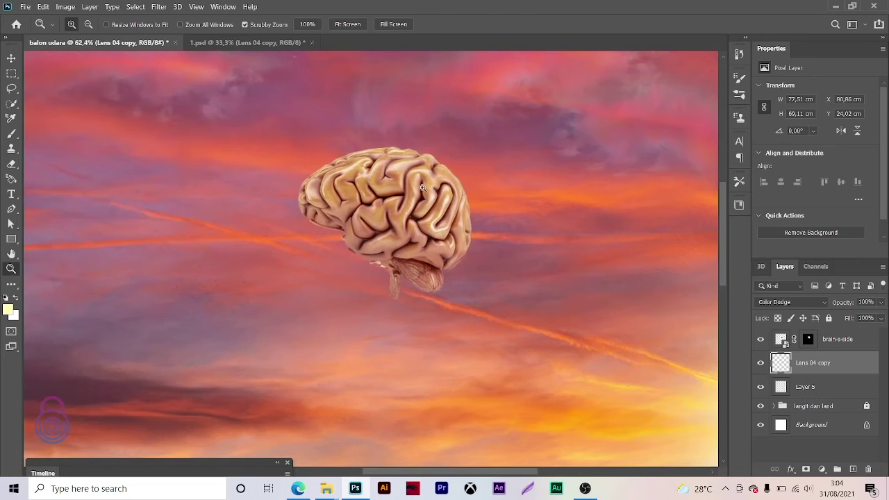
{"action": "key", "text": "v"}
{"action": "left_click", "coordinate": [406, 191]}
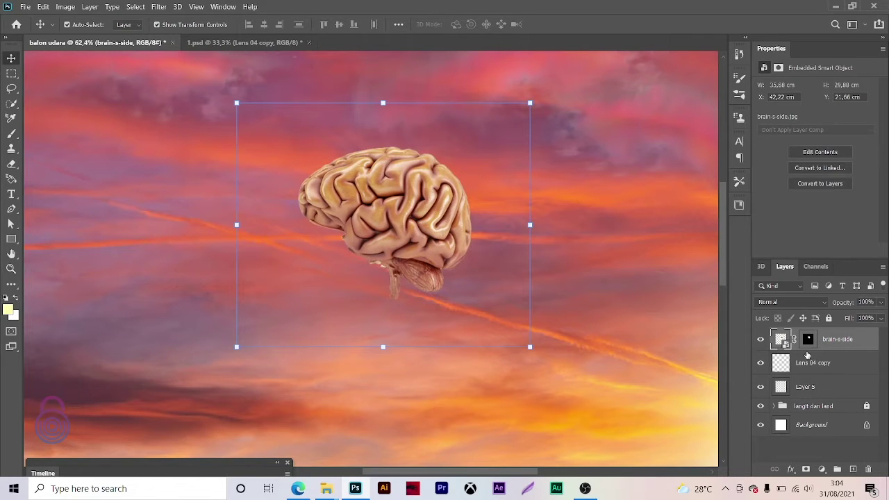
- Add a Levels layer clipped to the brain with output white 82 and an inverted black mask
{"action": "right_click", "coordinate": [807, 342]}
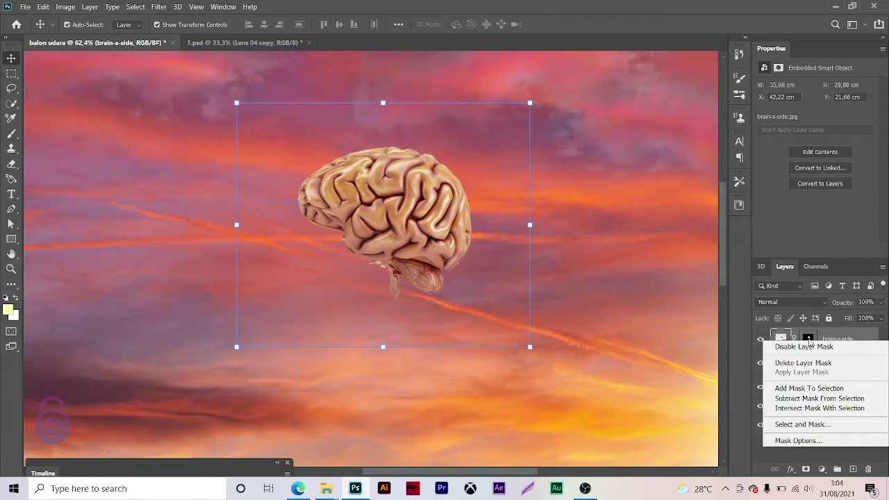
{"action": "key", "text": "Escape"}
{"action": "left_click", "coordinate": [821, 470]}
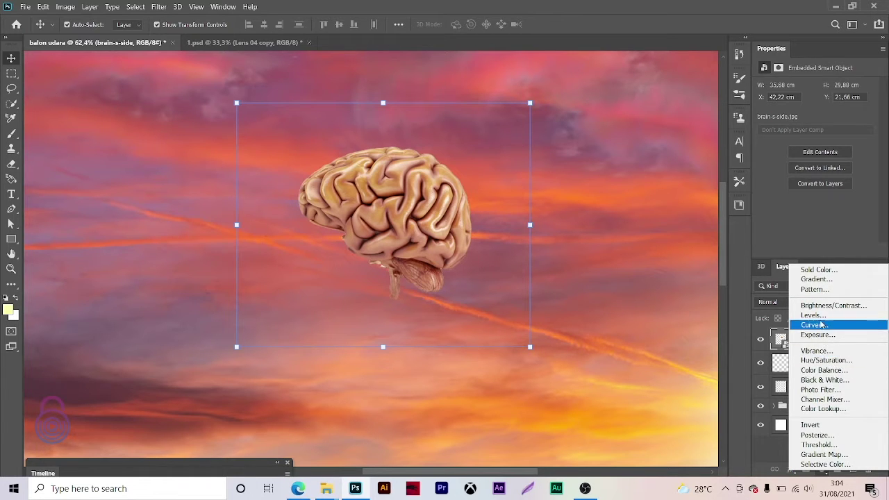
{"action": "left_click", "coordinate": [814, 316]}
{"action": "left_click", "coordinate": [825, 351], "text": "alt"}
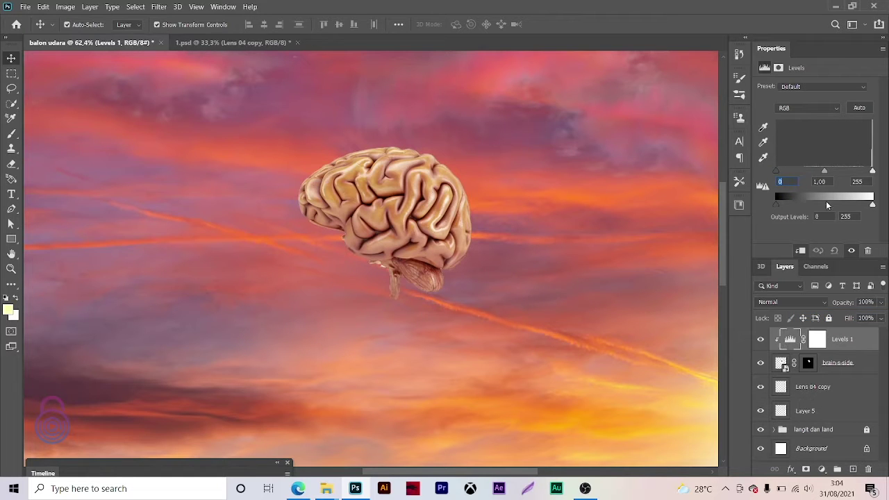
{"action": "left_click_drag", "start_coordinate": [872, 204], "coordinate": [807, 204]}
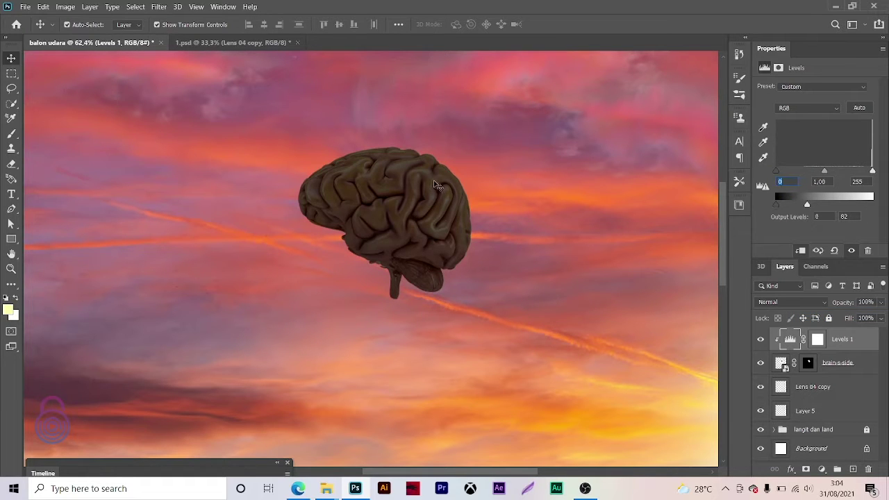
{"action": "left_click", "coordinate": [818, 340]}
{"action": "key", "text": "ctrl+i"}
{"action": "key", "text": "b"}
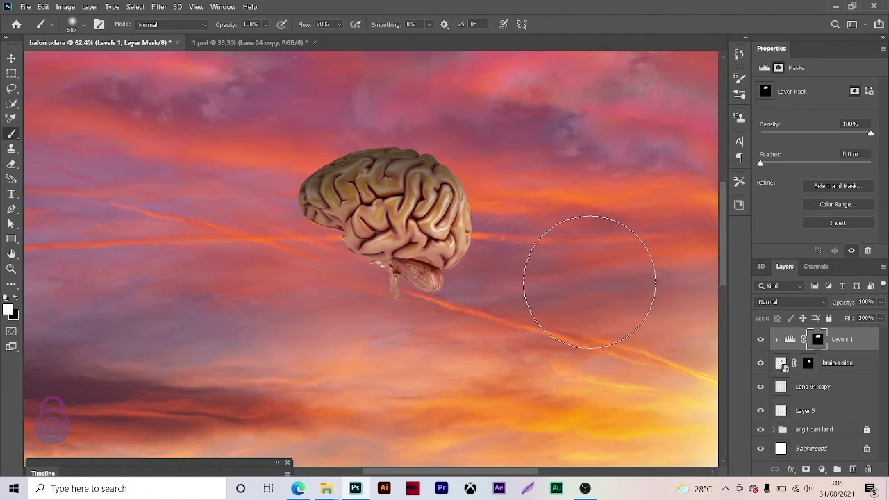
{"action": "key", "text": "v"}
{"action": "left_click", "coordinate": [824, 366]}
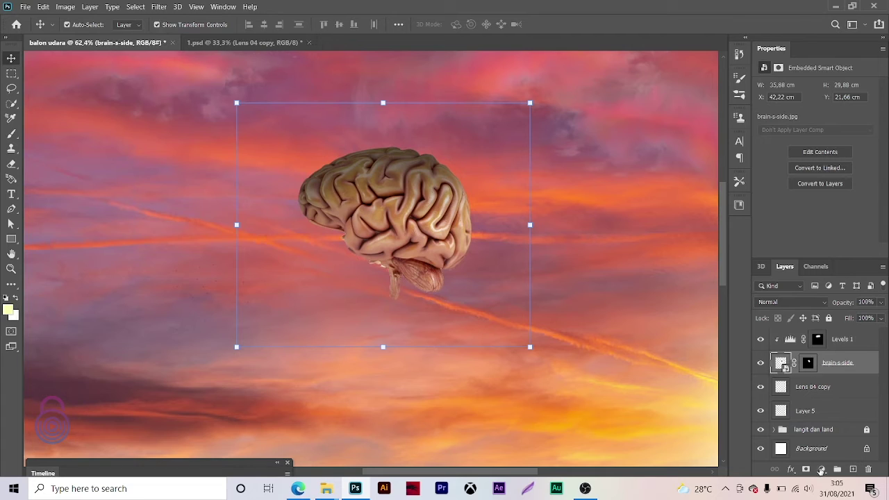
- Add a clipped pale-yellow (#fffead) Solid Color fill in Color Dodge with an inverted mask
{"action": "left_click", "coordinate": [821, 470]}
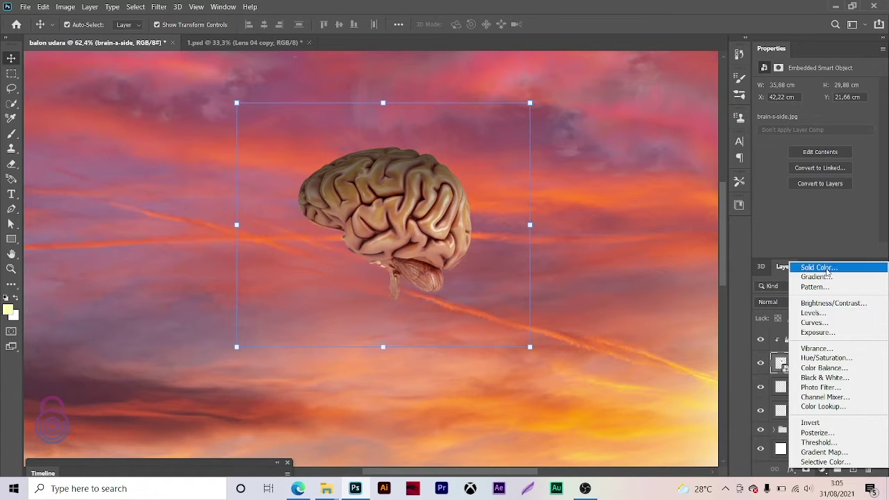
{"action": "left_click", "coordinate": [820, 267]}
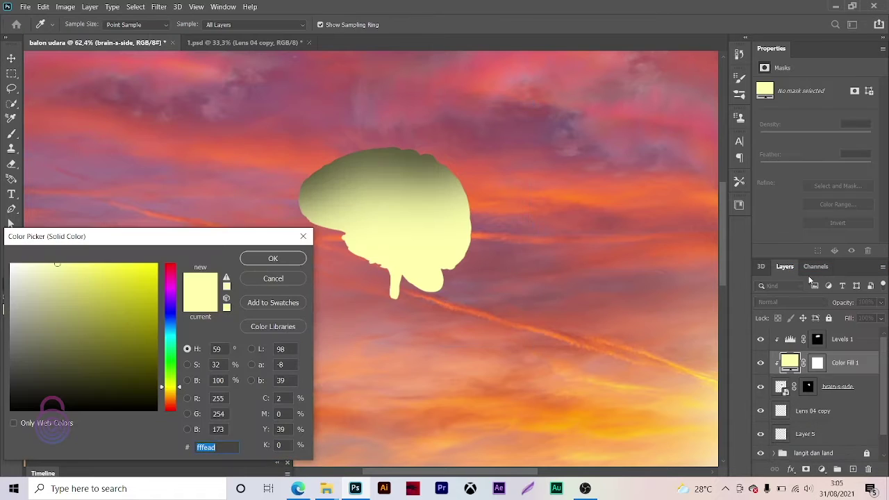
{"action": "left_click", "coordinate": [274, 263]}
{"action": "left_click_drag", "start_coordinate": [845, 362], "coordinate": [836, 347]}
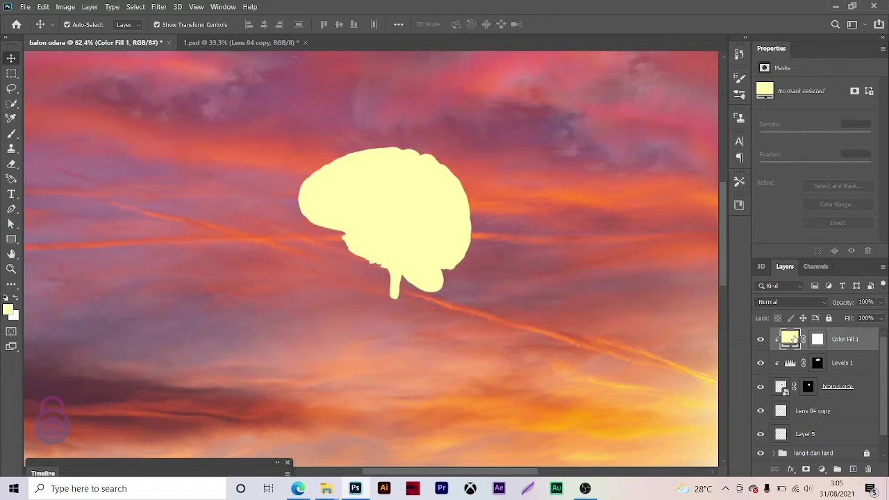
{"action": "left_click", "coordinate": [792, 302]}
{"action": "left_click", "coordinate": [787, 288]}
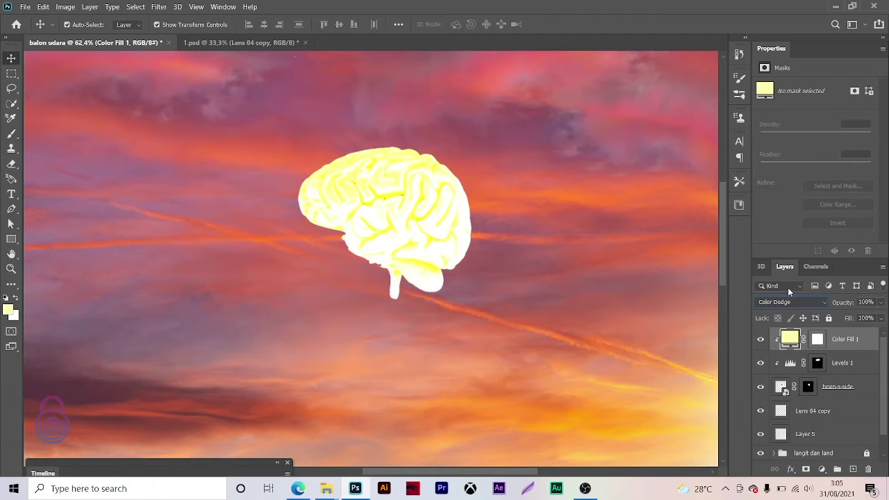
{"action": "left_click", "coordinate": [817, 339]}
{"action": "key", "text": "ctrl+i"}
- Paint yellow highlights onto the lower brain through the fill's mask at 28% brush opacity
{"action": "left_click", "coordinate": [538, 305]}
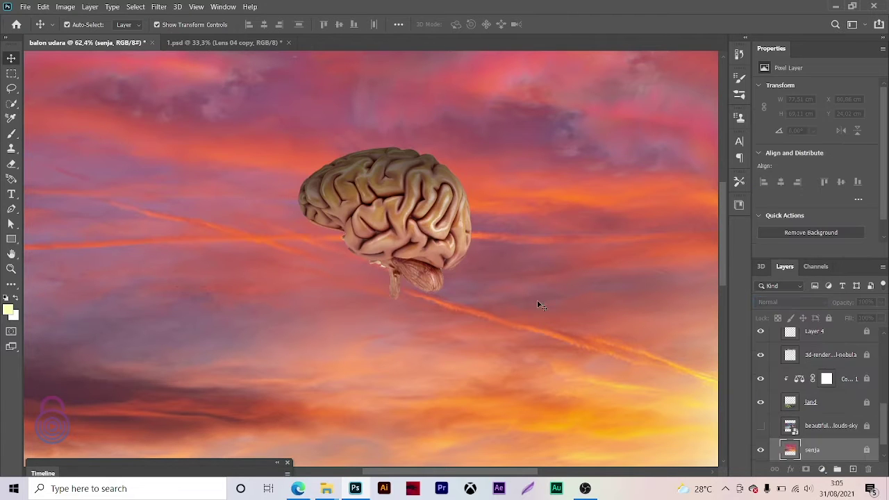
{"action": "scroll", "coordinate": [819, 403], "scroll_direction": "up", "scroll_amount": 5}
{"action": "left_click", "coordinate": [816, 339]}
{"action": "key", "text": "b"}
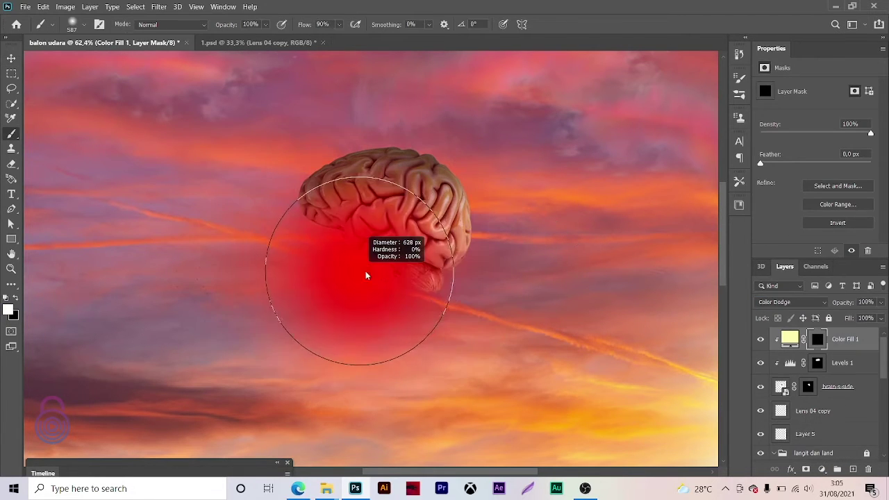
{"action": "left_click_drag", "start_coordinate": [266, 25], "coordinate": [240, 35]}
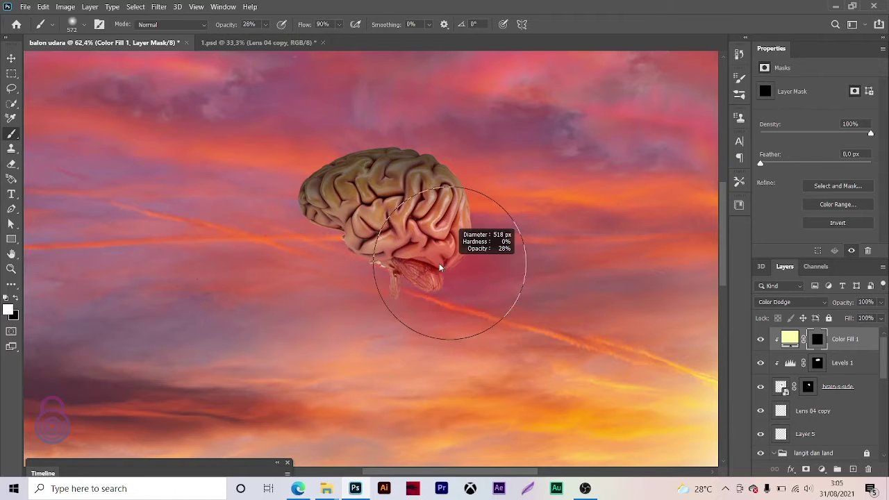
{"action": "left_click_drag", "start_coordinate": [439, 267], "coordinate": [506, 257]}
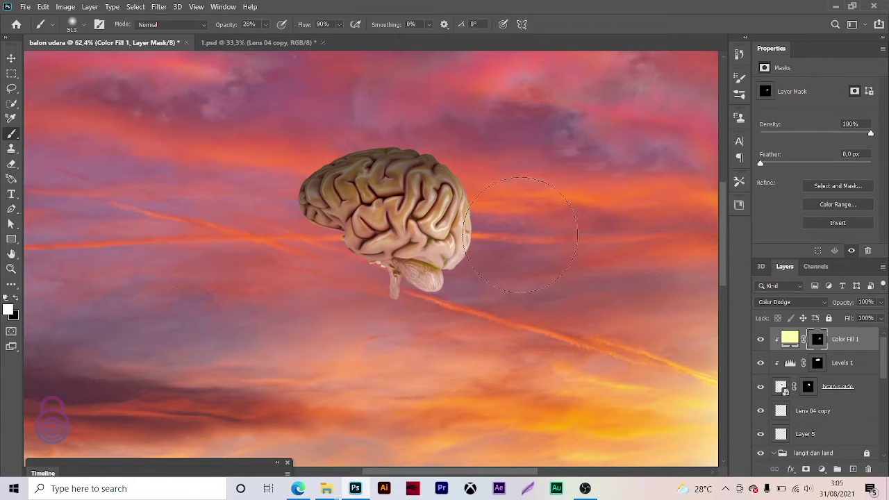
{"action": "left_click_drag", "start_coordinate": [401, 257], "coordinate": [444, 229]}
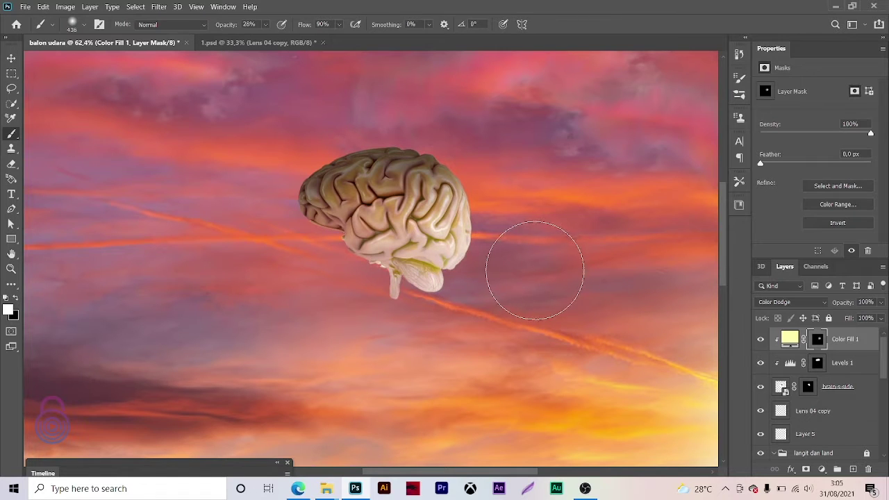
{"action": "key", "text": "v"}
{"action": "left_click", "coordinate": [489, 258]}
{"action": "left_click", "coordinate": [818, 339]}
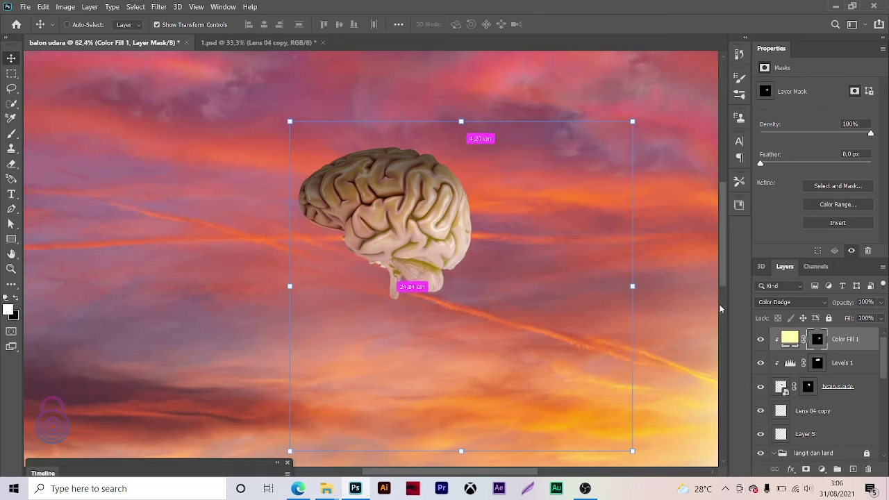
- Paint darker shading through the Levels mask, then set a smaller brush at 79% opacity
{"action": "key", "text": "z"}
{"action": "left_click", "coordinate": [411, 238]}
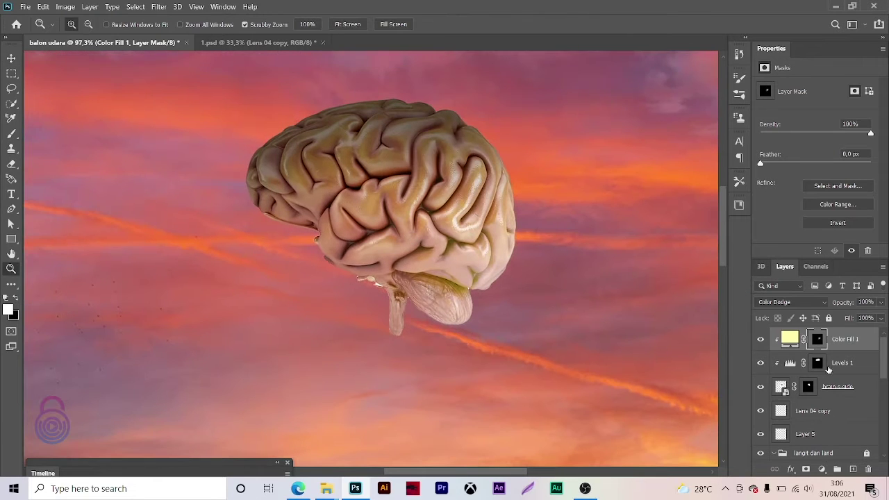
{"action": "left_click", "coordinate": [817, 362]}
{"action": "key", "text": "b"}
{"action": "mouse_move", "coordinate": [317, 148]}
{"action": "left_mouse_down"}
{"action": "mouse_move", "coordinate": [361, 194]}
{"action": "mouse_move", "coordinate": [384, 245]}
{"action": "left_mouse_up"}
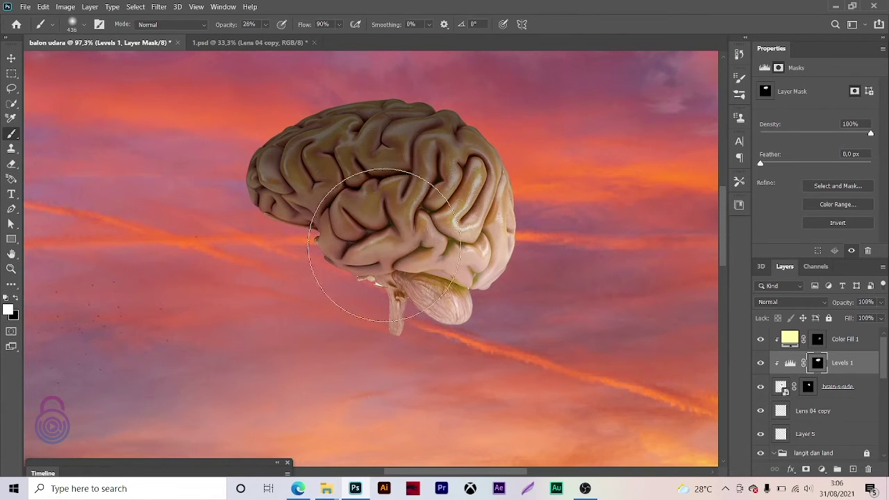
{"action": "left_click", "coordinate": [817, 339]}
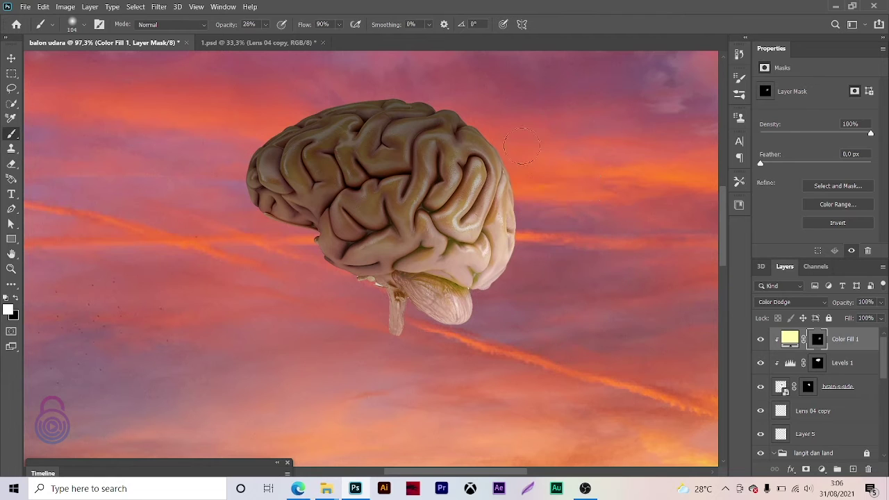
{"action": "left_click", "coordinate": [266, 25]}
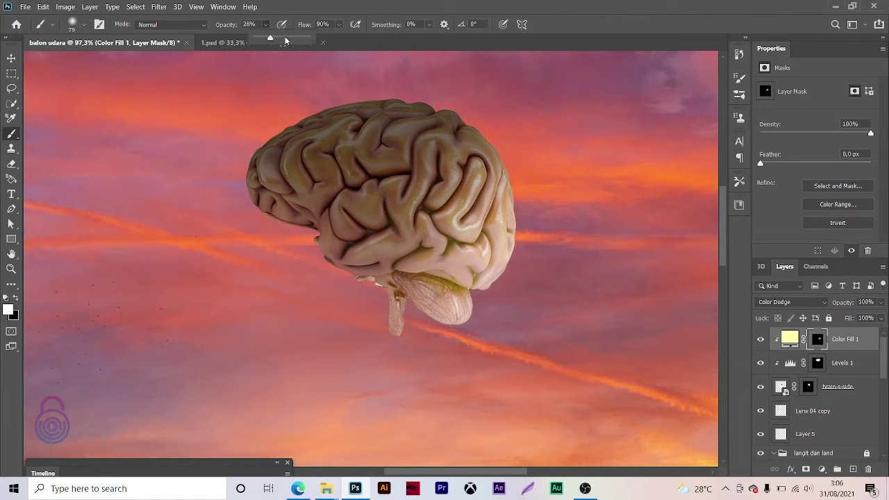
{"action": "left_click", "coordinate": [412, 339]}
{"action": "right_click", "coordinate": [421, 318], "text": "alt"}
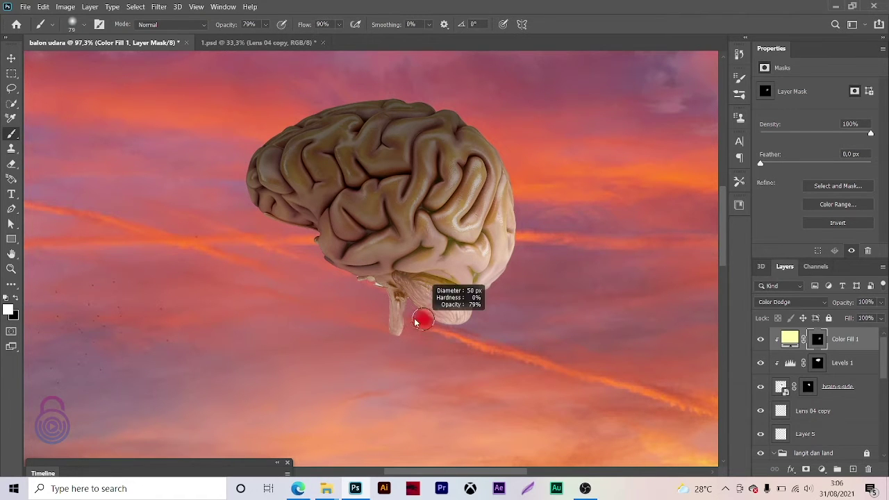
{"action": "right_click", "coordinate": [487, 296], "text": "alt"}
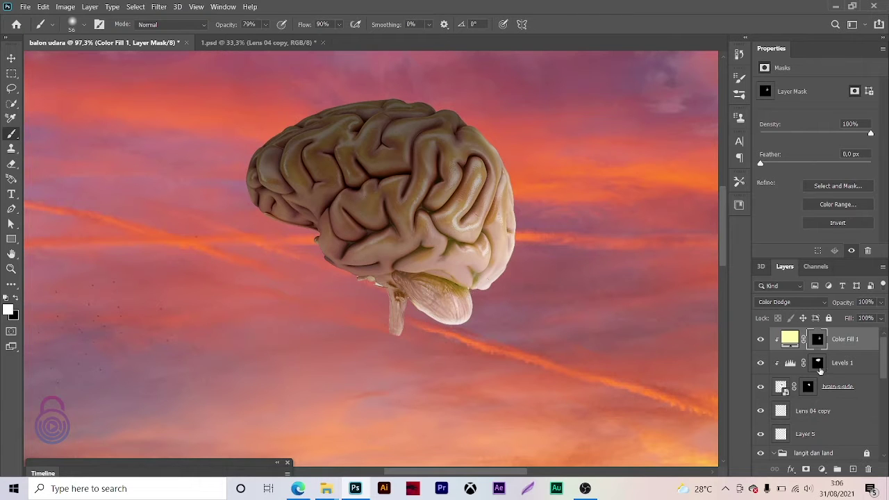
- Add a Color Balance layer on the brain with cyan -88 and blue +100
{"action": "left_click", "coordinate": [830, 387]}
{"action": "left_click", "coordinate": [822, 470]}
{"action": "left_click", "coordinate": [833, 389]}
{"action": "left_click_drag", "start_coordinate": [800, 151], "coordinate": [837, 152]}
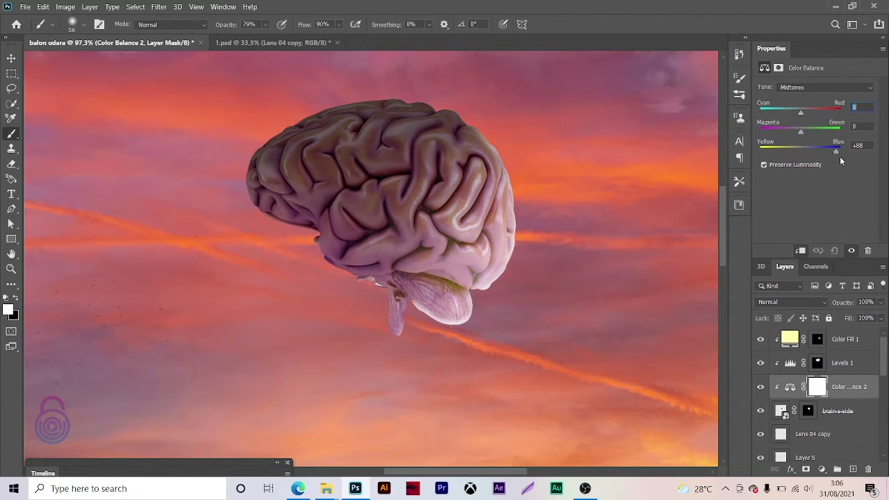
{"action": "left_click_drag", "start_coordinate": [801, 113], "coordinate": [764, 121]}
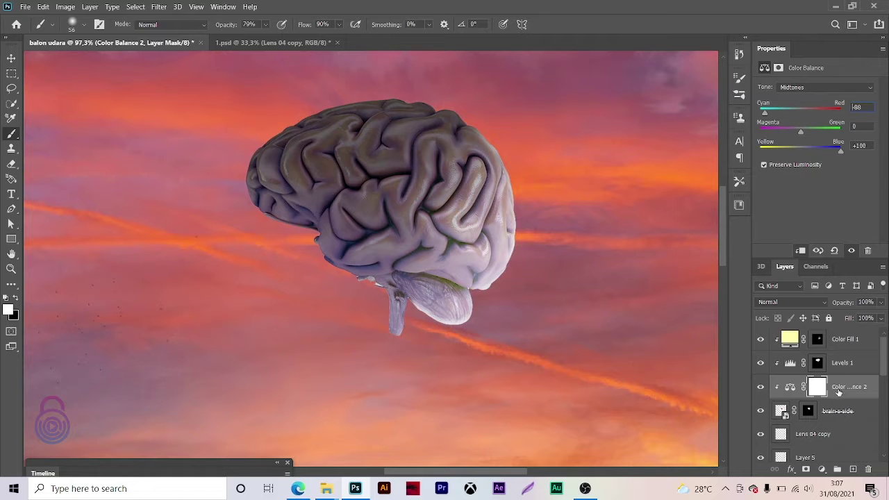
- Move it above Levels 1, invert its mask and paint blue onto the brain's upper part
{"action": "left_click_drag", "start_coordinate": [838, 392], "coordinate": [838, 351]}
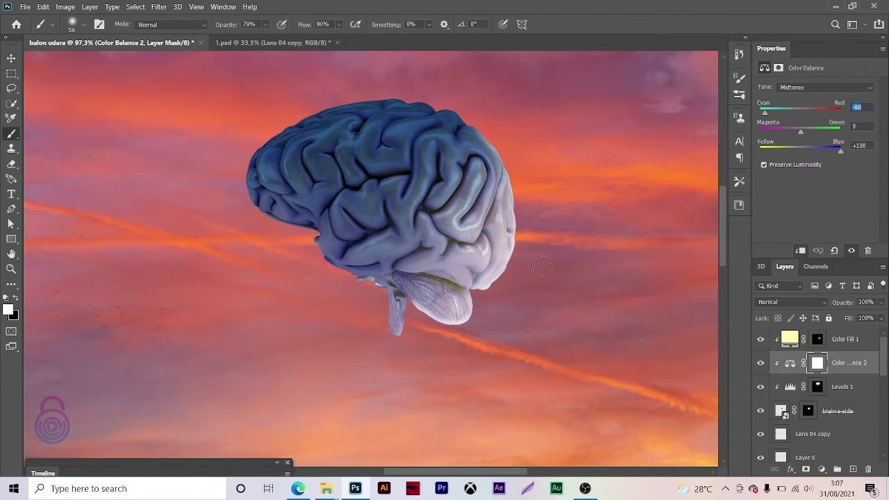
{"action": "left_click", "coordinate": [817, 363]}
{"action": "left_click", "coordinate": [838, 223]}
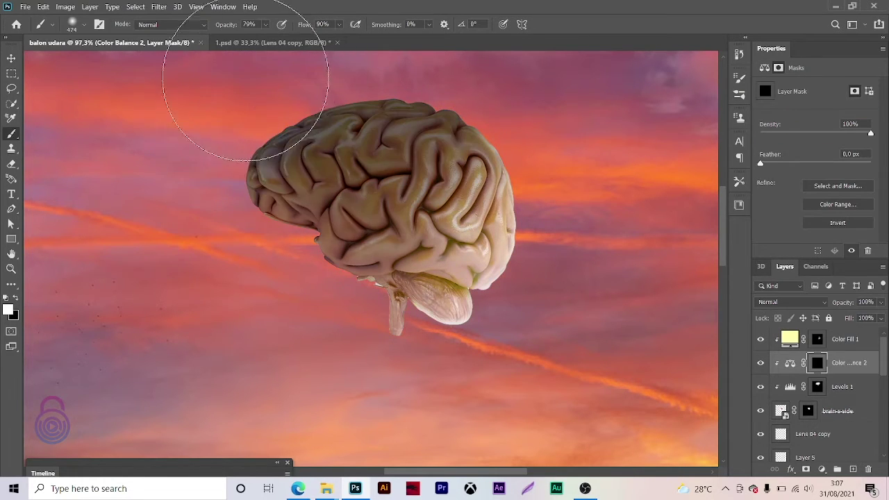
{"action": "left_click_drag", "start_coordinate": [341, 80], "coordinate": [428, 78]}
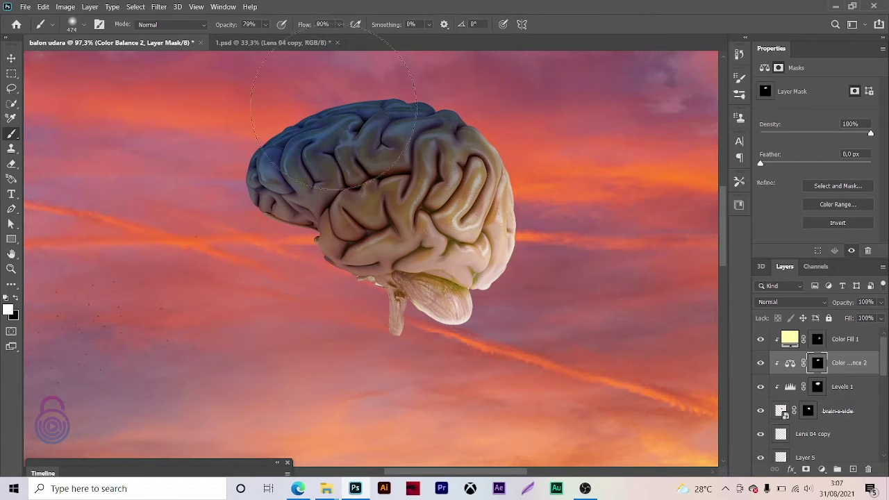
{"action": "left_click_drag", "start_coordinate": [479, 77], "coordinate": [461, 50]}
- Lower the Color Balance layer to 49% opacity, zoom out, and select the Levels mask
{"action": "left_click_drag", "start_coordinate": [869, 303], "coordinate": [855, 303]}
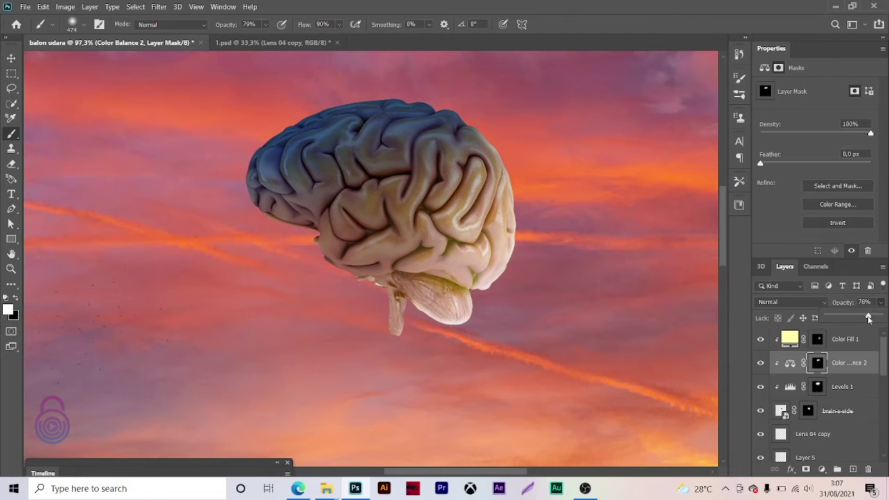
{"action": "key", "text": "z"}
{"action": "left_click_drag", "start_coordinate": [609, 278], "coordinate": [530, 252]}
{"action": "left_click", "coordinate": [818, 387]}
- Zoom out and commit the placed heart at its smaller size
{"action": "key", "text": "b"}
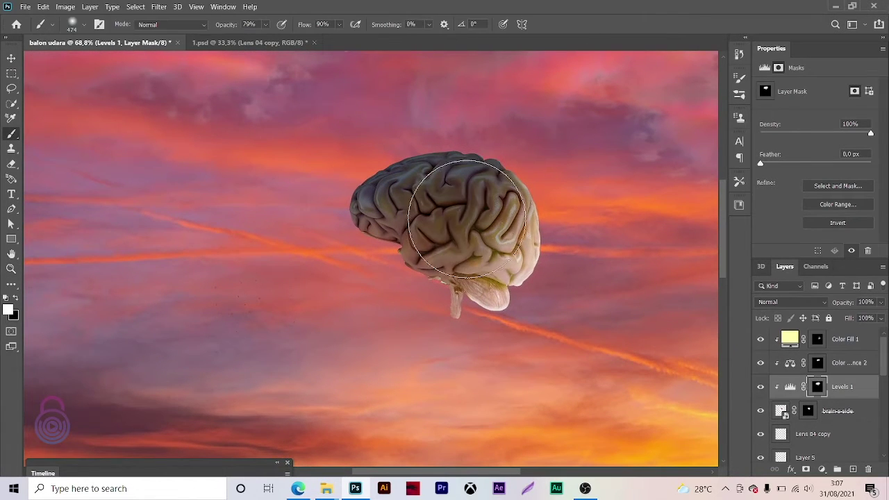
{"action": "key", "text": "z"}
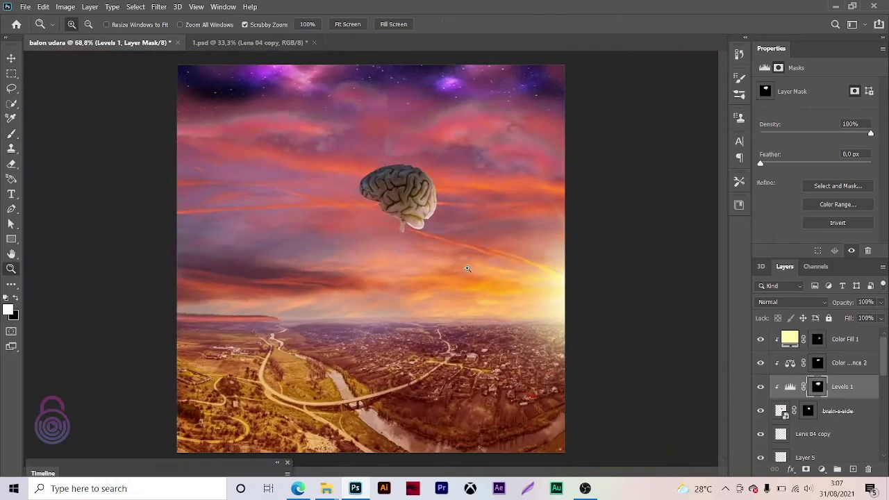
{"action": "left_click_drag", "start_coordinate": [403, 208], "coordinate": [419, 239]}
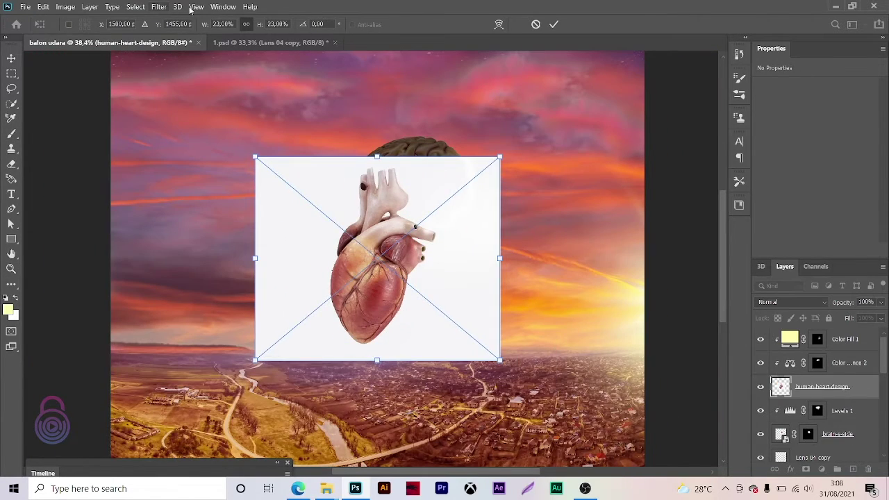
{"action": "key", "text": "Return"}
- Select the heart as subject, mask out its white background, and move it left of the brain
{"action": "left_click", "coordinate": [135, 6]}
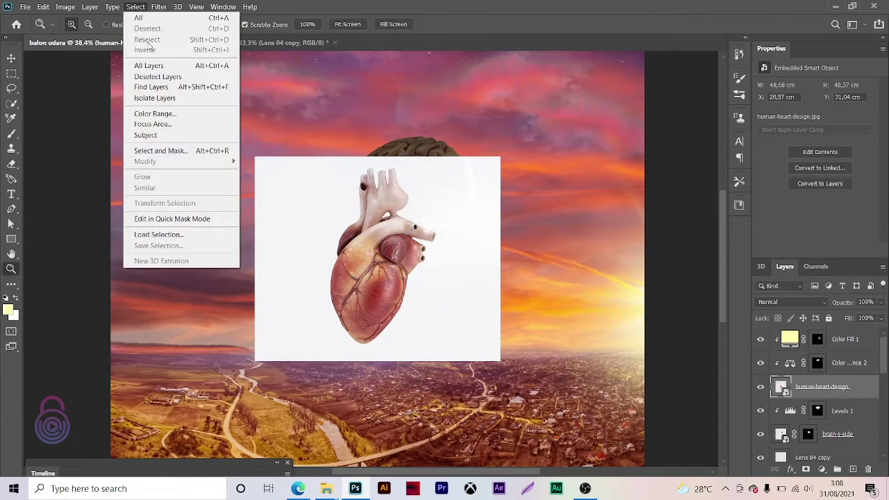
{"action": "left_click", "coordinate": [147, 135]}
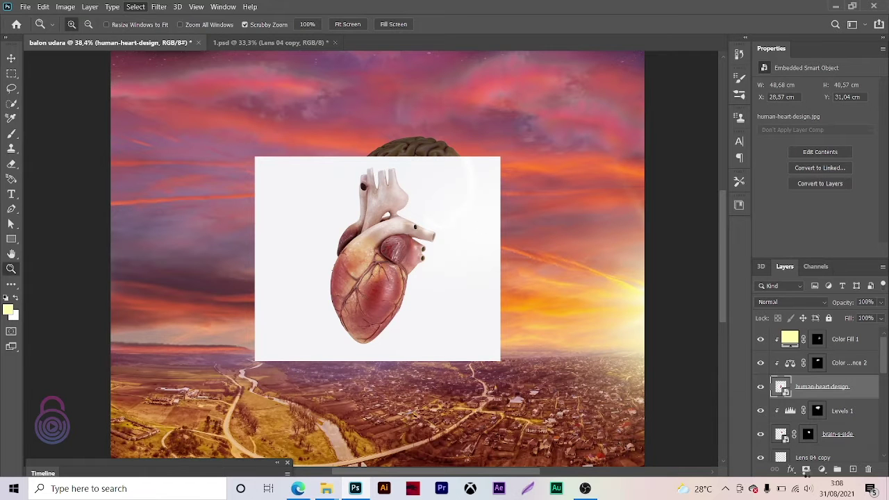
{"action": "left_click", "coordinate": [805, 469]}
{"action": "key", "text": "v"}
{"action": "mouse_move", "coordinate": [365, 236]}
{"action": "left_mouse_down"}
{"action": "mouse_move", "coordinate": [343, 237]}
{"action": "mouse_move", "coordinate": [350, 265]}
{"action": "left_mouse_up"}
{"action": "scroll", "coordinate": [354, 238], "scroll_direction": "up", "scroll_amount": 3}
{"action": "scroll", "coordinate": [354, 238], "scroll_direction": "up", "scroll_amount": 7}
{"action": "key", "text": "w"}
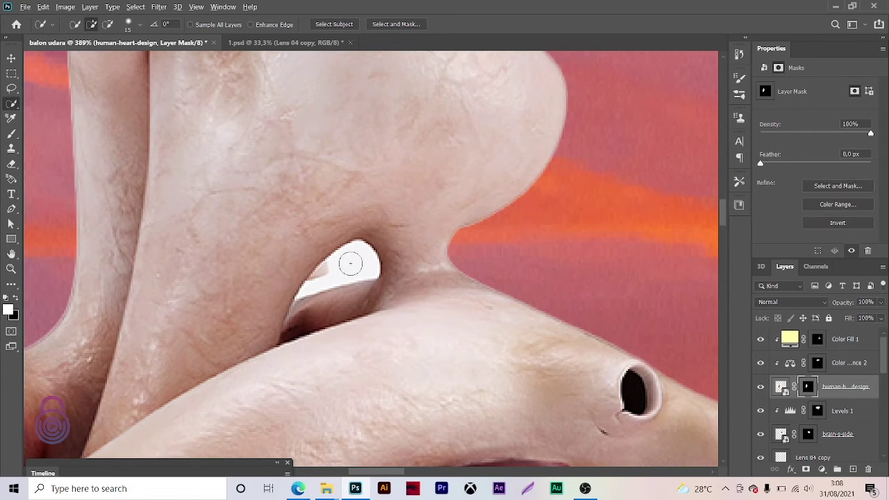
- Quick-select the leftover white gaps inside the heart and delete them from the mask
{"action": "mouse_move", "coordinate": [350, 262]}
{"action": "left_mouse_down"}
{"action": "mouse_move", "coordinate": [326, 276]}
{"action": "mouse_move", "coordinate": [334, 281]}
{"action": "left_mouse_up"}
{"action": "key", "text": "Delete"}
{"action": "key", "text": "bracketleft"}
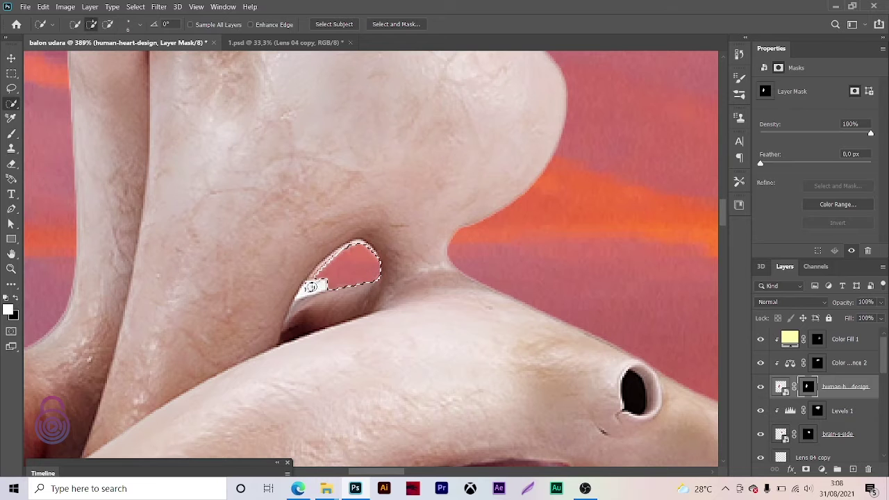
{"action": "key", "text": "Delete"}
- Clear the selection and set up a small Eraser at 91% opacity
{"action": "key", "text": "e"}
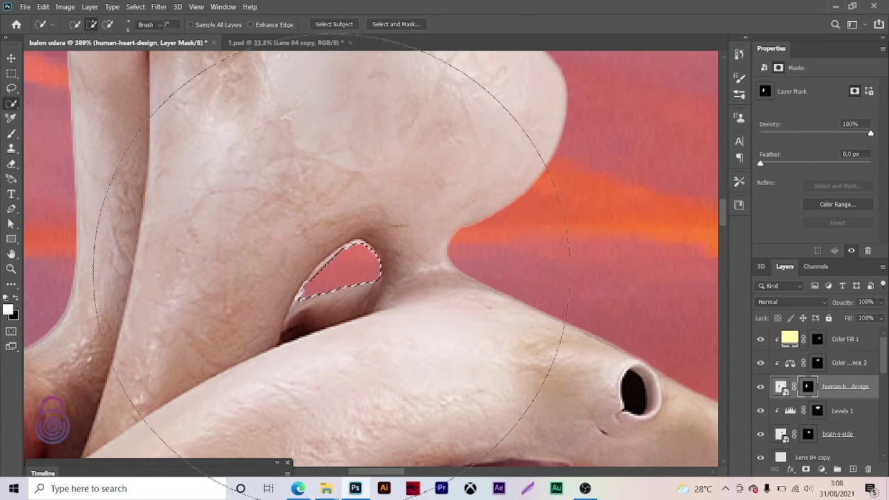
{"action": "key", "text": "9"}
{"action": "key", "text": "1"}
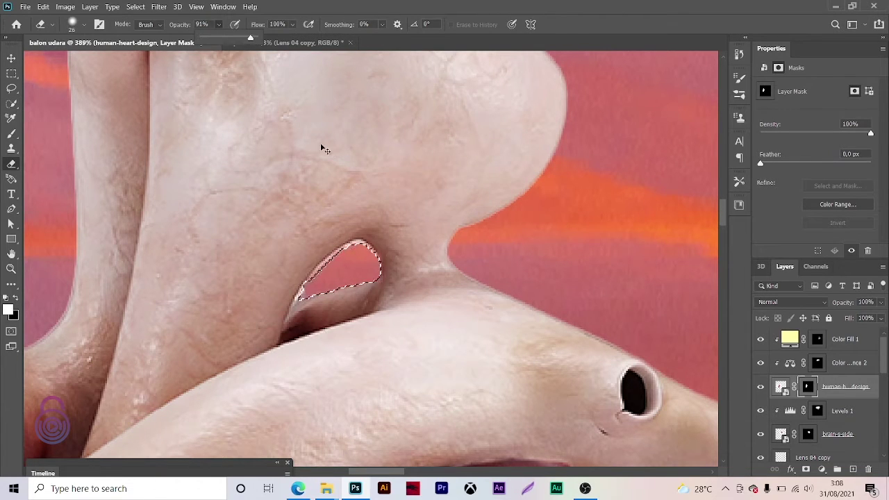
{"action": "key", "text": "ctrl+d"}
{"action": "key", "text": "bracketleft"}
{"action": "key", "text": "bracketleft"}
{"action": "key", "text": "bracketleft"}
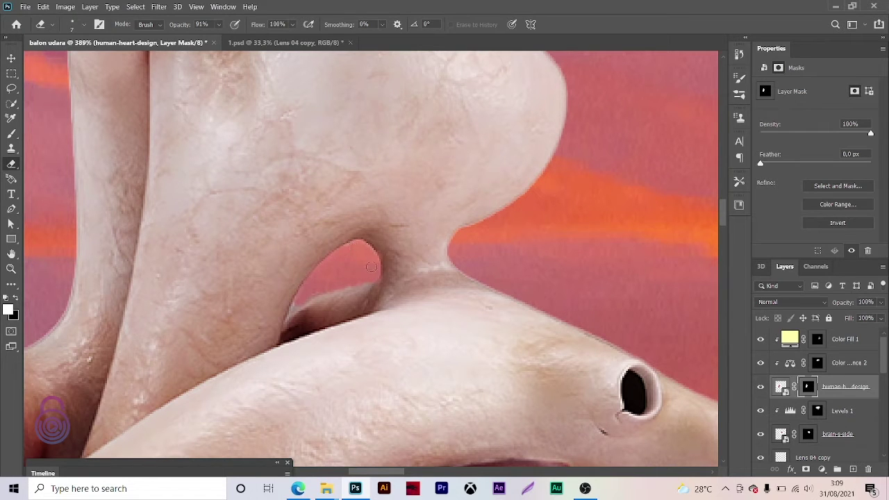
- Erase the remaining white slivers between the heart's upper vessels
{"action": "key", "text": "z"}
{"action": "scroll", "coordinate": [295, 305], "scroll_direction": "down", "scroll_amount": 3, "text": "alt"}
{"action": "scroll", "coordinate": [308, 145], "scroll_direction": "up", "scroll_amount": 4, "text": "alt"}
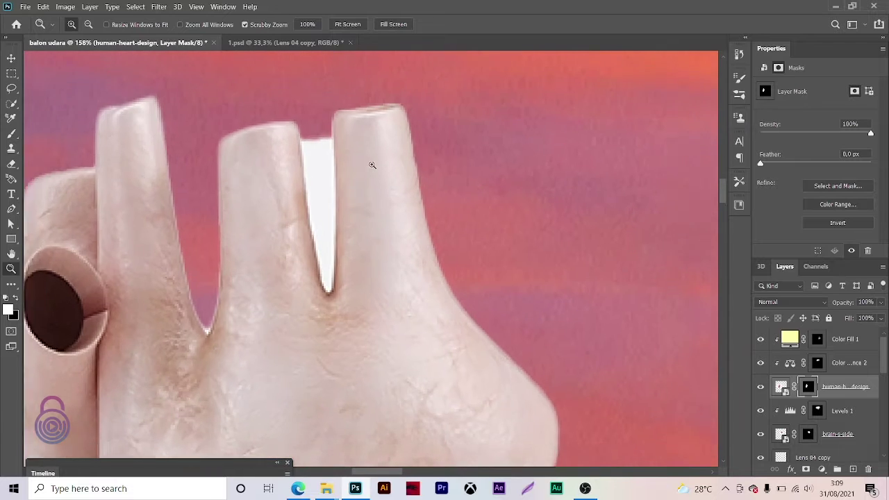
{"action": "key", "text": "e"}
{"action": "mouse_move", "coordinate": [309, 139]}
{"action": "left_mouse_down"}
{"action": "mouse_move", "coordinate": [317, 224]}
{"action": "mouse_move", "coordinate": [308, 136]}
{"action": "left_mouse_up"}
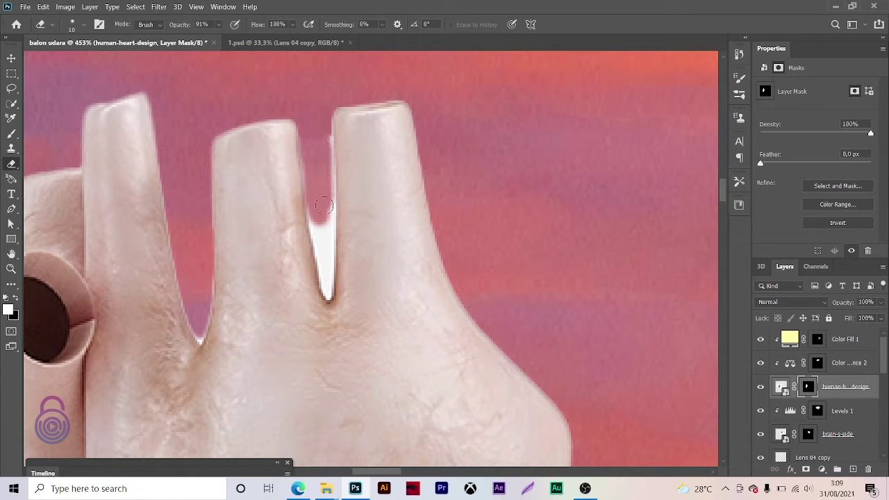
{"action": "left_click_drag", "start_coordinate": [324, 206], "coordinate": [322, 236]}
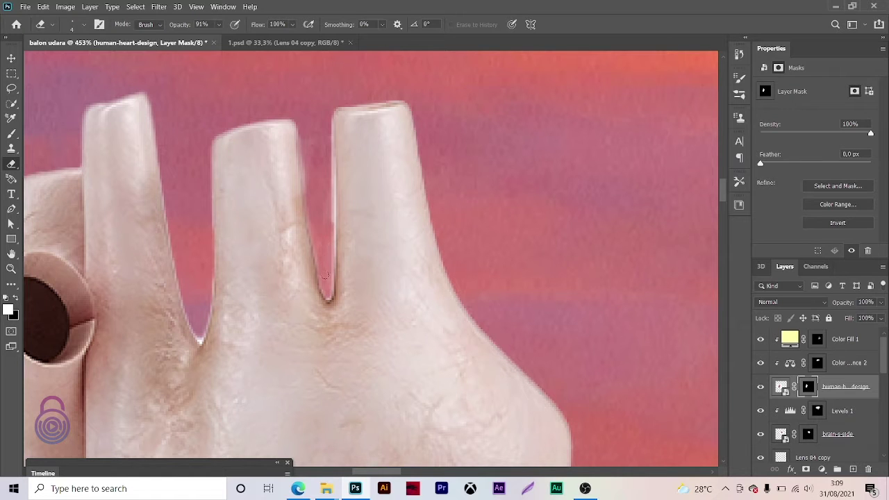
{"action": "key", "text": "bracketright"}
{"action": "key", "text": "bracketright"}
{"action": "key", "text": "bracketright"}
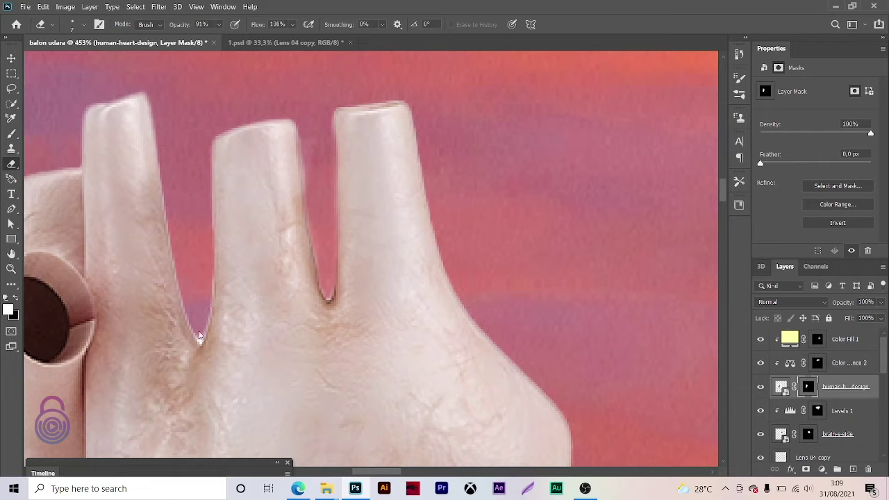
{"action": "key", "text": "v"}
{"action": "scroll", "coordinate": [355, 237], "scroll_direction": "down", "scroll_amount": 3}
- Scale the heart to about 70% and place it right next to the brain
{"action": "scroll", "coordinate": [356, 238], "scroll_direction": "down", "scroll_amount": 3}
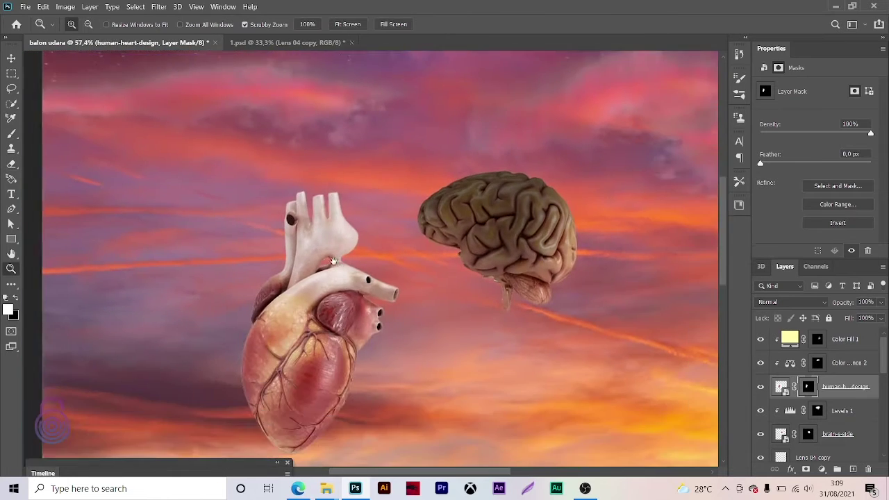
{"action": "scroll", "coordinate": [356, 237], "scroll_direction": "down", "scroll_amount": 2}
{"action": "scroll", "coordinate": [356, 237], "scroll_direction": "down", "scroll_amount": 1}
{"action": "left_click_drag", "start_coordinate": [415, 217], "coordinate": [387, 240]}
{"action": "mouse_move", "coordinate": [347, 278]}
{"action": "left_mouse_down"}
{"action": "mouse_move", "coordinate": [376, 286]}
{"action": "mouse_move", "coordinate": [379, 275]}
{"action": "left_mouse_up"}
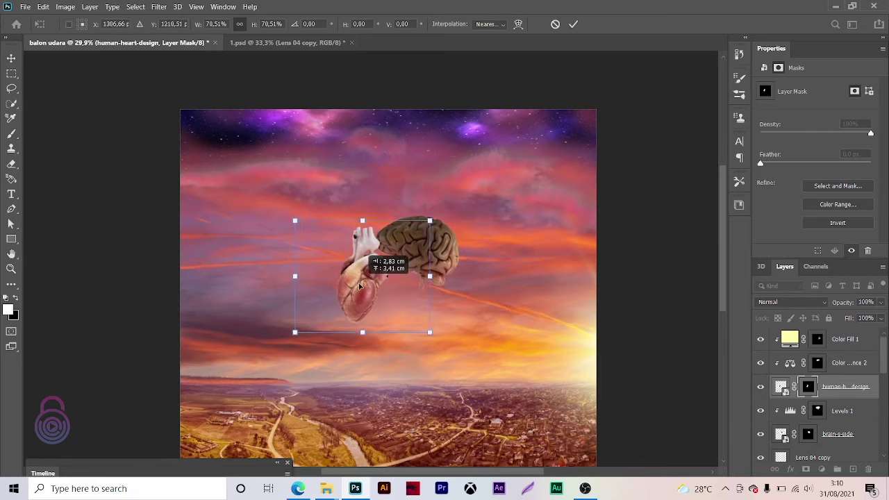
{"action": "left_click", "coordinate": [573, 24]}
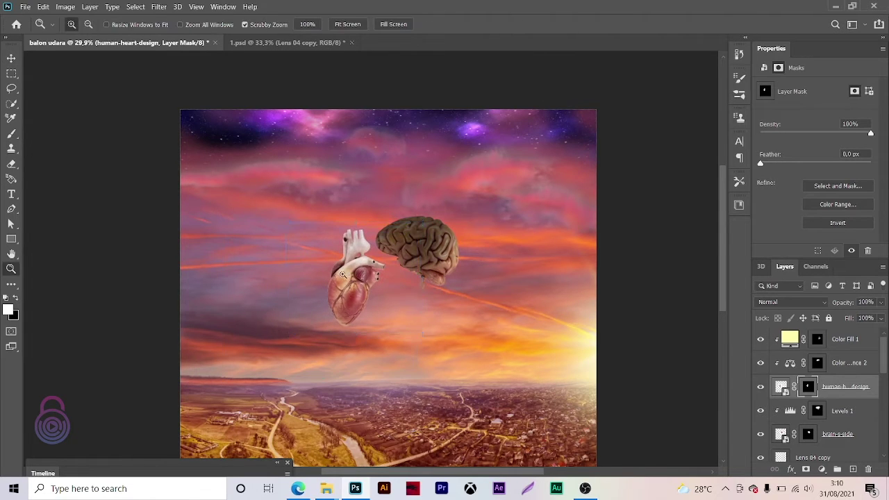
- Briefly hide and show the brain layer to compare the composition
{"action": "scroll", "coordinate": [338, 274], "scroll_direction": "up", "scroll_amount": 2}
{"action": "left_click", "coordinate": [823, 470]}
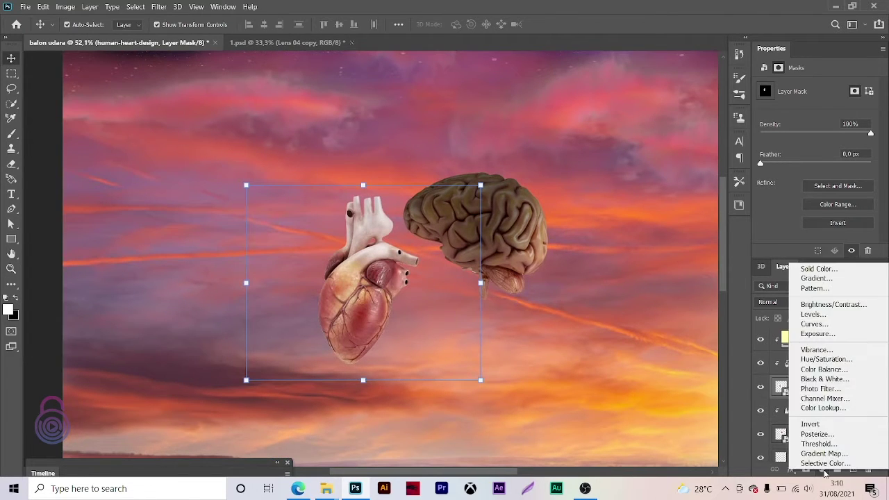
{"action": "left_click", "coordinate": [657, 385]}
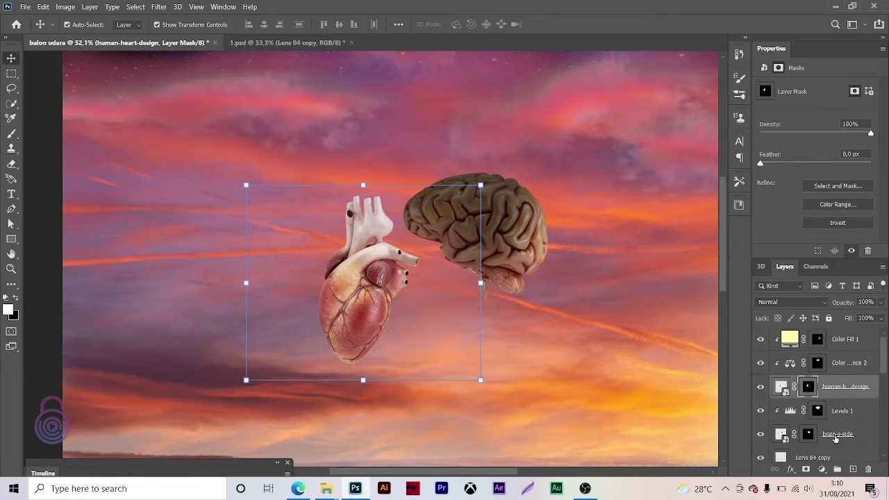
{"action": "left_click", "coordinate": [760, 434]}
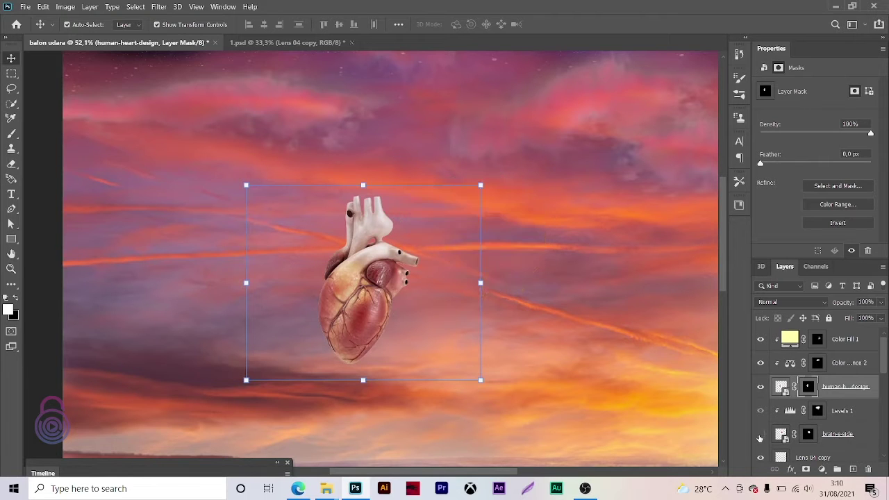
- Rename the heart layer 'jantung' and add a Levels adjustment above it
{"action": "double_click", "coordinate": [836, 387]}
{"action": "type", "text": "jantung"}
{"action": "key", "text": "Return"}
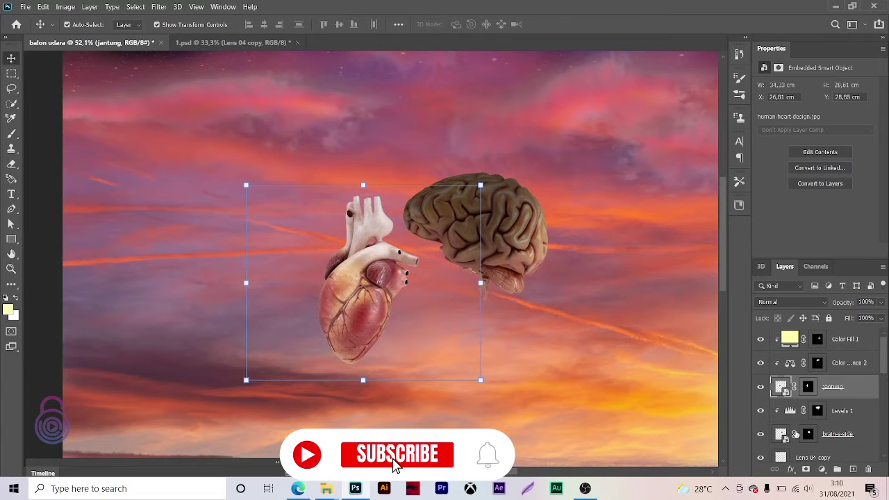
{"action": "left_click", "coordinate": [822, 470]}
{"action": "left_click", "coordinate": [816, 318]}
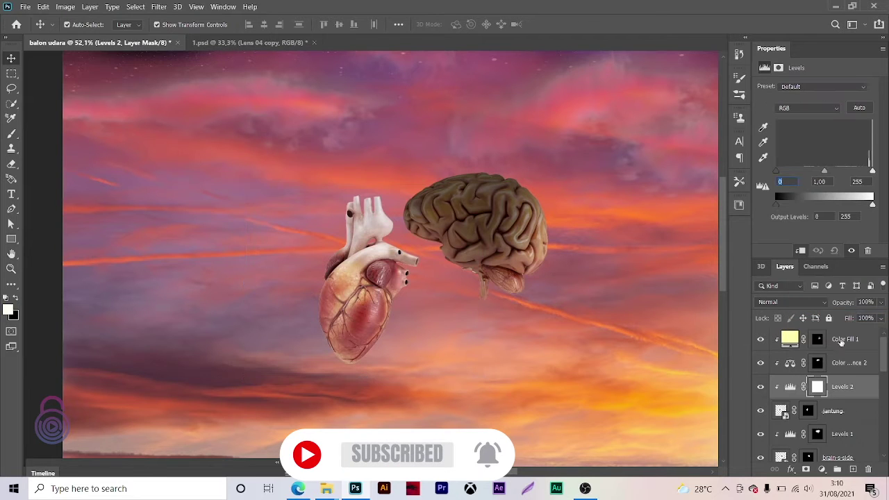
- Drop Levels 2 output white to 102, invert its mask, and brush shading onto the heart
{"action": "left_click_drag", "start_coordinate": [873, 206], "coordinate": [816, 224]}
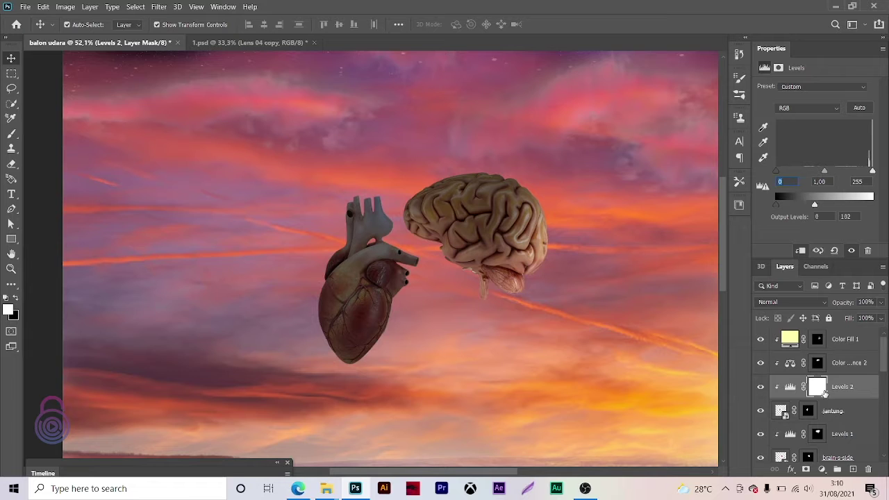
{"action": "left_click", "coordinate": [818, 387]}
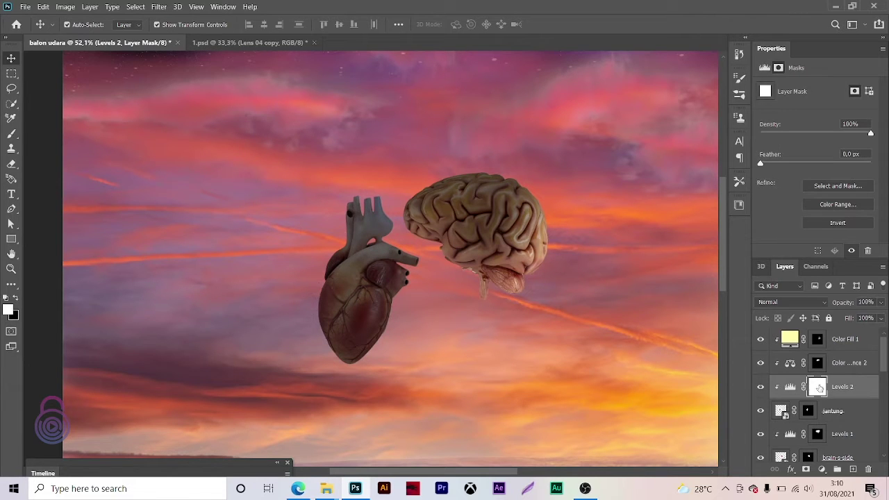
{"action": "key", "text": "ctrl+i"}
{"action": "key", "text": "b"}
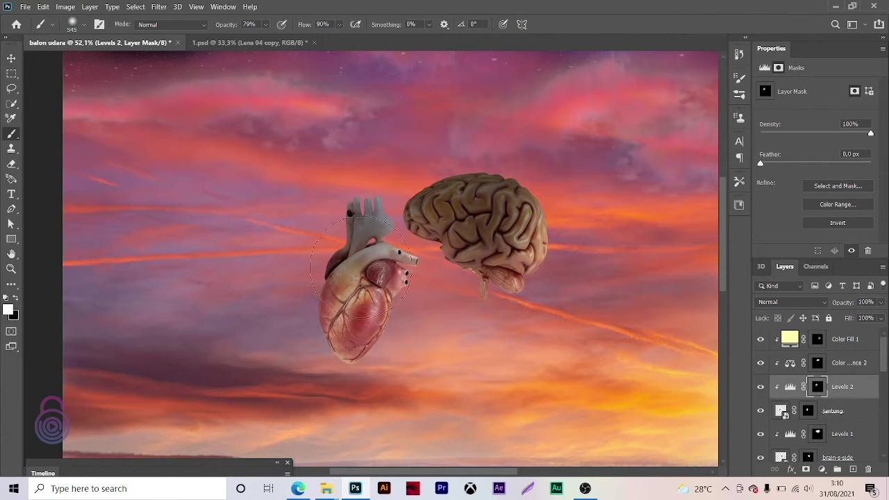
{"action": "left_click_drag", "start_coordinate": [360, 267], "coordinate": [282, 287]}
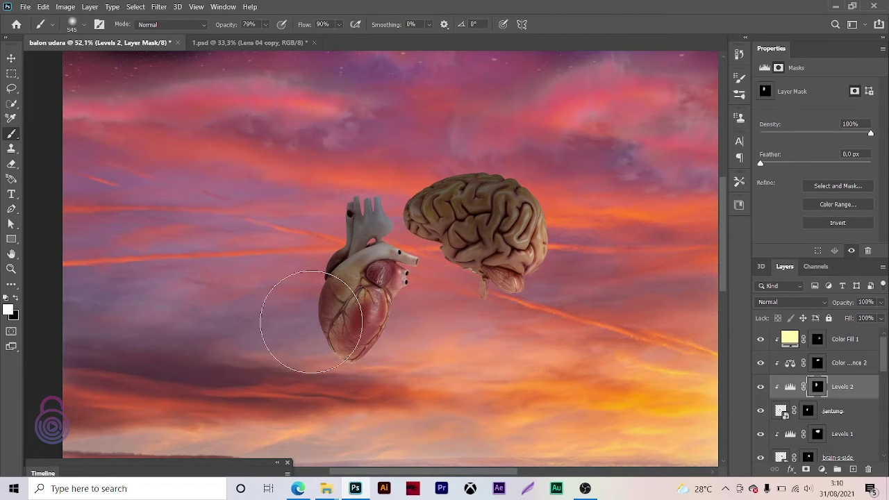
{"action": "left_click_drag", "start_coordinate": [311, 322], "coordinate": [364, 251]}
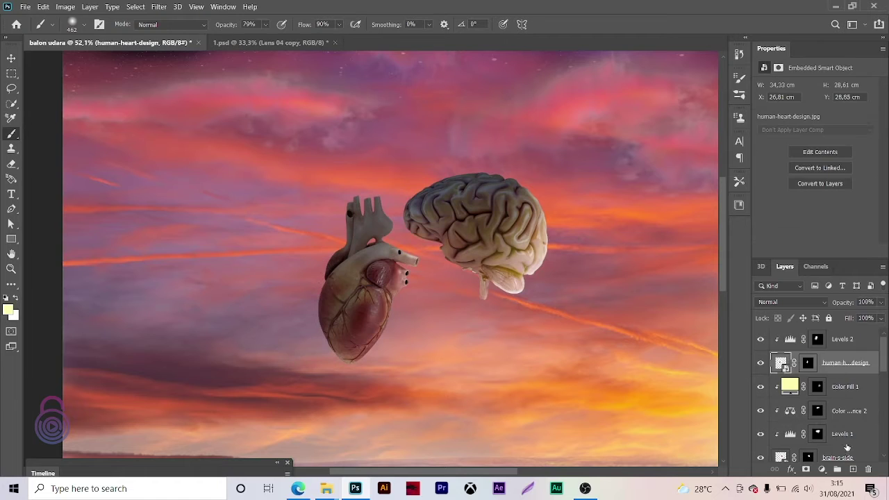
- Add a clipped pale-yellow Color Fill in Color Dodge mode with an inverted black mask
{"action": "left_click", "coordinate": [822, 469]}
{"action": "left_click", "coordinate": [819, 267]}
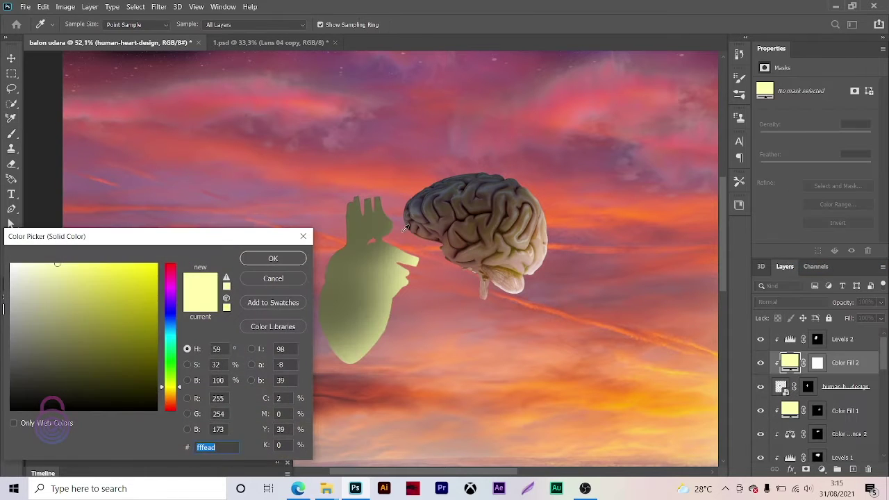
{"action": "key", "text": "Return"}
{"action": "key", "text": "ctrl+bracketright"}
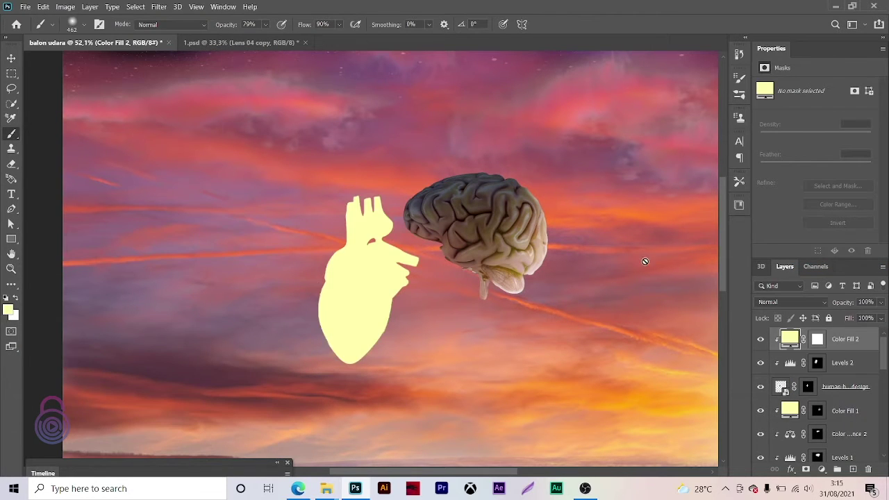
{"action": "left_click", "coordinate": [791, 301]}
{"action": "left_click", "coordinate": [778, 287]}
{"action": "left_click", "coordinate": [817, 338]}
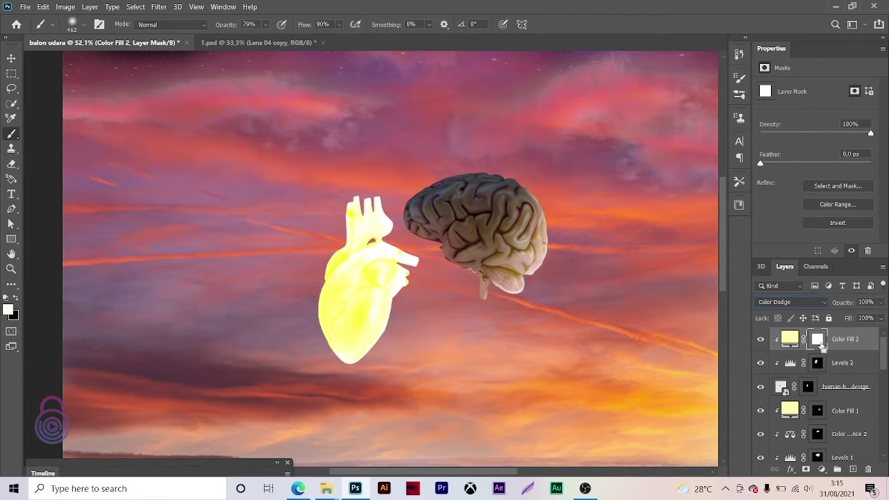
{"action": "key", "text": "ctrl+i"}
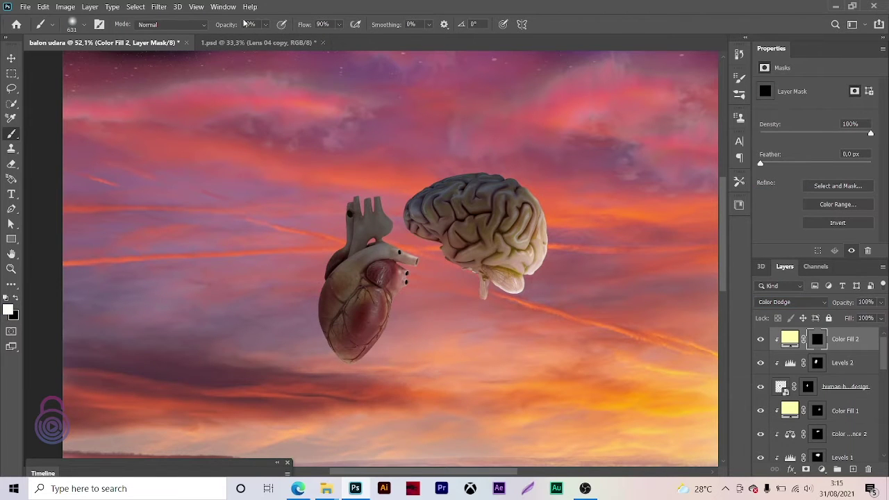
- Paint soft highlights at 34% opacity onto the heart's right side and lower tip
{"action": "key", "text": "3"}
{"action": "key", "text": "4"}
{"action": "key", "text": "bracketright"}
{"action": "mouse_move", "coordinate": [418, 362]}
{"action": "left_mouse_down"}
{"action": "mouse_move", "coordinate": [429, 346]}
{"action": "mouse_move", "coordinate": [452, 341]}
{"action": "left_mouse_up"}
{"action": "key", "text": "z"}
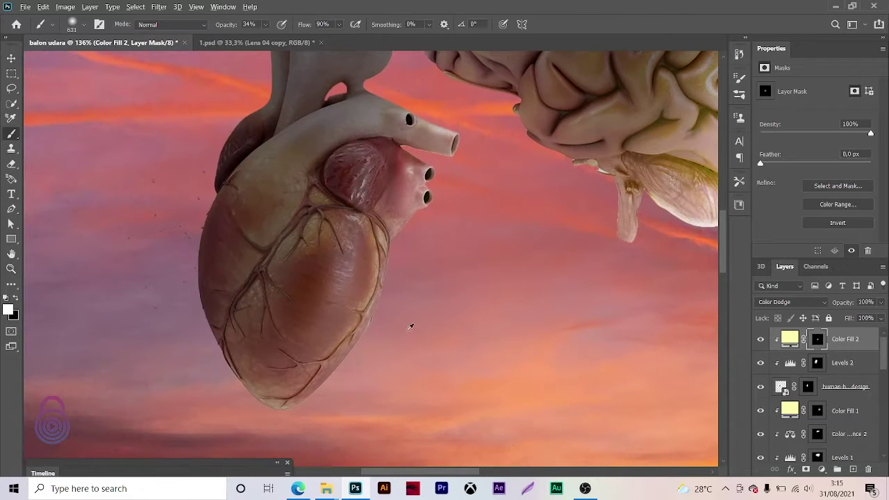
{"action": "key", "text": "b"}
{"action": "mouse_move", "coordinate": [306, 380]}
{"action": "left_mouse_down"}
{"action": "mouse_move", "coordinate": [362, 363]}
{"action": "mouse_move", "coordinate": [407, 268]}
{"action": "left_mouse_up"}
{"action": "key", "text": "bracketleft"}
{"action": "key", "text": "bracketleft"}
{"action": "key", "text": "bracketleft"}
{"action": "key", "text": "z"}
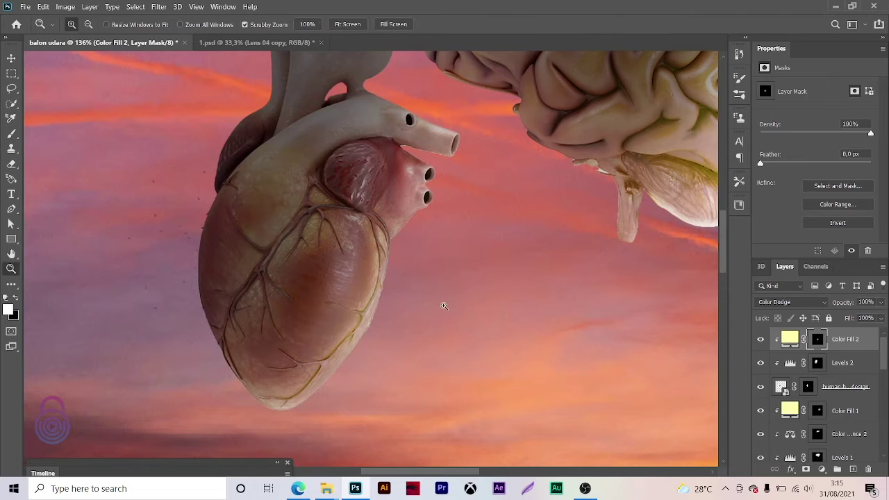
{"action": "mouse_move", "coordinate": [440, 306]}
{"action": "left_mouse_down"}
{"action": "mouse_move", "coordinate": [389, 309]}
{"action": "mouse_move", "coordinate": [415, 310]}
{"action": "left_mouse_up"}
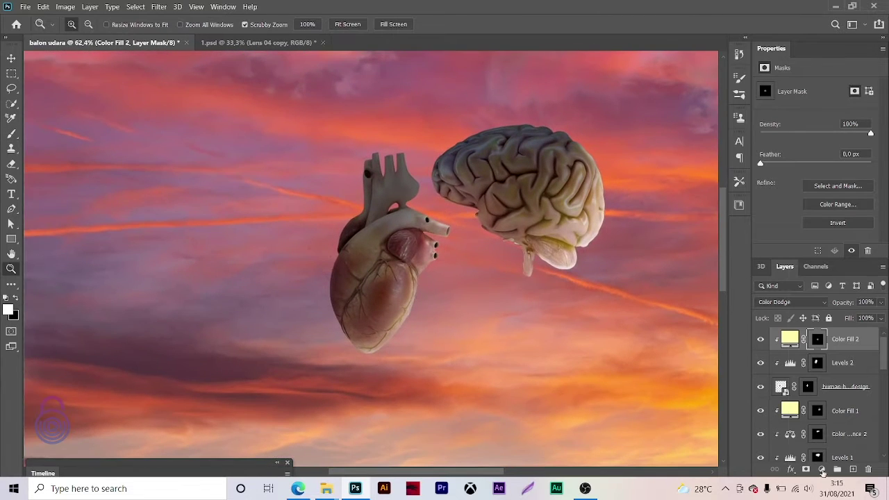
- Add a clipped Color Balance layer for the heart with cyan -100 and blue +76
{"action": "left_click", "coordinate": [822, 472]}
{"action": "left_click", "coordinate": [809, 373]}
{"action": "left_click_drag", "start_coordinate": [800, 112], "coordinate": [760, 112]}
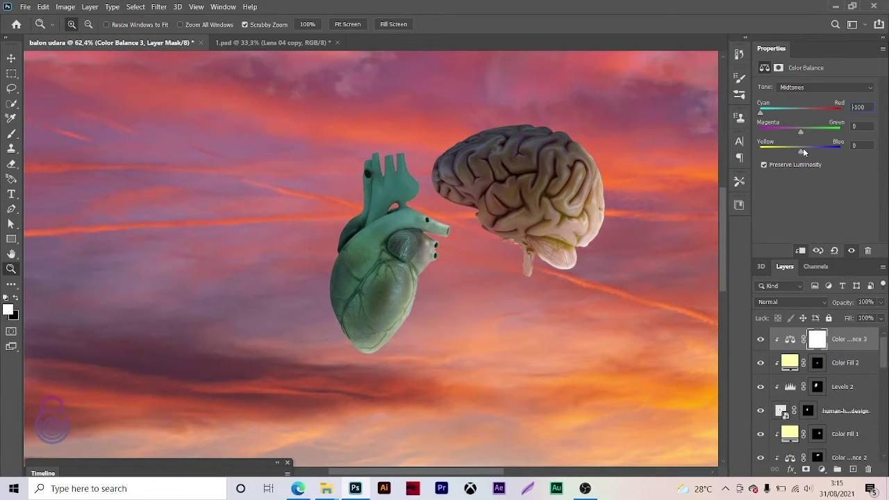
{"action": "left_click_drag", "start_coordinate": [803, 152], "coordinate": [859, 165]}
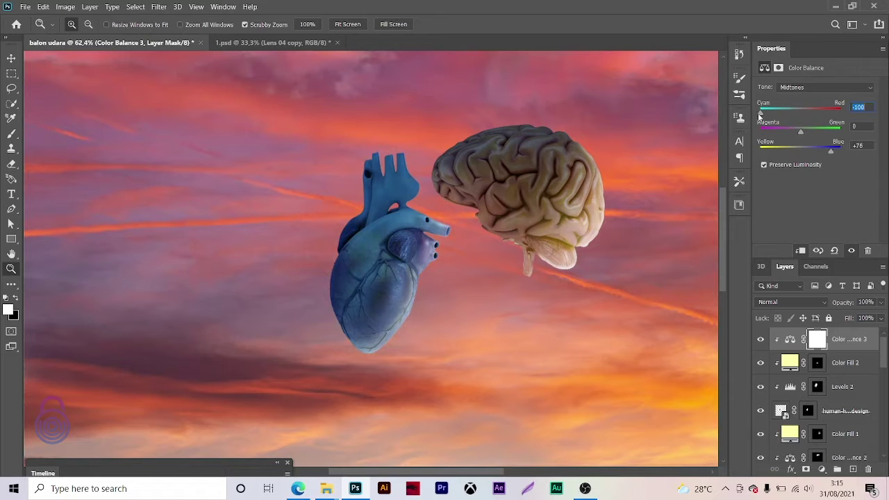
- Invert its mask, paint the blue tint onto the heart's top, and fit the image
{"action": "left_click", "coordinate": [825, 343]}
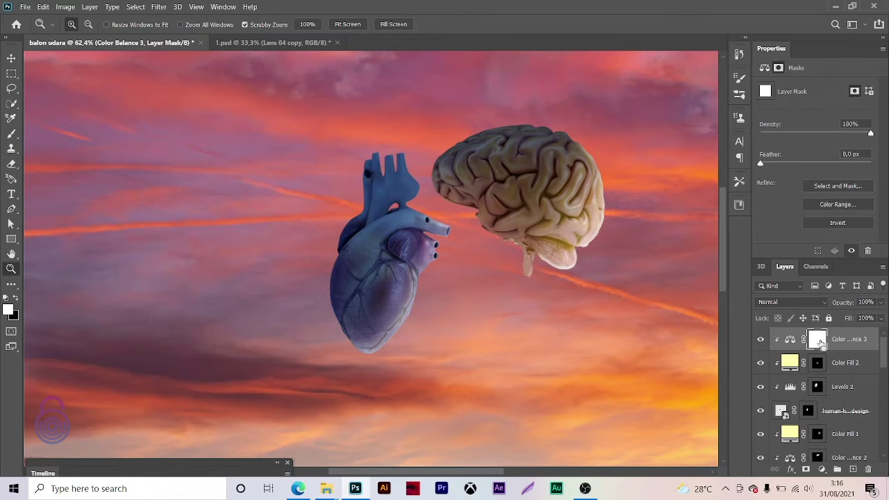
{"action": "key", "text": "ctrl+i"}
{"action": "key", "text": "b"}
{"action": "mouse_move", "coordinate": [402, 154]}
{"action": "left_mouse_down"}
{"action": "mouse_move", "coordinate": [329, 212]}
{"action": "mouse_move", "coordinate": [407, 149]}
{"action": "left_mouse_up"}
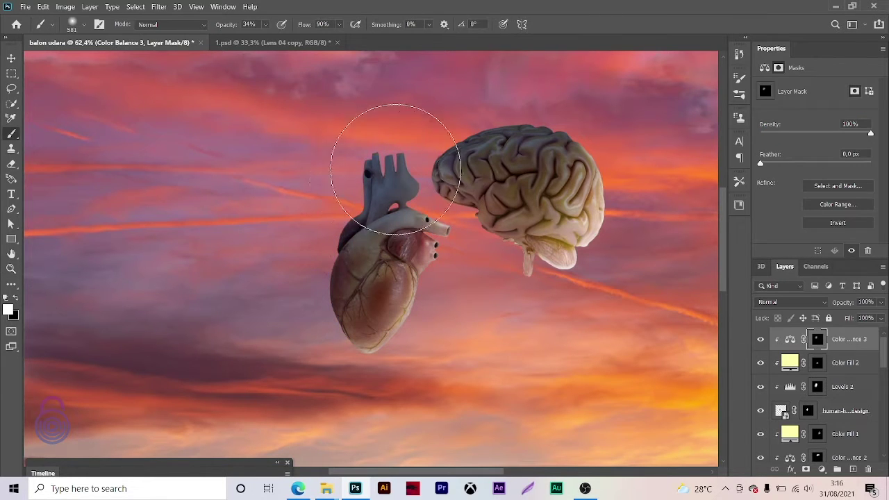
{"action": "key", "text": "z"}
{"action": "key", "text": "ctrl+0"}
- Select the Color Balance 2 layer and zoom in on the heart and brain
{"action": "key", "text": "v"}
{"action": "left_click", "coordinate": [448, 201]}
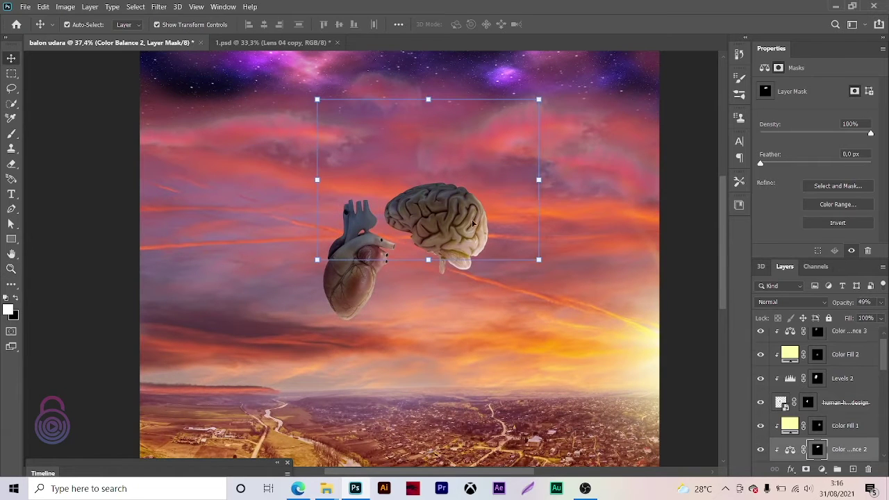
{"action": "key", "text": "b"}
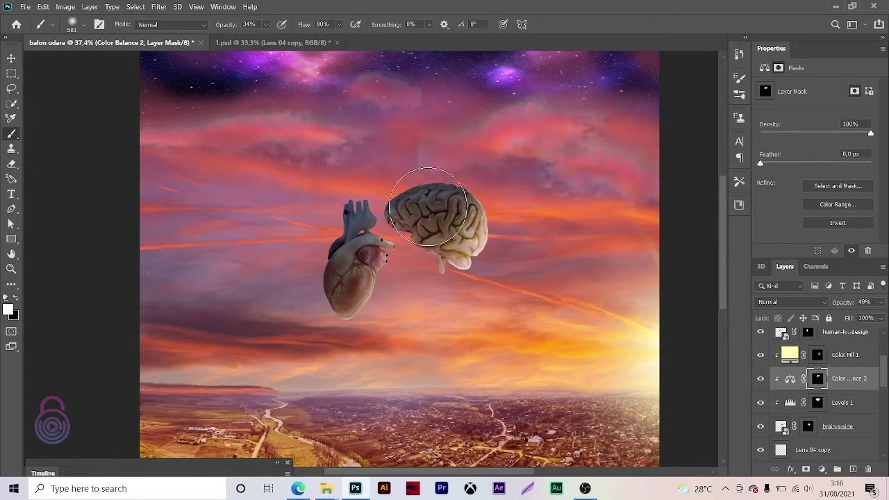
{"action": "key", "text": "z"}
{"action": "left_click", "coordinate": [516, 176], "text": "alt"}
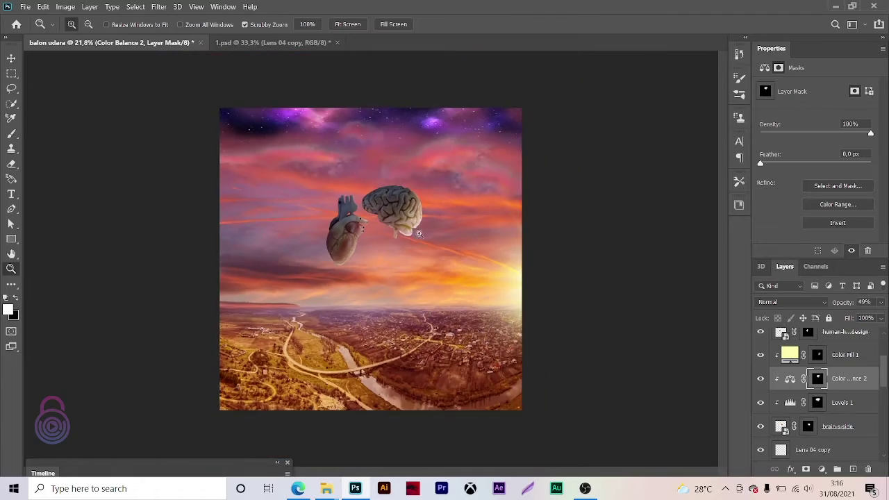
{"action": "left_click", "coordinate": [416, 231]}
{"action": "left_click", "coordinate": [386, 250], "text": "alt"}
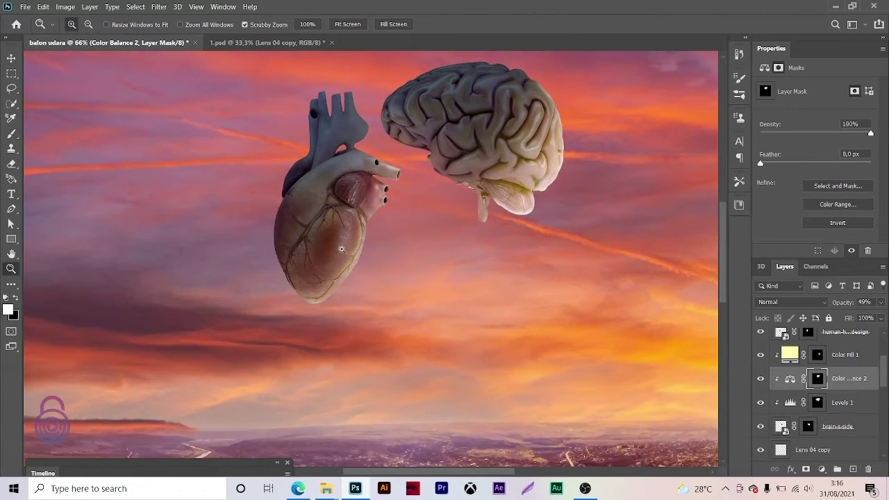
{"action": "key", "text": "v"}
- On the Color Fill 2 mask, brush at 55% to brighten the heart's lower-right edge
{"action": "left_click", "coordinate": [413, 270]}
{"action": "key", "text": "z"}
{"action": "left_click", "coordinate": [390, 233]}
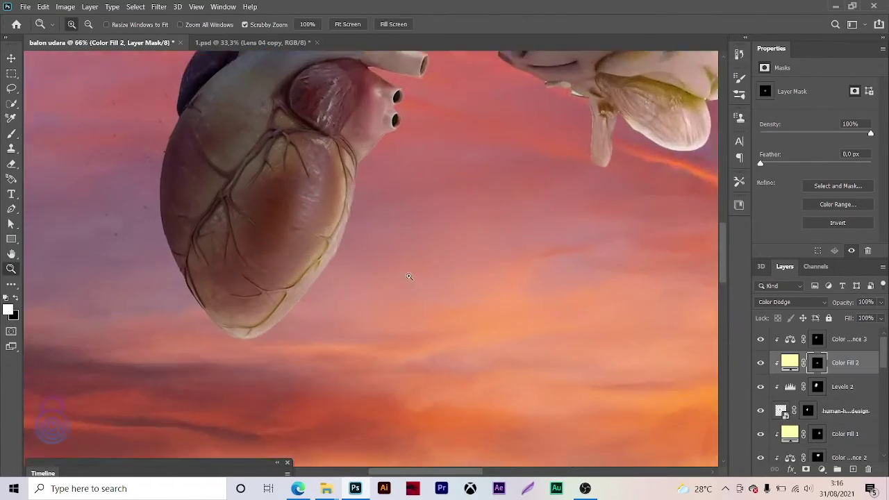
{"action": "key", "text": "b"}
{"action": "left_click", "coordinate": [265, 25]}
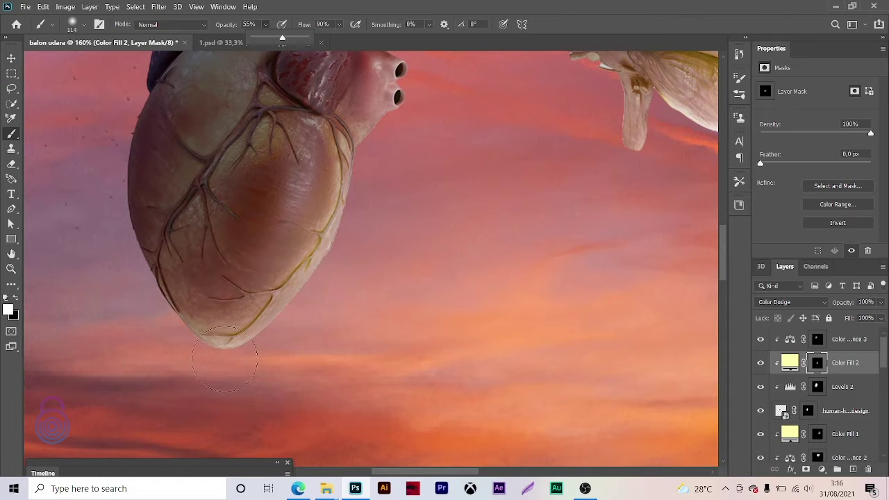
{"action": "mouse_move", "coordinate": [224, 359]}
{"action": "left_mouse_down"}
{"action": "mouse_move", "coordinate": [216, 362]}
{"action": "mouse_move", "coordinate": [298, 292]}
{"action": "mouse_move", "coordinate": [326, 236]}
{"action": "left_mouse_up"}
{"action": "mouse_move", "coordinate": [378, 145]}
{"action": "left_mouse_down"}
{"action": "mouse_move", "coordinate": [312, 312]}
{"action": "mouse_move", "coordinate": [353, 209]}
{"action": "mouse_move", "coordinate": [331, 212]}
{"action": "left_mouse_up"}
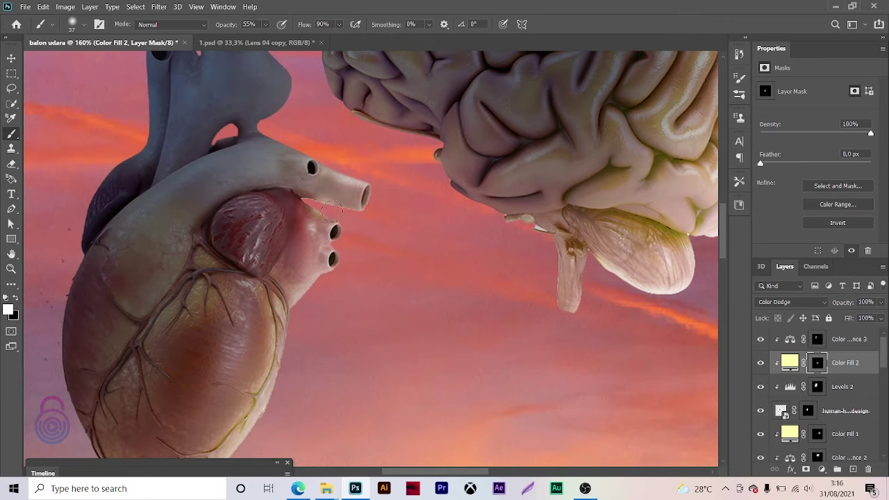
{"action": "mouse_move", "coordinate": [395, 201]}
{"action": "left_mouse_down"}
{"action": "mouse_move", "coordinate": [234, 353]}
{"action": "mouse_move", "coordinate": [506, 192]}
{"action": "left_mouse_up"}
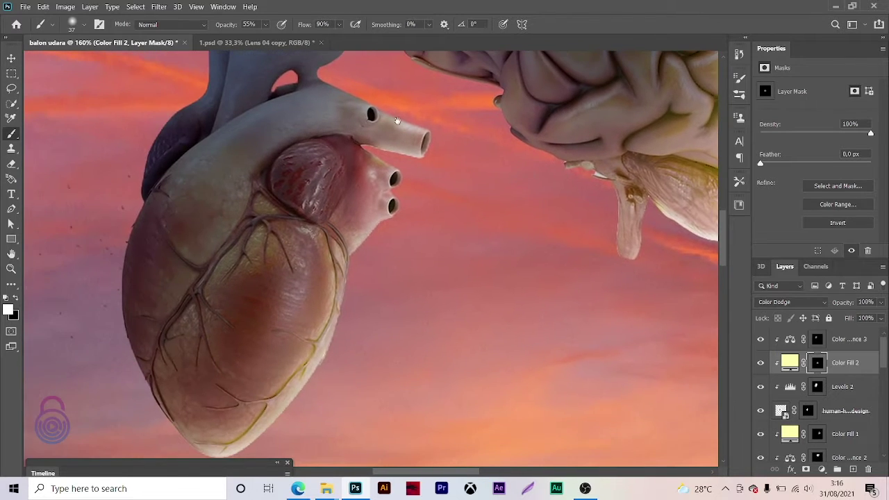
{"action": "left_click_drag", "start_coordinate": [396, 171], "coordinate": [384, 230]}
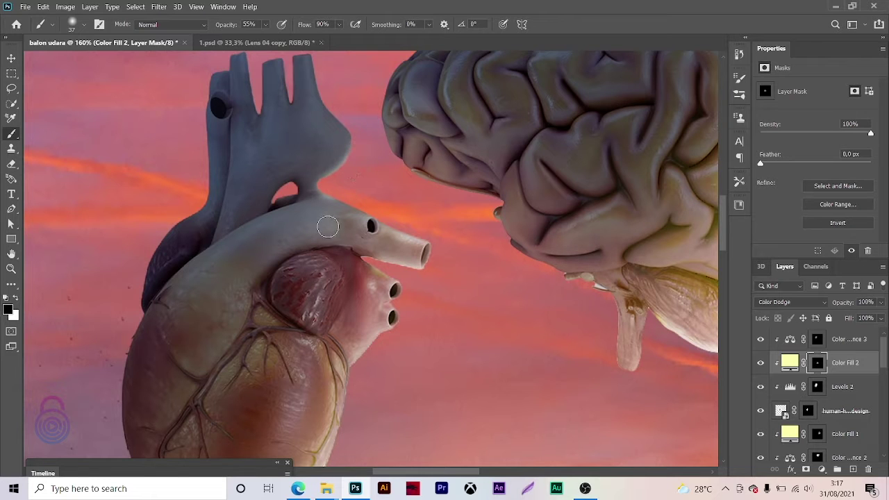
- Zoom in on the brain's underside and adjust the brush size for highlighting it
{"action": "key", "text": "z"}
{"action": "key", "text": "ctrl+0"}
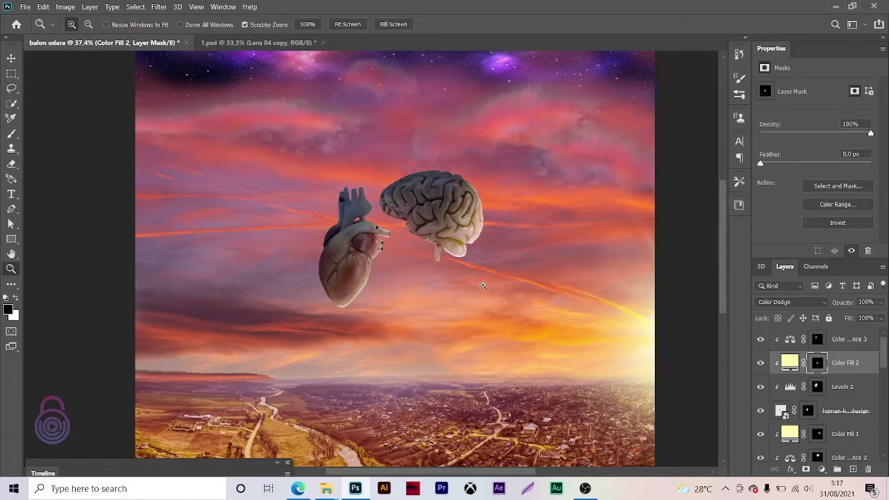
{"action": "left_click_drag", "start_coordinate": [465, 222], "coordinate": [507, 300]}
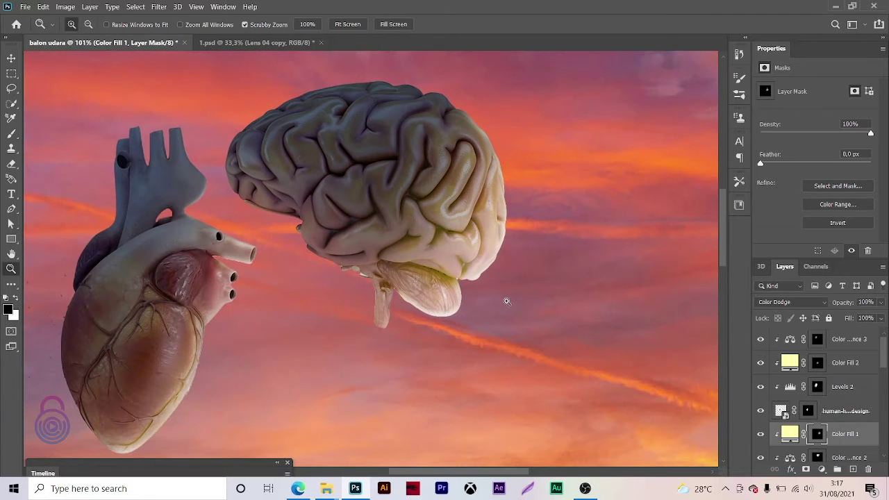
{"action": "key", "text": "b"}
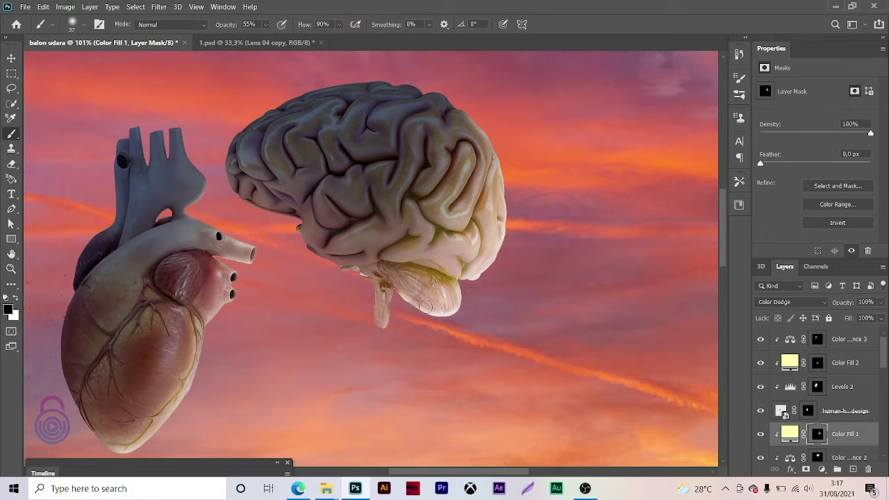
{"action": "right_click", "coordinate": [425, 307], "text": "alt"}
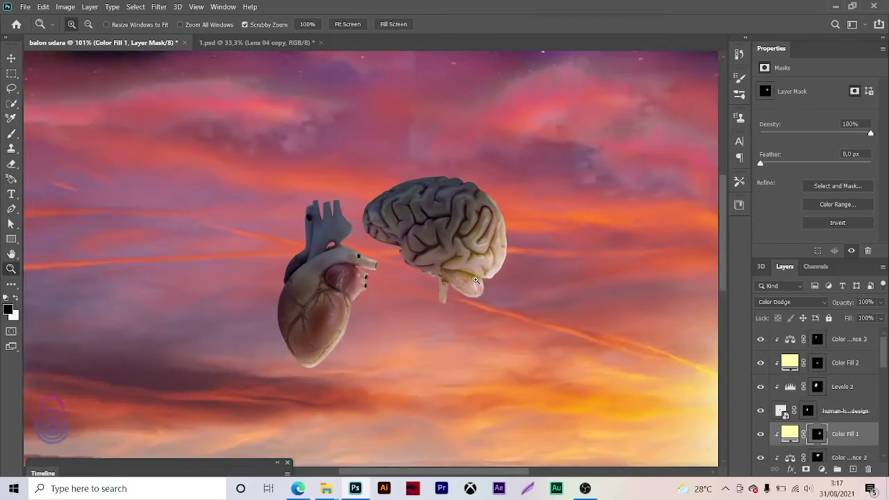
{"action": "left_click_drag", "start_coordinate": [552, 239], "coordinate": [468, 279]}
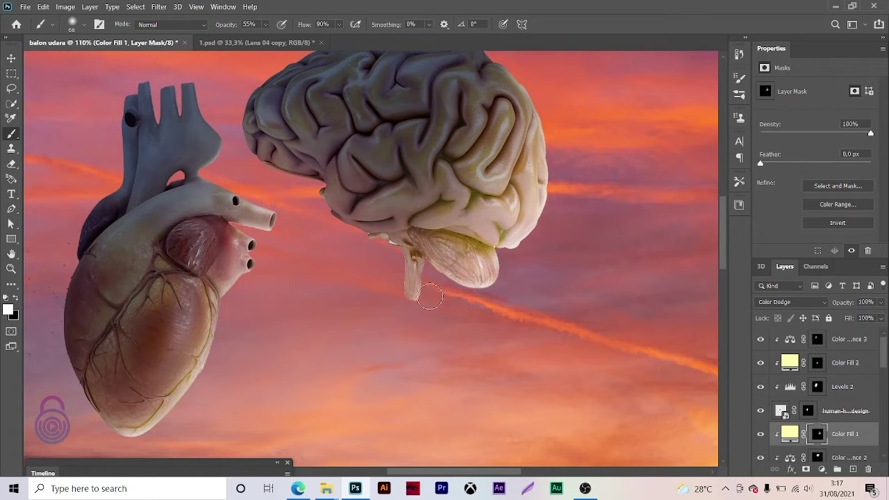
{"action": "right_click", "coordinate": [429, 296], "text": "alt"}
{"action": "right_click", "coordinate": [434, 290], "text": "alt"}
{"action": "left_click_drag", "start_coordinate": [532, 254], "coordinate": [486, 306]}
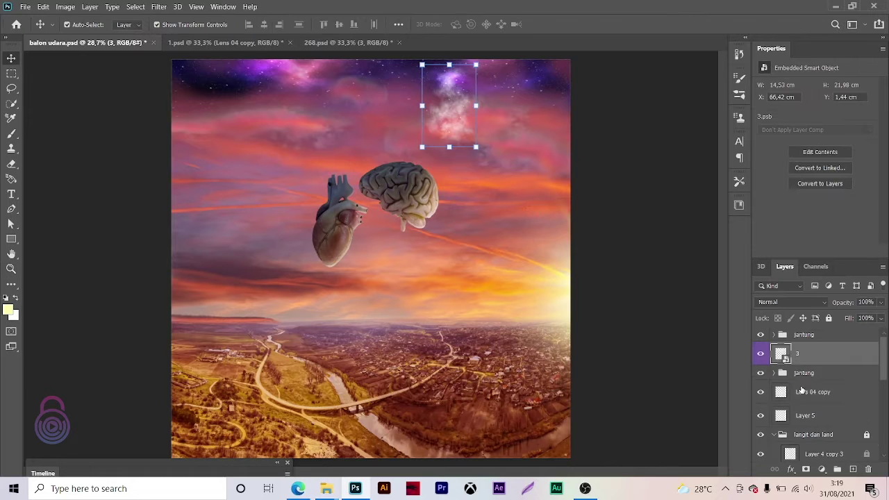
{"action": "left_click_drag", "start_coordinate": [804, 356], "coordinate": [806, 425]}
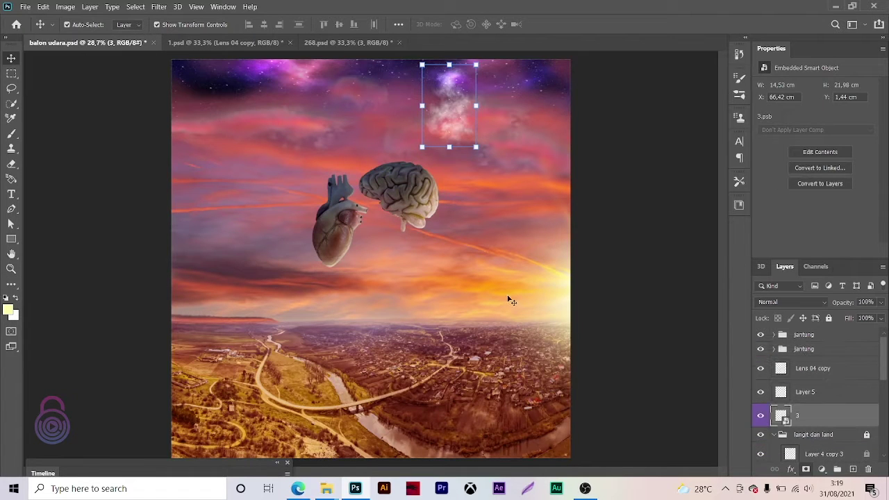
{"action": "left_click_drag", "start_coordinate": [455, 118], "coordinate": [256, 323]}
{"action": "left_click_drag", "start_coordinate": [301, 287], "coordinate": [354, 364]}
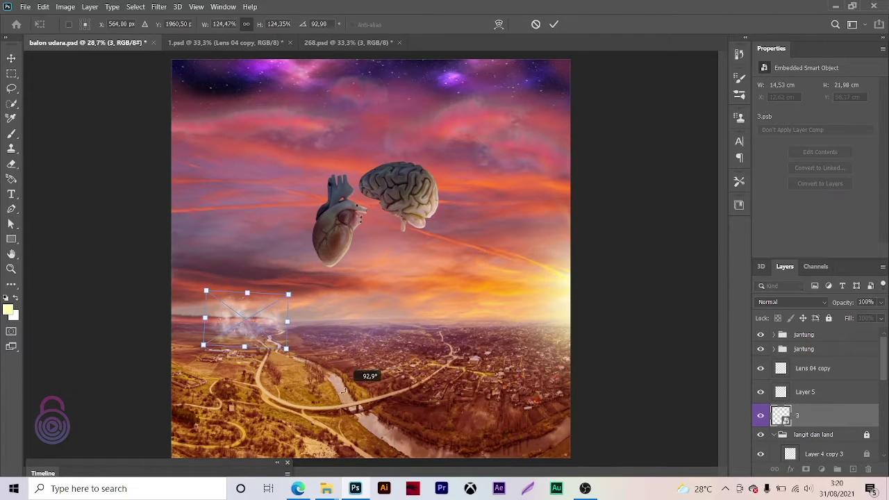
{"action": "left_click_drag", "start_coordinate": [243, 318], "coordinate": [248, 319]}
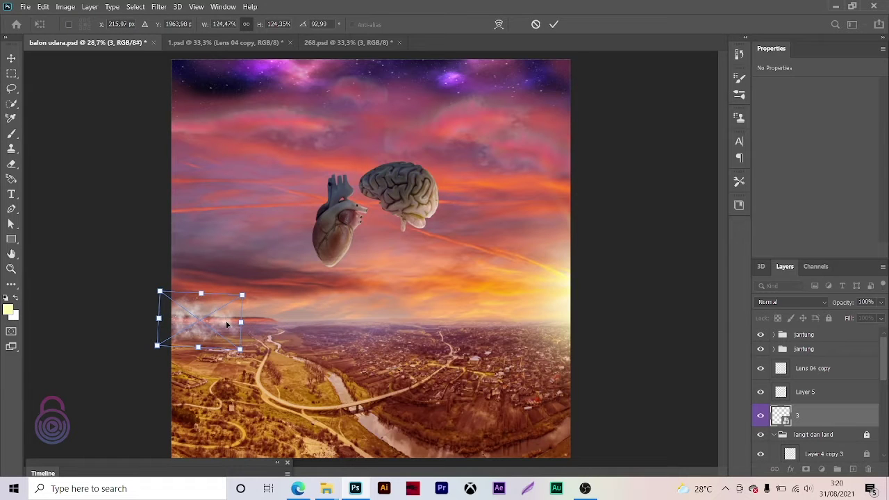
{"action": "key", "text": "Return"}
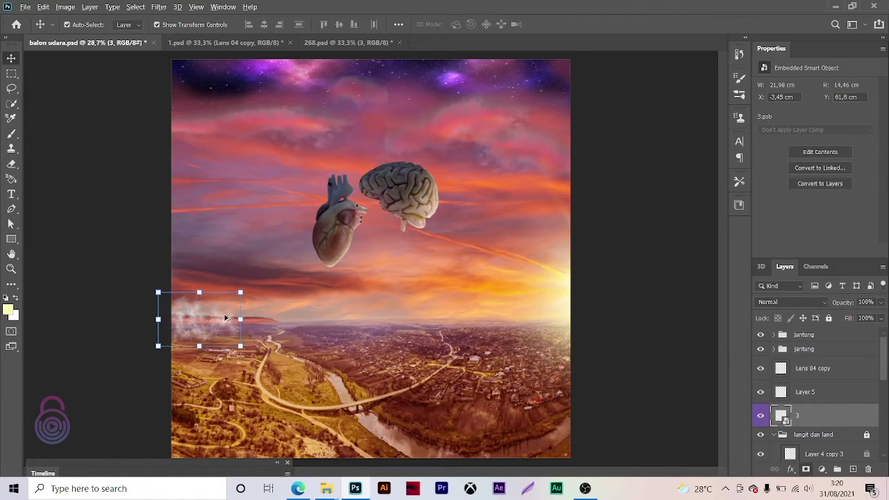
{"action": "mouse_move", "coordinate": [225, 318]}
{"action": "left_mouse_down"}
{"action": "mouse_move", "coordinate": [466, 330]}
{"action": "mouse_move", "coordinate": [578, 305]}
{"action": "left_mouse_up"}
{"action": "key", "text": "ctrl+z"}
{"action": "key", "text": "ctrl+z"}
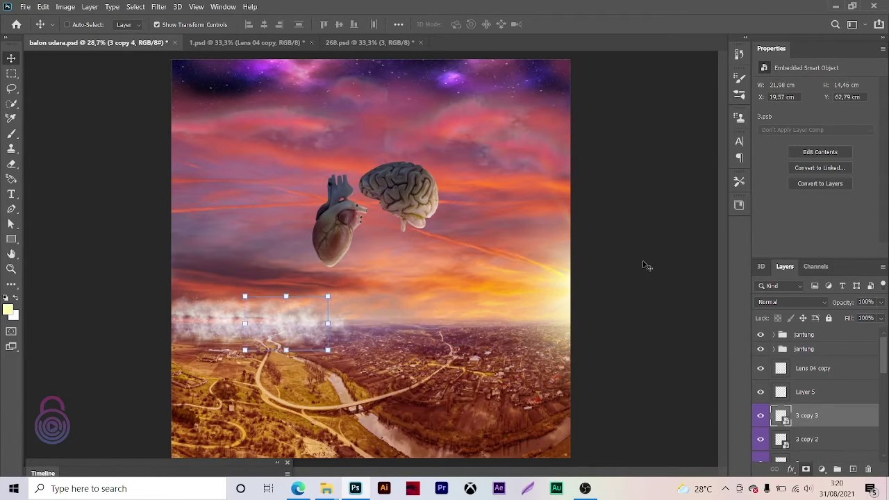
{"action": "key", "text": "ctrl+z"}
{"action": "key", "text": "ctrl+z"}
{"action": "key", "text": "ctrl+z"}
{"action": "key", "text": "ctrl+z"}
{"action": "key", "text": "ctrl+z"}
{"action": "key", "text": "ctrl+z"}
{"action": "key", "text": "ctrl+z"}
{"action": "key", "text": "ctrl+z"}
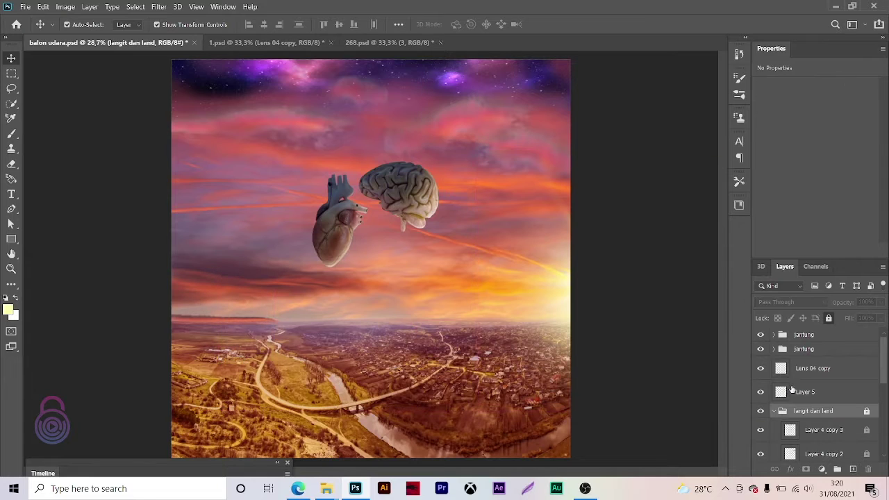
- Paint a soft glow along the left horizon on Layer 5, undoing an overly bright stroke
{"action": "left_click", "coordinate": [823, 394]}
{"action": "key", "text": "b"}
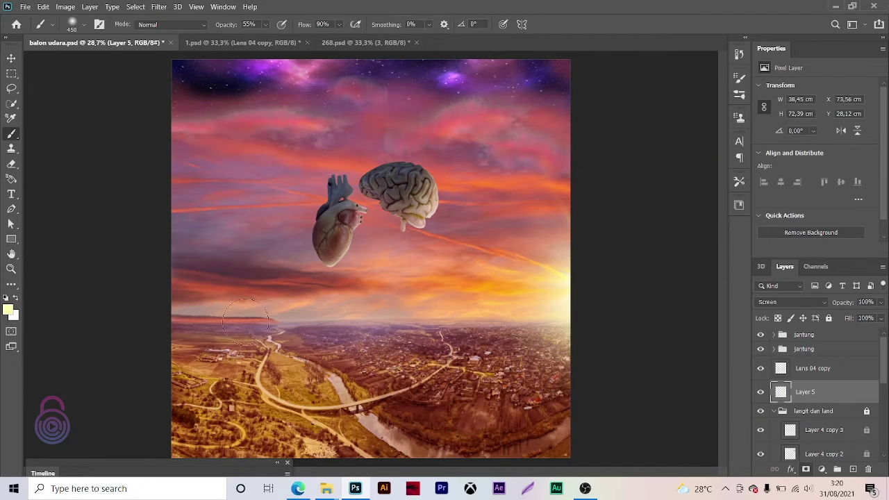
{"action": "left_click_drag", "start_coordinate": [179, 317], "coordinate": [335, 324]}
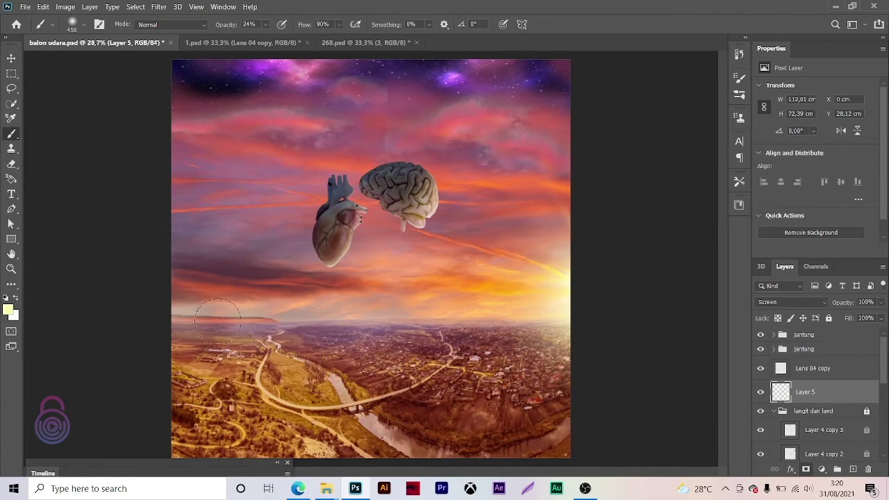
{"action": "left_click_drag", "start_coordinate": [177, 316], "coordinate": [581, 311]}
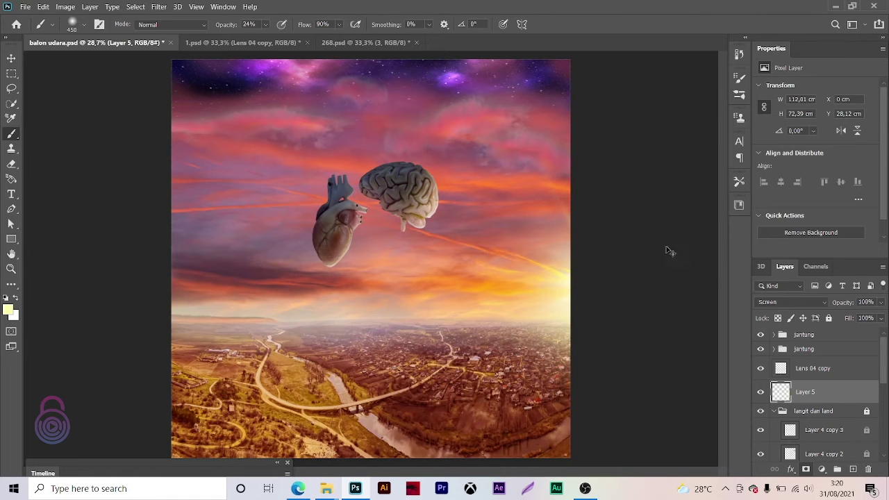
{"action": "key", "text": "ctrl+z"}
- On a new layer, paint a red-brown haze band across the horizon
{"action": "left_click", "coordinate": [853, 470]}
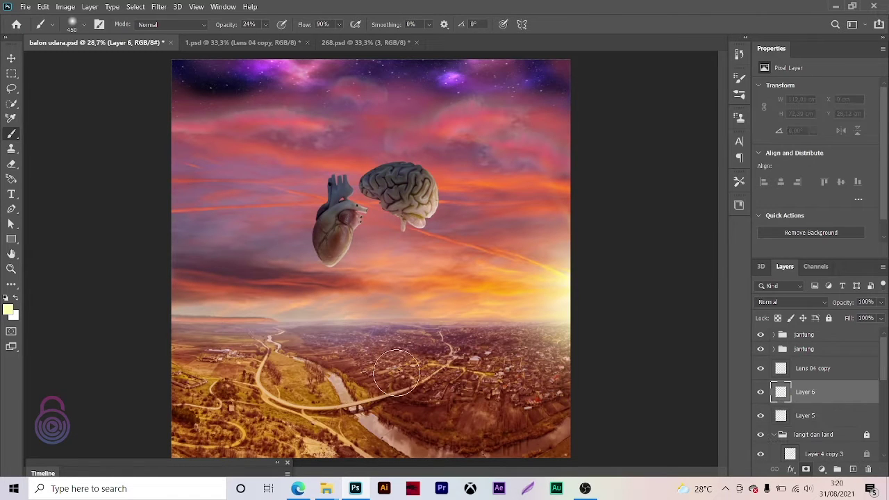
{"action": "key", "text": "c"}
{"action": "key", "text": "b"}
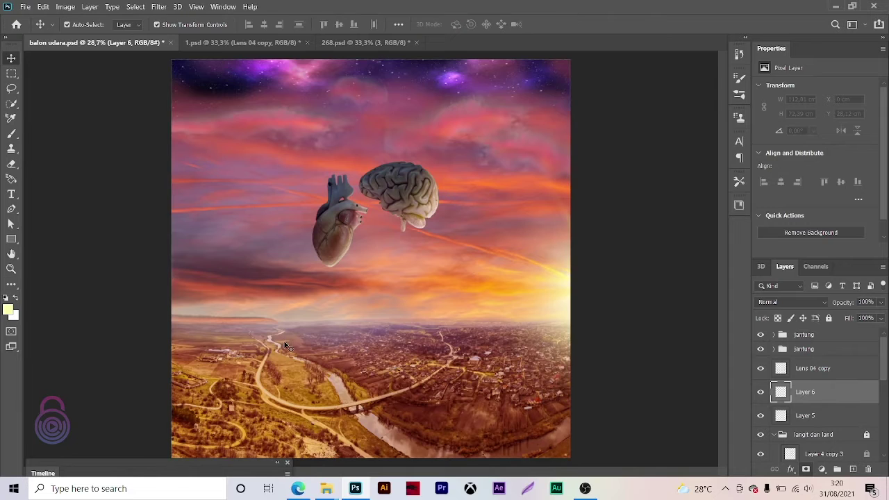
{"action": "left_click", "coordinate": [7, 311]}
{"action": "key", "text": "Return"}
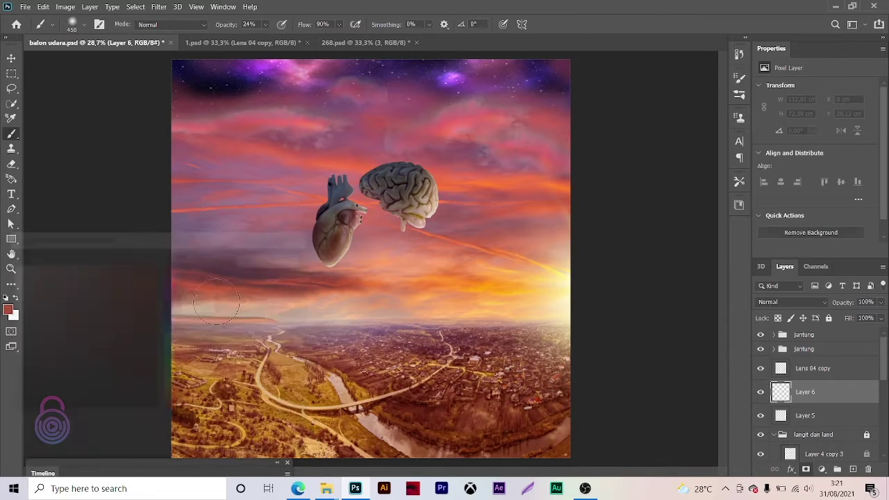
{"action": "mouse_move", "coordinate": [181, 312]}
{"action": "left_mouse_down"}
{"action": "mouse_move", "coordinate": [548, 312]}
{"action": "mouse_move", "coordinate": [365, 312]}
{"action": "left_mouse_up"}
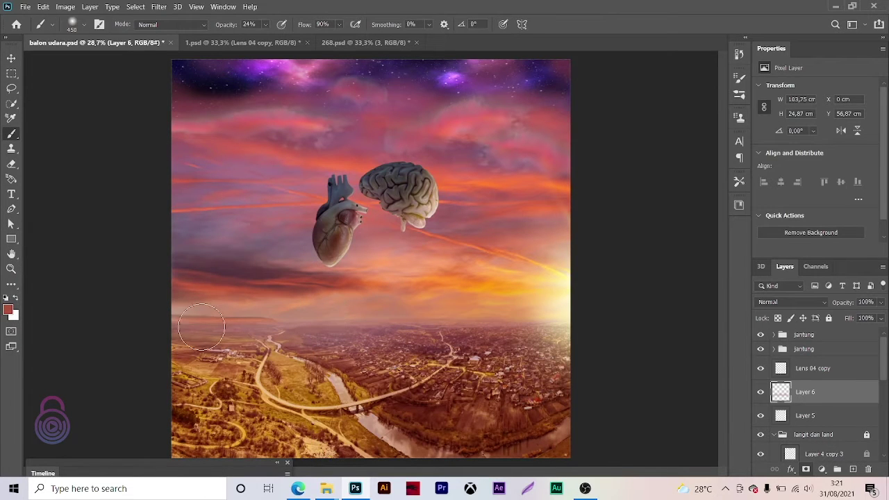
{"action": "left_click_drag", "start_coordinate": [276, 320], "coordinate": [538, 306]}
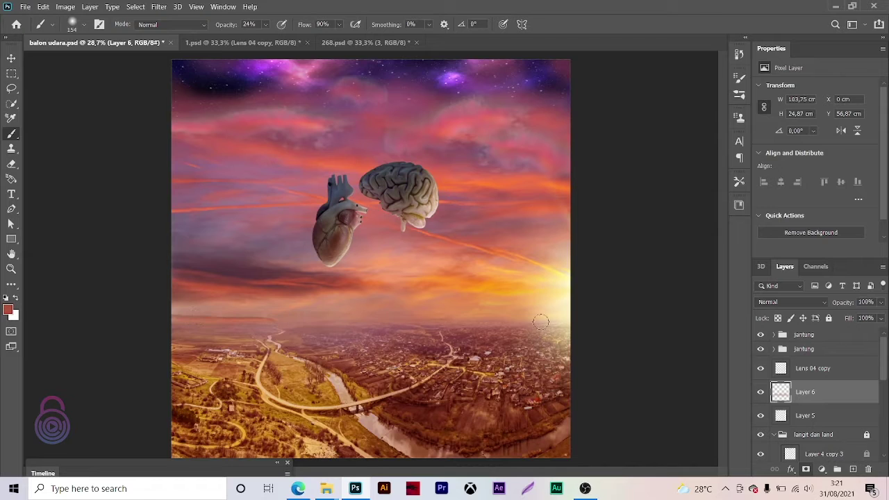
- Make the horizon near the right edge hazier and pinker on Layer 5
{"action": "left_click", "coordinate": [780, 414]}
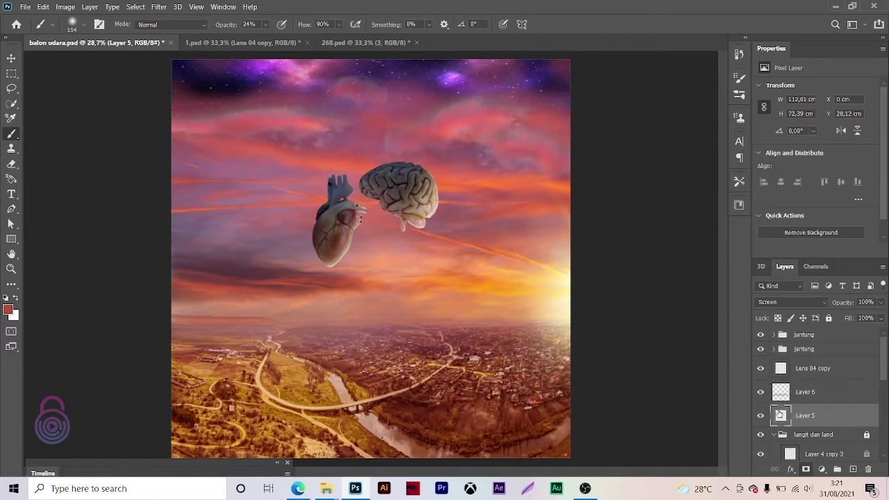
{"action": "left_click_drag", "start_coordinate": [531, 323], "coordinate": [527, 309]}
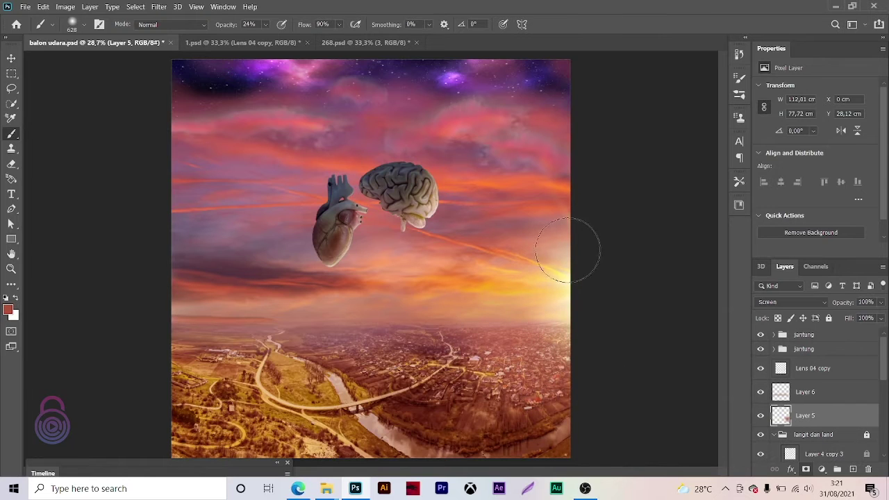
{"action": "key", "text": "z"}
{"action": "mouse_move", "coordinate": [389, 271]}
{"action": "left_mouse_down"}
{"action": "mouse_move", "coordinate": [365, 271]}
{"action": "mouse_move", "coordinate": [417, 208]}
{"action": "left_mouse_up"}
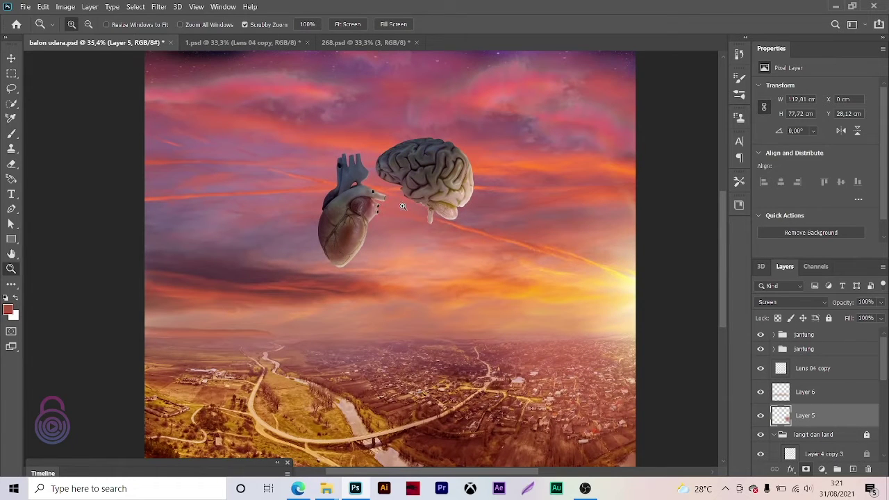
- Place the waving man photo from the balon udara folder as an embedded image
{"action": "left_click", "coordinate": [25, 7]}
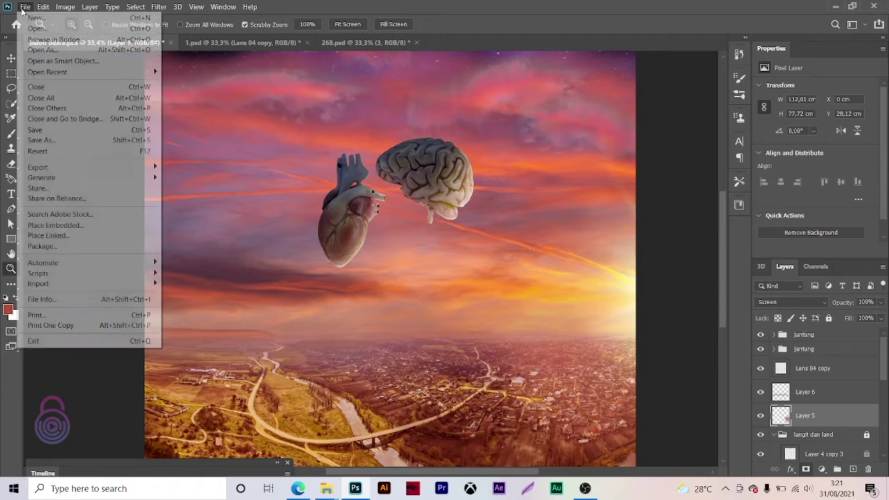
{"action": "left_click", "coordinate": [58, 226]}
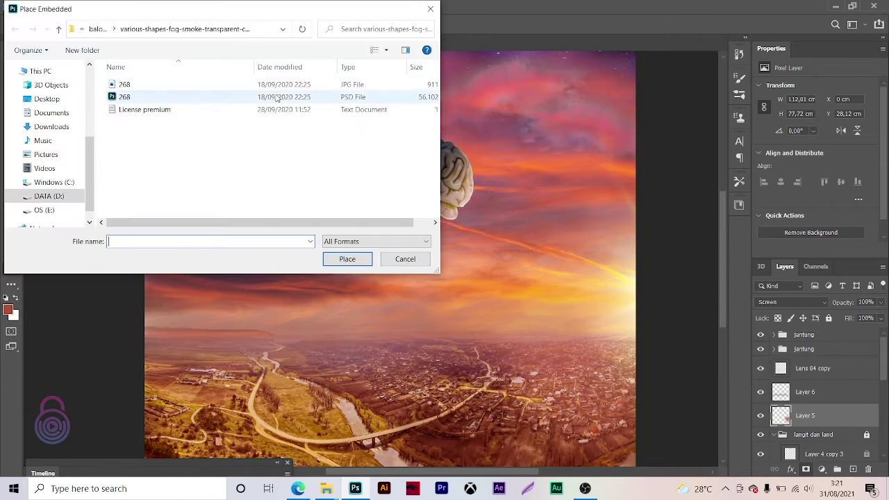
{"action": "left_click", "coordinate": [58, 28]}
{"action": "scroll", "coordinate": [330, 139], "scroll_direction": "down", "scroll_amount": 1}
{"action": "left_click", "coordinate": [200, 174]}
{"action": "double_click", "coordinate": [268, 190]}
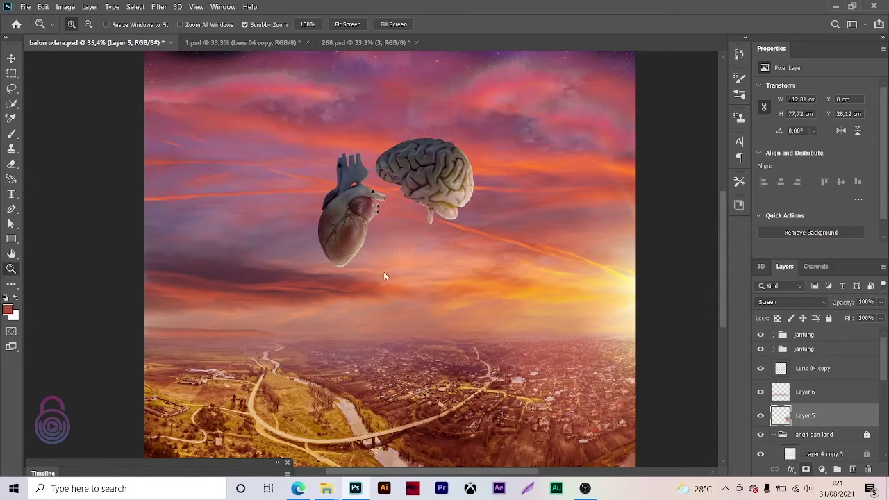
{"action": "key", "text": "Return"}
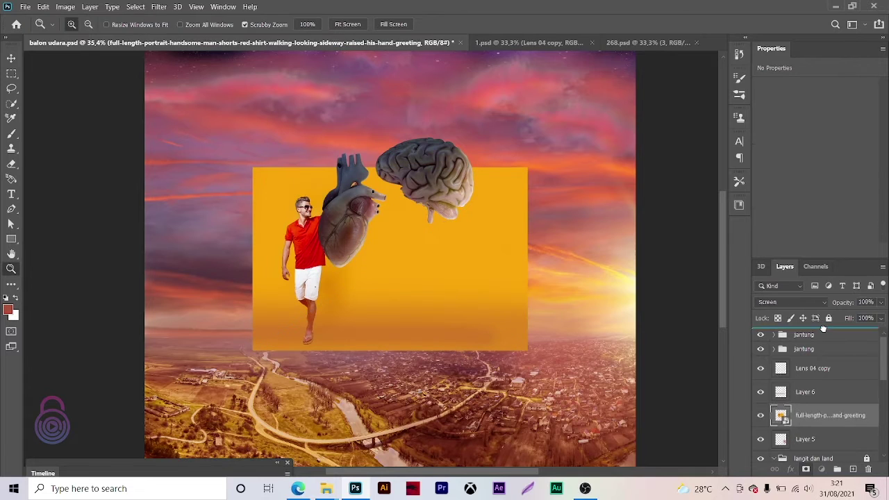
- Move the man photo layer to the top and try a first Select Subject, then deselect
{"action": "left_click_drag", "start_coordinate": [822, 292], "coordinate": [819, 336]}
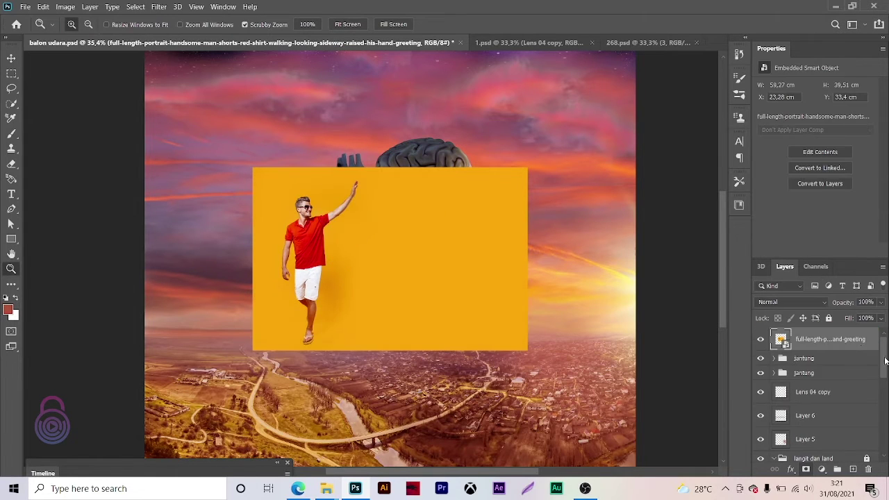
{"action": "key", "text": "v"}
{"action": "key", "text": "alt+s"}
{"action": "key", "text": "Down"}
{"action": "key", "text": "Down"}
{"action": "key", "text": "Down"}
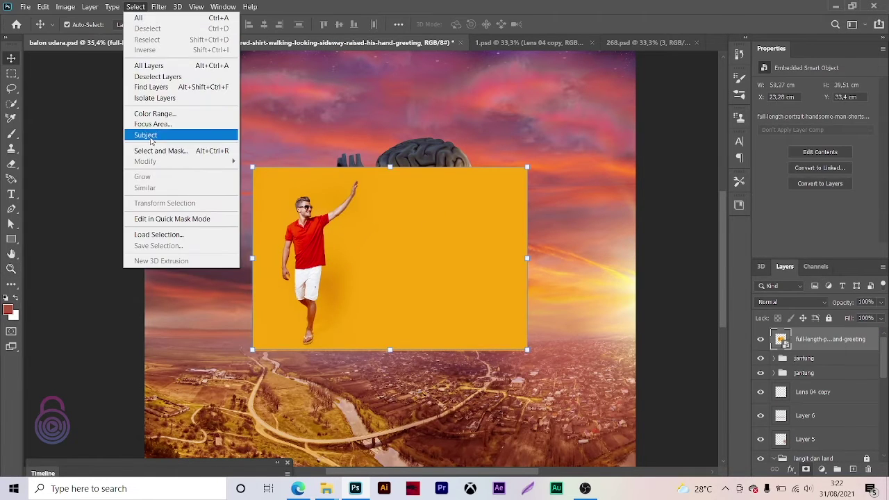
{"action": "key", "text": "Return"}
{"action": "key", "text": "z"}
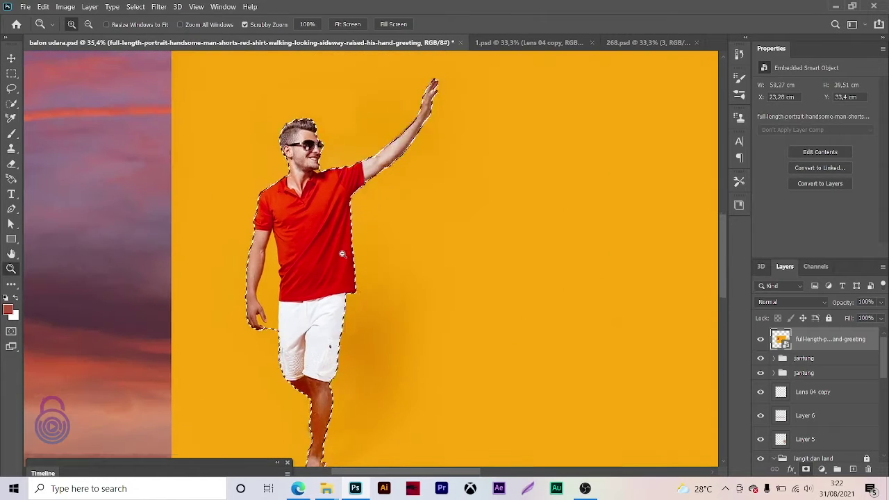
{"action": "left_click_drag", "start_coordinate": [306, 243], "coordinate": [361, 243]}
{"action": "left_click", "coordinate": [790, 469]}
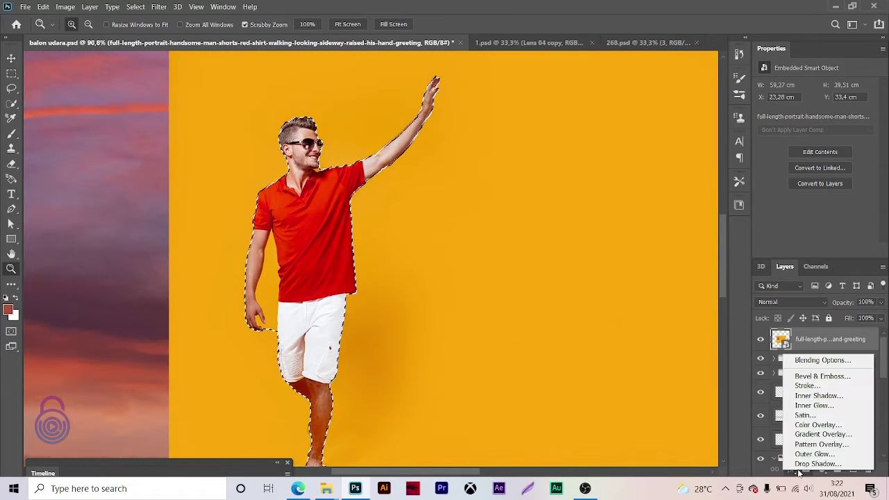
{"action": "key", "text": "Escape"}
{"action": "key", "text": "ctrl+d"}
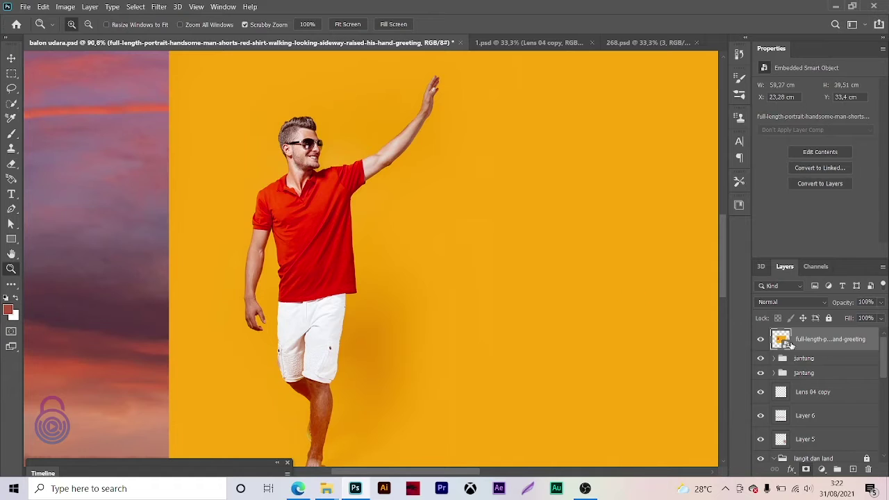
- Select the man photo layer, run Select > Subject and copy the man onto a new layer
{"action": "left_click", "coordinate": [803, 357]}
{"action": "left_click", "coordinate": [806, 339]}
{"action": "right_click", "coordinate": [807, 338]}
{"action": "key", "text": "Escape"}
{"action": "left_click_drag", "start_coordinate": [303, 210], "coordinate": [325, 192]}
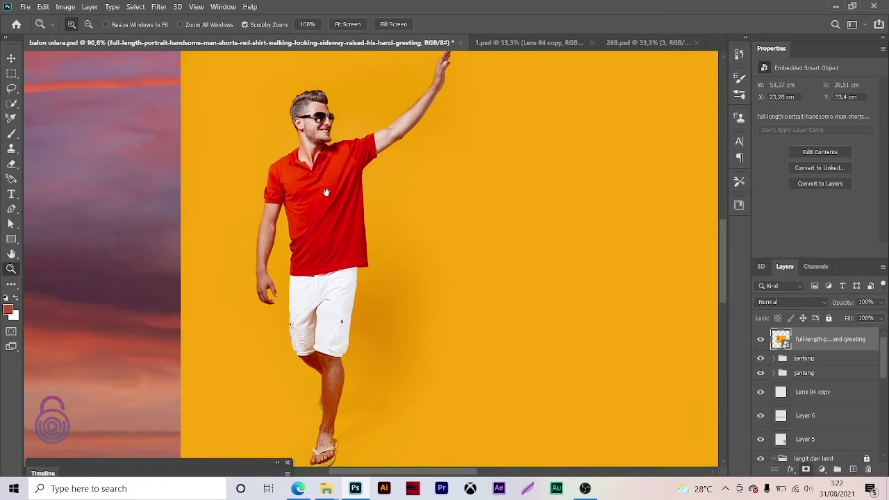
{"action": "key", "text": "v"}
{"action": "left_click", "coordinate": [135, 6]}
{"action": "left_click", "coordinate": [166, 135]}
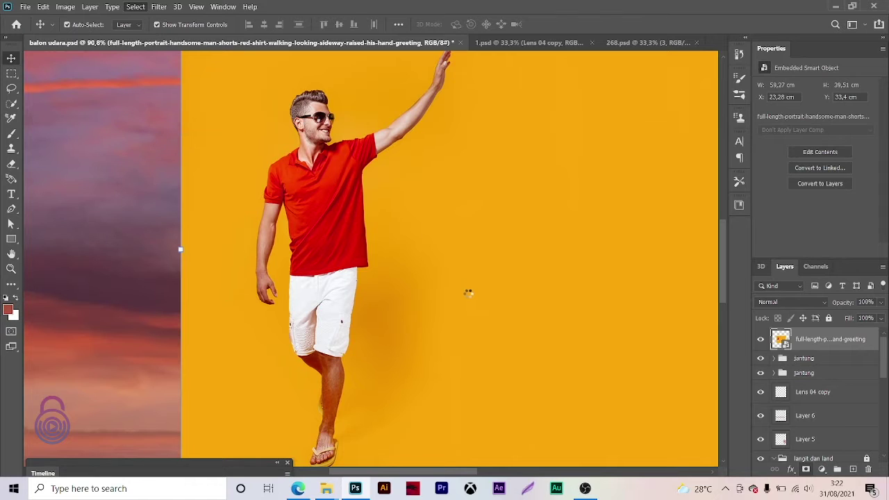
{"action": "key", "text": "ctrl+j"}
- Hide the original photo layer, then scale the man on Layer 7 to 74% beside the heart
{"action": "left_click", "coordinate": [760, 362]}
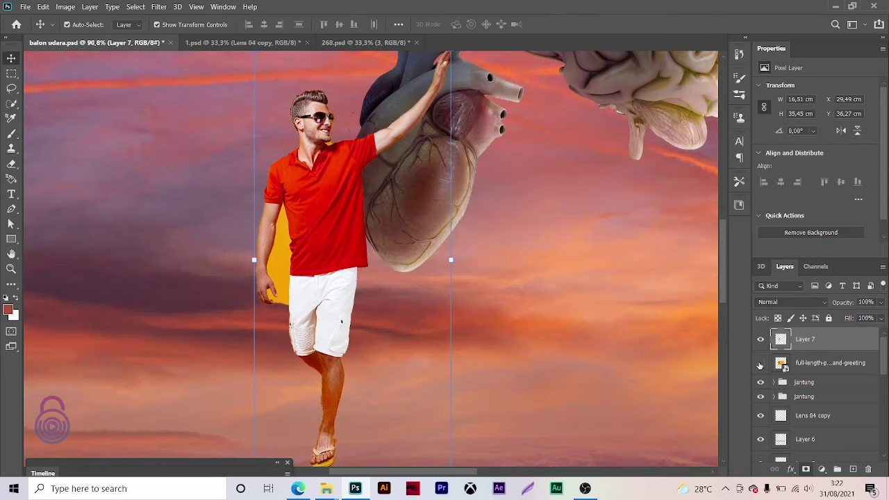
{"action": "mouse_move", "coordinate": [383, 235]}
{"action": "left_mouse_down"}
{"action": "mouse_move", "coordinate": [468, 257]}
{"action": "mouse_move", "coordinate": [465, 280]}
{"action": "left_mouse_up"}
{"action": "left_click_drag", "start_coordinate": [581, 95], "coordinate": [559, 148]}
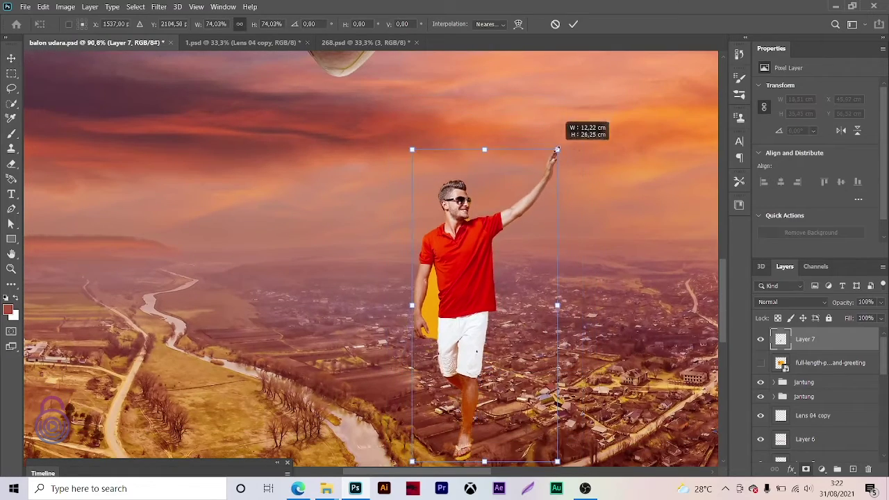
{"action": "mouse_move", "coordinate": [454, 331]}
{"action": "left_mouse_down"}
{"action": "mouse_move", "coordinate": [471, 335]}
{"action": "mouse_move", "coordinate": [486, 317]}
{"action": "mouse_move", "coordinate": [411, 262]}
{"action": "mouse_move", "coordinate": [375, 266]}
{"action": "mouse_move", "coordinate": [417, 266]}
{"action": "left_mouse_up"}
{"action": "key", "text": "Return"}
- Convert Layer 7 to a smart object, nudge the man down-right, and open its contents
{"action": "key", "text": "z"}
{"action": "key", "text": "v"}
{"action": "right_click", "coordinate": [804, 325]}
{"action": "left_click", "coordinate": [682, 150]}
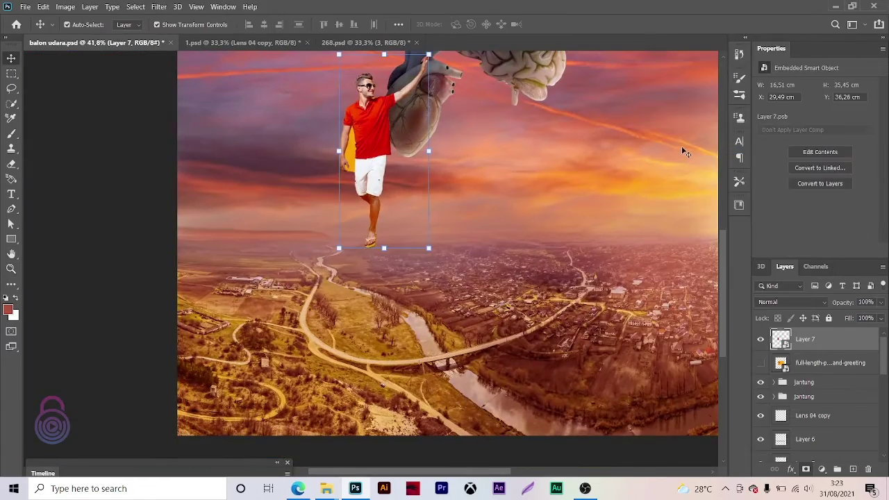
{"action": "left_click_drag", "start_coordinate": [346, 136], "coordinate": [395, 242]}
{"action": "scroll", "coordinate": [424, 278], "scroll_direction": "up", "scroll_amount": 5}
{"action": "key", "text": "e"}
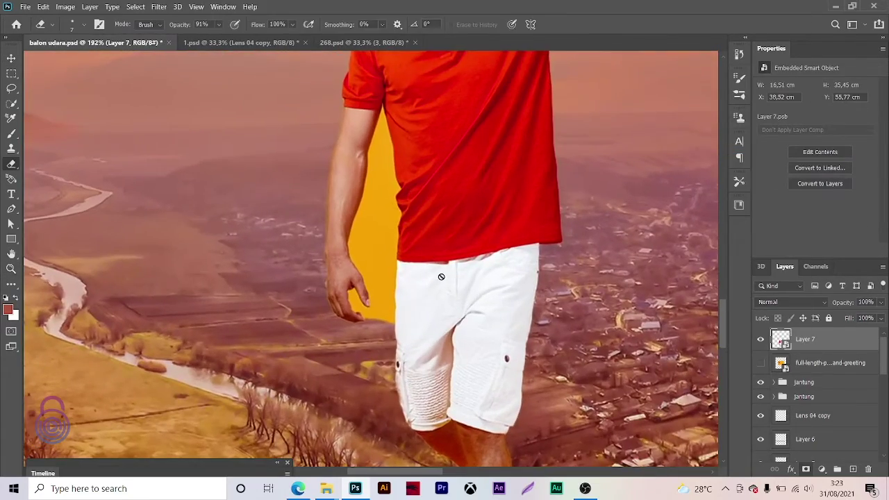
{"action": "double_click", "coordinate": [782, 340]}
- Zoom in on the man's arm in Layer 7.psb and choose the Polygonal Lasso Tool
{"action": "scroll", "coordinate": [326, 326], "scroll_direction": "up", "scroll_amount": 5}
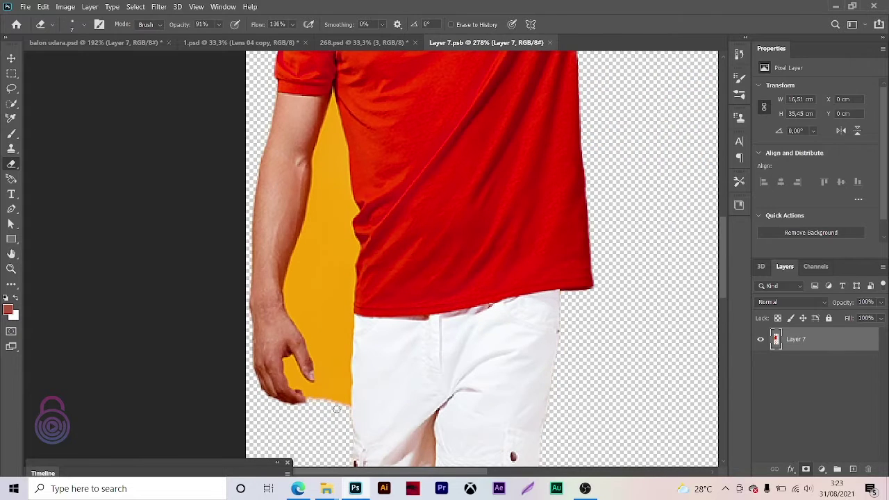
{"action": "key", "text": "l"}
{"action": "right_click", "coordinate": [11, 88]}
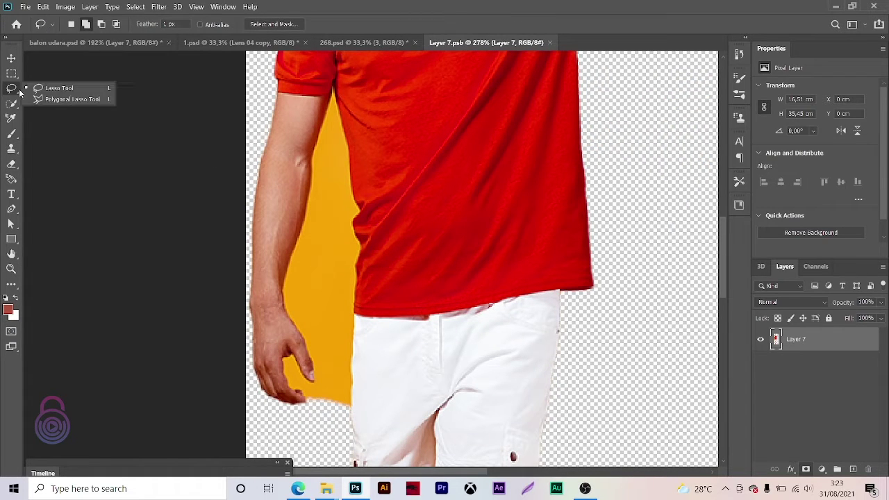
{"action": "left_click", "coordinate": [54, 100]}
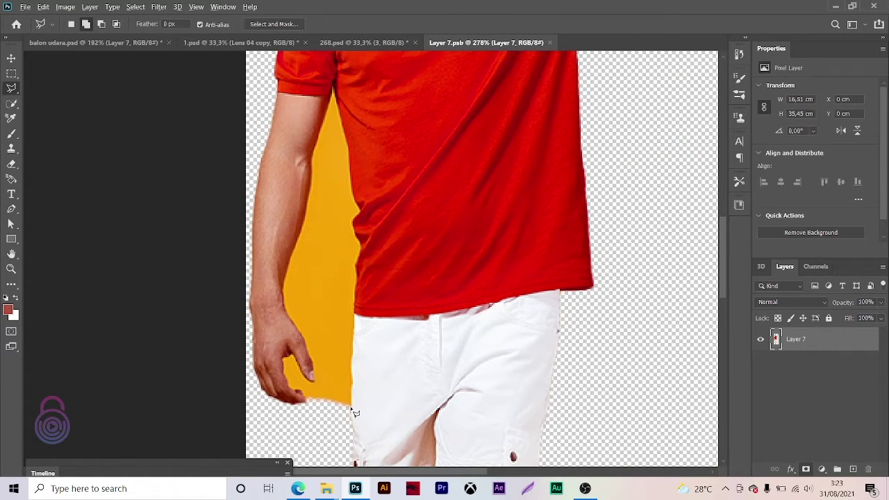
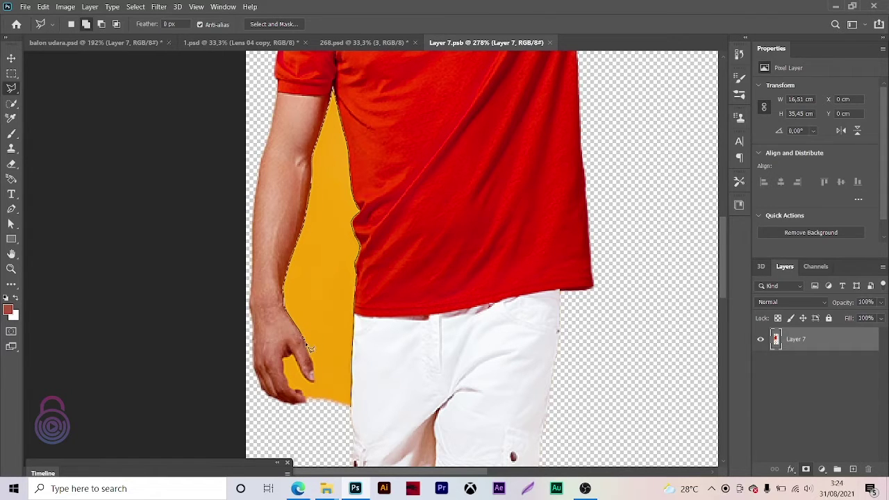
- Delete the yellow background between the arm and shorts, and the yellow patch beside the hand
{"action": "left_click", "coordinate": [319, 391]}
{"action": "key", "text": "Delete"}
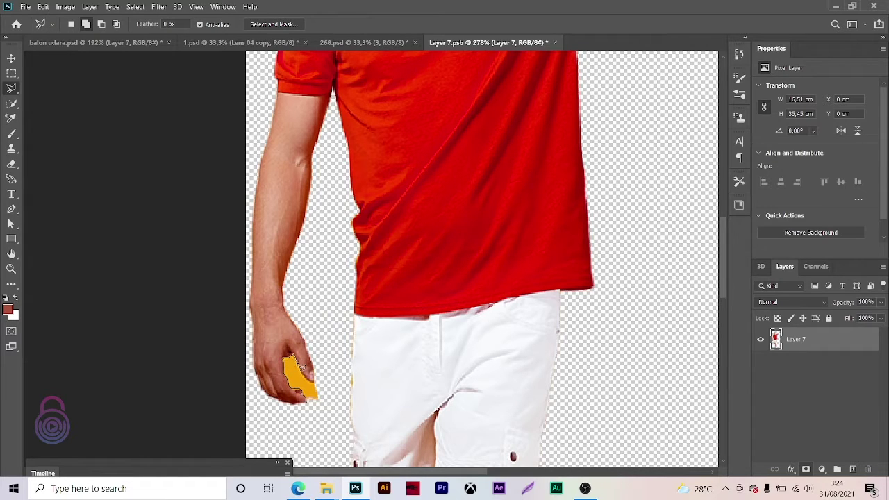
{"action": "left_click", "coordinate": [312, 397]}
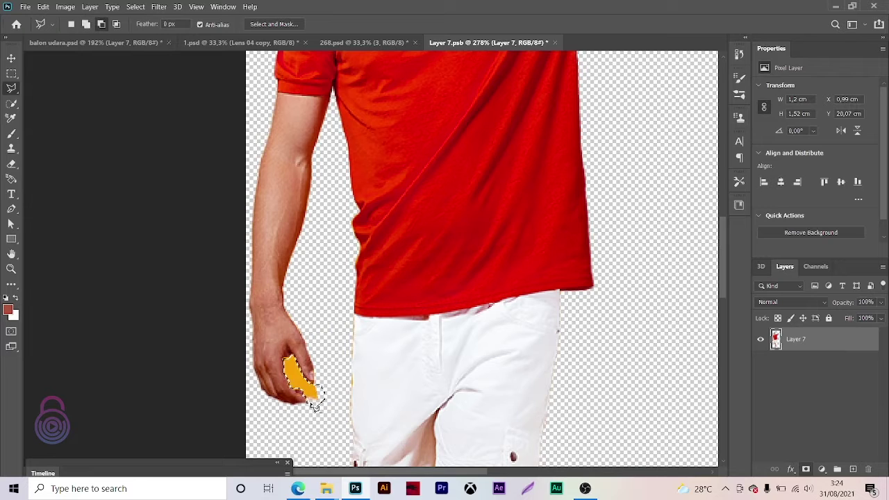
{"action": "key", "text": "Delete"}
{"action": "key", "text": "ctrl+d"}
- Switch to a larger Eraser over the upper arm, then close the Layer 7.psb document
{"action": "key", "text": "e"}
{"action": "left_click_drag", "start_coordinate": [365, 346], "coordinate": [406, 243]}
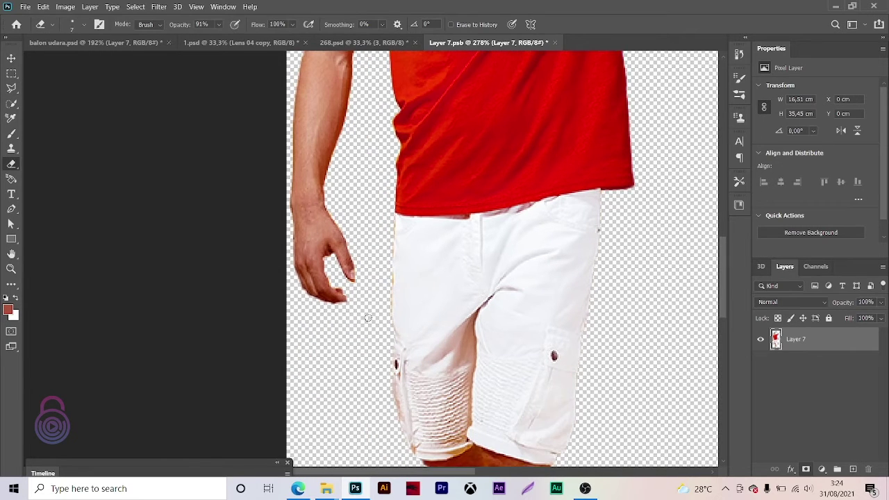
{"action": "right_click", "coordinate": [368, 316], "text": "alt"}
{"action": "left_click", "coordinate": [546, 43]}
- Save Layer 7.psb and scale the man down within the sky composite
{"action": "left_click", "coordinate": [413, 193]}
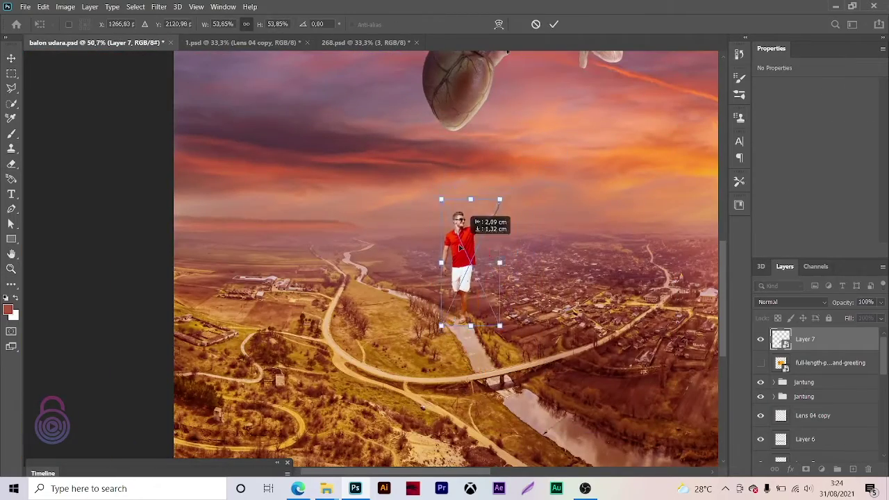
{"action": "left_click_drag", "start_coordinate": [540, 138], "coordinate": [482, 218]}
{"action": "key", "text": "Return"}
{"action": "key", "text": "z"}
{"action": "left_click", "coordinate": [506, 261]}
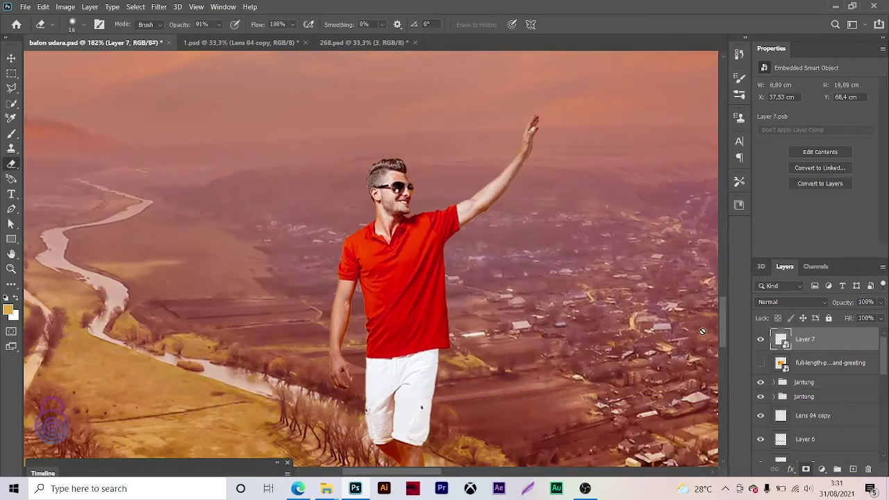
- Inside the Layer 7 smart object, erase the raised hand and arm back to the shoulder
{"action": "double_click", "coordinate": [781, 338]}
{"action": "left_click_drag", "start_coordinate": [432, 154], "coordinate": [322, 241]}
{"action": "key", "text": "e"}
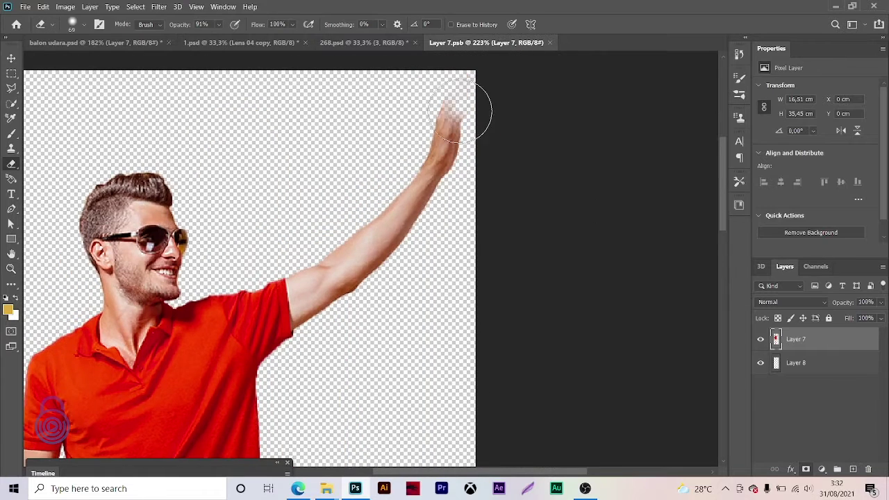
{"action": "mouse_move", "coordinate": [460, 109]}
{"action": "left_mouse_down"}
{"action": "mouse_move", "coordinate": [389, 271]}
{"action": "mouse_move", "coordinate": [327, 299]}
{"action": "left_mouse_up"}
{"action": "mouse_move", "coordinate": [354, 231]}
{"action": "left_mouse_down"}
{"action": "mouse_move", "coordinate": [341, 262]}
{"action": "mouse_move", "coordinate": [312, 273]}
{"action": "mouse_move", "coordinate": [308, 316]}
{"action": "left_mouse_up"}
{"action": "right_click", "coordinate": [324, 256], "text": "alt"}
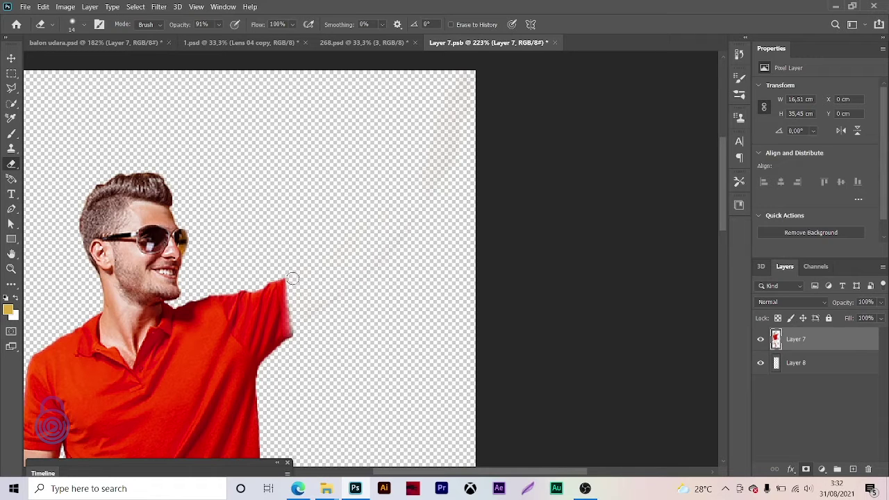
{"action": "key", "text": "ctrl+z"}
- Apply Puppet Warp to the man and pin his shirt and chest in place
{"action": "left_click", "coordinate": [43, 6]}
{"action": "left_click", "coordinate": [66, 224]}
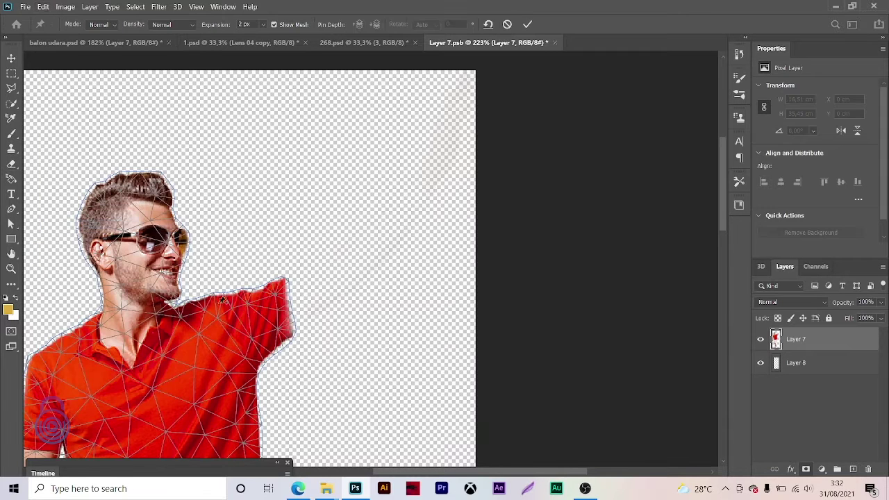
{"action": "left_click", "coordinate": [221, 350]}
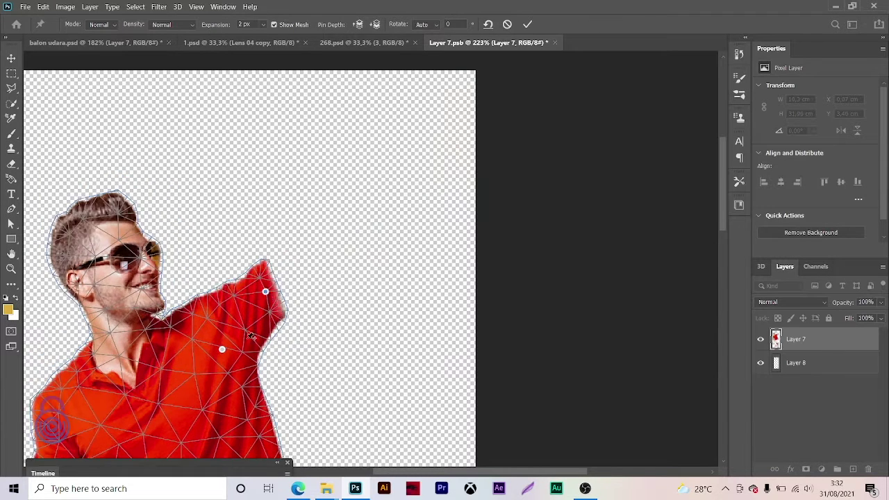
{"action": "left_click", "coordinate": [217, 431]}
{"action": "mouse_move", "coordinate": [276, 309]}
{"action": "left_mouse_down"}
{"action": "mouse_move", "coordinate": [249, 275]}
{"action": "mouse_move", "coordinate": [236, 276]}
{"action": "left_mouse_up"}
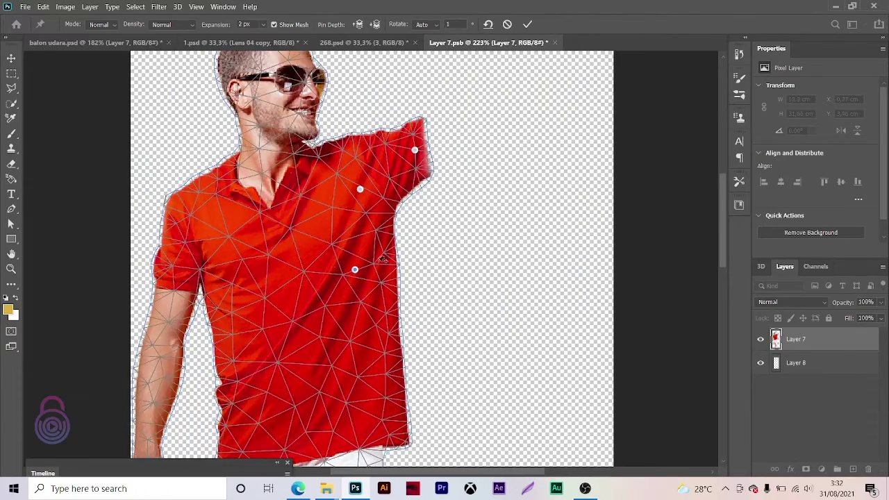
{"action": "left_click", "coordinate": [355, 269], "text": "alt"}
{"action": "left_click", "coordinate": [237, 349]}
- Pin the head and drag the sleeve pin upward so the shortened sleeve points skyward
{"action": "mouse_move", "coordinate": [415, 150]}
{"action": "left_mouse_down"}
{"action": "mouse_move", "coordinate": [417, 97]}
{"action": "mouse_move", "coordinate": [370, 93]}
{"action": "left_mouse_up"}
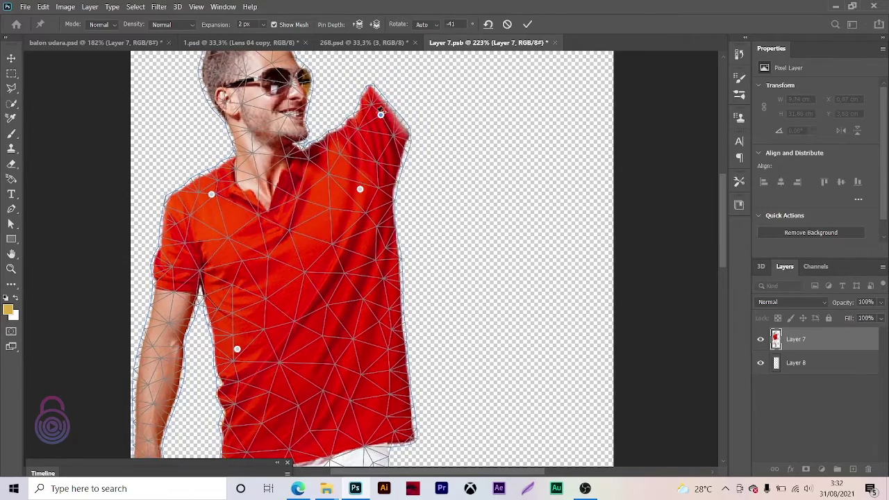
{"action": "mouse_move", "coordinate": [414, 150]}
{"action": "left_mouse_down"}
{"action": "mouse_move", "coordinate": [396, 115]}
{"action": "mouse_move", "coordinate": [385, 113]}
{"action": "left_mouse_up"}
{"action": "key", "text": "ctrl+z"}
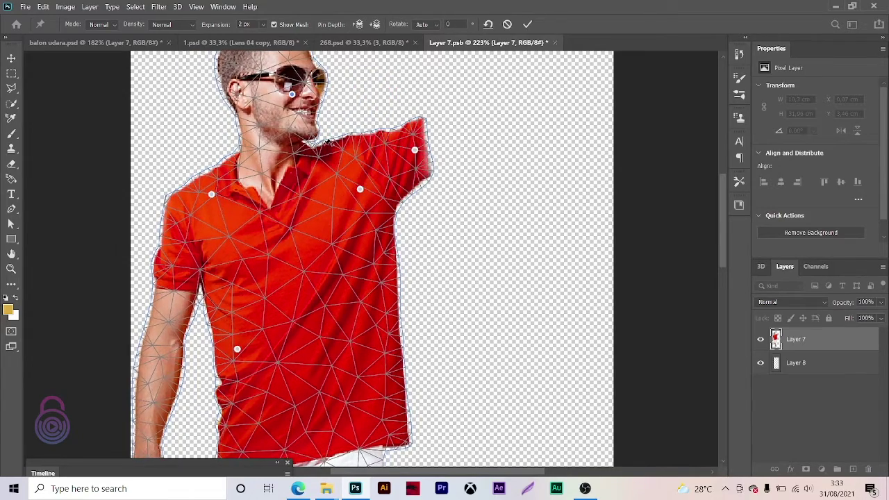
{"action": "left_click_drag", "start_coordinate": [424, 141], "coordinate": [393, 114]}
{"action": "key", "text": "ctrl+z"}
{"action": "left_click", "coordinate": [226, 67]}
{"action": "mouse_move", "coordinate": [416, 142]}
{"action": "left_mouse_down"}
{"action": "mouse_move", "coordinate": [401, 138]}
{"action": "mouse_move", "coordinate": [390, 115]}
{"action": "left_mouse_up"}
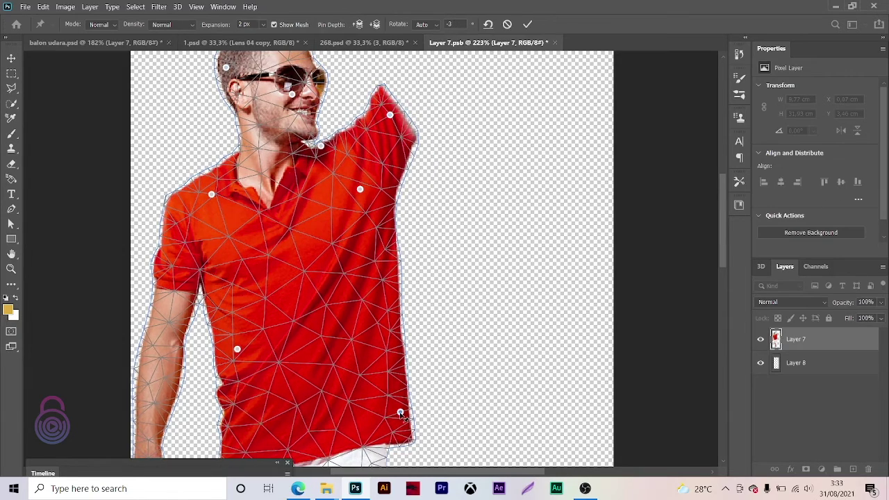
{"action": "left_click_drag", "start_coordinate": [392, 417], "coordinate": [378, 414]}
- Commit the Puppet Warp, then save and close Layer 7.psb to return to the composite
{"action": "left_click", "coordinate": [527, 24]}
{"action": "key", "text": "z"}
{"action": "key", "text": "ctrl+0"}
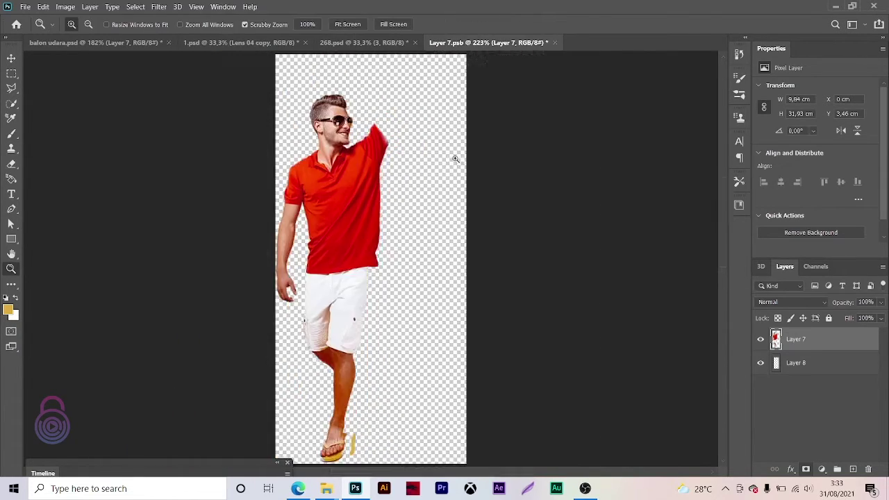
{"action": "left_click", "coordinate": [460, 159]}
{"action": "left_click", "coordinate": [554, 43]}
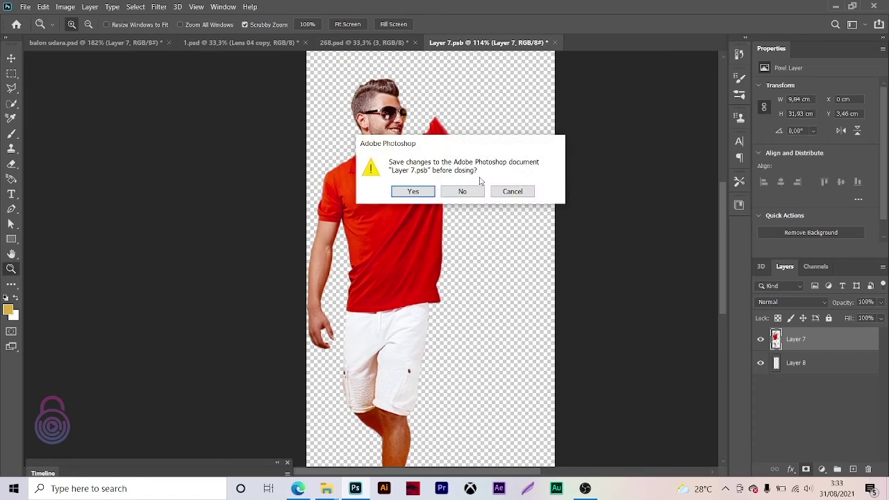
{"action": "key", "text": "Return"}
{"action": "left_click_drag", "start_coordinate": [467, 165], "coordinate": [464, 185]}
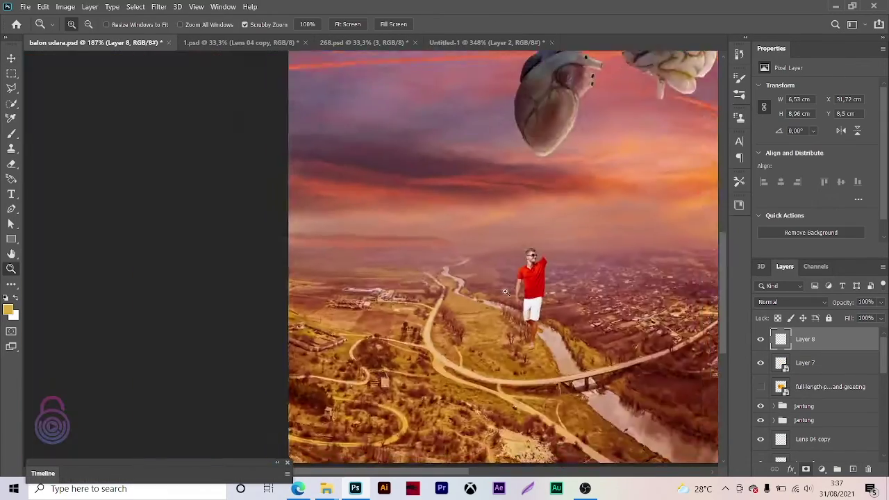
{"action": "key", "text": "ctrl+0"}
- Move the Layer 8 arm onto the man and try scaling and rotating it, then cancel
{"action": "left_click_drag", "start_coordinate": [306, 118], "coordinate": [364, 315]}
{"action": "scroll", "coordinate": [384, 330], "scroll_direction": "up", "scroll_amount": 5}
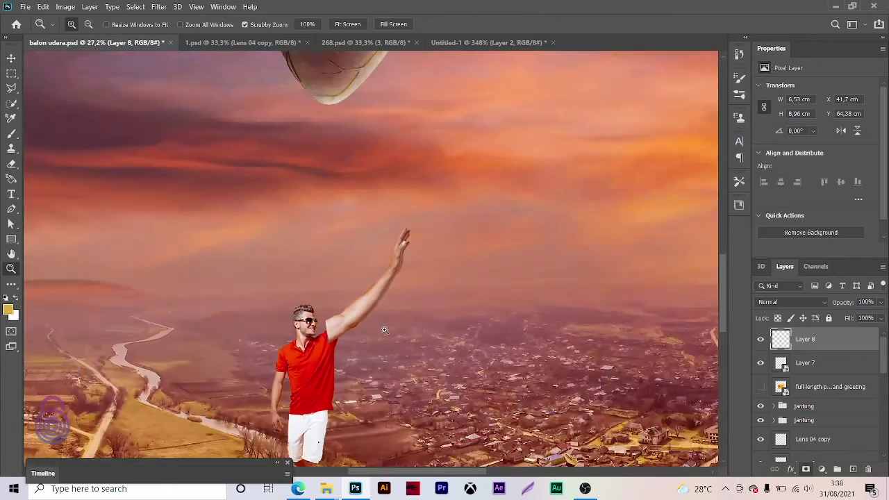
{"action": "scroll", "coordinate": [384, 330], "scroll_direction": "up", "scroll_amount": 2}
{"action": "key", "text": "ctrl+t"}
{"action": "left_click_drag", "start_coordinate": [447, 178], "coordinate": [417, 218]}
{"action": "mouse_move", "coordinate": [393, 270]}
{"action": "left_mouse_down"}
{"action": "mouse_move", "coordinate": [373, 303]}
{"action": "mouse_move", "coordinate": [384, 306]}
{"action": "left_mouse_up"}
{"action": "mouse_move", "coordinate": [420, 243]}
{"action": "left_mouse_down"}
{"action": "mouse_move", "coordinate": [388, 234]}
{"action": "mouse_move", "coordinate": [379, 221]}
{"action": "left_mouse_up"}
{"action": "left_click_drag", "start_coordinate": [378, 297], "coordinate": [365, 282]}
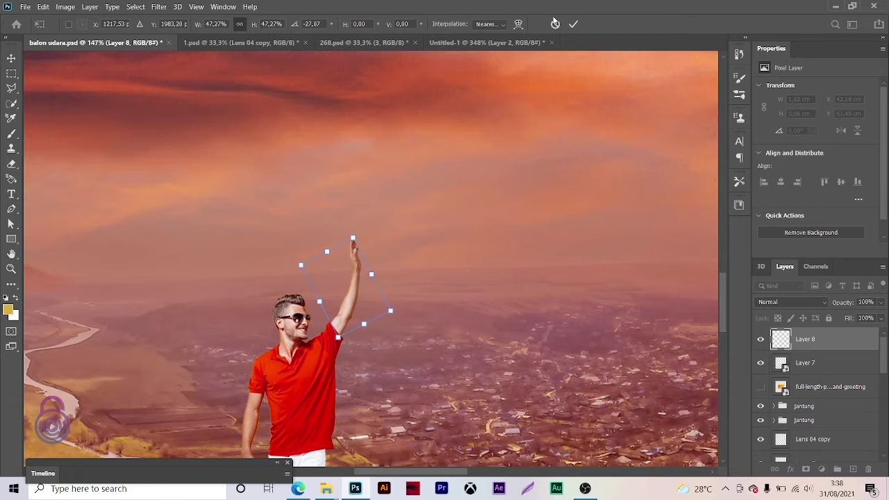
{"action": "left_click", "coordinate": [555, 24]}
- Re-transform the arm to 119.68% and −14.79° so it attaches to the shoulder
{"action": "key", "text": "ctrl+t"}
{"action": "mouse_move", "coordinate": [386, 224]}
{"action": "left_mouse_down"}
{"action": "mouse_move", "coordinate": [408, 204]}
{"action": "mouse_move", "coordinate": [387, 206]}
{"action": "mouse_move", "coordinate": [394, 197]}
{"action": "mouse_move", "coordinate": [380, 193]}
{"action": "left_mouse_up"}
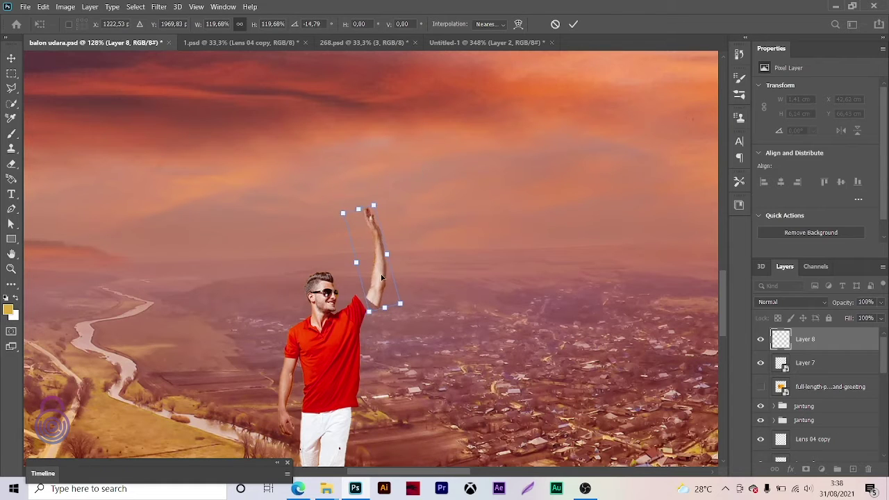
{"action": "left_click_drag", "start_coordinate": [384, 275], "coordinate": [371, 276]}
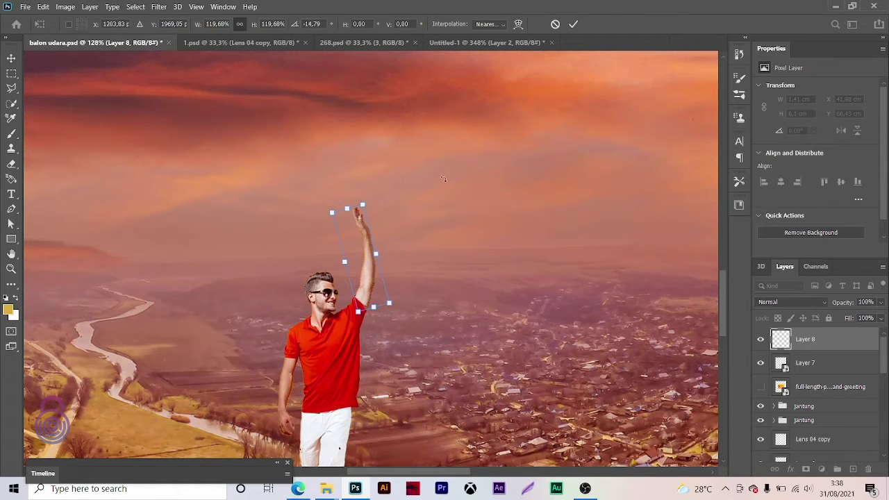
- Commit the arm transform and zoom in on the arm-to-shoulder join
{"action": "left_click", "coordinate": [573, 23]}
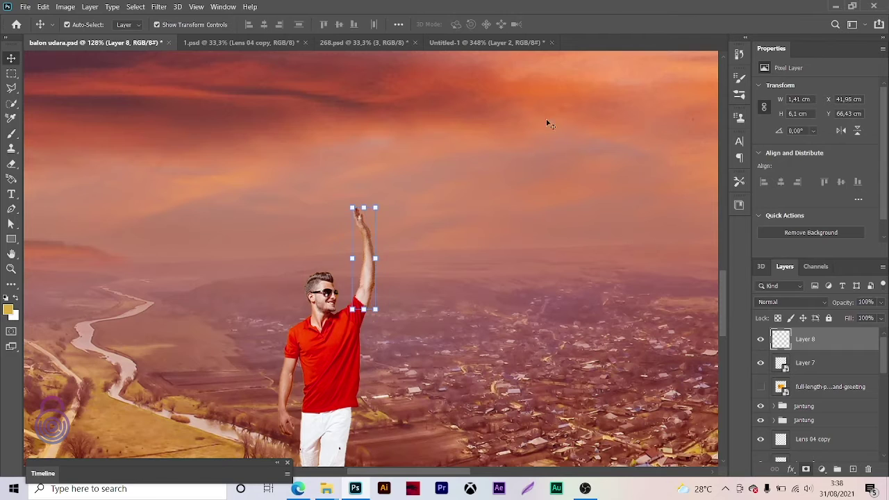
{"action": "left_click", "coordinate": [473, 202]}
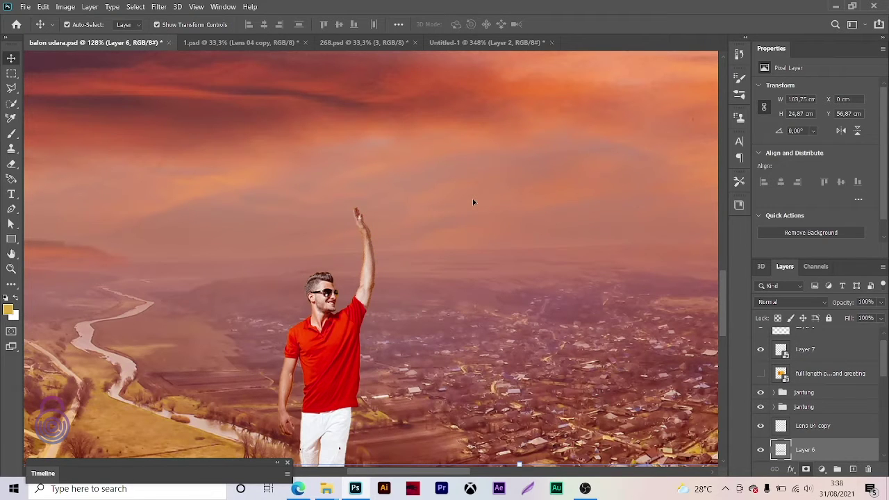
{"action": "key", "text": "z"}
{"action": "left_click_drag", "start_coordinate": [398, 271], "coordinate": [406, 289]}
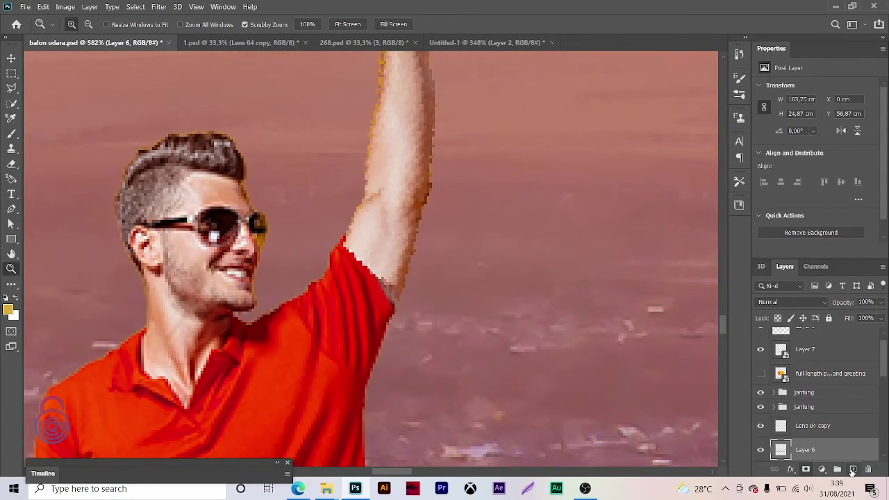
- On Layer 8, smudge the sleeve edge into the armpit and erase along the join
{"action": "left_click", "coordinate": [852, 470]}
{"action": "left_click", "coordinate": [11, 254]}
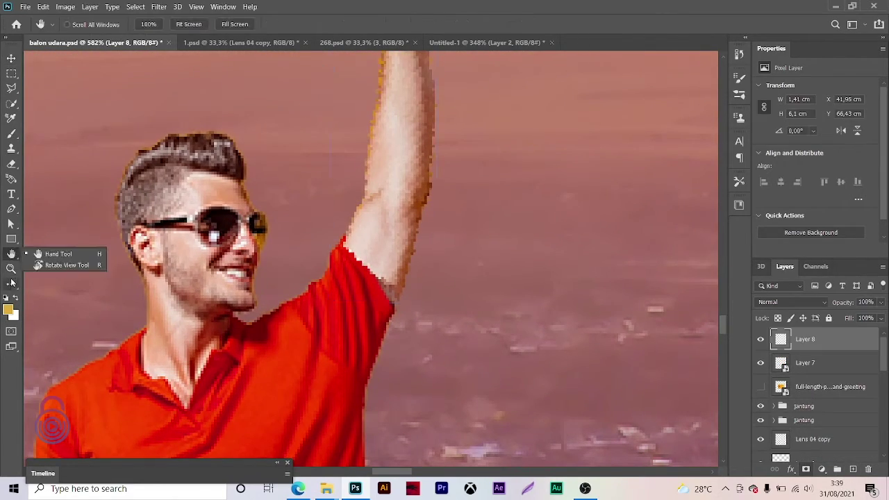
{"action": "left_click", "coordinate": [11, 282]}
{"action": "left_click", "coordinate": [62, 361]}
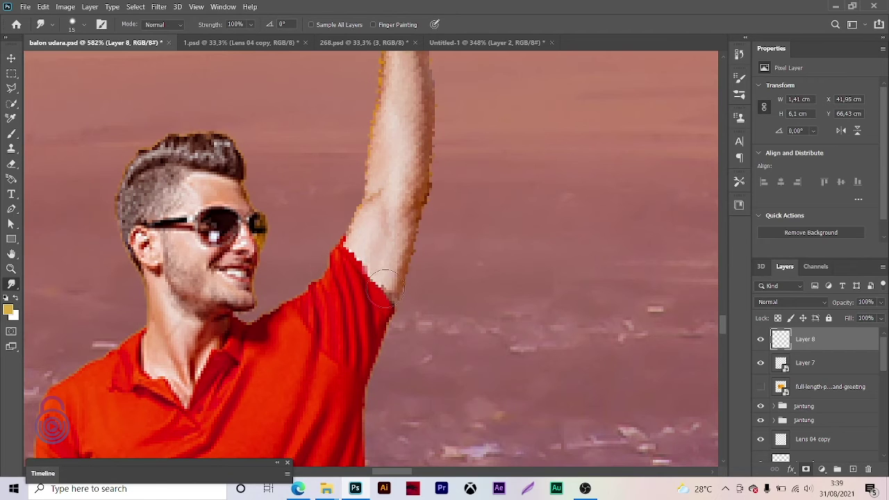
{"action": "left_click_drag", "start_coordinate": [386, 286], "coordinate": [375, 274]}
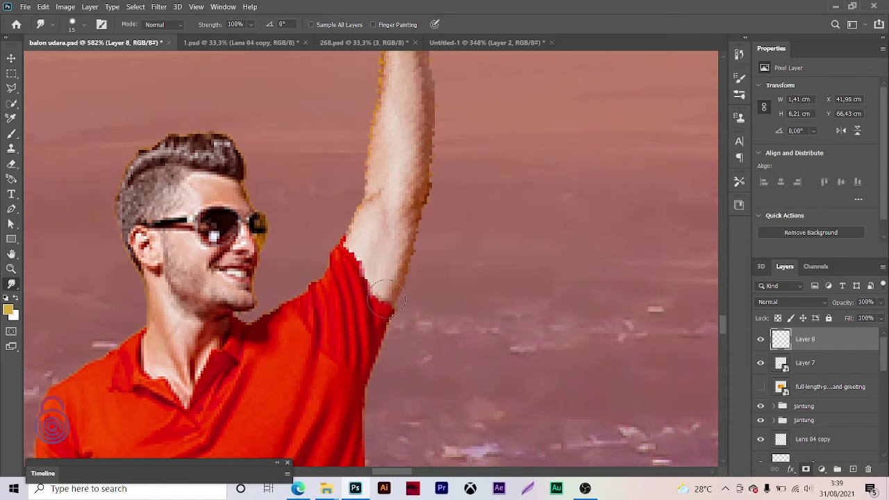
{"action": "key", "text": "e"}
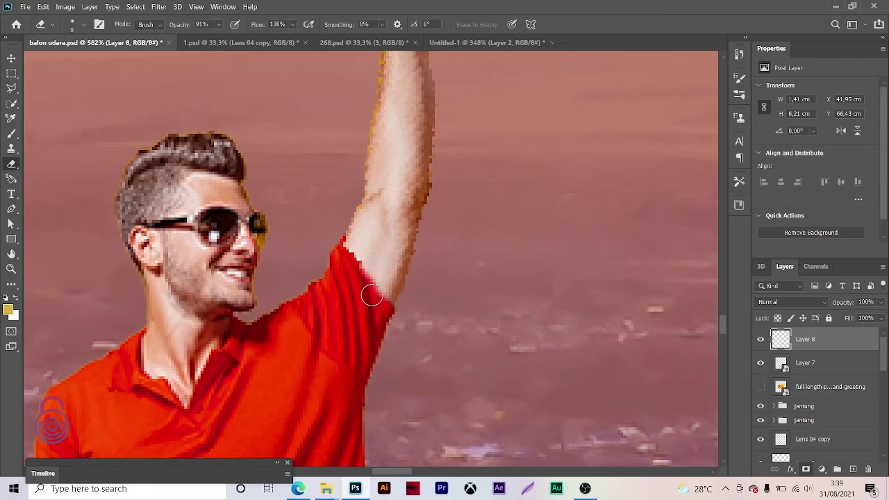
{"action": "key", "text": "z"}
{"action": "left_click_drag", "start_coordinate": [528, 208], "coordinate": [460, 201]}
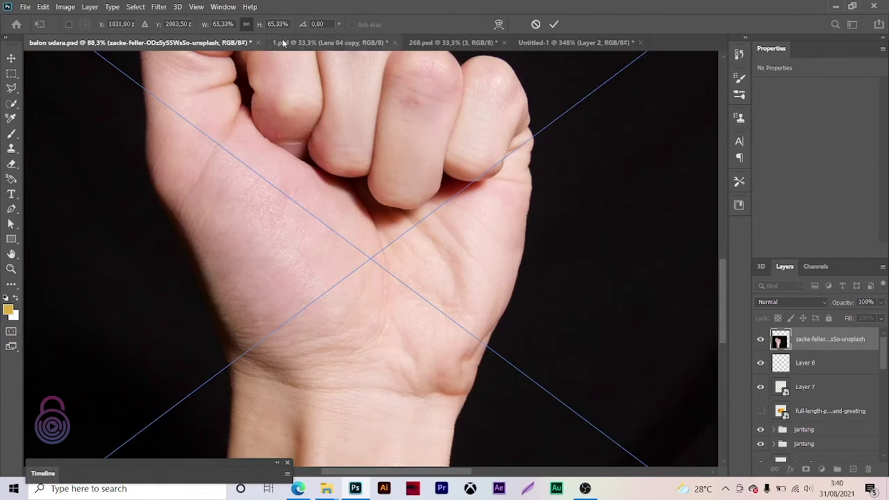
- Scale down the placed fist photo and cut the fist onto its own layer with Select Subject
{"action": "left_click_drag", "start_coordinate": [206, 25], "coordinate": [176, 58]}
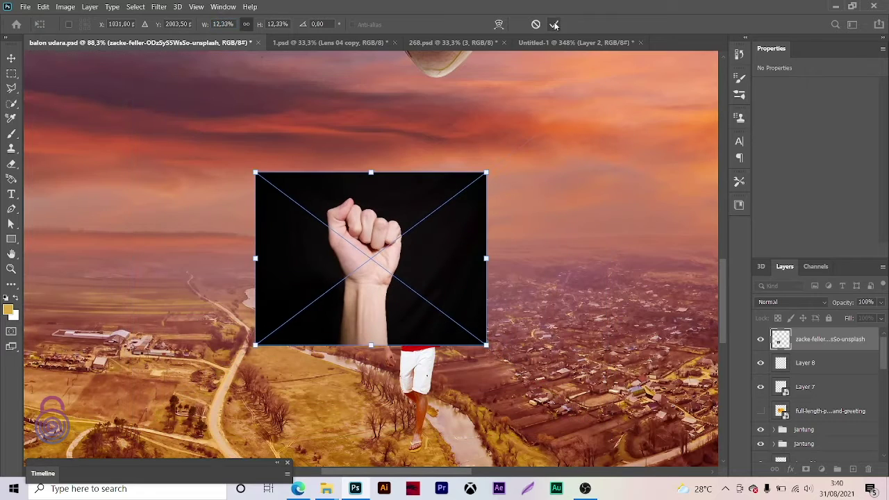
{"action": "left_click", "coordinate": [553, 25]}
{"action": "left_click", "coordinate": [135, 6]}
{"action": "left_click", "coordinate": [165, 136]}
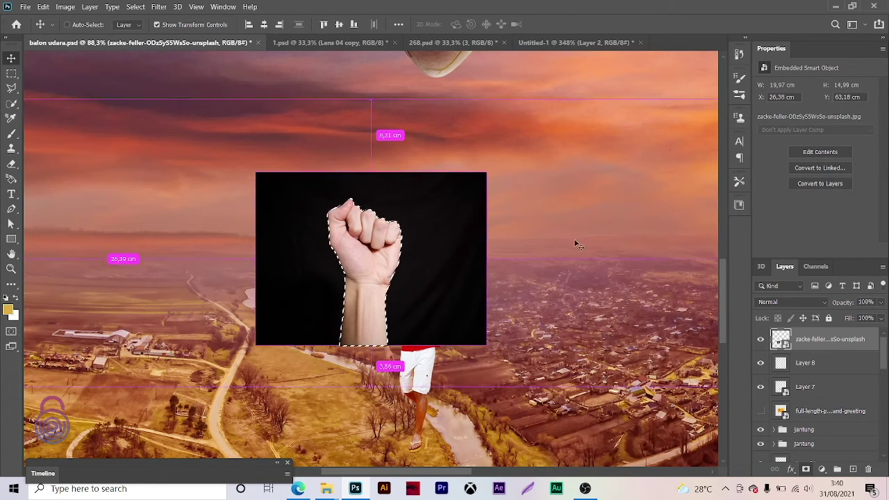
{"action": "key", "text": "ctrl+j"}
{"action": "key", "text": "alt+bracketleft"}
{"action": "key", "text": "Delete"}
- Move the fist onto the raised arm's end and shrink it to 1.31 × 2.58 cm
{"action": "left_click_drag", "start_coordinate": [470, 221], "coordinate": [527, 186]}
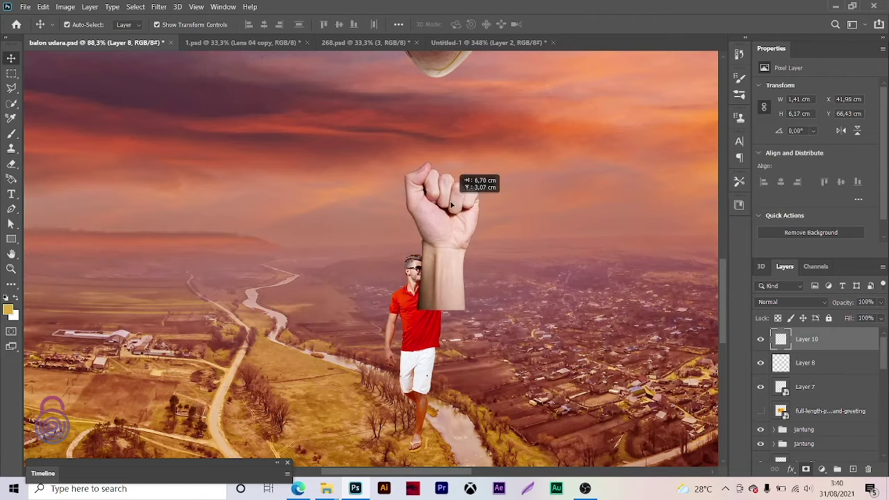
{"action": "key", "text": "z"}
{"action": "left_click", "coordinate": [526, 187]}
{"action": "key", "text": "ctrl+t"}
{"action": "mouse_move", "coordinate": [341, 105]}
{"action": "left_mouse_down"}
{"action": "mouse_move", "coordinate": [340, 268]}
{"action": "mouse_move", "coordinate": [355, 299]}
{"action": "mouse_move", "coordinate": [395, 291]}
{"action": "mouse_move", "coordinate": [362, 316]}
{"action": "mouse_move", "coordinate": [390, 280]}
{"action": "left_mouse_up"}
{"action": "left_click", "coordinate": [573, 23]}
{"action": "key", "text": "z"}
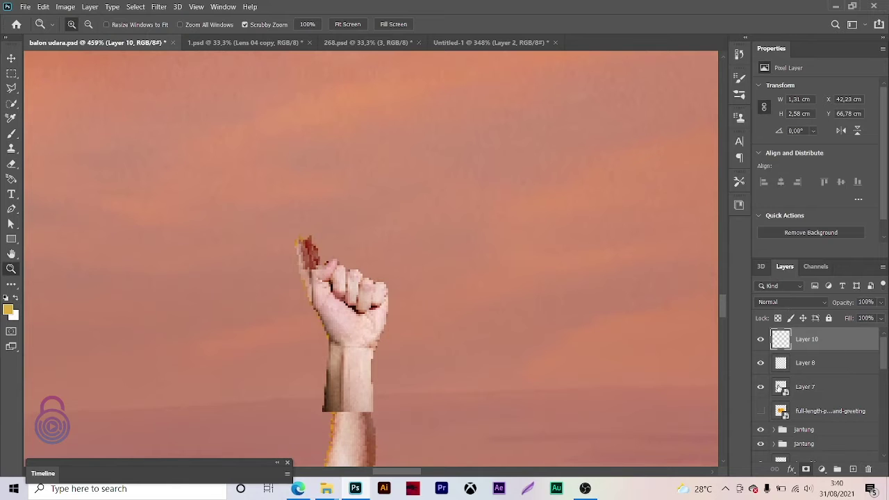
- Rename the arm layer Layer 8 to 'tangan'
{"action": "key", "text": "ctrl+0"}
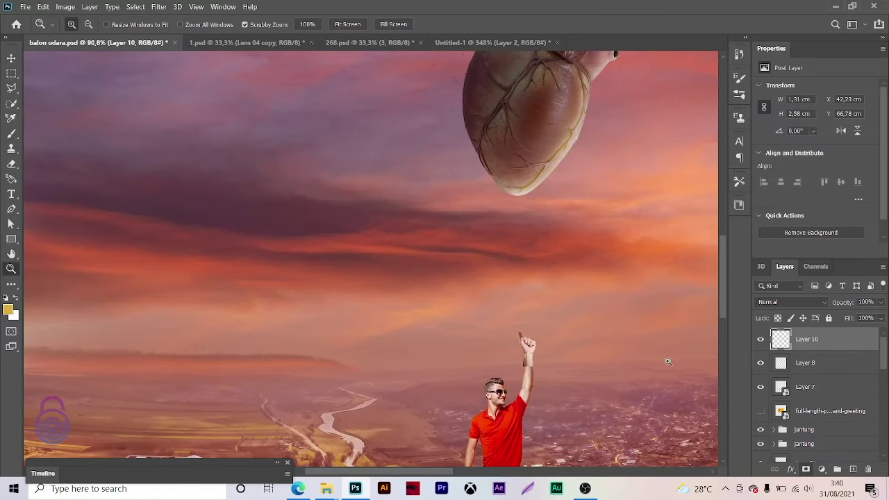
{"action": "left_click", "coordinate": [761, 386]}
{"action": "left_click_drag", "start_coordinate": [541, 364], "coordinate": [625, 364]}
{"action": "left_click", "coordinate": [760, 362]}
{"action": "left_click", "coordinate": [761, 363]}
{"action": "left_click", "coordinate": [799, 366]}
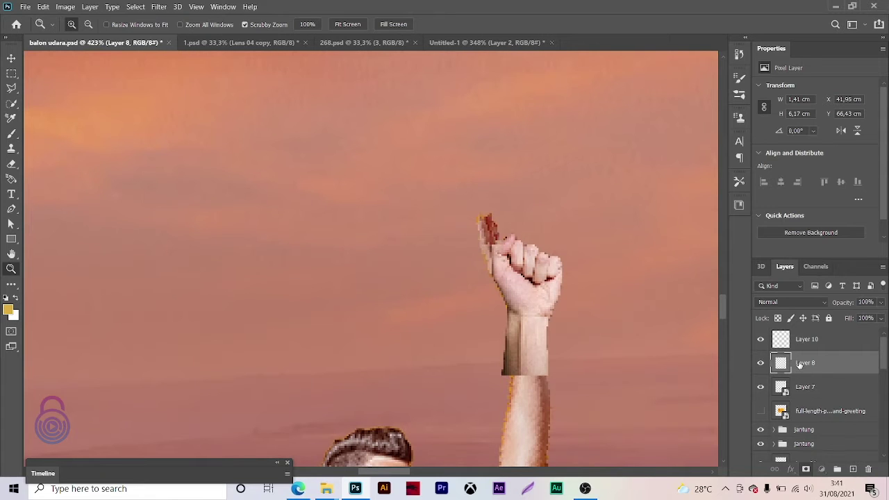
{"action": "double_click", "coordinate": [804, 362]}
{"action": "type", "text": "tangan"}
{"action": "key", "text": "Return"}
- Duplicate the tangan layer as a backup and erase the dark wrist from the fist
{"action": "key", "text": "ctrl+j"}
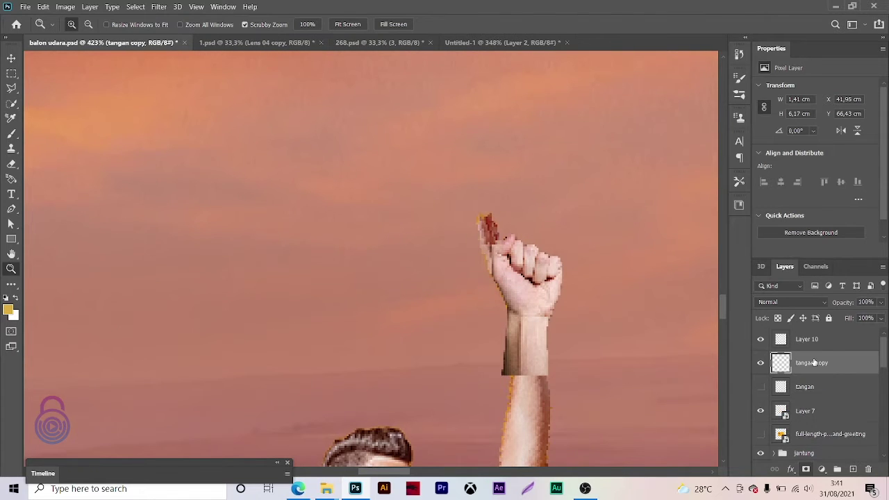
{"action": "key", "text": "ctrl+z"}
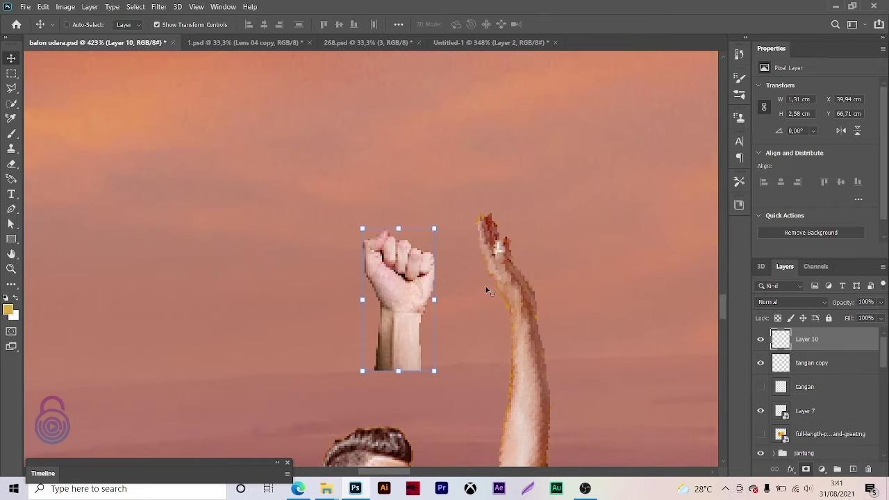
{"action": "key", "text": "ctrl+shift+z"}
{"action": "key", "text": "e"}
{"action": "mouse_move", "coordinate": [516, 368]}
{"action": "left_mouse_down"}
{"action": "mouse_move", "coordinate": [524, 339]}
{"action": "mouse_move", "coordinate": [511, 361]}
{"action": "left_mouse_up"}
{"action": "left_click", "coordinate": [218, 25]}
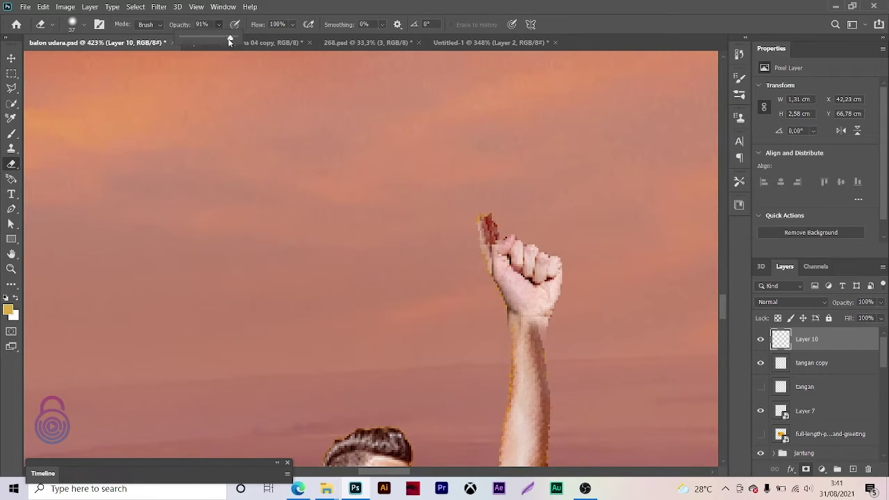
- Nudge, shrink and tilt the fist to 0.99 × 1.83 cm so it follows the arm
{"action": "key", "text": "v"}
{"action": "left_click_drag", "start_coordinate": [537, 289], "coordinate": [527, 269]}
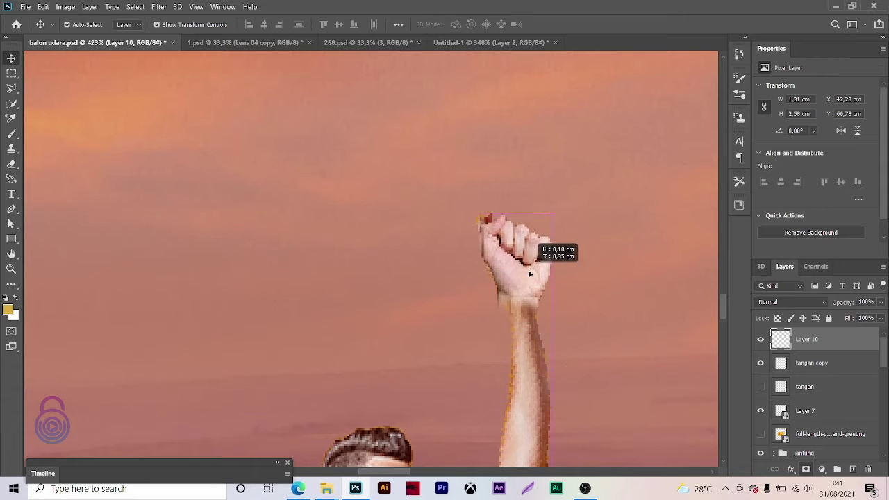
{"action": "mouse_move", "coordinate": [552, 212]}
{"action": "left_mouse_down"}
{"action": "mouse_move", "coordinate": [542, 223]}
{"action": "mouse_move", "coordinate": [545, 201]}
{"action": "left_mouse_up"}
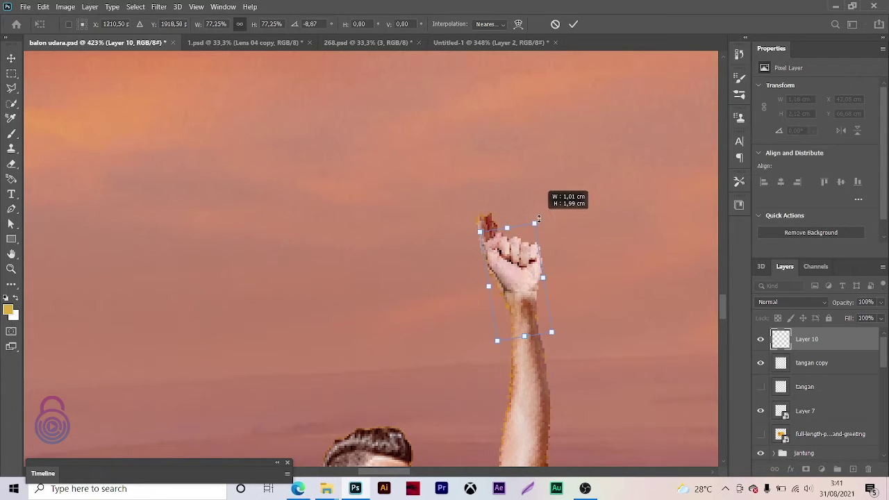
{"action": "key", "text": "Return"}
{"action": "key", "text": "z"}
{"action": "left_click", "coordinate": [548, 243], "text": "alt"}
{"action": "left_click_drag", "start_coordinate": [547, 243], "coordinate": [588, 251]}
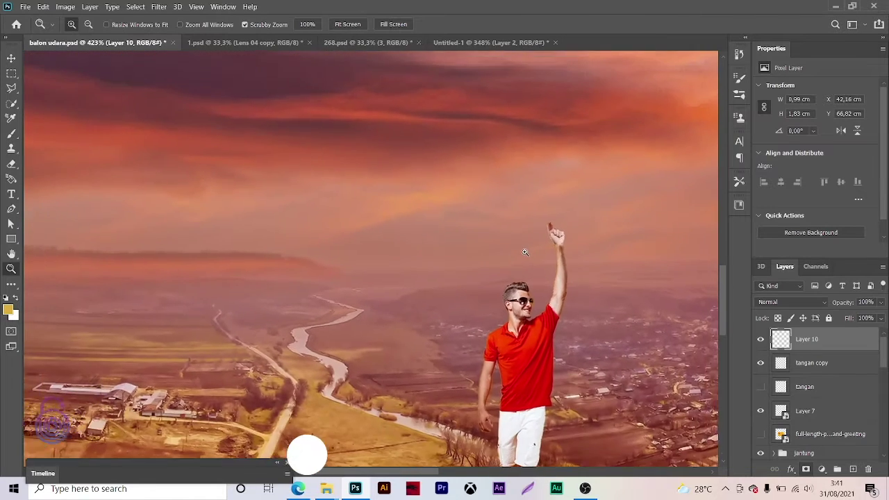
- Erase the arm's original fingertips on the tangan copy layer, then reselect Layer 10
{"action": "key", "text": "v"}
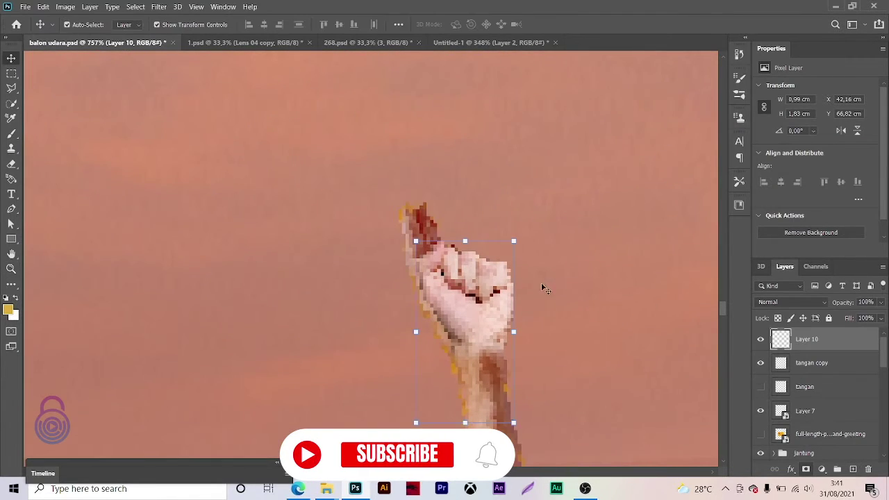
{"action": "left_click", "coordinate": [487, 292]}
{"action": "key", "text": "e"}
{"action": "mouse_move", "coordinate": [416, 222]}
{"action": "left_mouse_down"}
{"action": "mouse_move", "coordinate": [427, 310]}
{"action": "mouse_move", "coordinate": [415, 358]}
{"action": "left_mouse_up"}
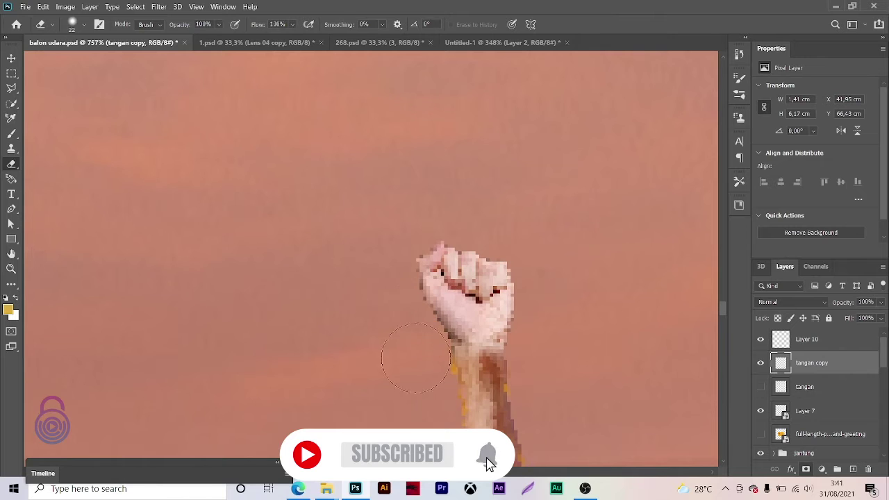
{"action": "key", "text": "v"}
{"action": "left_click", "coordinate": [472, 299]}
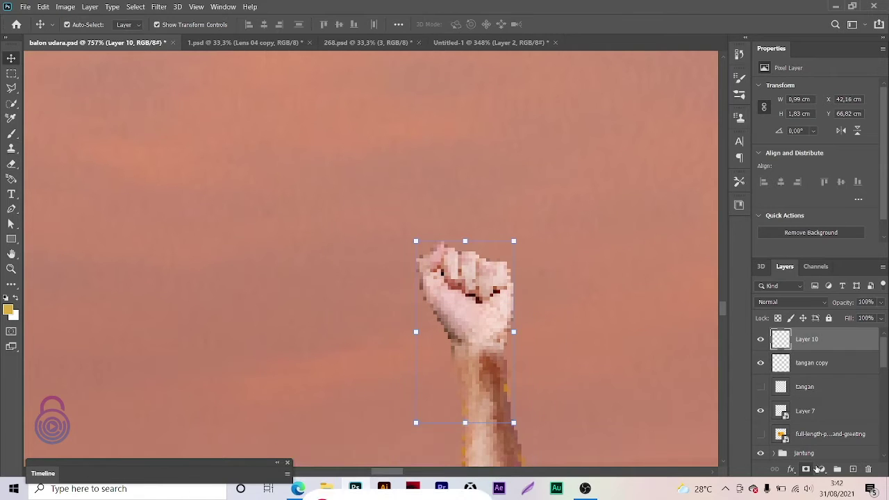
{"action": "left_click", "coordinate": [67, 6]}
{"action": "mouse_move", "coordinate": [82, 34]}
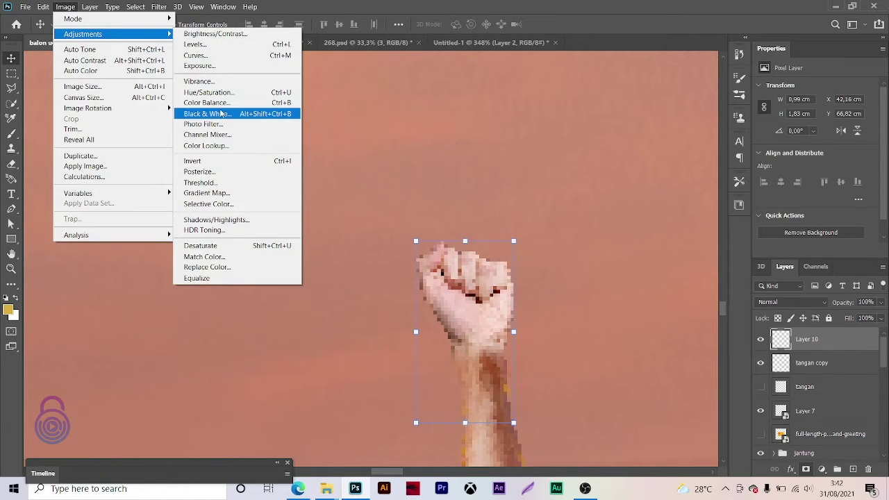
- Darken the fist with Brightness/Contrast set to -60 and 30
{"action": "left_click", "coordinate": [215, 34]}
{"action": "mouse_move", "coordinate": [393, 149]}
{"action": "left_mouse_down"}
{"action": "mouse_move", "coordinate": [429, 177]}
{"action": "mouse_move", "coordinate": [391, 148]}
{"action": "left_mouse_up"}
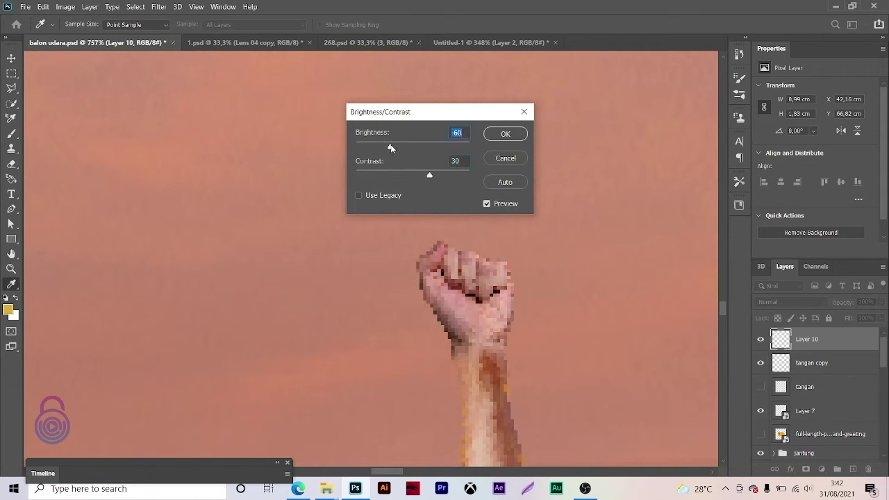
{"action": "left_click", "coordinate": [505, 133]}
- Use Hue/Saturation to shift the fist's hue toward yellow and slightly lower its lightness
{"action": "left_click", "coordinate": [65, 6]}
{"action": "left_click", "coordinate": [223, 93]}
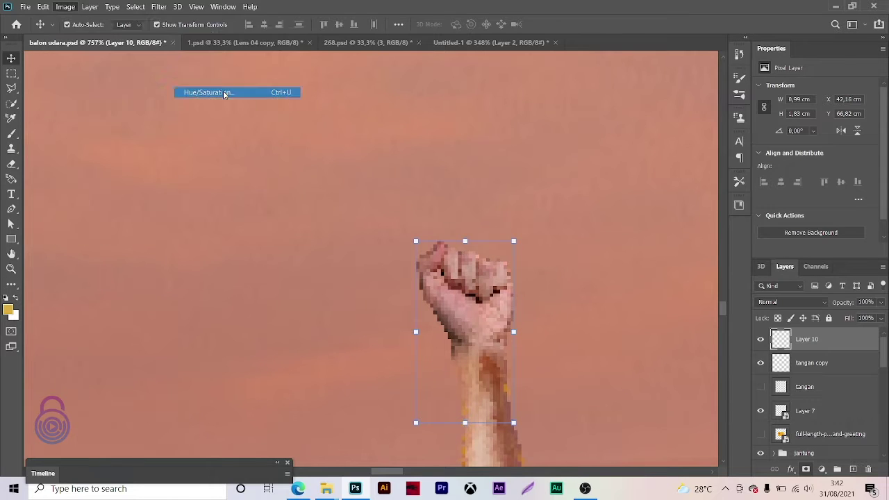
{"action": "mouse_move", "coordinate": [702, 122]}
{"action": "left_mouse_down"}
{"action": "mouse_move", "coordinate": [691, 122]}
{"action": "mouse_move", "coordinate": [711, 123]}
{"action": "left_mouse_up"}
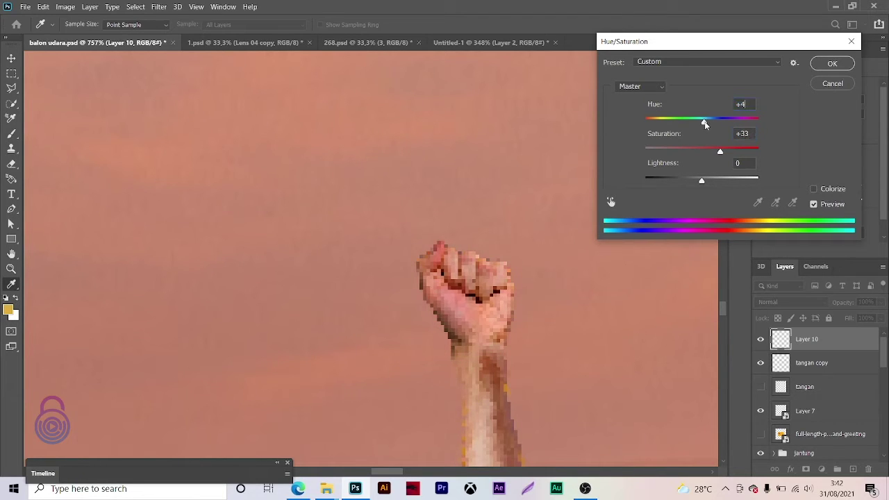
{"action": "left_click_drag", "start_coordinate": [705, 124], "coordinate": [710, 124]}
{"action": "left_click_drag", "start_coordinate": [702, 180], "coordinate": [697, 180]}
{"action": "left_click", "coordinate": [832, 63]}
- Erase the fist's edges with a smaller brush and nudge it into place on the arm
{"action": "key", "text": "v"}
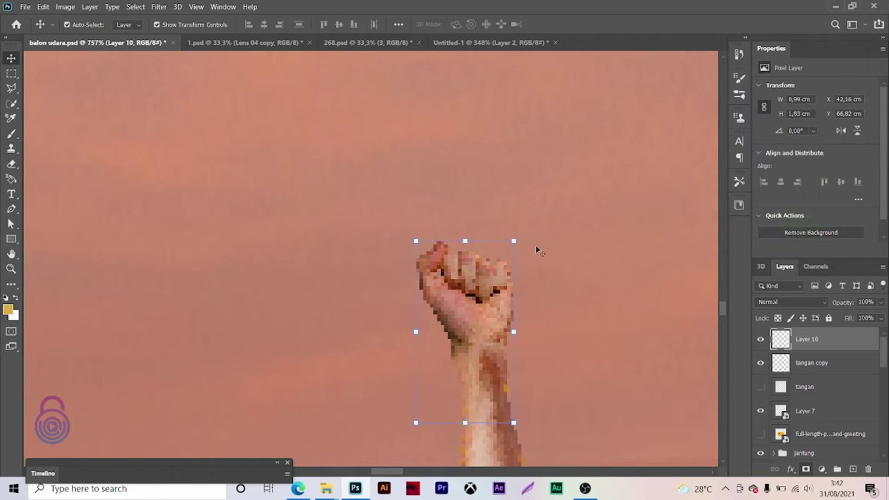
{"action": "key", "text": "e"}
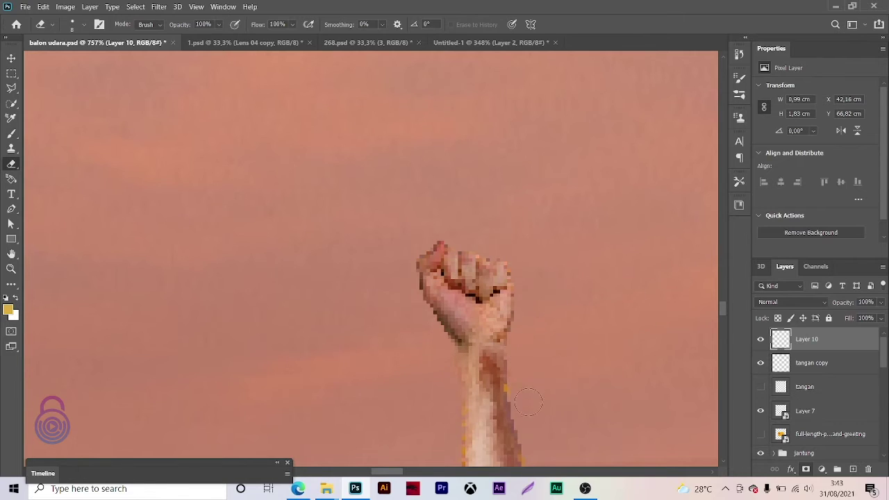
{"action": "key", "text": "h"}
{"action": "key", "text": "v"}
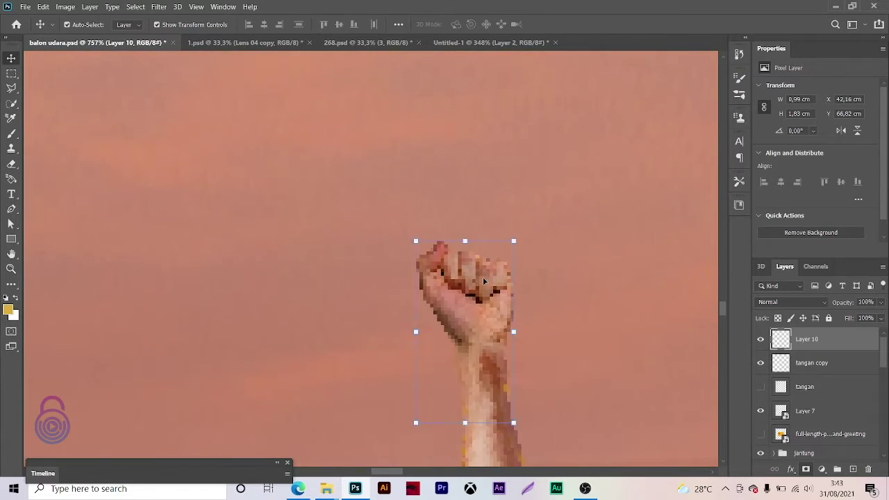
{"action": "left_click_drag", "start_coordinate": [482, 277], "coordinate": [482, 284]}
{"action": "key", "text": "z"}
{"action": "key", "text": "ctrl+0"}
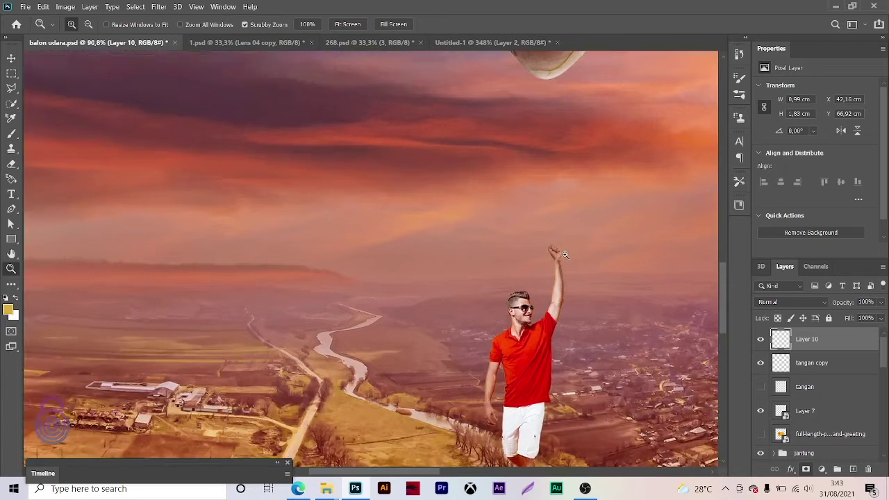
{"action": "left_click_drag", "start_coordinate": [550, 254], "coordinate": [605, 242]}
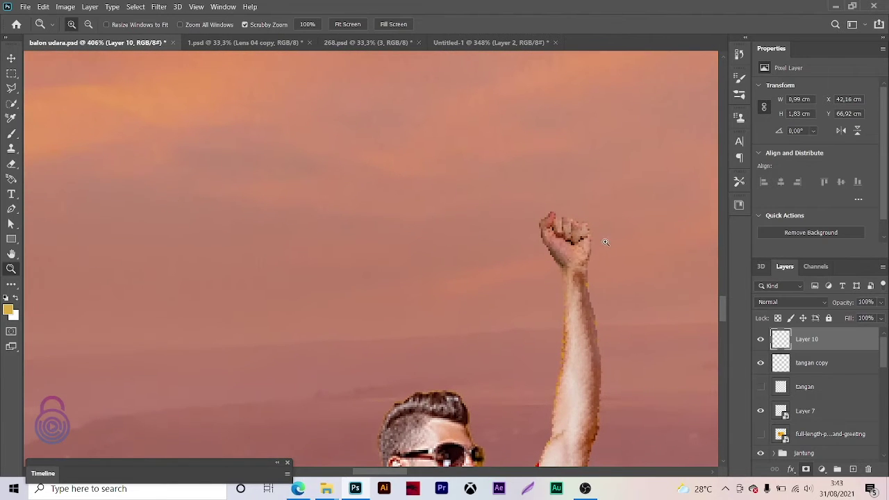
- Enlarge the fist to 1.09 × 2.05 cm, erase its wrist join, and add tangan copy to the selection
{"action": "key", "text": "ctrl+t"}
{"action": "mouse_move", "coordinate": [596, 208]}
{"action": "left_mouse_down"}
{"action": "mouse_move", "coordinate": [580, 237]}
{"action": "mouse_move", "coordinate": [587, 243]}
{"action": "left_mouse_up"}
{"action": "left_click", "coordinate": [572, 24]}
{"action": "key", "text": "e"}
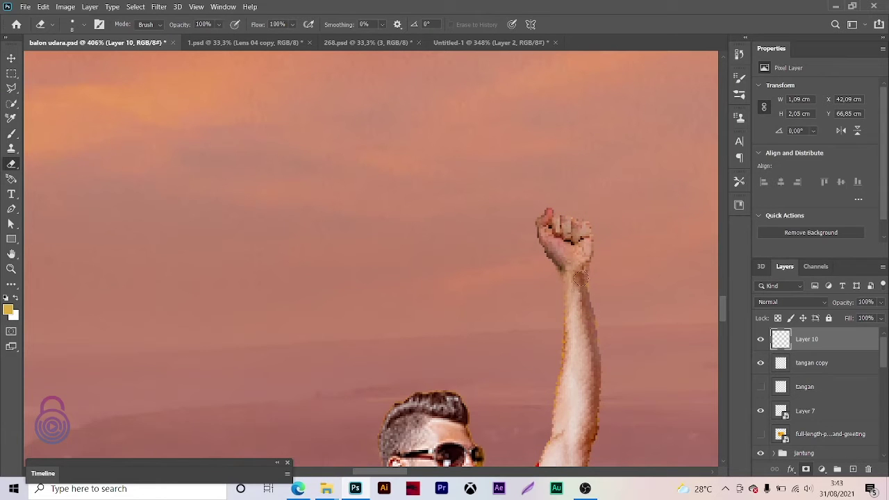
{"action": "key", "text": "z"}
{"action": "scroll", "coordinate": [552, 276], "scroll_direction": "down", "scroll_amount": 5}
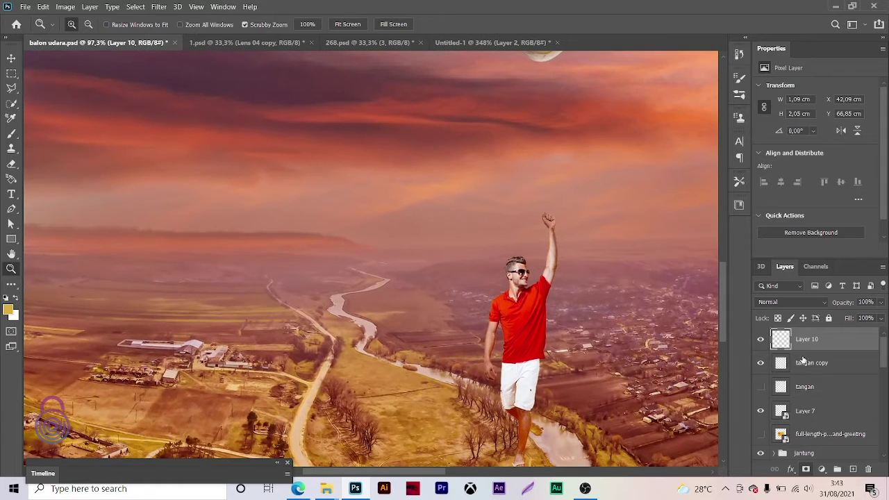
{"action": "left_click", "coordinate": [805, 363], "text": "ctrl"}
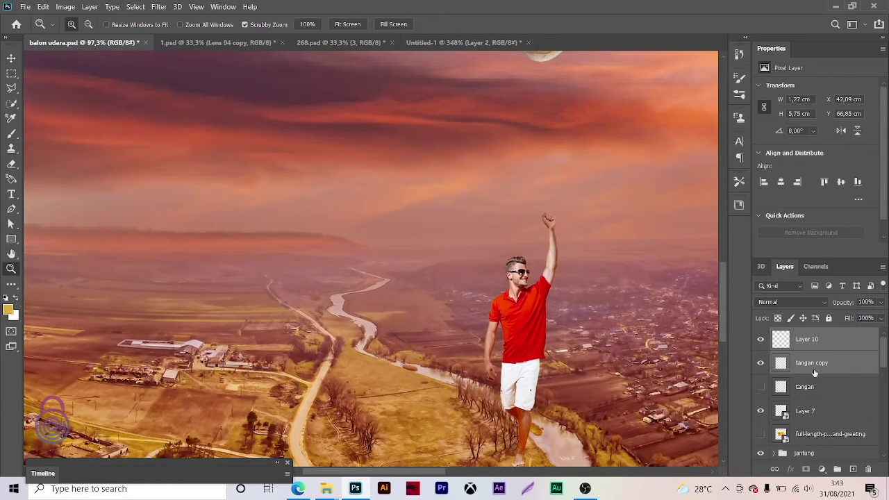
- Group the man, arm and fist layers as 'orang' and merge them into one layer
{"action": "left_click", "coordinate": [806, 410], "text": "ctrl"}
{"action": "key", "text": "ctrl+g"}
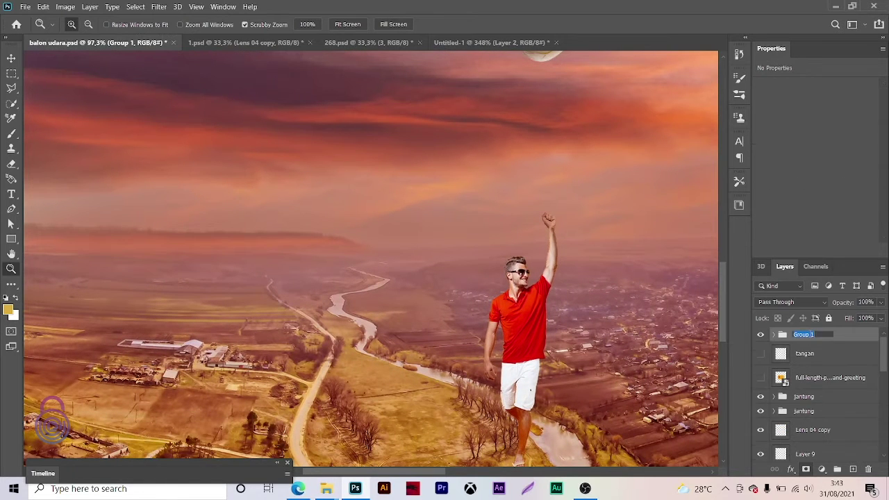
{"action": "type", "text": "orang"}
{"action": "key", "text": "Return"}
{"action": "right_click", "coordinate": [809, 338]}
{"action": "left_click", "coordinate": [743, 388]}
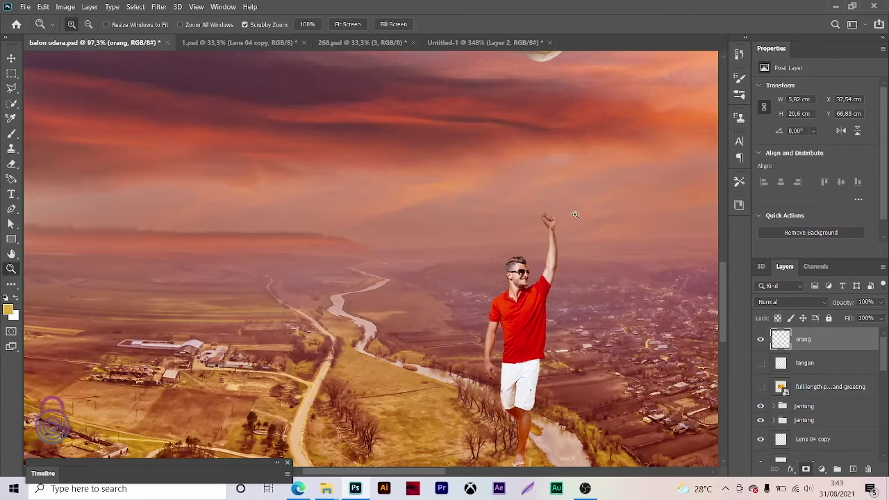
- Shrink and move the man down-right so he stands below the balloons
{"action": "left_click_drag", "start_coordinate": [531, 318], "coordinate": [479, 318]}
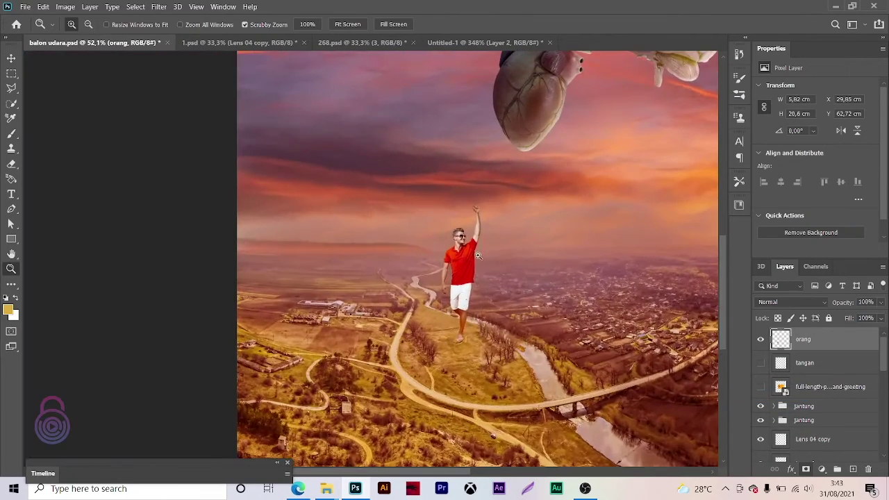
{"action": "key", "text": "v"}
{"action": "mouse_move", "coordinate": [456, 264]}
{"action": "left_mouse_down"}
{"action": "mouse_move", "coordinate": [561, 264]}
{"action": "mouse_move", "coordinate": [400, 270]}
{"action": "mouse_move", "coordinate": [451, 222]}
{"action": "mouse_move", "coordinate": [438, 232]}
{"action": "left_mouse_up"}
{"action": "left_click_drag", "start_coordinate": [427, 271], "coordinate": [435, 288]}
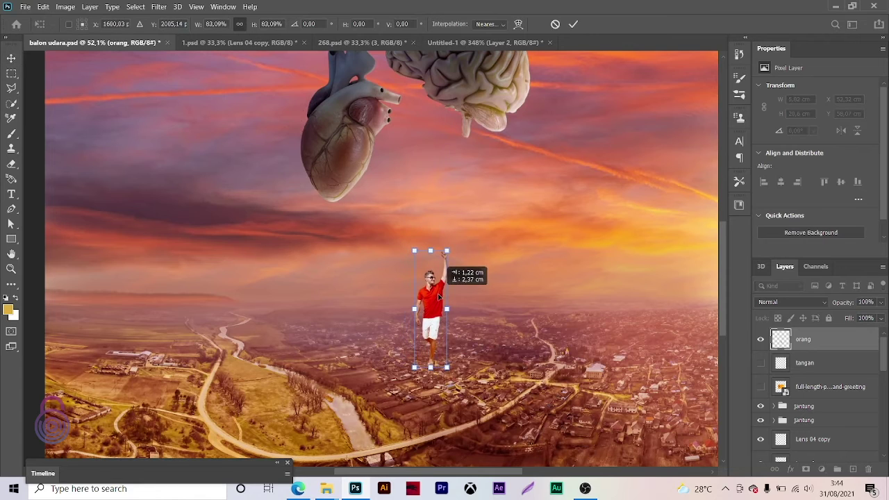
{"action": "left_click", "coordinate": [572, 24]}
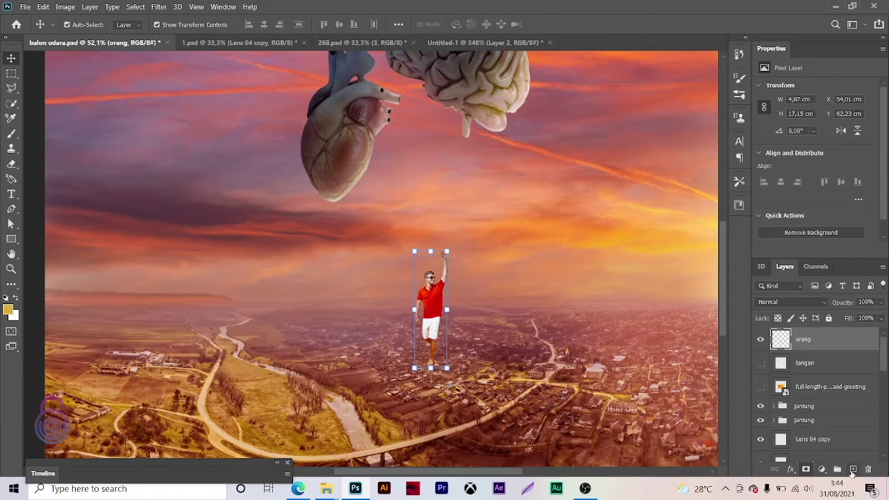
- Add an empty layer named 'tali' and darken the man with a clipped Levels output of 110
{"action": "left_click", "coordinate": [852, 470]}
{"action": "type", "text": "i"}
{"action": "key", "text": "Return"}
{"action": "key", "text": "b"}
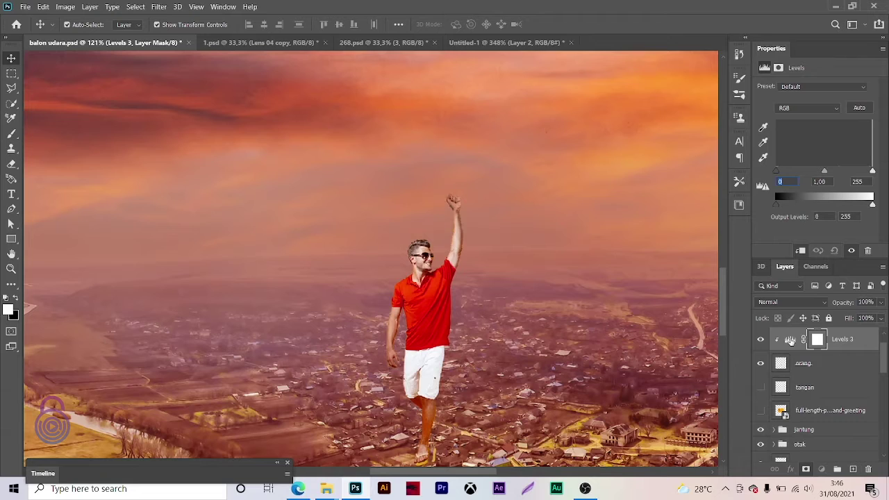
{"action": "mouse_move", "coordinate": [872, 205]}
{"action": "left_mouse_down"}
{"action": "mouse_move", "coordinate": [815, 206]}
{"action": "mouse_move", "coordinate": [818, 226]}
{"action": "left_mouse_up"}
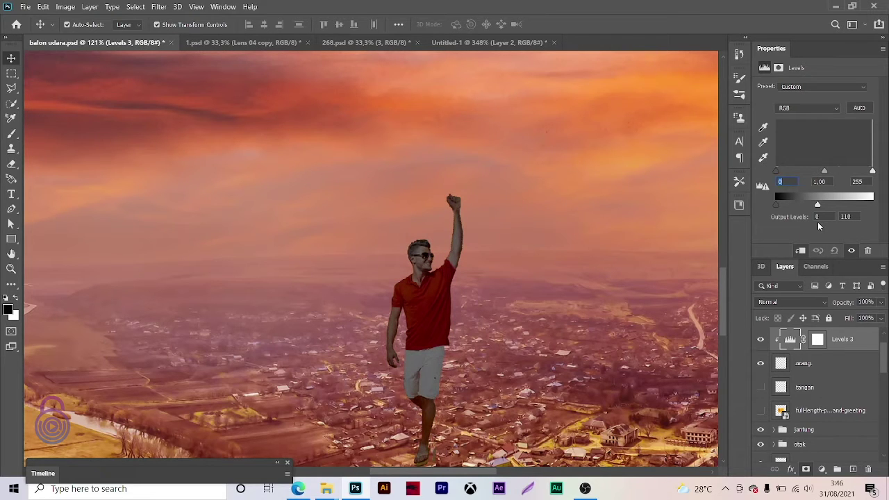
- Clip a Hue/Saturation (Saturation -35) and a Color Balance (Red +45) layer to the man
{"action": "left_click", "coordinate": [822, 470]}
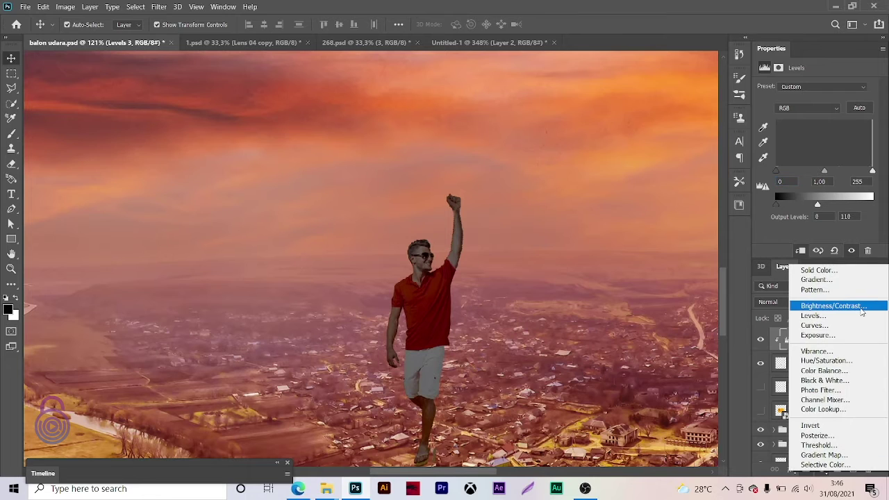
{"action": "left_click", "coordinate": [844, 360]}
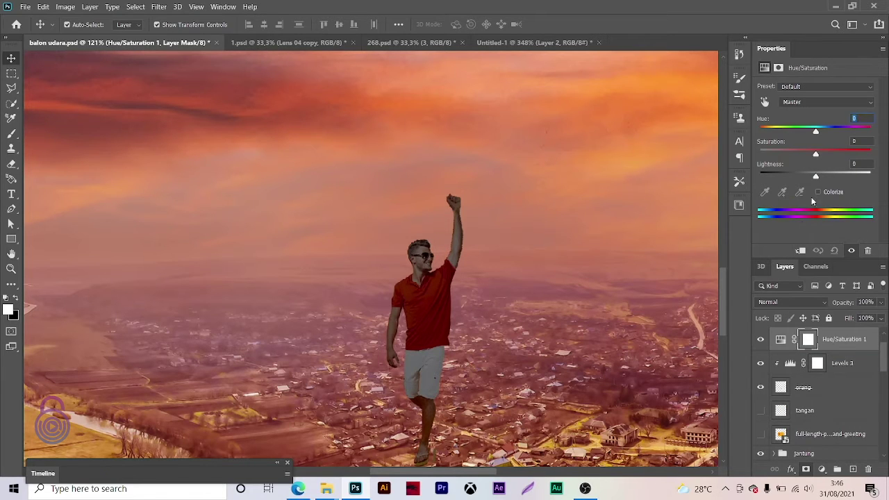
{"action": "key", "text": "ctrl+alt+g"}
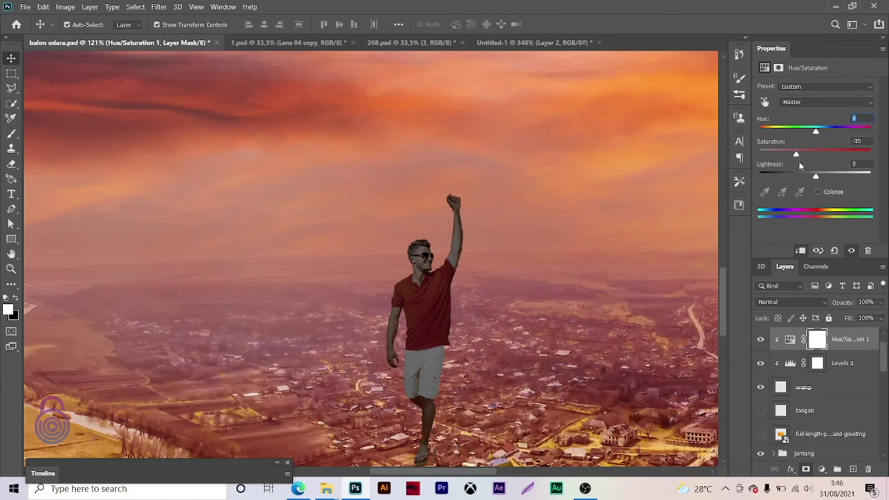
{"action": "left_click", "coordinate": [822, 470]}
{"action": "left_click", "coordinate": [824, 367]}
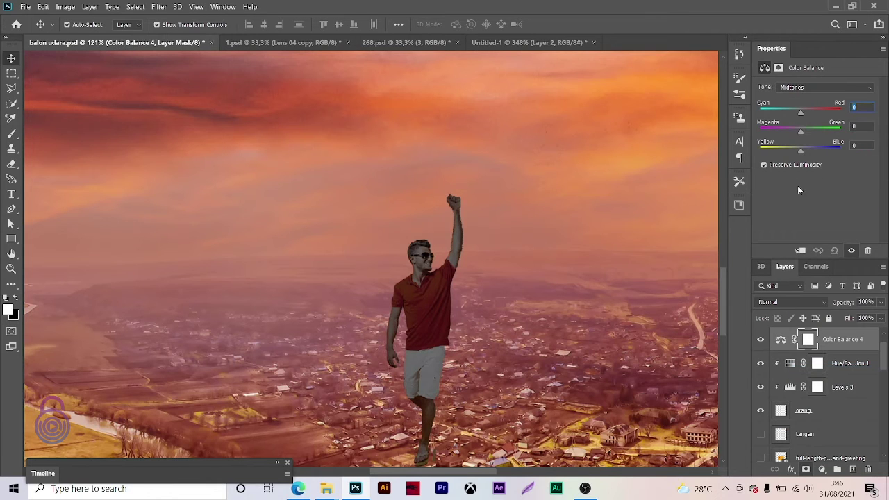
{"action": "key", "text": "ctrl+alt+g"}
{"action": "type", "text": "+45"}
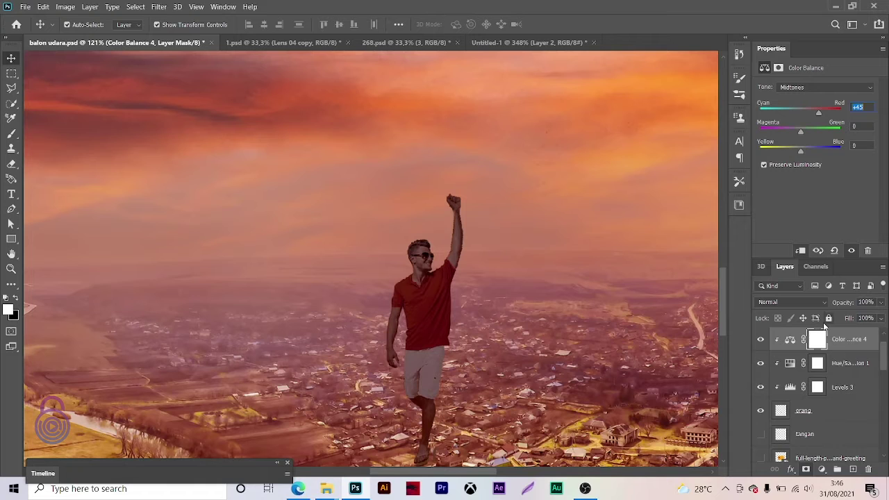
- Invert the Levels 3 mask and paint the darkening back onto the man with a 46% soft brush
{"action": "left_click", "coordinate": [817, 389]}
{"action": "key", "text": "ctrl+i"}
{"action": "key", "text": "b"}
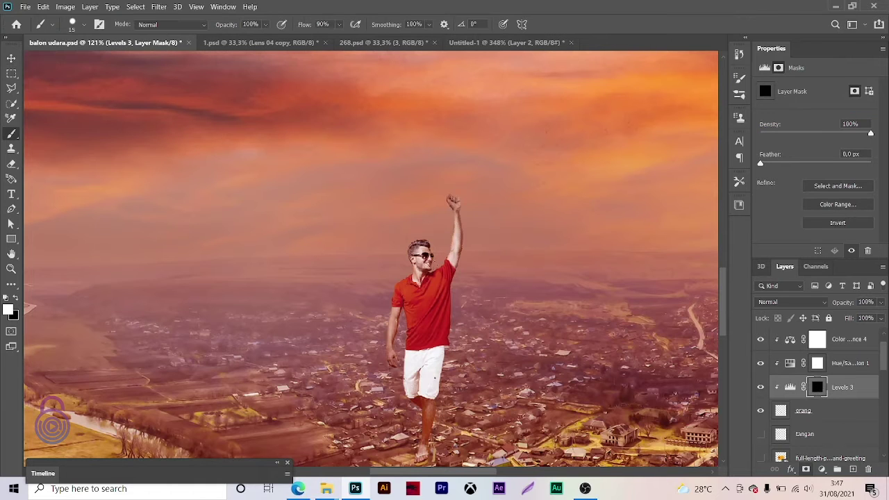
{"action": "left_click_drag", "start_coordinate": [426, 274], "coordinate": [402, 295]}
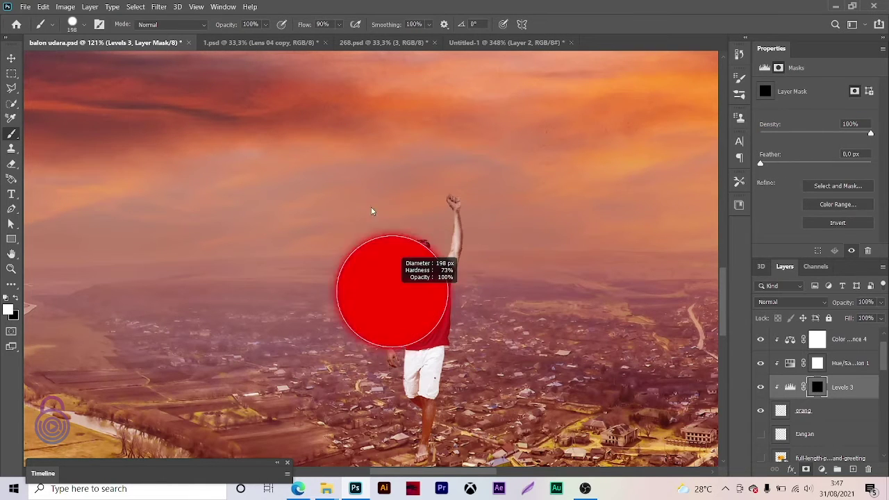
{"action": "left_click_drag", "start_coordinate": [265, 25], "coordinate": [250, 40]}
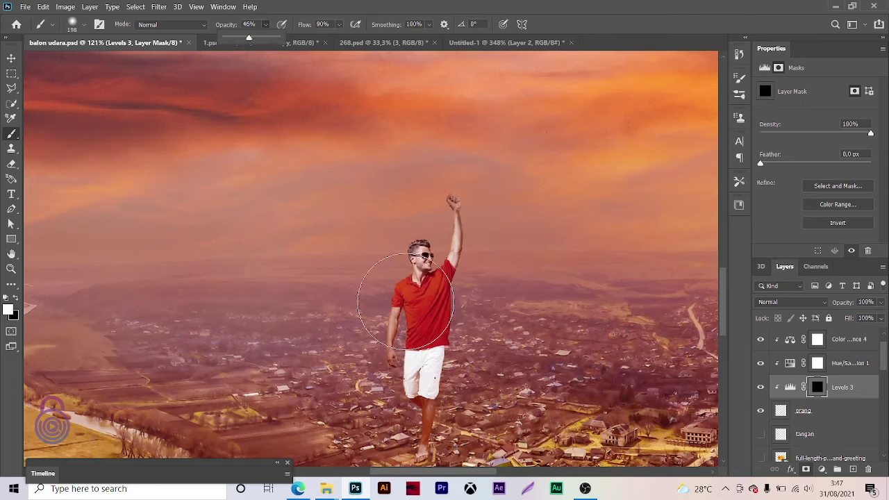
{"action": "left_click_drag", "start_coordinate": [422, 367], "coordinate": [399, 368]}
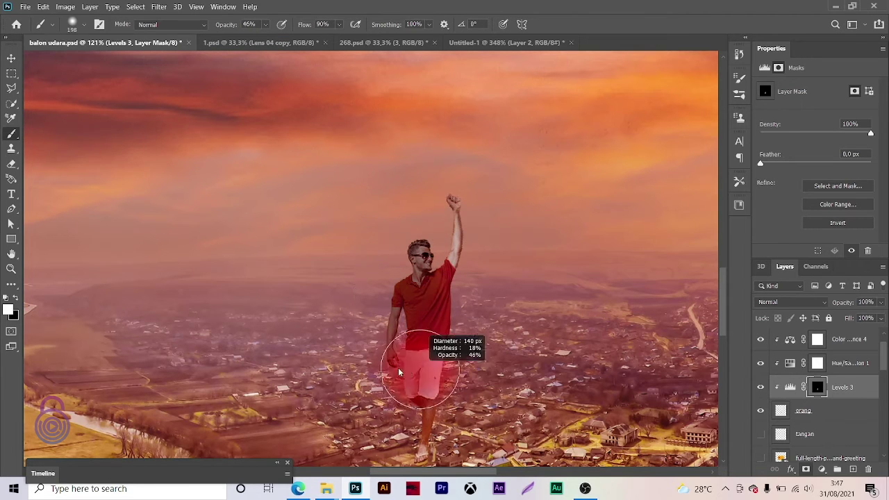
{"action": "mouse_move", "coordinate": [409, 268]}
{"action": "left_mouse_down"}
{"action": "mouse_move", "coordinate": [425, 241]}
{"action": "mouse_move", "coordinate": [427, 404]}
{"action": "left_mouse_up"}
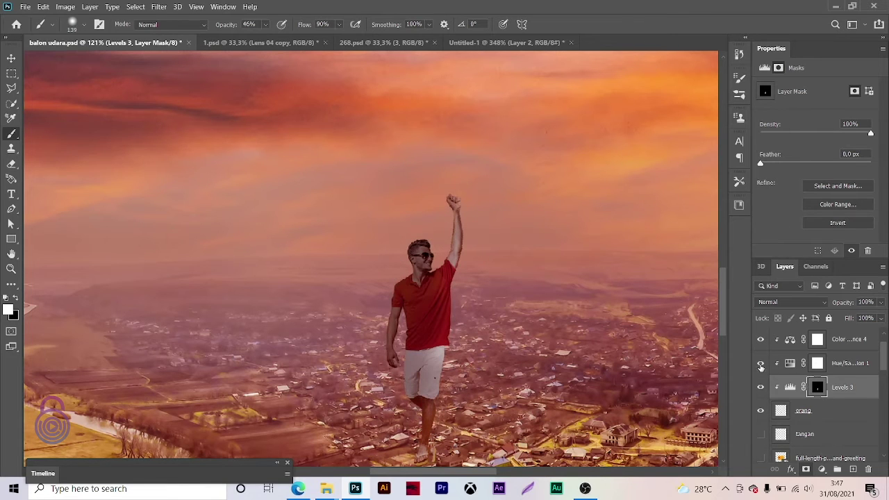
{"action": "left_click", "coordinate": [824, 469]}
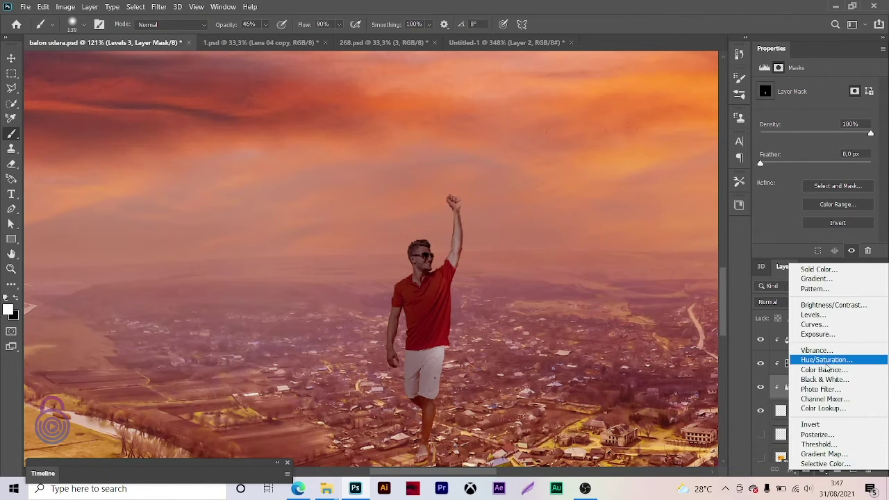
- Add a pale yellow #fff8be Solid Color fill layer
{"action": "left_click", "coordinate": [822, 314]}
{"action": "left_click", "coordinate": [824, 470]}
{"action": "left_click", "coordinate": [818, 267]}
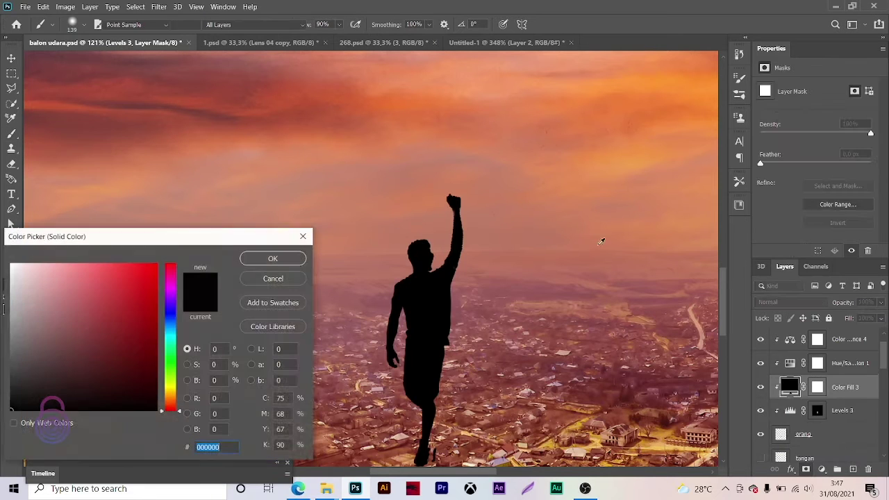
{"action": "type", "text": "fff8be"}
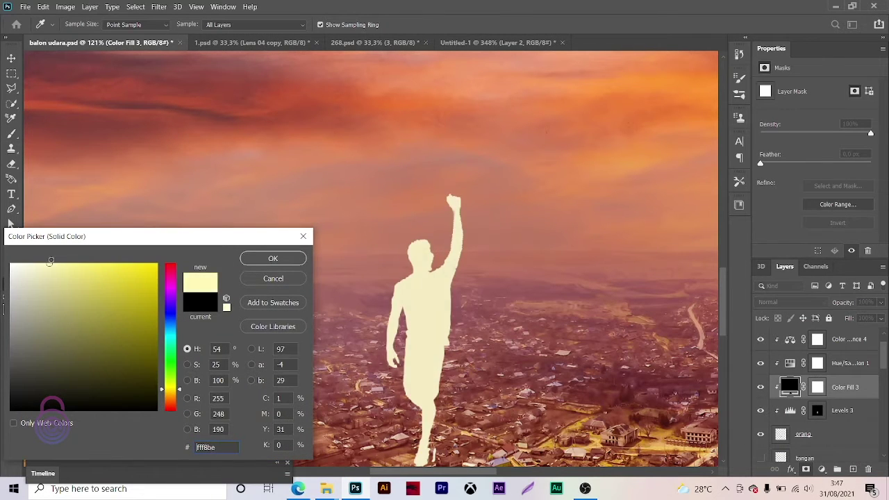
{"action": "left_click", "coordinate": [249, 258]}
- Move the fill to the top, set it to Color Dodge and invert its mask to black
{"action": "left_click_drag", "start_coordinate": [837, 387], "coordinate": [833, 339]}
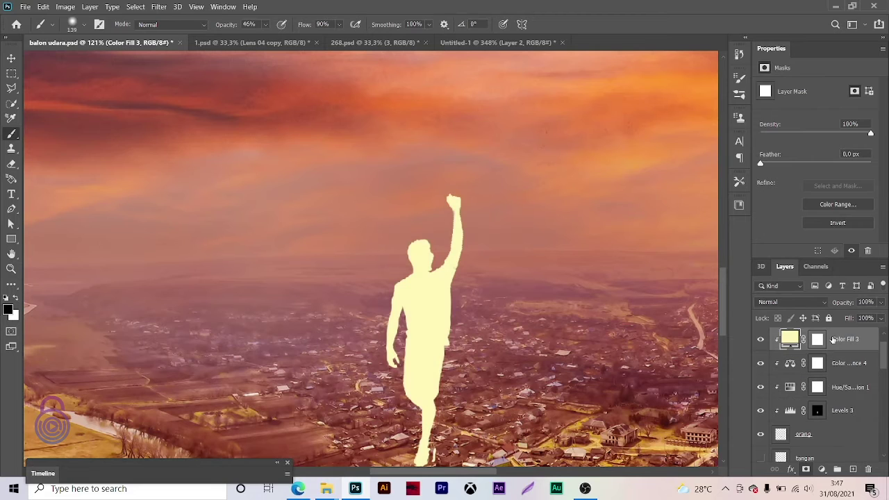
{"action": "left_click", "coordinate": [792, 302]}
{"action": "left_click", "coordinate": [771, 288]}
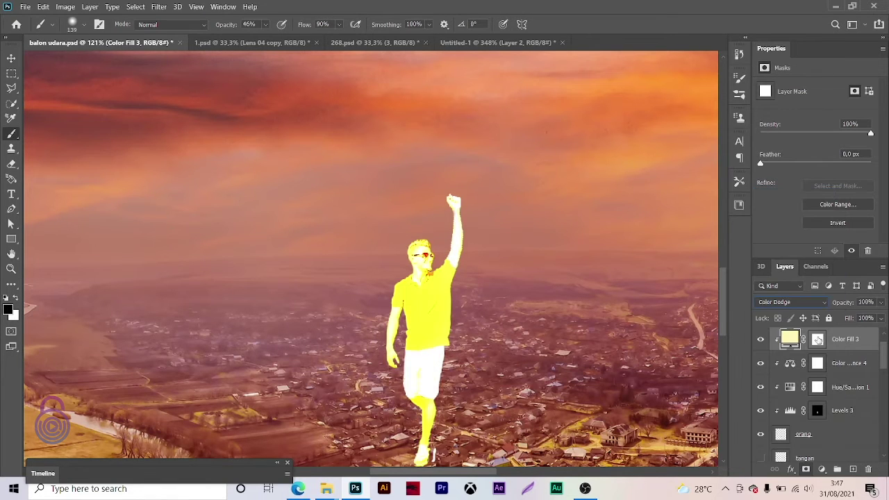
{"action": "left_click", "coordinate": [818, 339]}
{"action": "key", "text": "ctrl+i"}
- Pick a soft brush and shrink it to 119 px for painting highlights
{"action": "right_click", "coordinate": [484, 365]}
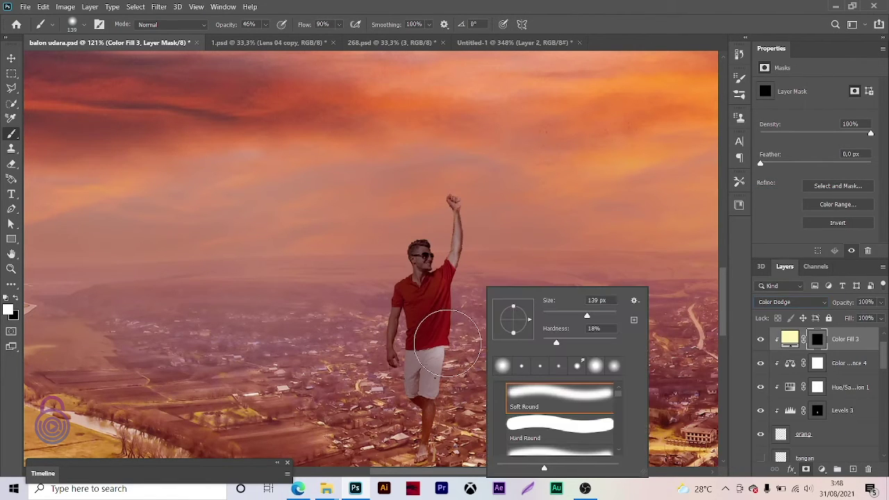
{"action": "key", "text": "Escape"}
{"action": "key", "text": "v"}
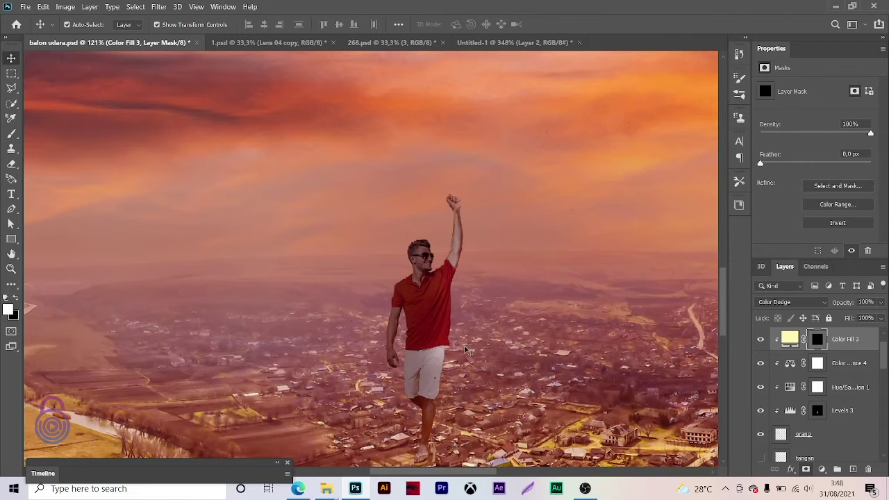
{"action": "key", "text": "b"}
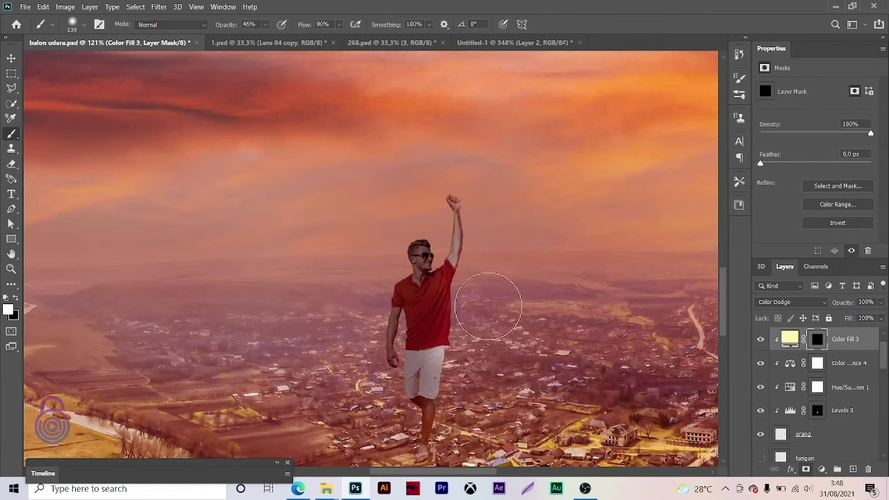
{"action": "key", "text": "bracketleft"}
{"action": "key", "text": "bracketleft"}
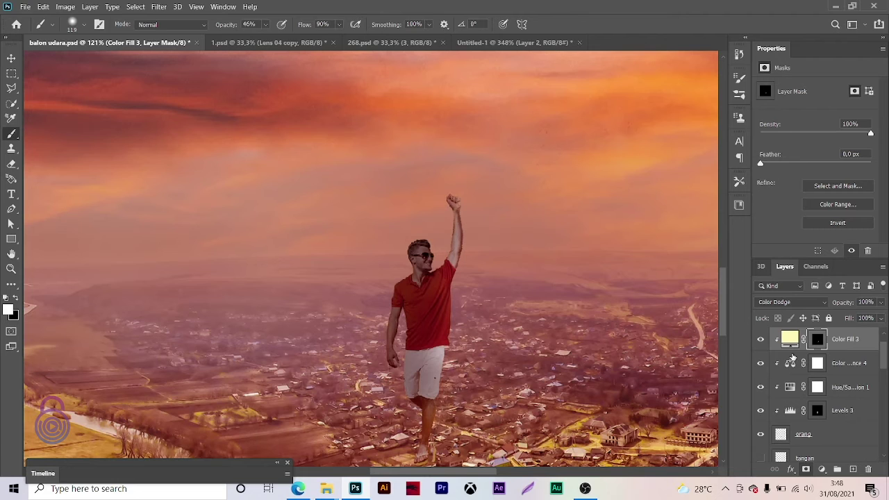
{"action": "left_click", "coordinate": [821, 470]}
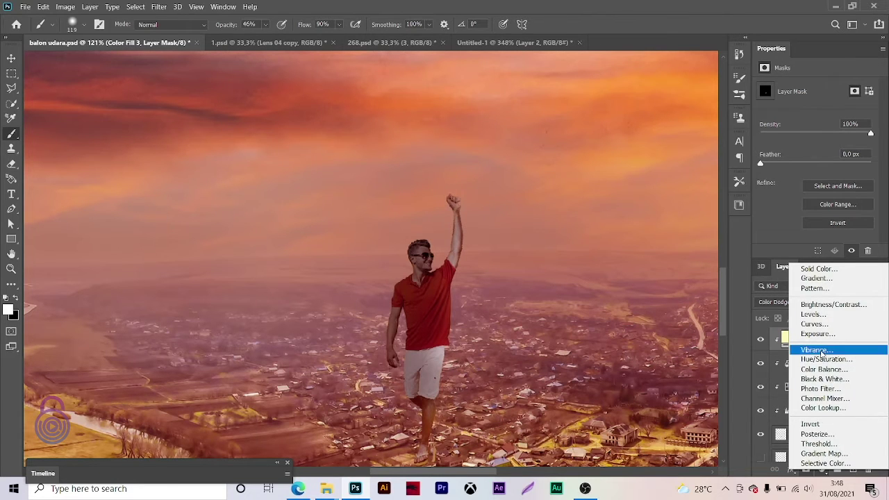
- Add a Brightness/Contrast layer with brightness 150 and contrast 100, and invert its mask
{"action": "left_click", "coordinate": [819, 306]}
{"action": "type", "text": "150"}
{"action": "key", "text": "Tab"}
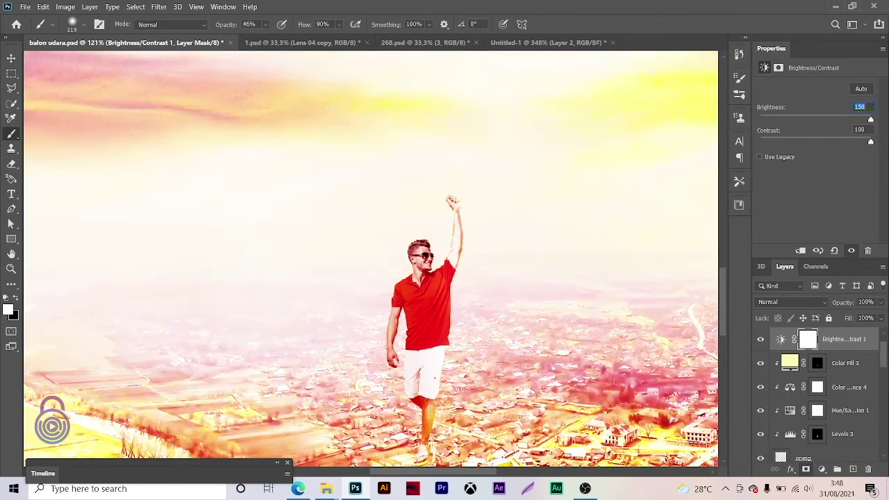
{"action": "type", "text": "100"}
{"action": "key", "text": "Tab"}
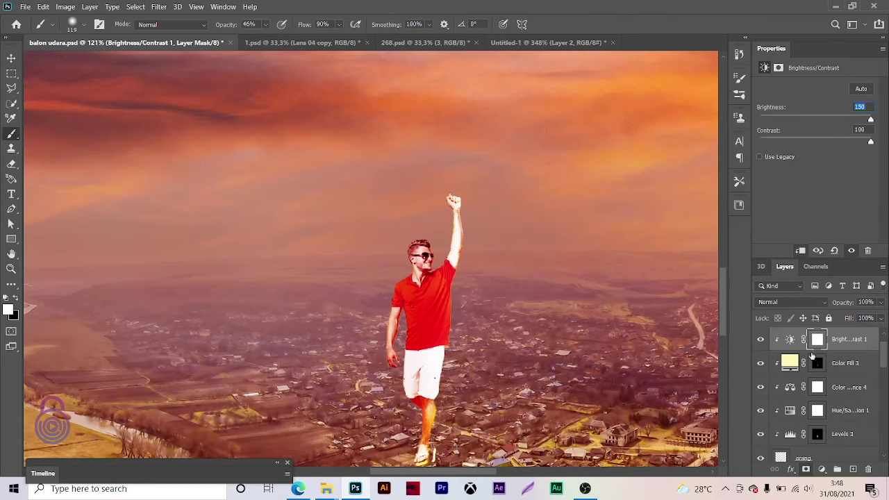
{"action": "left_click", "coordinate": [818, 338]}
{"action": "key", "text": "ctrl+i"}
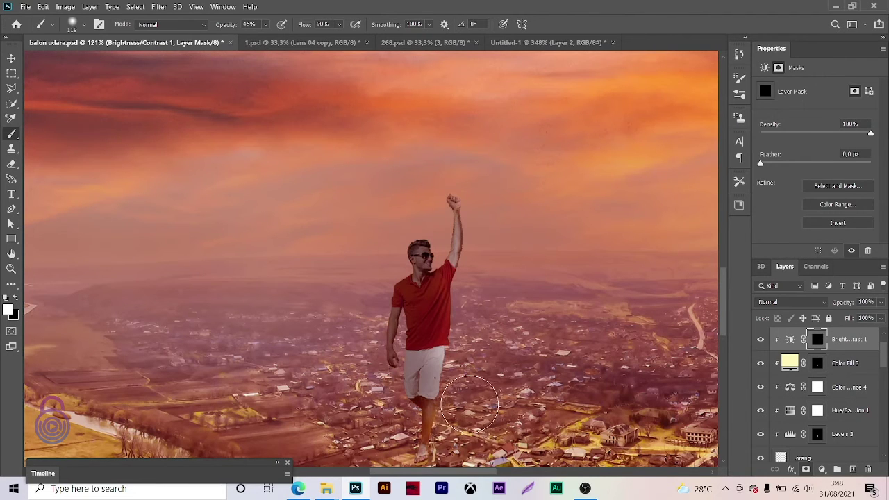
- Paint white on the mask along the right edge of the man's raised arm
{"action": "key", "text": "z"}
{"action": "mouse_move", "coordinate": [438, 261]}
{"action": "left_mouse_down"}
{"action": "mouse_move", "coordinate": [473, 261]}
{"action": "mouse_move", "coordinate": [442, 304]}
{"action": "left_mouse_up"}
{"action": "key", "text": "b"}
{"action": "key", "text": "x"}
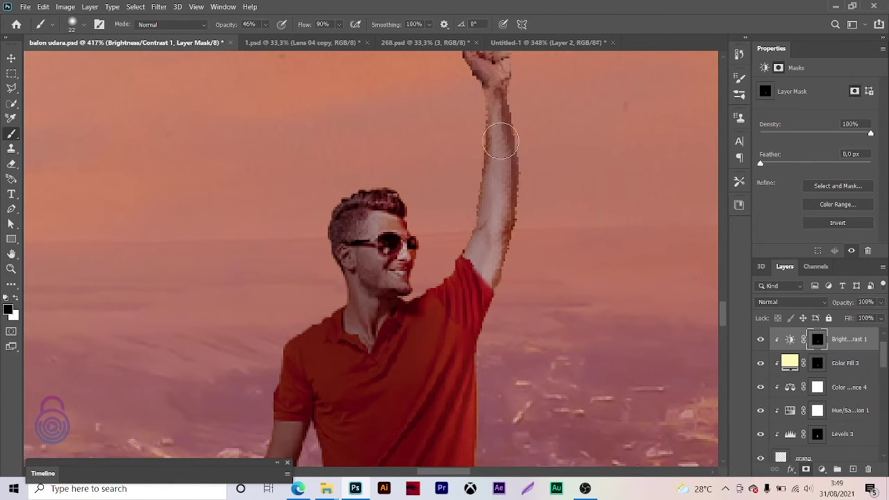
{"action": "left_click_drag", "start_coordinate": [532, 188], "coordinate": [507, 320]}
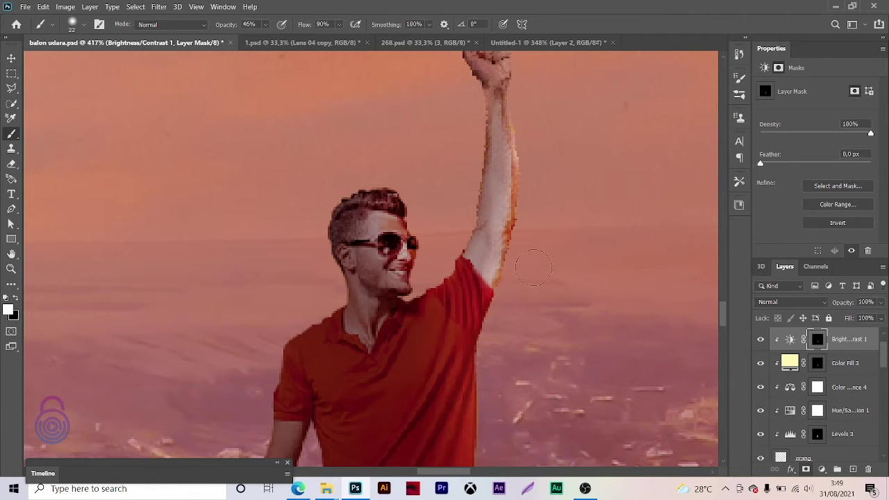
{"action": "scroll", "coordinate": [533, 267], "scroll_direction": "down", "scroll_amount": 5}
{"action": "mouse_move", "coordinate": [520, 215]}
{"action": "left_mouse_down"}
{"action": "mouse_move", "coordinate": [532, 213]}
{"action": "mouse_move", "coordinate": [516, 200]}
{"action": "left_mouse_up"}
{"action": "scroll", "coordinate": [532, 294], "scroll_direction": "down", "scroll_amount": 4}
{"action": "scroll", "coordinate": [500, 379], "scroll_direction": "down", "scroll_amount": 8}
{"action": "mouse_move", "coordinate": [455, 222]}
{"action": "left_mouse_down"}
{"action": "mouse_move", "coordinate": [459, 340]}
{"action": "mouse_move", "coordinate": [475, 420]}
{"action": "left_mouse_up"}
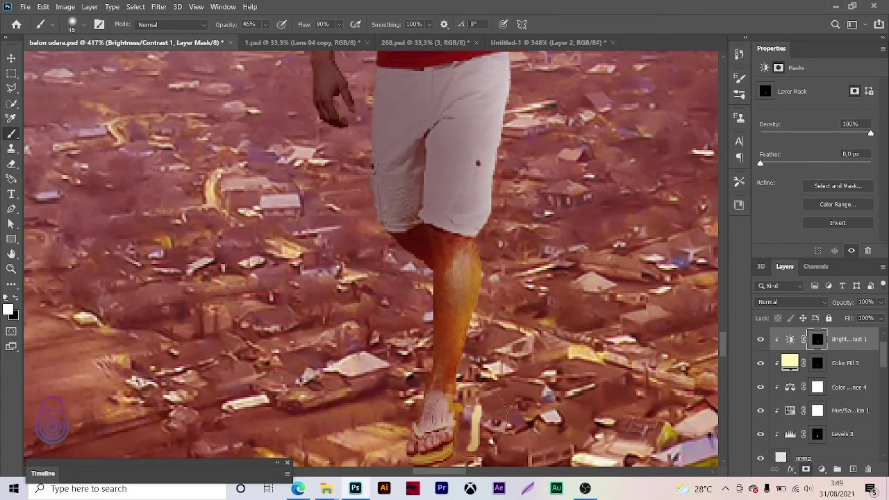
{"action": "scroll", "coordinate": [500, 263], "scroll_direction": "up", "scroll_amount": 3}
- Brighten the shirt's left edge to the collar and the arm's left edge to the shoulder
{"action": "key", "text": "z"}
{"action": "left_click_drag", "start_coordinate": [604, 174], "coordinate": [486, 174]}
{"action": "left_click_drag", "start_coordinate": [431, 125], "coordinate": [527, 125]}
{"action": "key", "text": "b"}
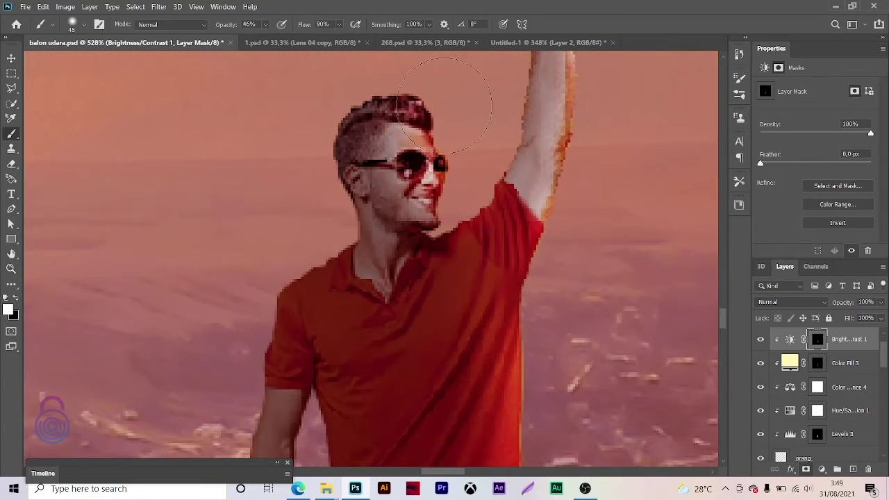
{"action": "scroll", "coordinate": [388, 139], "scroll_direction": "down", "scroll_amount": 4}
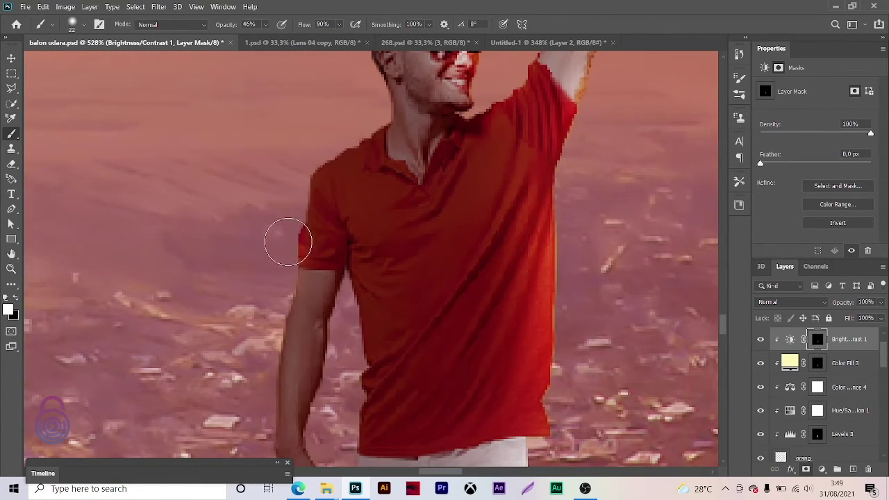
{"action": "mouse_move", "coordinate": [288, 242]}
{"action": "left_mouse_down"}
{"action": "mouse_move", "coordinate": [318, 169]}
{"action": "mouse_move", "coordinate": [347, 127]}
{"action": "left_mouse_up"}
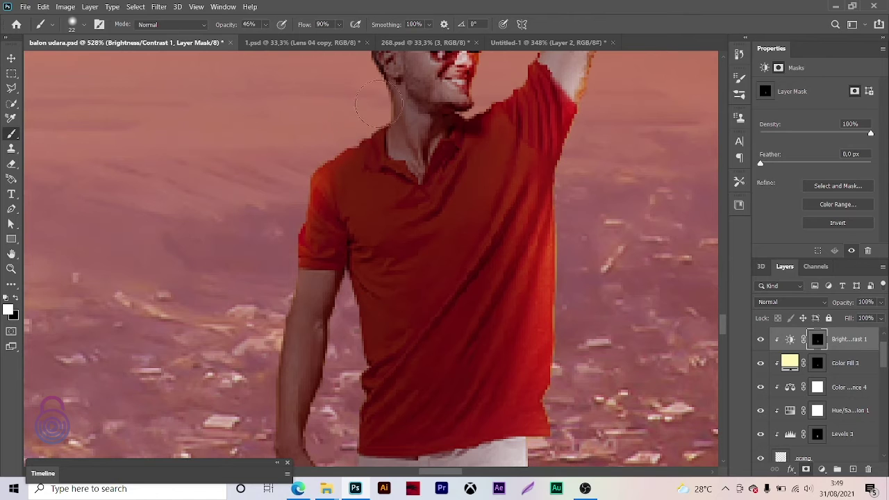
{"action": "left_click_drag", "start_coordinate": [313, 261], "coordinate": [390, 88]}
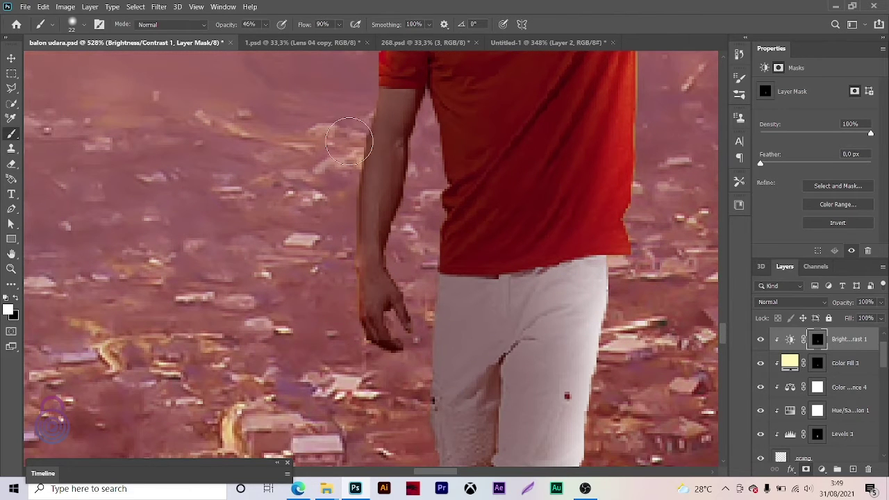
{"action": "mouse_move", "coordinate": [360, 256]}
{"action": "left_mouse_down"}
{"action": "mouse_move", "coordinate": [364, 124]}
{"action": "mouse_move", "coordinate": [229, 155]}
{"action": "left_mouse_up"}
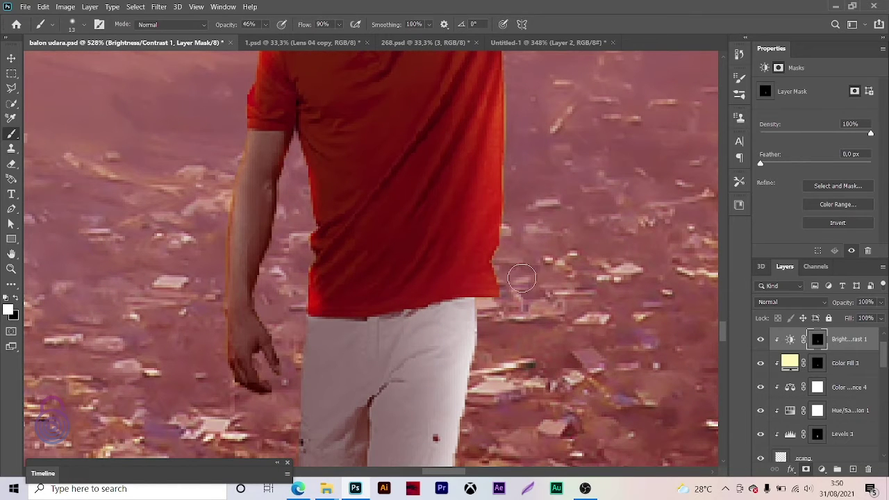
- Move the Brightness/Contrast mask onto Color Fill 3, replacing its mask, and undo a stray stroke
{"action": "mouse_move", "coordinate": [817, 340]}
{"action": "left_mouse_down"}
{"action": "mouse_move", "coordinate": [816, 364]}
{"action": "mouse_move", "coordinate": [842, 375]}
{"action": "left_mouse_up"}
{"action": "key", "text": "Return"}
{"action": "left_click_drag", "start_coordinate": [302, 224], "coordinate": [405, 113]}
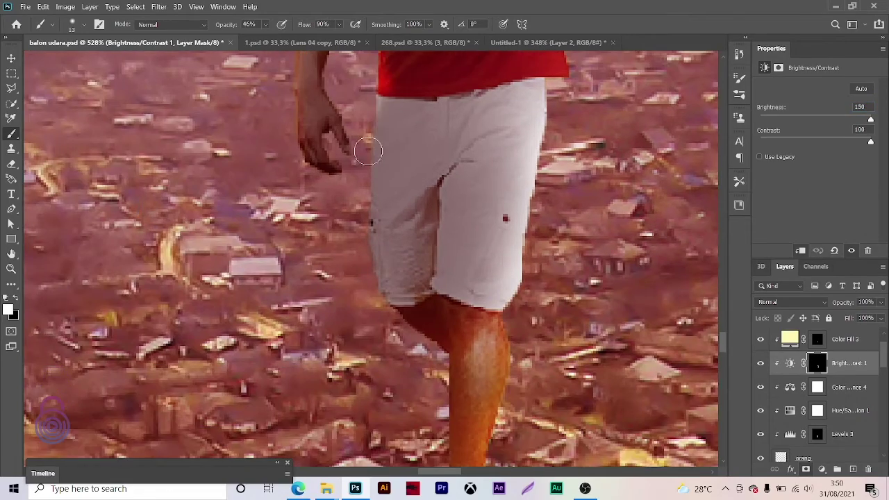
{"action": "mouse_move", "coordinate": [368, 151]}
{"action": "left_mouse_down"}
{"action": "mouse_move", "coordinate": [386, 305]}
{"action": "mouse_move", "coordinate": [464, 320]}
{"action": "left_mouse_up"}
{"action": "key", "text": "ctrl+z"}
- Fit the man in view and set the brush to size 73 at 14% opacity
{"action": "key", "text": "z"}
{"action": "key", "text": "ctrl+0"}
{"action": "key", "text": "ctrl+0"}
{"action": "key", "text": "b"}
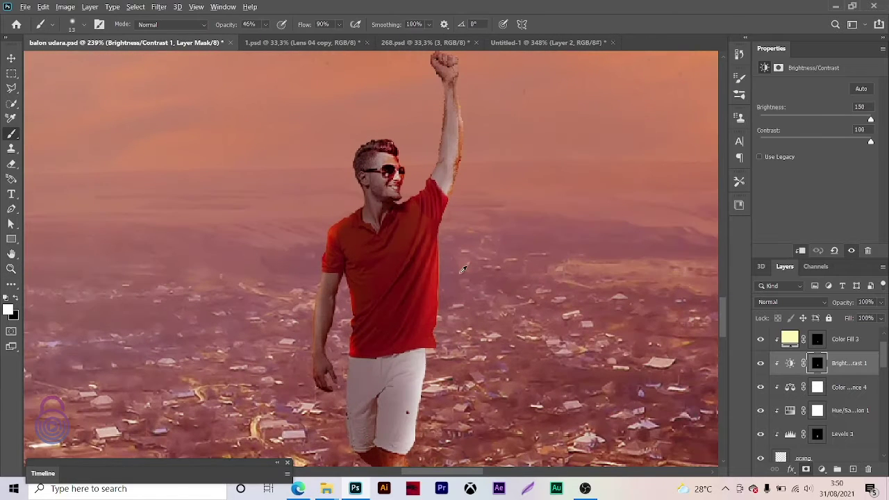
{"action": "key", "text": "bracketright"}
{"action": "key", "text": "bracketright"}
{"action": "key", "text": "bracketright"}
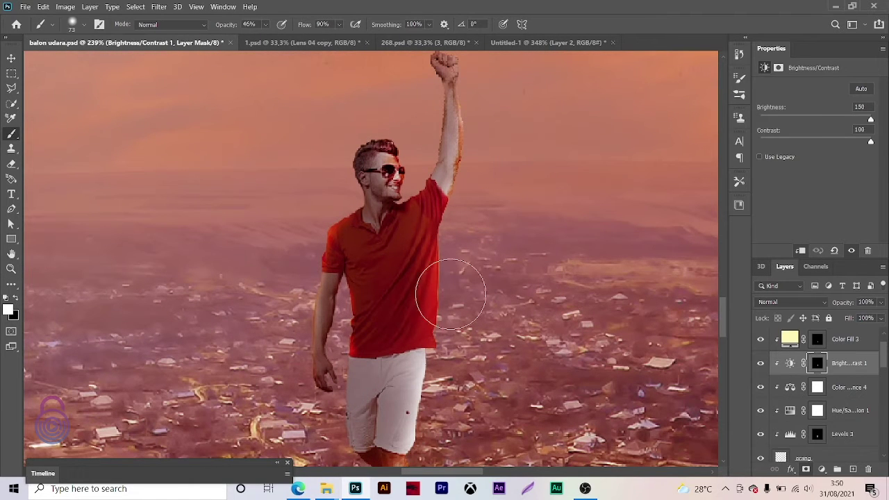
{"action": "left_click", "coordinate": [265, 26]}
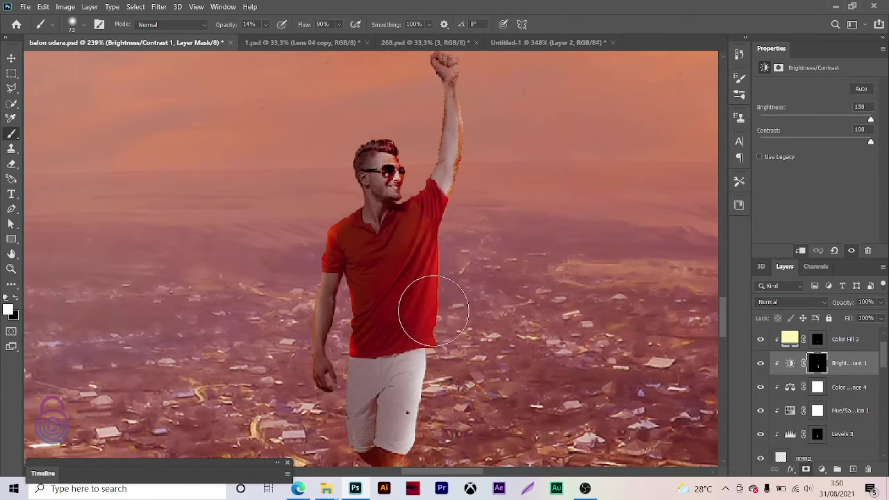
{"action": "scroll", "coordinate": [403, 320], "scroll_direction": "down", "scroll_amount": 3}
{"action": "scroll", "coordinate": [432, 260], "scroll_direction": "up", "scroll_amount": 3}
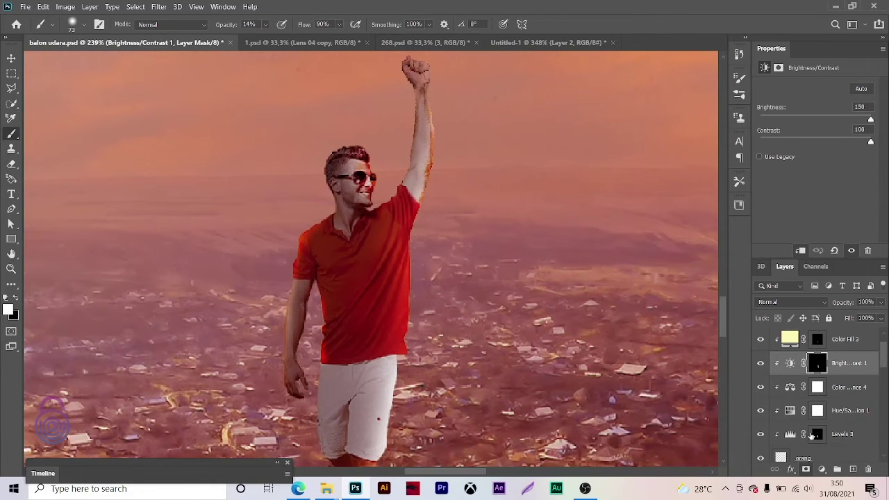
{"action": "left_click", "coordinate": [811, 436]}
- Raise the brush opacity to 87% and zoom out to review the whole scene
{"action": "key", "text": "8"}
{"action": "key", "text": "7"}
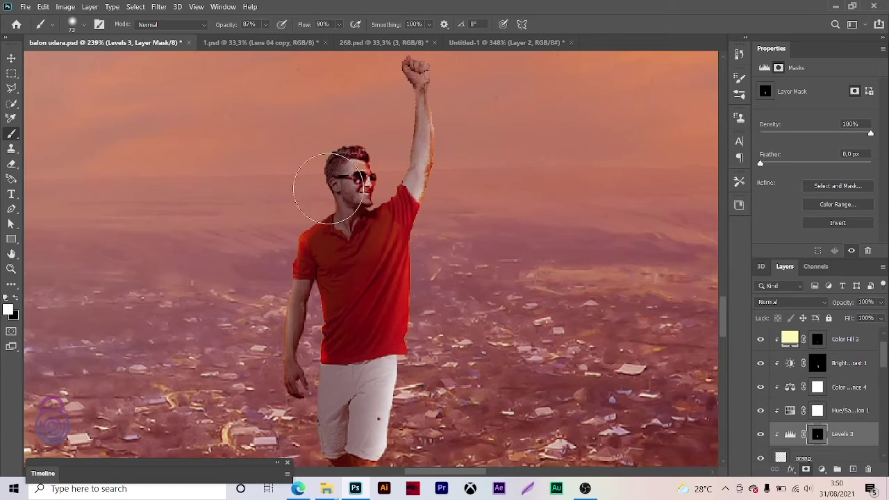
{"action": "scroll", "coordinate": [341, 357], "scroll_direction": "down", "scroll_amount": 3}
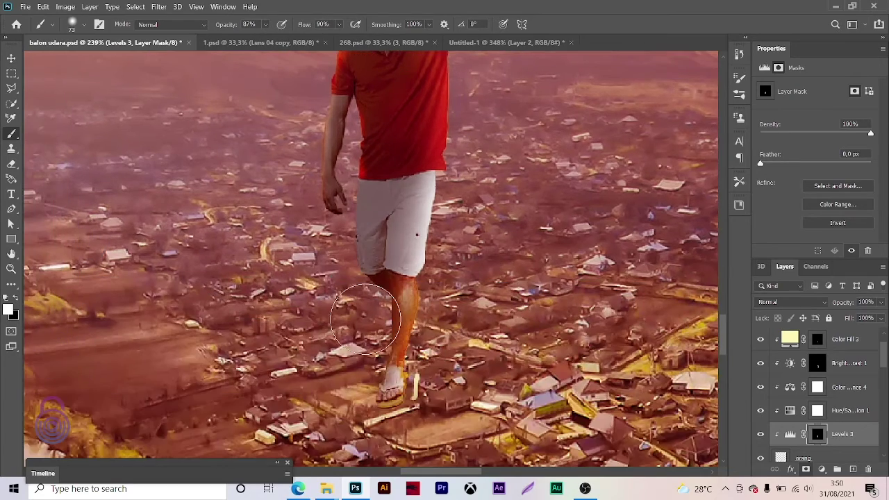
{"action": "scroll", "coordinate": [366, 320], "scroll_direction": "up", "scroll_amount": 3}
{"action": "scroll", "coordinate": [340, 250], "scroll_direction": "up", "scroll_amount": 3}
{"action": "key", "text": "z"}
{"action": "left_click", "coordinate": [375, 241], "text": "alt"}
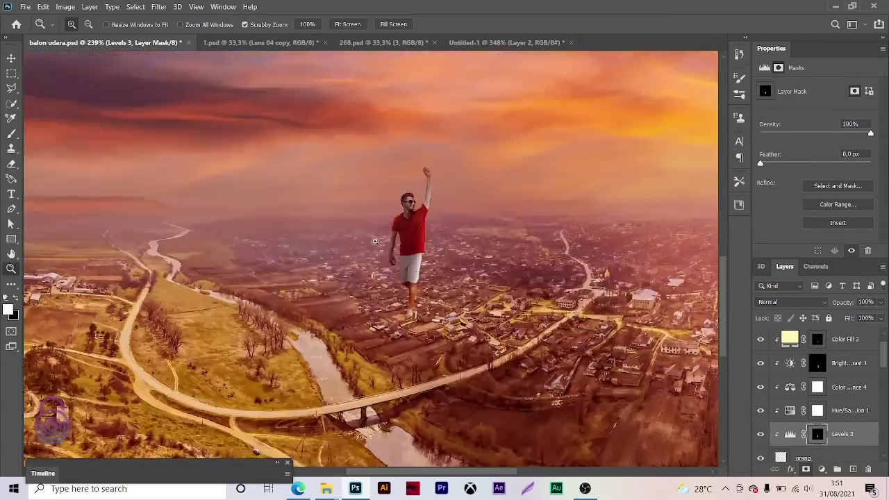
{"action": "mouse_move", "coordinate": [375, 241]}
{"action": "left_mouse_down"}
{"action": "mouse_move", "coordinate": [365, 226]}
{"action": "mouse_move", "coordinate": [444, 216]}
{"action": "left_mouse_up"}
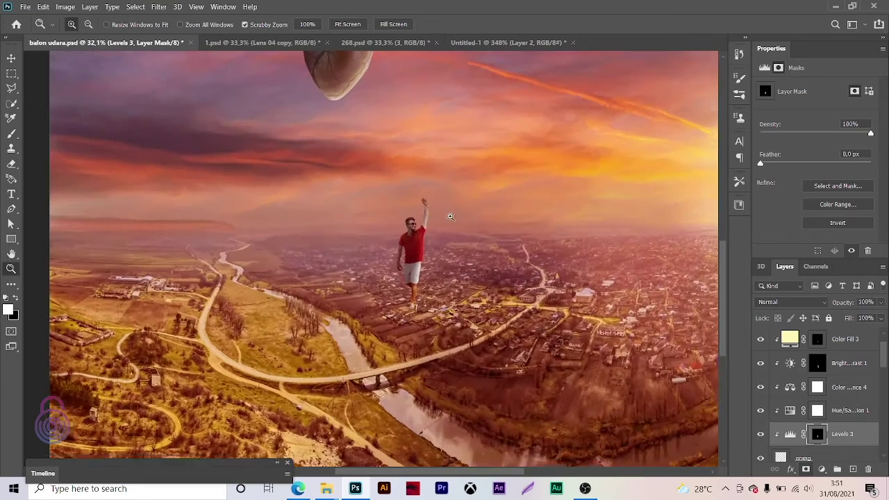
{"action": "left_click_drag", "start_coordinate": [411, 252], "coordinate": [649, 301]}
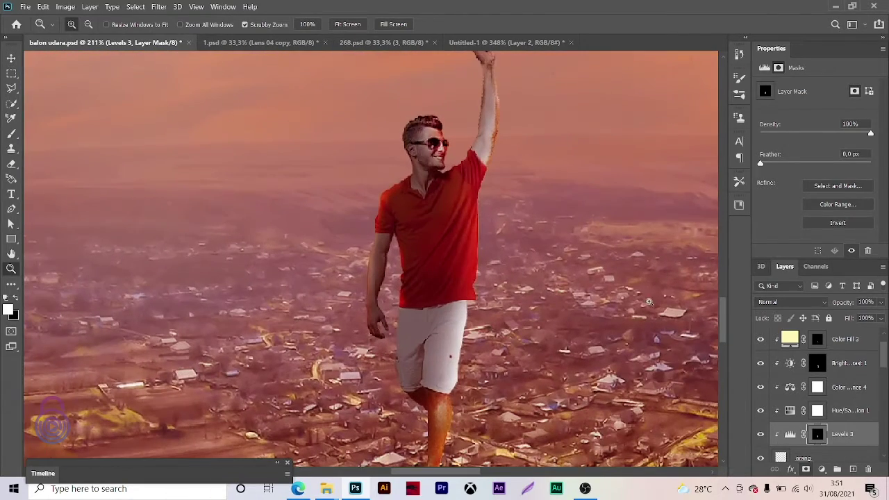
- Hide and delete the Color Fill 3 layer
{"action": "left_click", "coordinate": [761, 340]}
{"action": "left_click", "coordinate": [832, 340]}
{"action": "key", "text": "Delete"}
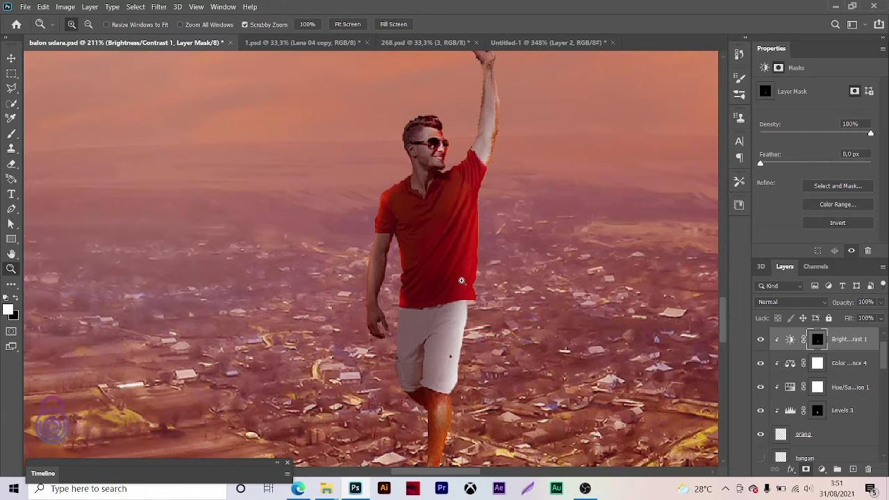
- Set the brush to 13% opacity and size 23, and zoom in on the man's feet
{"action": "key", "text": "b"}
{"action": "left_click", "coordinate": [266, 24]}
{"action": "left_click_drag", "start_coordinate": [274, 37], "coordinate": [237, 37]}
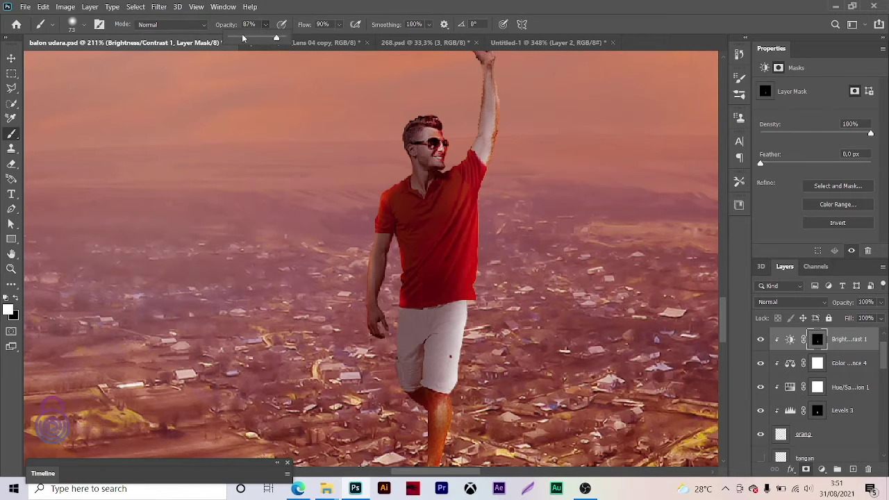
{"action": "left_click", "coordinate": [452, 272]}
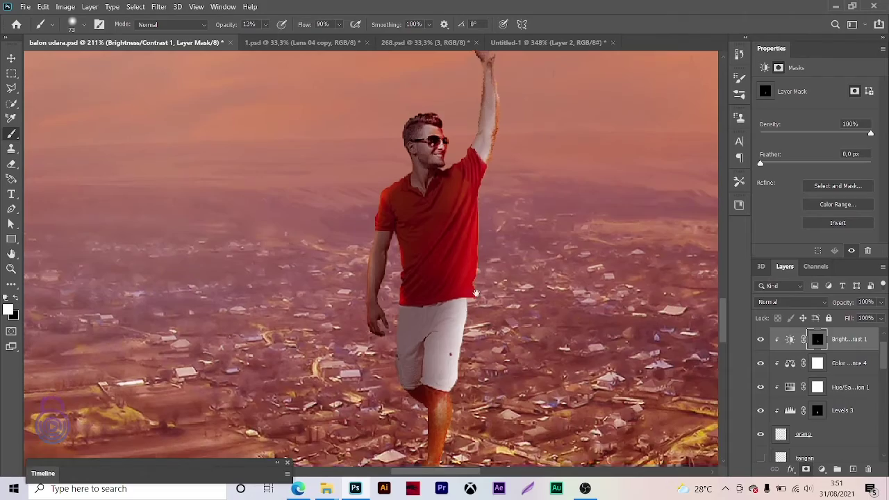
{"action": "scroll", "coordinate": [475, 293], "scroll_direction": "down", "scroll_amount": 2}
{"action": "right_click", "coordinate": [463, 188], "text": "alt"}
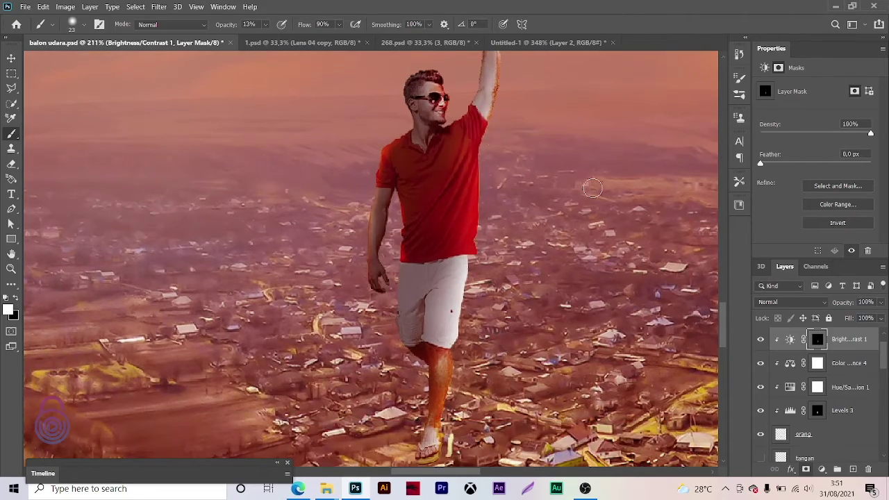
{"action": "left_click_drag", "start_coordinate": [479, 357], "coordinate": [526, 214]}
{"action": "key", "text": "z"}
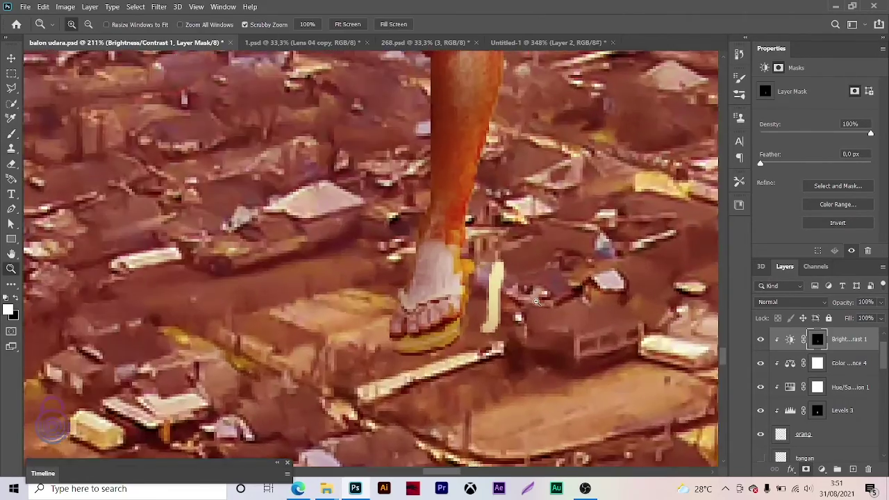
{"action": "left_click_drag", "start_coordinate": [497, 300], "coordinate": [494, 319]}
- Paint the Levels 3 mask up the man's leg at 96% opacity
{"action": "key", "text": "alt+bracketleft"}
{"action": "key", "text": "alt+bracketleft"}
{"action": "key", "text": "alt+bracketleft"}
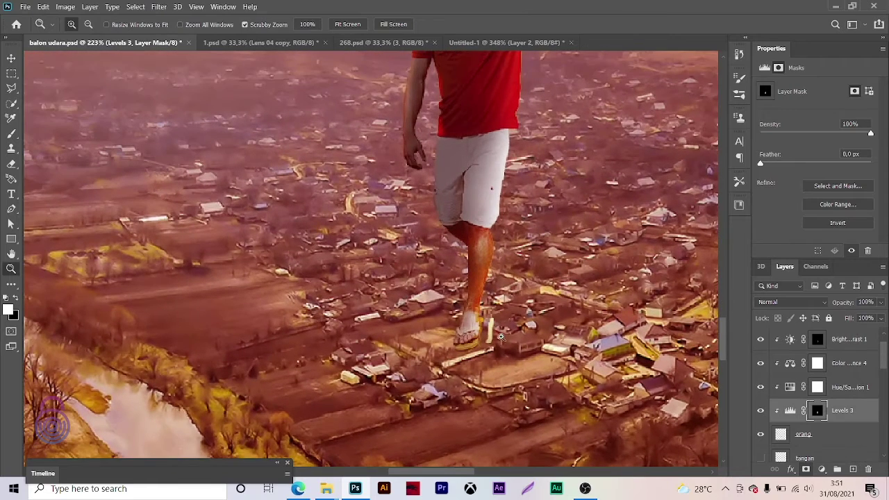
{"action": "key", "text": "b"}
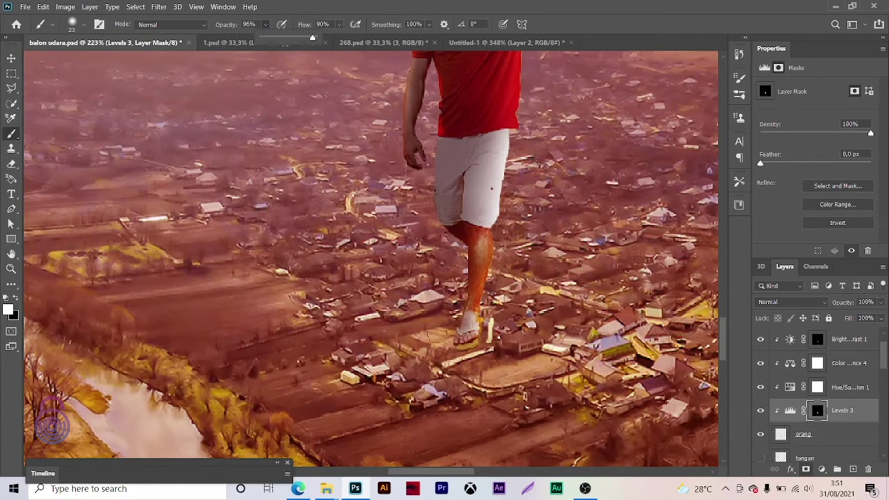
{"action": "key", "text": "9"}
{"action": "key", "text": "6"}
{"action": "left_click_drag", "start_coordinate": [467, 340], "coordinate": [472, 196]}
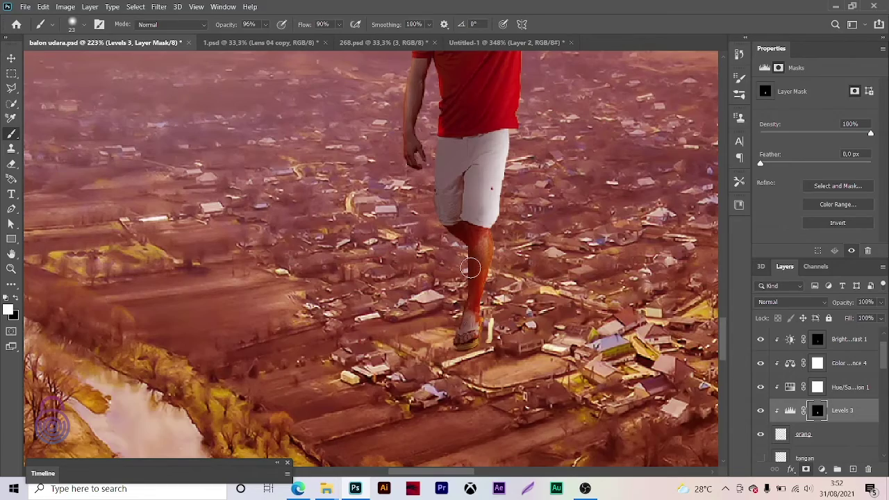
{"action": "key", "text": "z"}
{"action": "left_click", "coordinate": [439, 269], "text": "alt"}
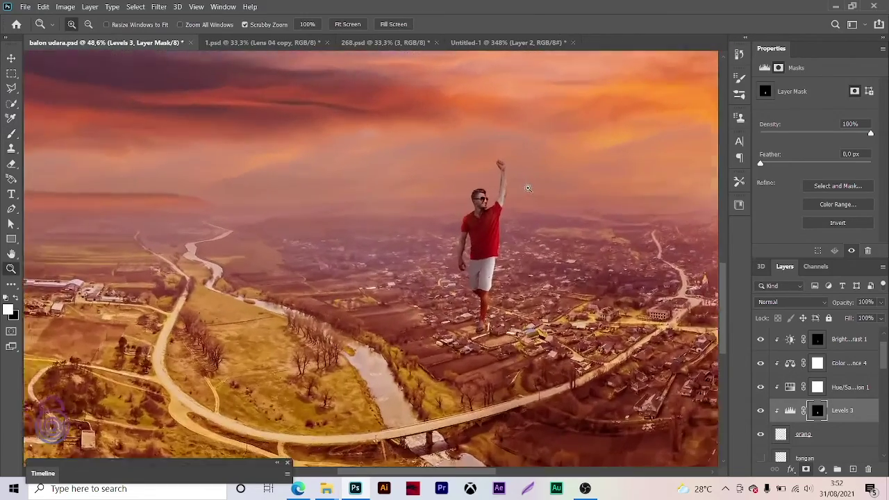
- Toggle the Color Balance layer to compare the leg, then zoom to the man's upper body
{"action": "left_click", "coordinate": [489, 236]}
{"action": "left_click", "coordinate": [760, 387]}
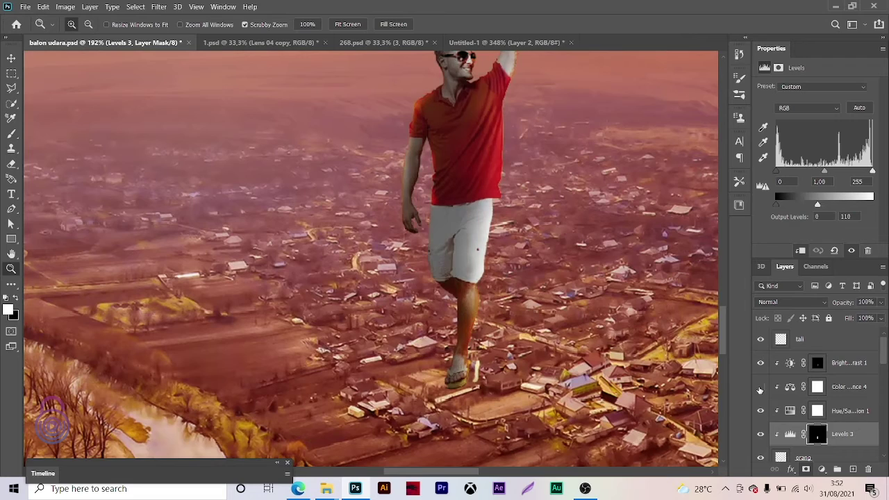
{"action": "left_click", "coordinate": [760, 386]}
{"action": "left_click", "coordinate": [760, 387]}
{"action": "key", "text": "ctrl+0"}
{"action": "left_click_drag", "start_coordinate": [539, 241], "coordinate": [577, 213]}
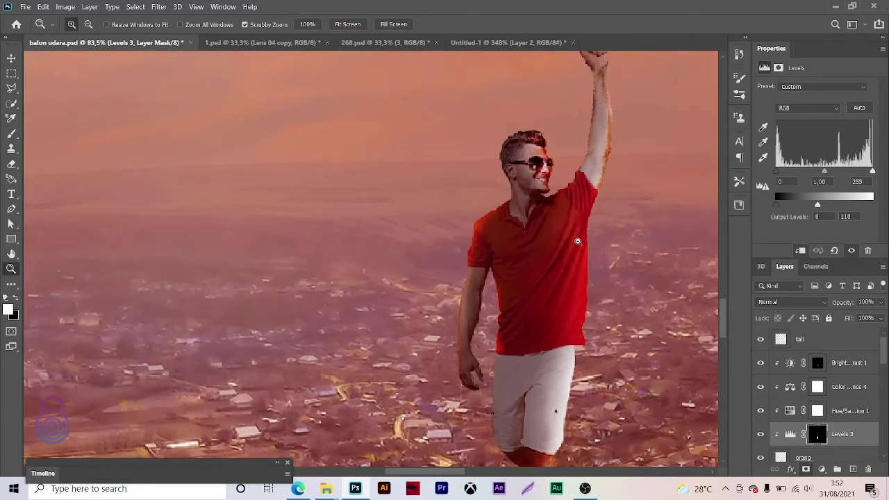
- Paint the Brightness/Contrast 1 mask along the shoulder edge, then set opacity to 83%
{"action": "left_click", "coordinate": [817, 362]}
{"action": "key", "text": "b"}
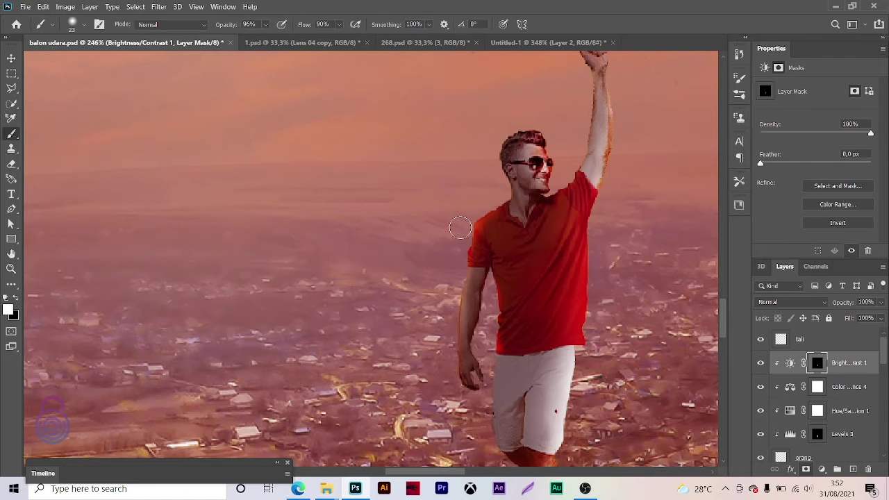
{"action": "left_click_drag", "start_coordinate": [475, 243], "coordinate": [478, 221]}
{"action": "left_click", "coordinate": [265, 24]}
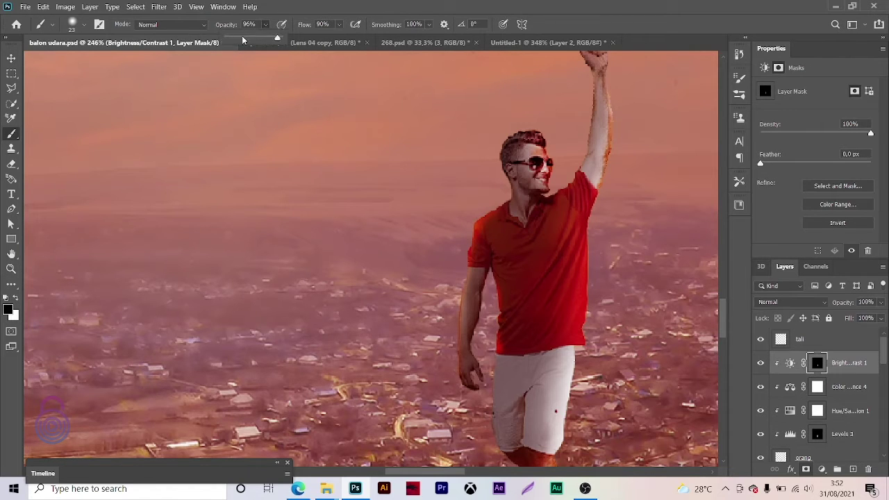
{"action": "left_click", "coordinate": [472, 261]}
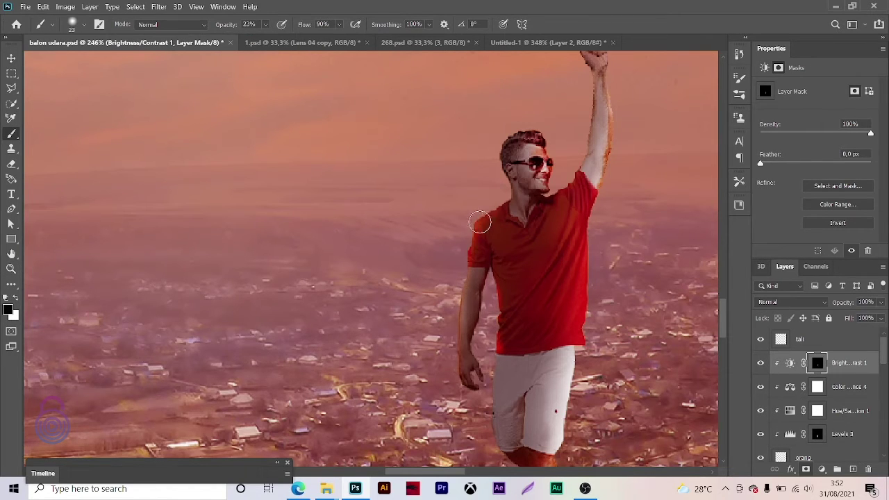
{"action": "key", "text": "8"}
{"action": "key", "text": "3"}
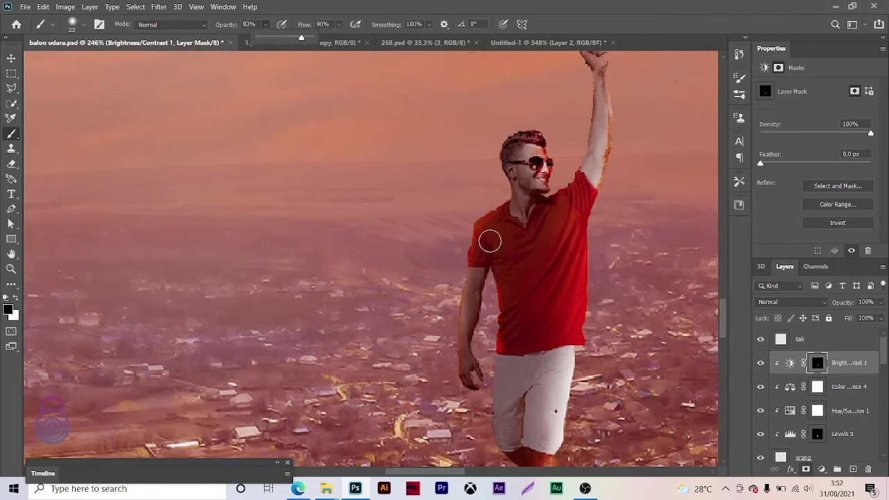
- Switch to a smaller white brush at 100% opacity and zoom out on the scene
{"action": "key", "text": "x"}
{"action": "key", "text": "bracketright"}
{"action": "key", "text": "bracketright"}
{"action": "key", "text": "bracketright"}
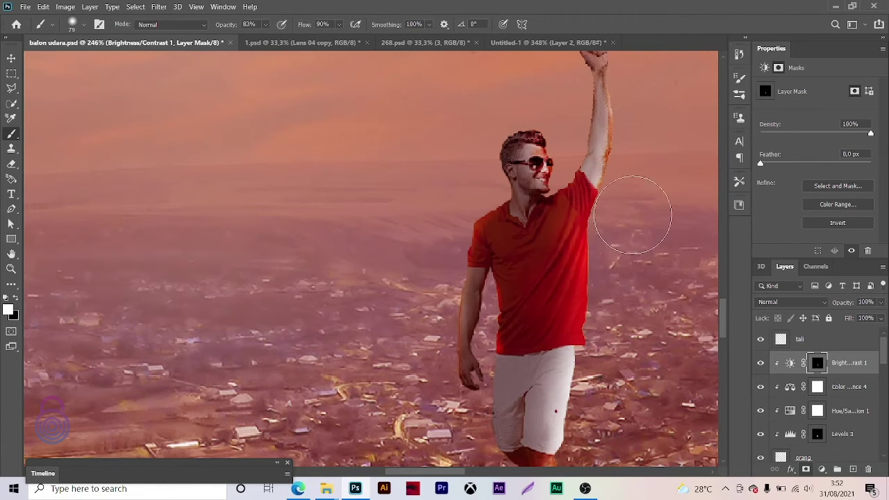
{"action": "key", "text": "bracketleft"}
{"action": "key", "text": "bracketleft"}
{"action": "key", "text": "bracketleft"}
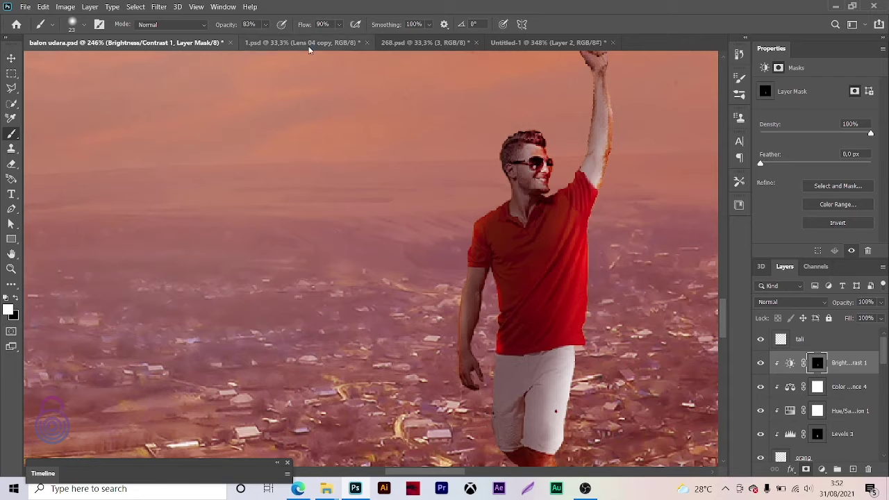
{"action": "left_click", "coordinate": [265, 25]}
{"action": "left_click_drag", "start_coordinate": [276, 38], "coordinate": [294, 38]}
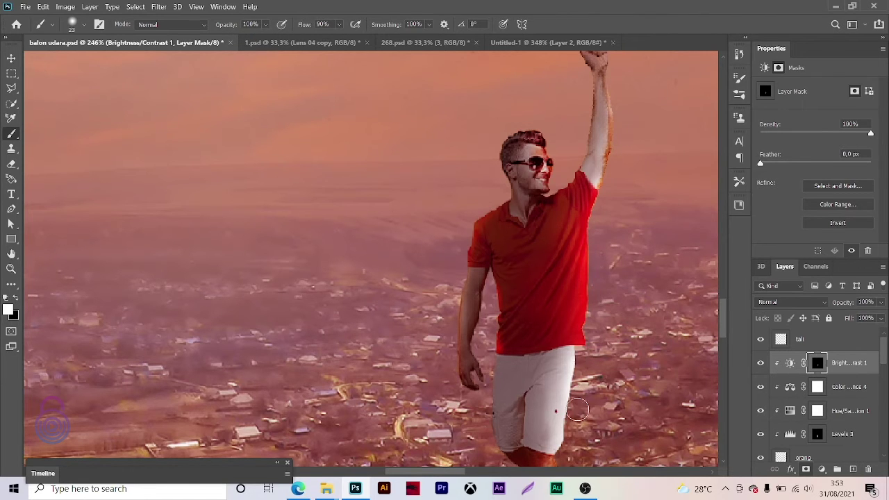
{"action": "key", "text": "z"}
{"action": "key", "text": "ctrl+0"}
{"action": "mouse_move", "coordinate": [575, 236]}
{"action": "left_mouse_down"}
{"action": "mouse_move", "coordinate": [416, 165]}
{"action": "mouse_move", "coordinate": [479, 186]}
{"action": "left_mouse_up"}
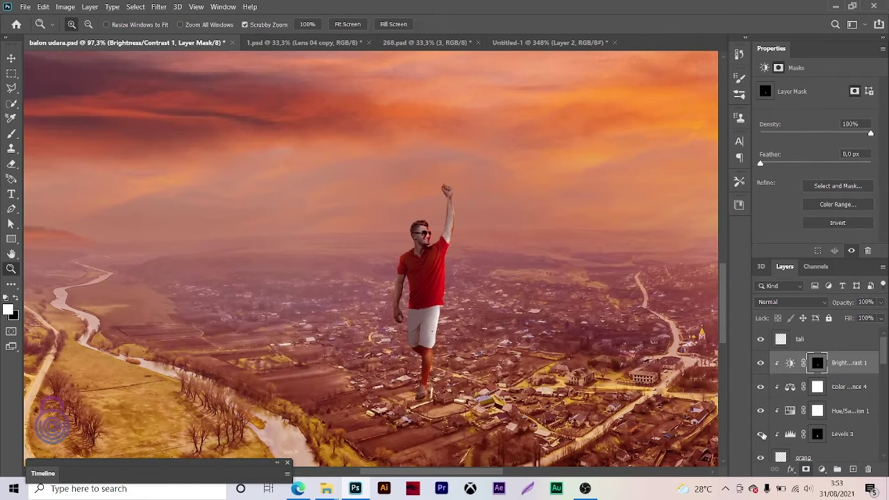
- Add a Brightness/Contrast 2 layer clipped to the man, with brightness -24 and contrast 100
{"action": "left_click", "coordinate": [760, 434]}
{"action": "left_click", "coordinate": [760, 434]}
{"action": "left_click", "coordinate": [821, 468]}
{"action": "left_click", "coordinate": [827, 303]}
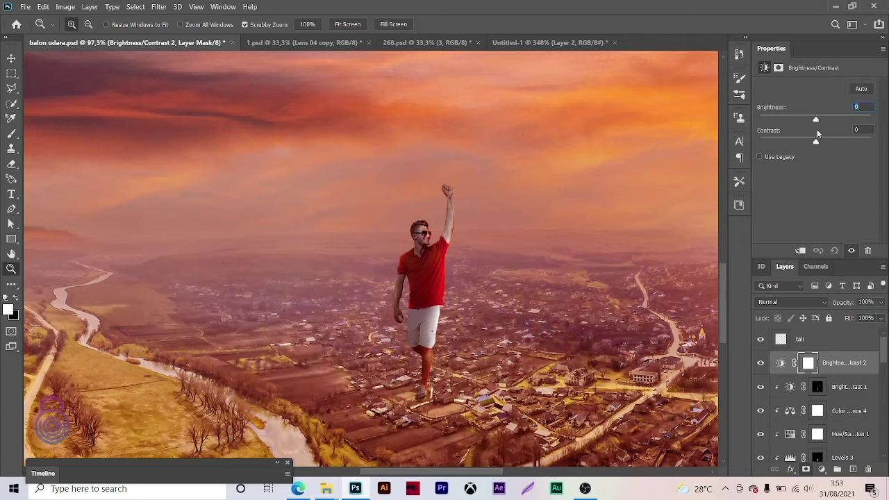
{"action": "left_click", "coordinate": [801, 250]}
{"action": "mouse_move", "coordinate": [815, 119]}
{"action": "left_mouse_down"}
{"action": "mouse_move", "coordinate": [800, 120]}
{"action": "mouse_move", "coordinate": [806, 144]}
{"action": "mouse_move", "coordinate": [871, 143]}
{"action": "left_mouse_up"}
{"action": "left_click_drag", "start_coordinate": [800, 121], "coordinate": [806, 118]}
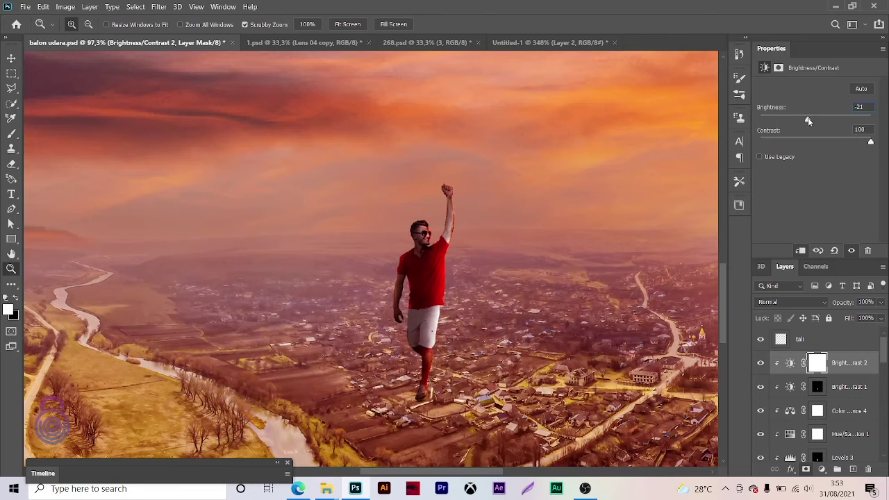
{"action": "left_click_drag", "start_coordinate": [542, 203], "coordinate": [343, 251]}
{"action": "left_click", "coordinate": [343, 251]}
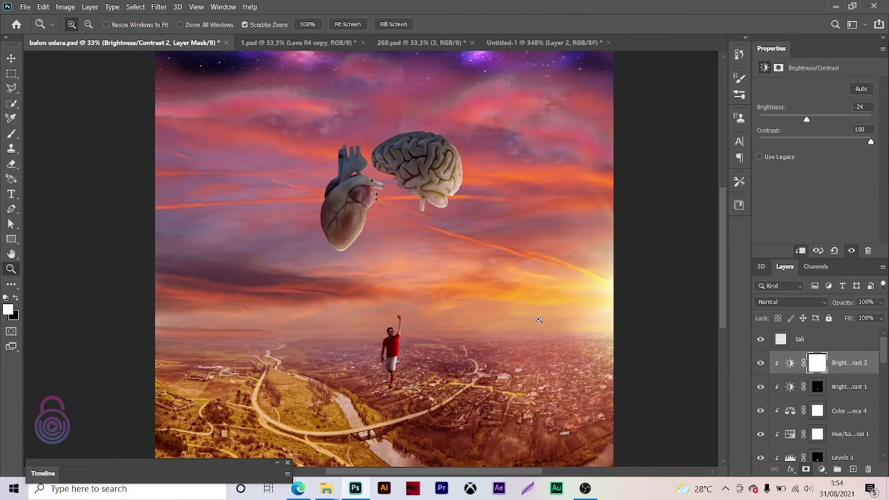
- Select the Brightness/Contrast 1 layer mask and zoom into the man's torso
{"action": "left_click", "coordinate": [816, 387]}
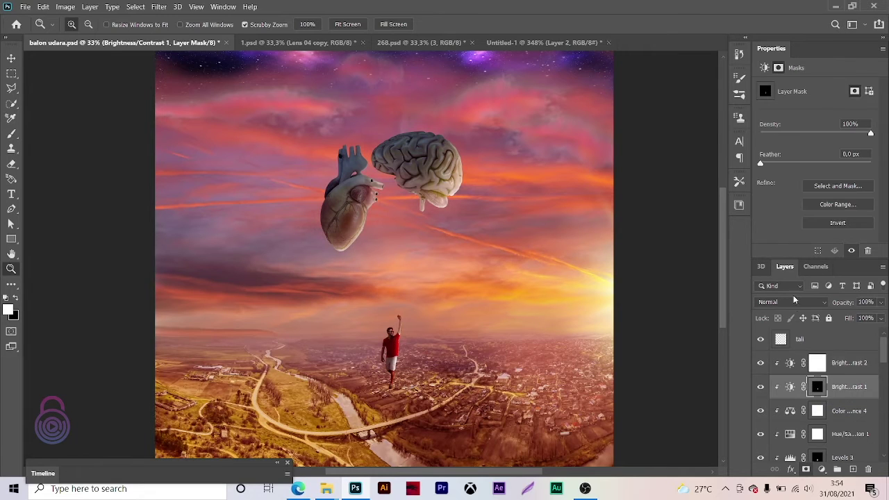
{"action": "left_click", "coordinate": [795, 300]}
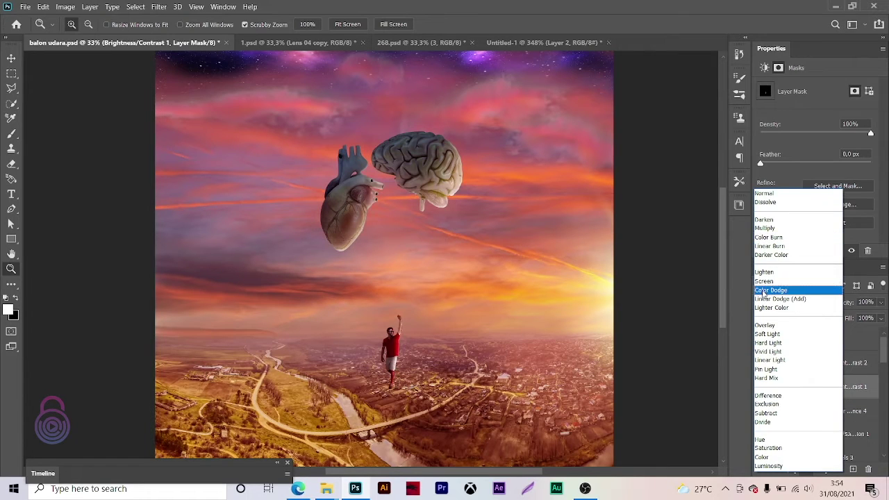
{"action": "key", "text": "Escape"}
{"action": "left_click_drag", "start_coordinate": [393, 348], "coordinate": [432, 212]}
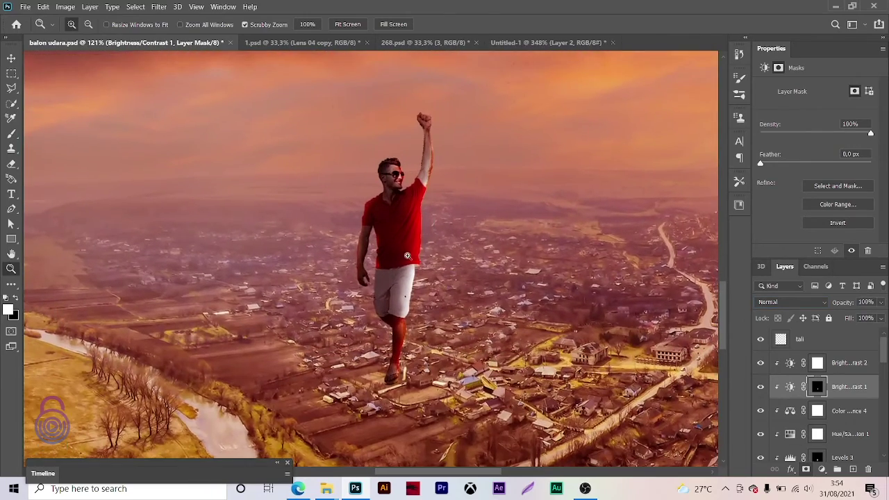
{"action": "left_click_drag", "start_coordinate": [409, 256], "coordinate": [463, 263]}
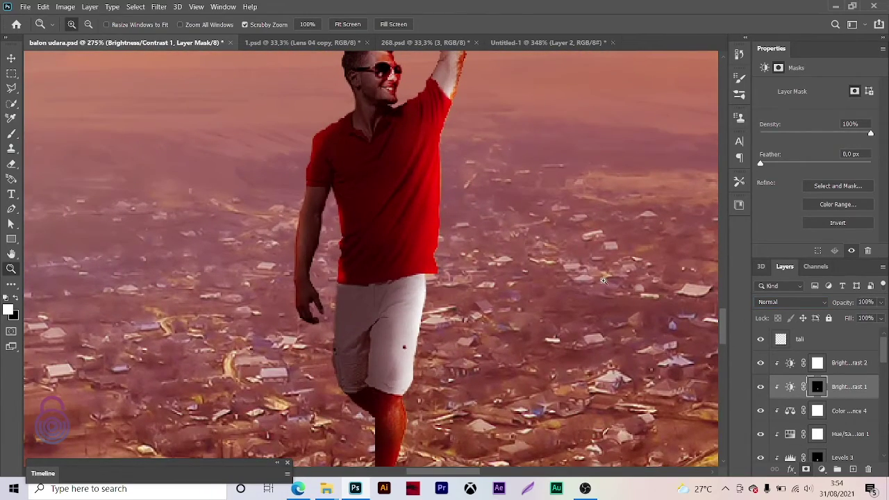
- Switch to the Brush with smoothing set to 0%
{"action": "key", "text": "b"}
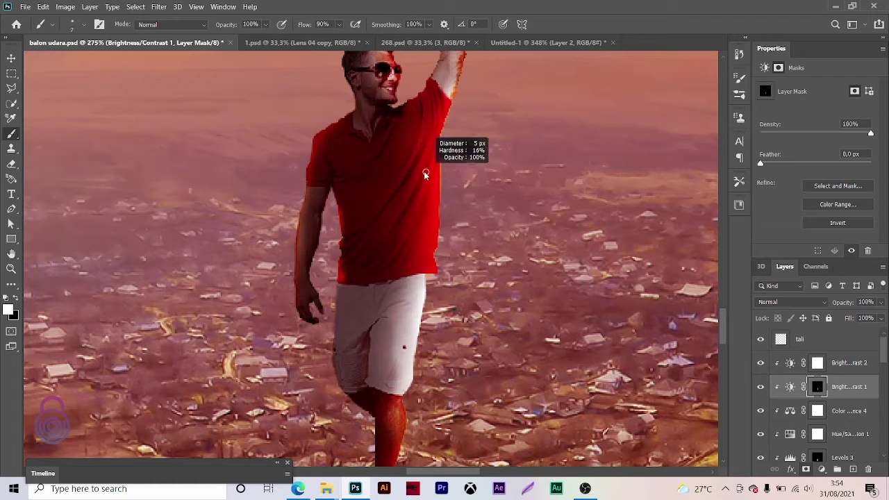
{"action": "left_click", "coordinate": [428, 24]}
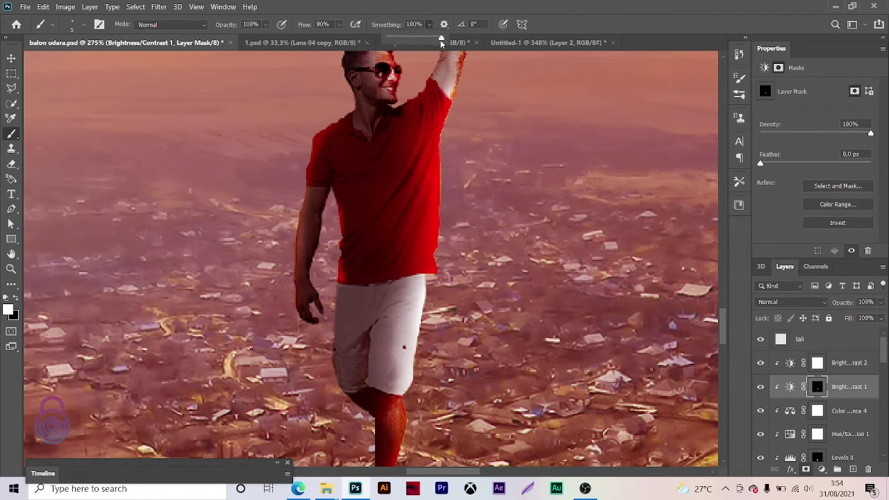
{"action": "left_click_drag", "start_coordinate": [446, 38], "coordinate": [389, 38]}
{"action": "left_click", "coordinate": [430, 159]}
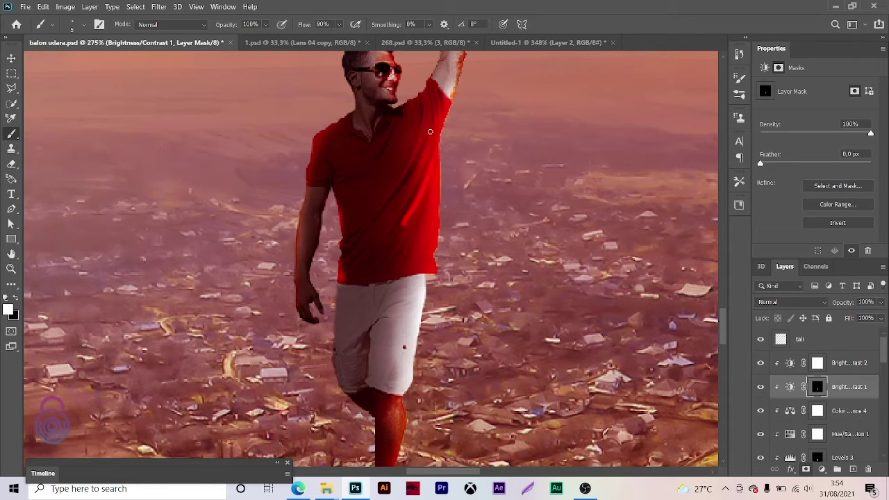
- Use a 4 px black brush at 46% opacity on the shirt's red streaks, then zoom out
{"action": "key", "text": "ctrl+z"}
{"action": "key", "text": "4"}
{"action": "key", "text": "6"}
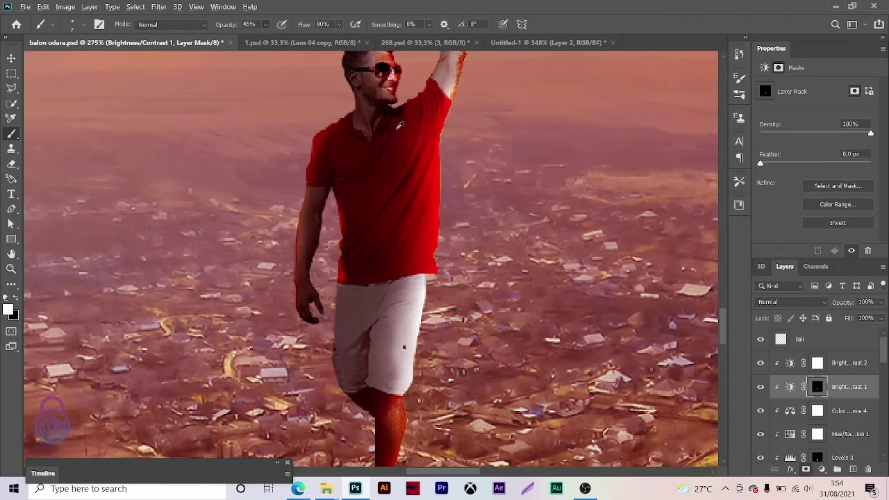
{"action": "left_click_drag", "start_coordinate": [408, 132], "coordinate": [432, 160]}
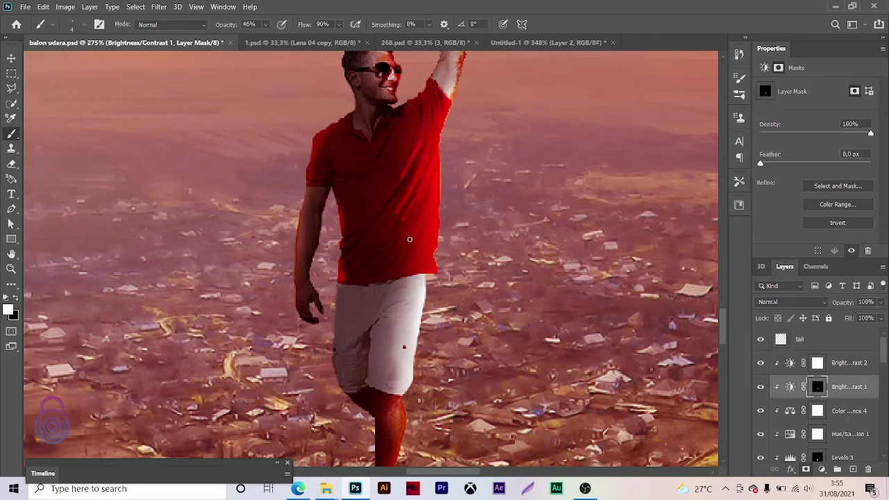
{"action": "key", "text": "x"}
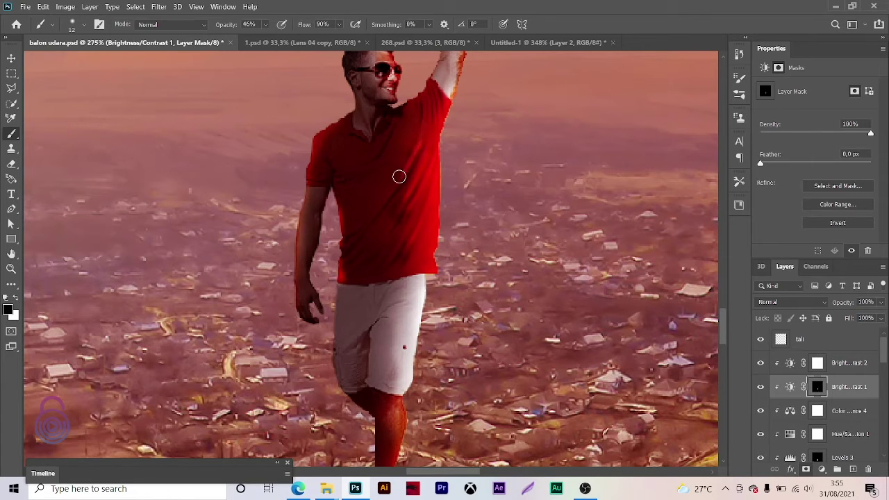
{"action": "key", "text": "z"}
{"action": "mouse_move", "coordinate": [461, 196]}
{"action": "left_mouse_down"}
{"action": "mouse_move", "coordinate": [427, 209]}
{"action": "mouse_move", "coordinate": [546, 241]}
{"action": "left_mouse_up"}
{"action": "left_click_drag", "start_coordinate": [499, 179], "coordinate": [482, 193]}
- Group the man's layers into a folder named 'orang' and nudge it slightly lower
{"action": "key", "text": "ctrl+0"}
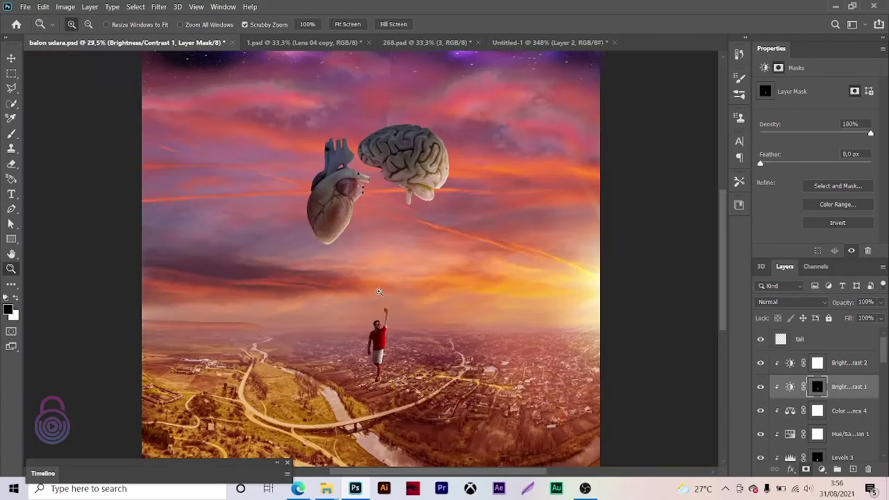
{"action": "key", "text": "v"}
{"action": "scroll", "coordinate": [818, 390], "scroll_direction": "down", "scroll_amount": 2}
{"action": "scroll", "coordinate": [819, 403], "scroll_direction": "down", "scroll_amount": 2}
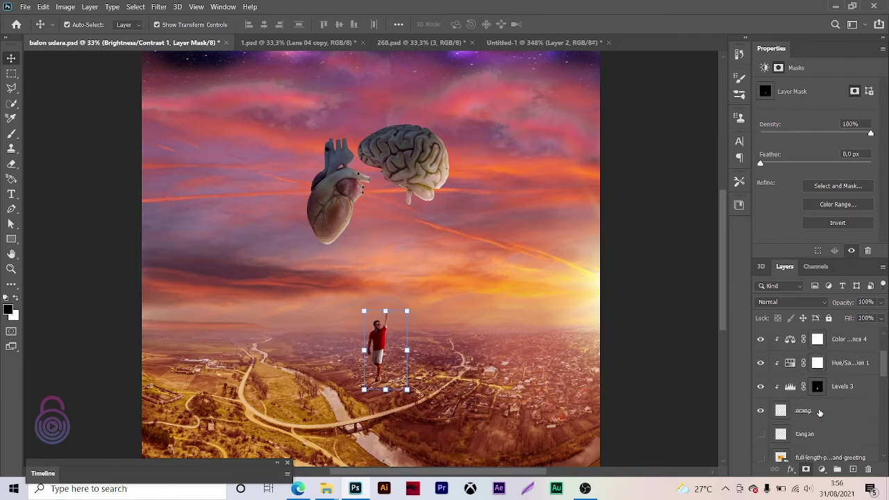
{"action": "left_click", "coordinate": [819, 413], "text": "shift"}
{"action": "scroll", "coordinate": [841, 366], "scroll_direction": "up", "scroll_amount": 4}
{"action": "key", "text": "ctrl+g"}
{"action": "double_click", "coordinate": [806, 358]}
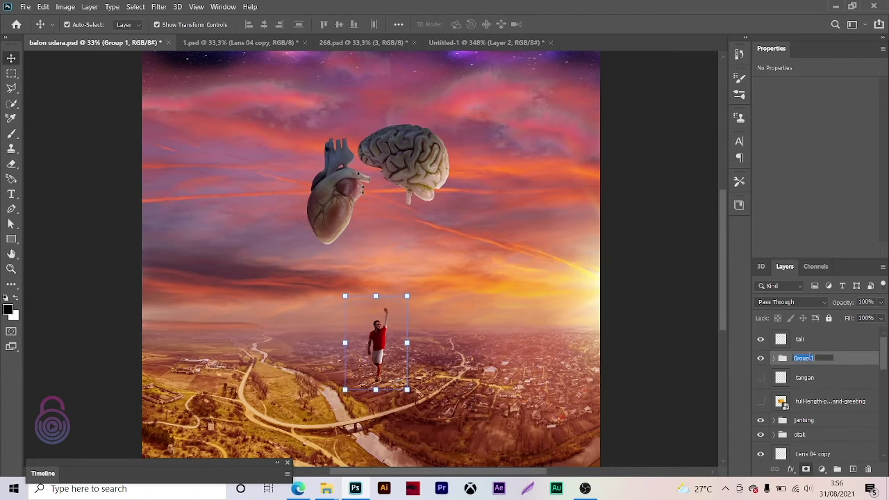
{"action": "type", "text": "orang"}
{"action": "key", "text": "Return"}
{"action": "key", "text": "ctrl+t"}
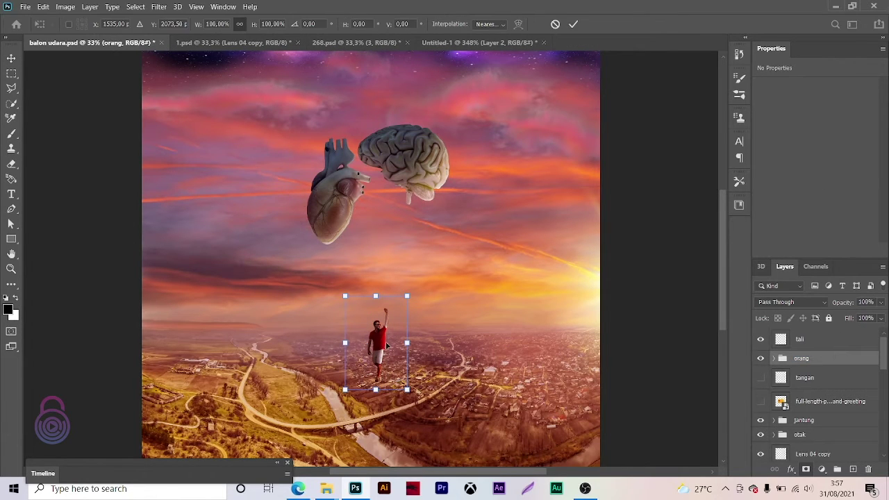
{"action": "left_click_drag", "start_coordinate": [381, 343], "coordinate": [382, 352]}
{"action": "left_click", "coordinate": [573, 26]}
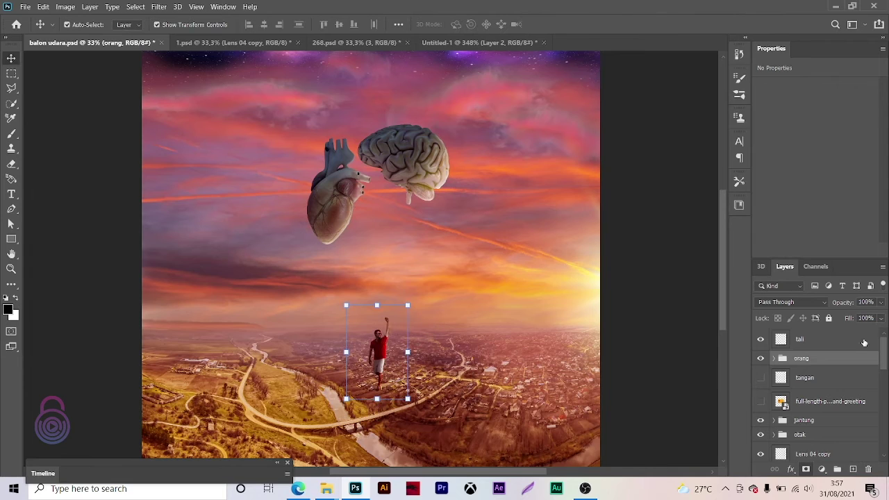
- Unlock the langit dan land group and move the landscape up and to the right
{"action": "left_click_drag", "start_coordinate": [883, 354], "coordinate": [886, 390]}
{"action": "left_click", "coordinate": [773, 411]}
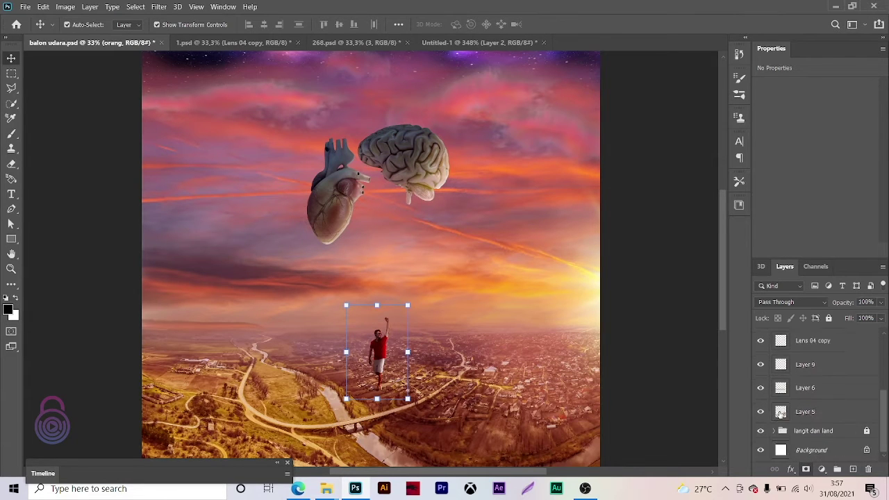
{"action": "left_click", "coordinate": [819, 432]}
{"action": "left_click", "coordinate": [828, 320]}
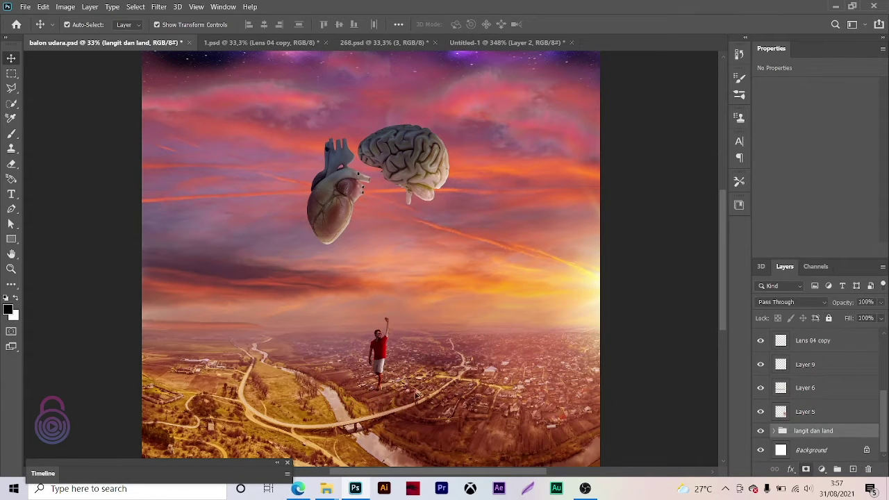
{"action": "left_click_drag", "start_coordinate": [416, 394], "coordinate": [439, 325]}
- Duplicate the langit dan land group and merge the copy into one layer
{"action": "left_click", "coordinate": [159, 6]}
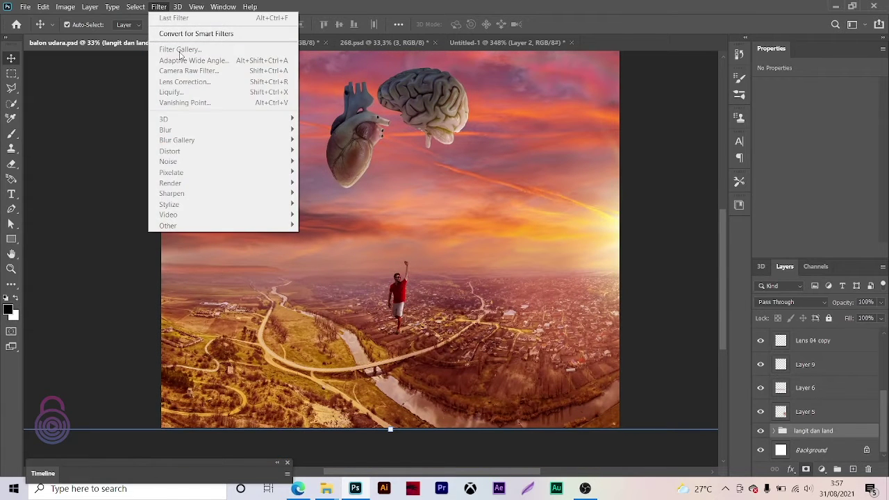
{"action": "left_click", "coordinate": [681, 343]}
{"action": "key", "text": "ctrl+j"}
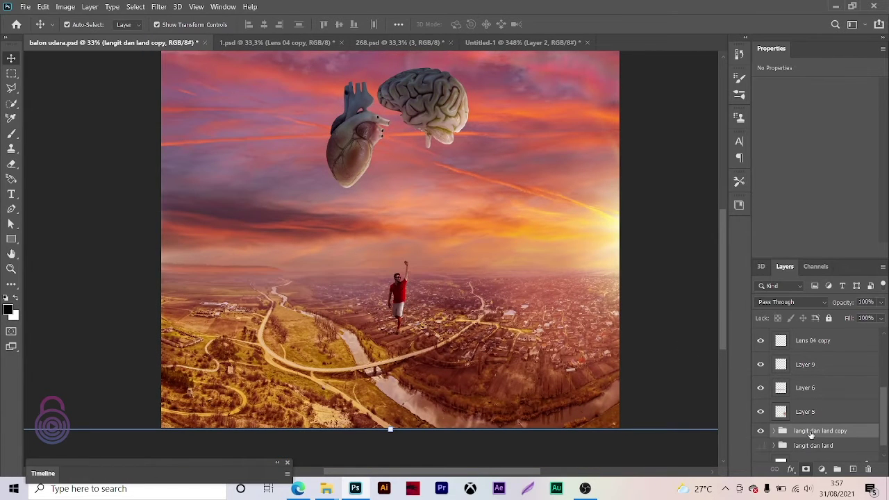
{"action": "right_click", "coordinate": [810, 435]}
{"action": "left_click", "coordinate": [752, 389]}
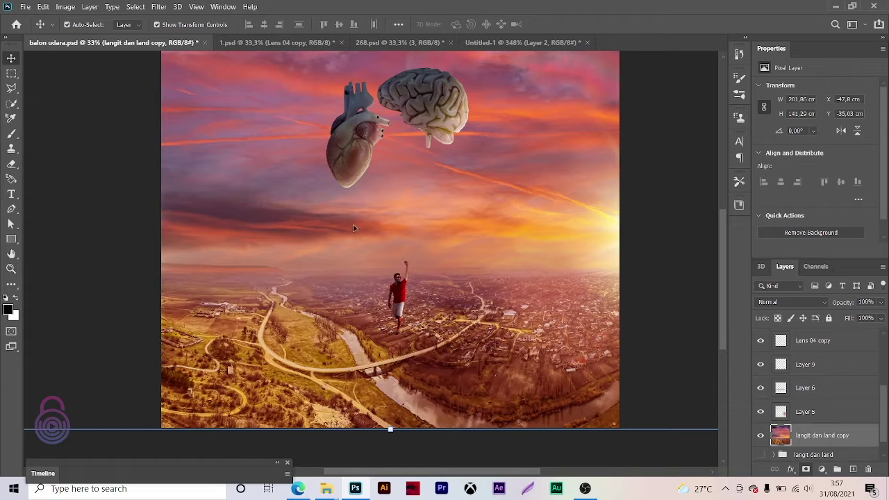
- Apply a Field Blur to the merged landscape with pins above and below the man
{"action": "left_click", "coordinate": [158, 6]}
{"action": "mouse_move", "coordinate": [222, 130]}
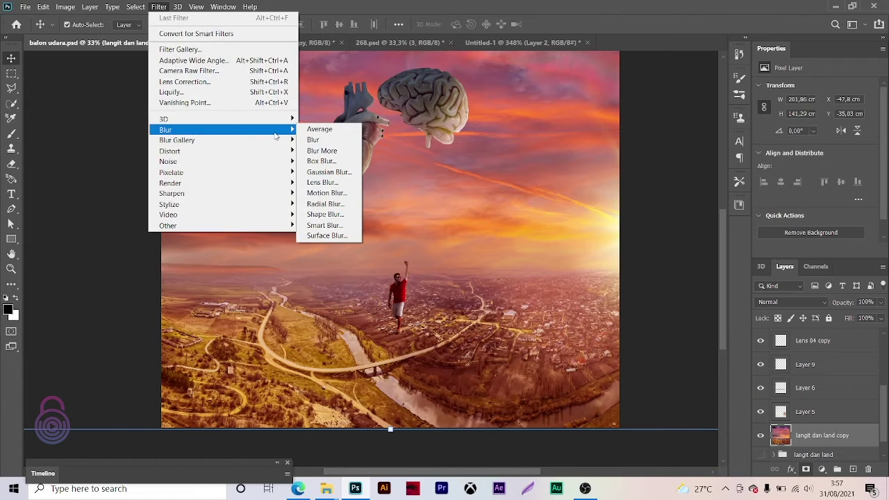
{"action": "left_click", "coordinate": [321, 140]}
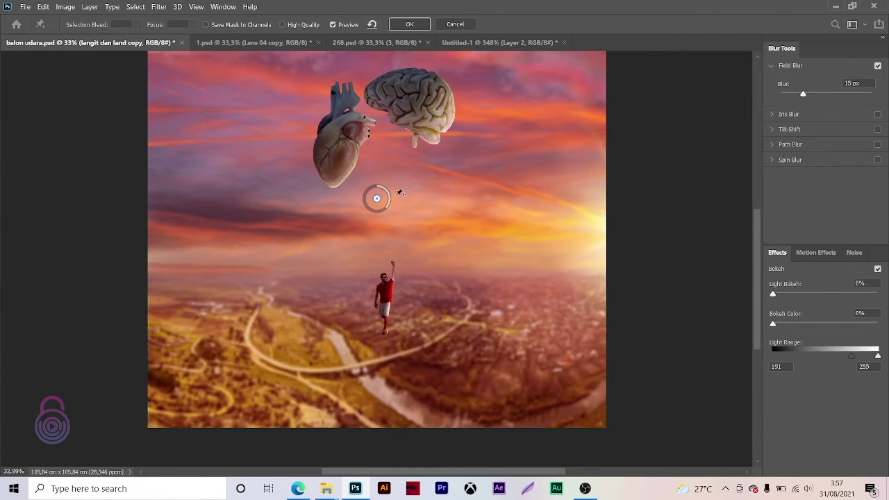
{"action": "mouse_move", "coordinate": [377, 199]}
{"action": "left_mouse_down"}
{"action": "mouse_move", "coordinate": [376, 258]}
{"action": "mouse_move", "coordinate": [390, 264]}
{"action": "mouse_move", "coordinate": [391, 256]}
{"action": "left_mouse_up"}
{"action": "left_click", "coordinate": [373, 350]}
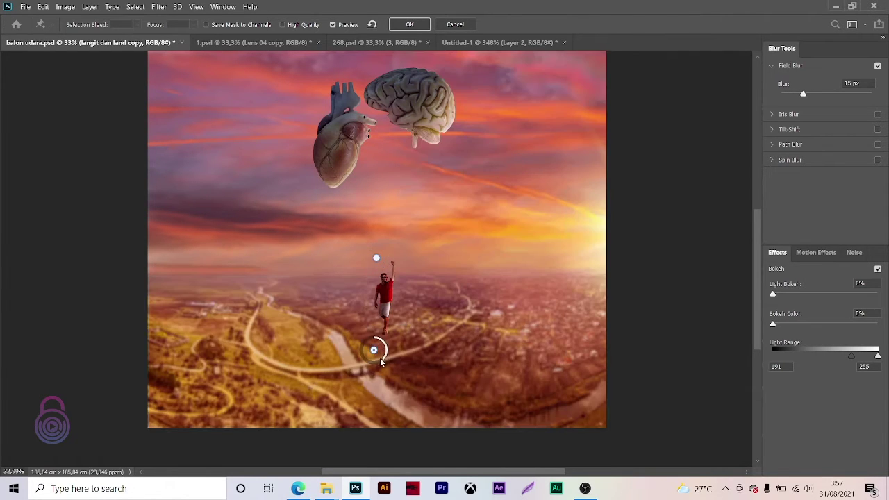
{"action": "mouse_move", "coordinate": [373, 350]}
{"action": "left_mouse_down"}
{"action": "mouse_move", "coordinate": [381, 384]}
{"action": "mouse_move", "coordinate": [383, 375]}
{"action": "left_mouse_up"}
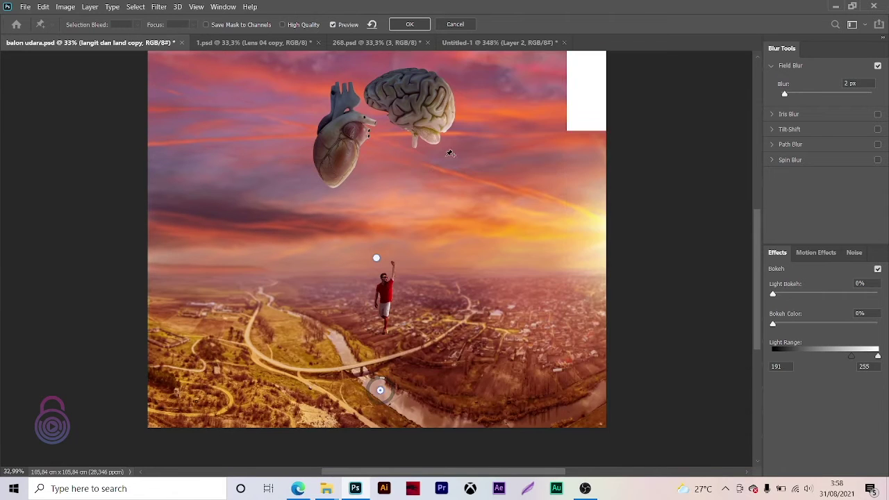
{"action": "left_click", "coordinate": [410, 24]}
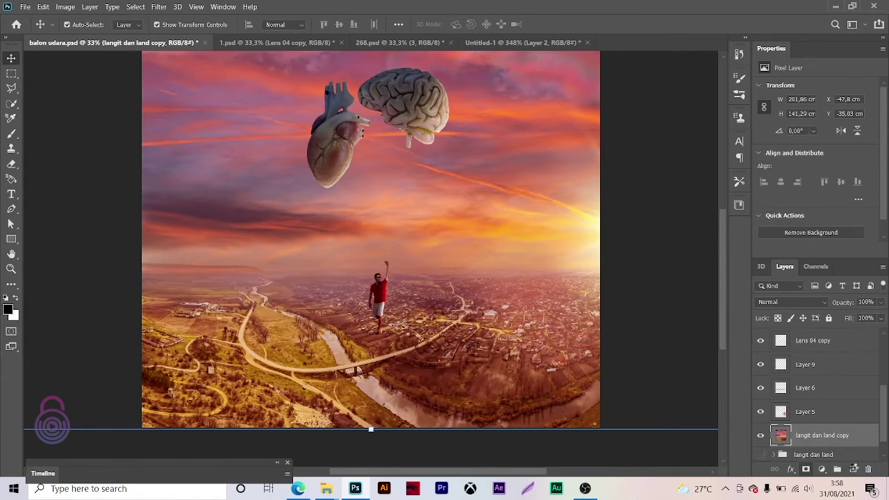
- Add a new layer named vignyt and draw a black rectangle covering the whole canvas
{"action": "left_click", "coordinate": [853, 469]}
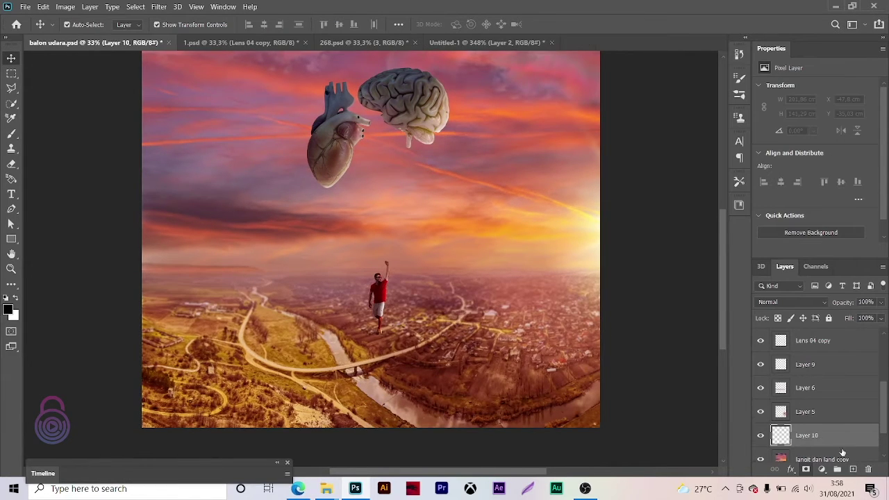
{"action": "double_click", "coordinate": [807, 435]}
{"action": "type", "text": "vigny"}
{"action": "key", "text": "Return"}
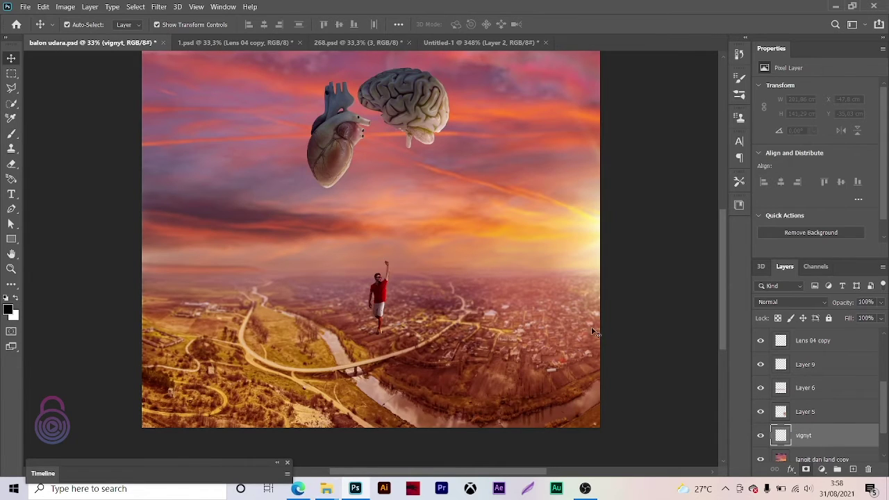
{"action": "key", "text": "b"}
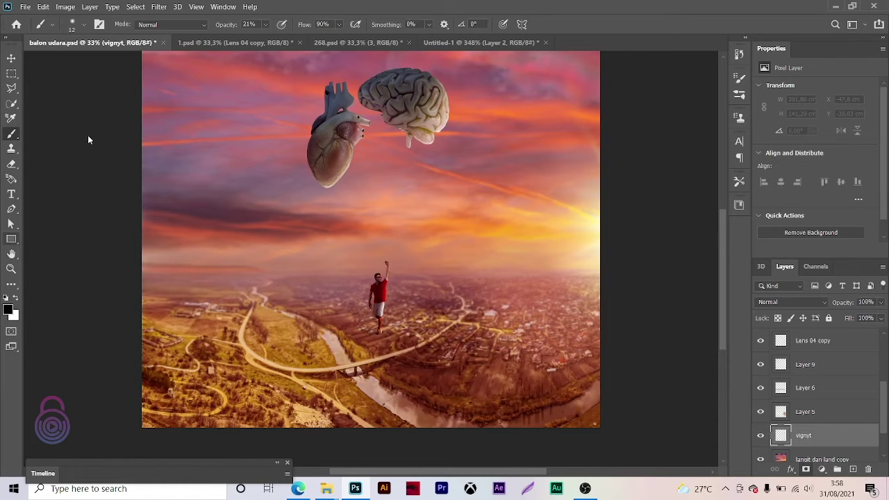
{"action": "key", "text": "z"}
{"action": "left_click", "coordinate": [159, 196], "text": "alt"}
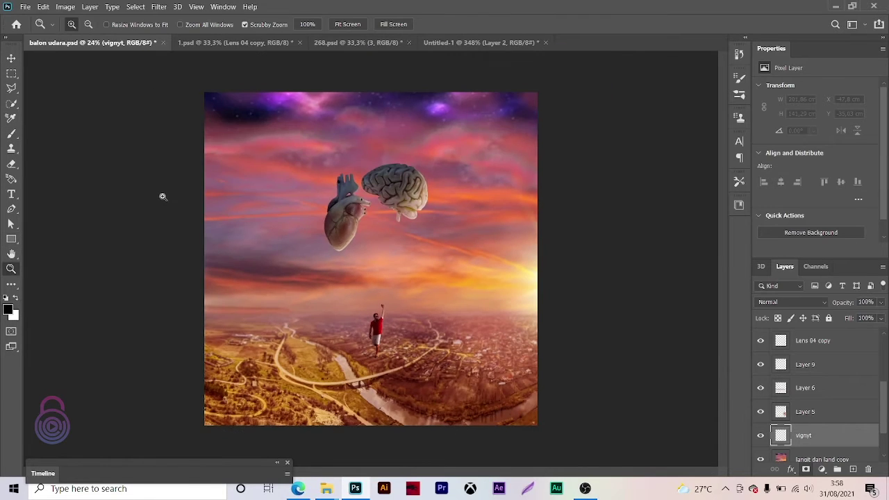
{"action": "left_click", "coordinate": [12, 238]}
{"action": "mouse_move", "coordinate": [179, 83]}
{"action": "left_mouse_down"}
{"action": "mouse_move", "coordinate": [556, 407]}
{"action": "mouse_move", "coordinate": [561, 432]}
{"action": "left_mouse_up"}
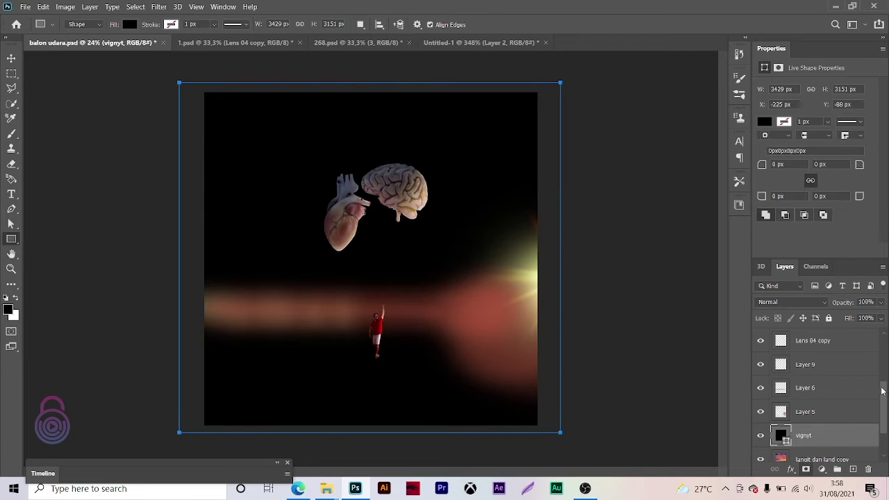
- Rasterize the rectangle, erase its centre with a large soft eraser, and set opacity to 51%
{"action": "right_click", "coordinate": [815, 437]}
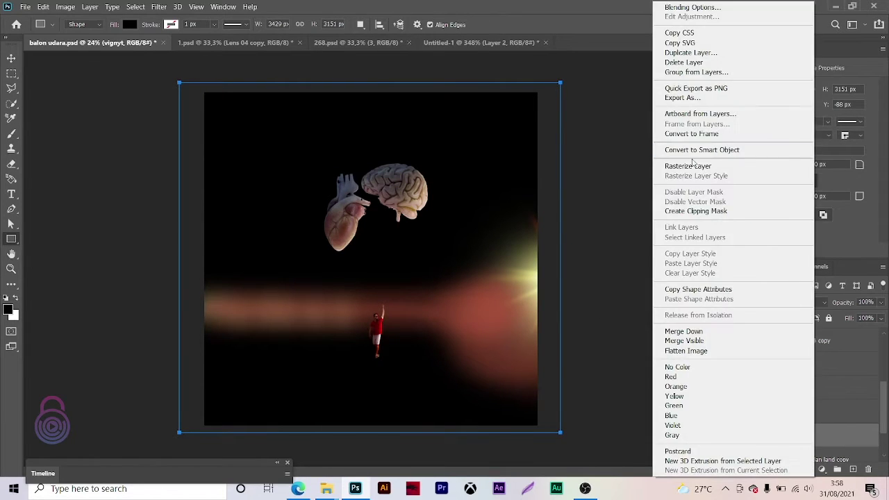
{"action": "left_click", "coordinate": [729, 165]}
{"action": "key", "text": "e"}
{"action": "mouse_move", "coordinate": [338, 273]}
{"action": "left_mouse_down"}
{"action": "mouse_move", "coordinate": [504, 298]}
{"action": "mouse_move", "coordinate": [357, 280]}
{"action": "mouse_move", "coordinate": [337, 236]}
{"action": "mouse_move", "coordinate": [299, 313]}
{"action": "mouse_move", "coordinate": [338, 347]}
{"action": "mouse_move", "coordinate": [457, 199]}
{"action": "mouse_move", "coordinate": [290, 186]}
{"action": "mouse_move", "coordinate": [238, 317]}
{"action": "mouse_move", "coordinate": [440, 357]}
{"action": "mouse_move", "coordinate": [393, 129]}
{"action": "left_mouse_up"}
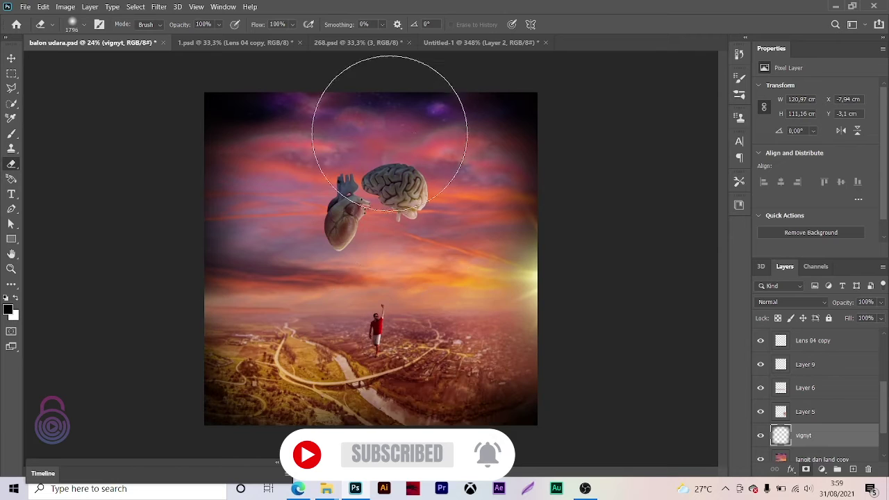
{"action": "left_click", "coordinate": [880, 302]}
{"action": "left_click_drag", "start_coordinate": [873, 317], "coordinate": [854, 317]}
- Zoom in on the heart and brain, select the tali layer, and raise brush opacity to 100%
{"action": "key", "text": "z"}
{"action": "left_click_drag", "start_coordinate": [389, 278], "coordinate": [431, 278]}
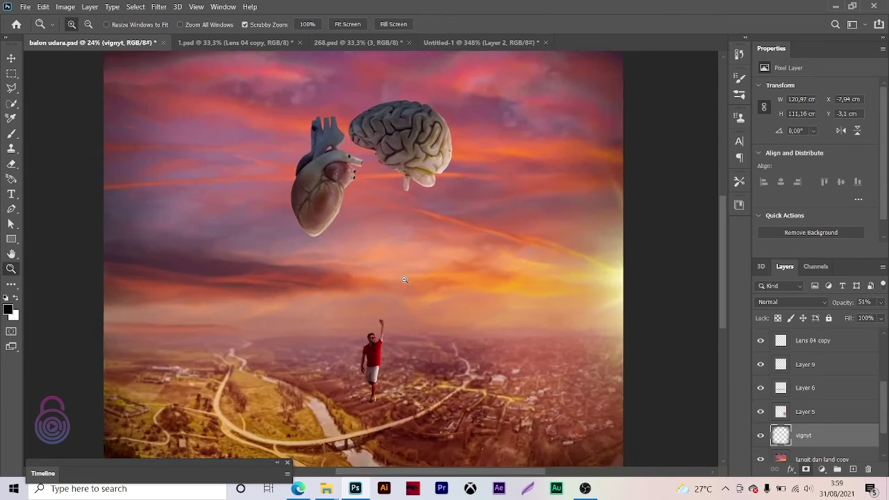
{"action": "left_click_drag", "start_coordinate": [413, 325], "coordinate": [421, 284]}
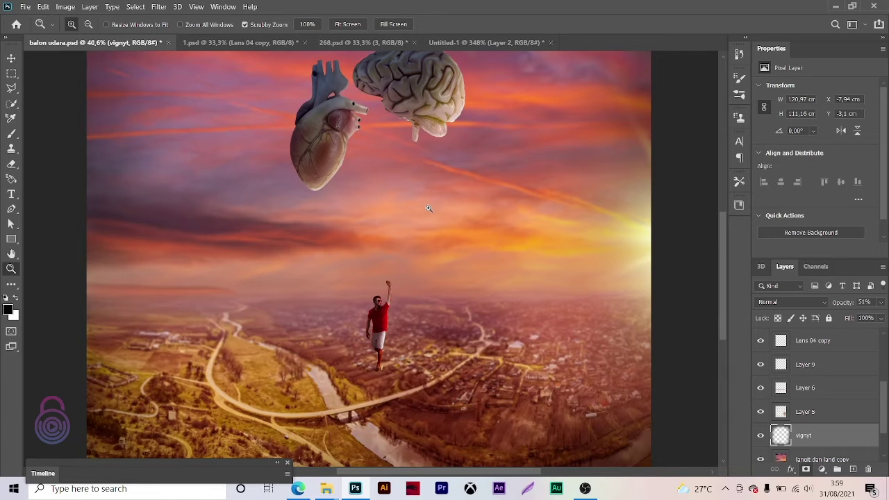
{"action": "left_click", "coordinate": [381, 173]}
{"action": "left_click", "coordinate": [369, 146]}
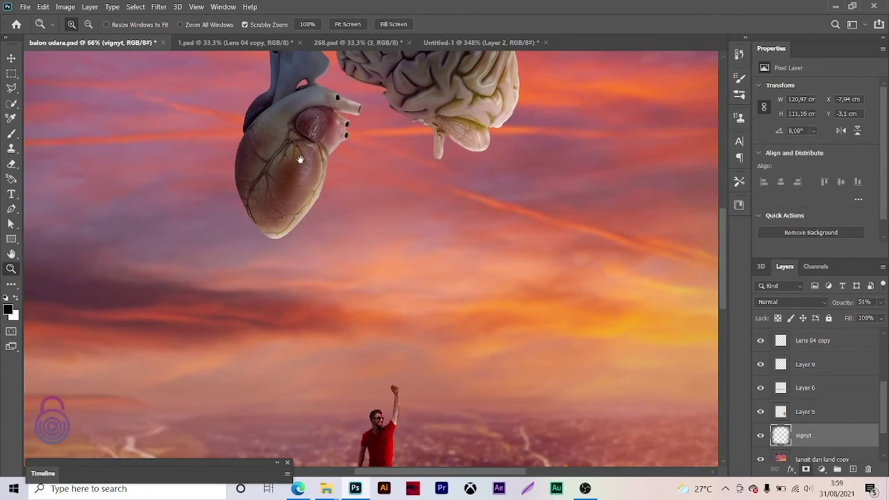
{"action": "left_click_drag", "start_coordinate": [317, 174], "coordinate": [347, 173]}
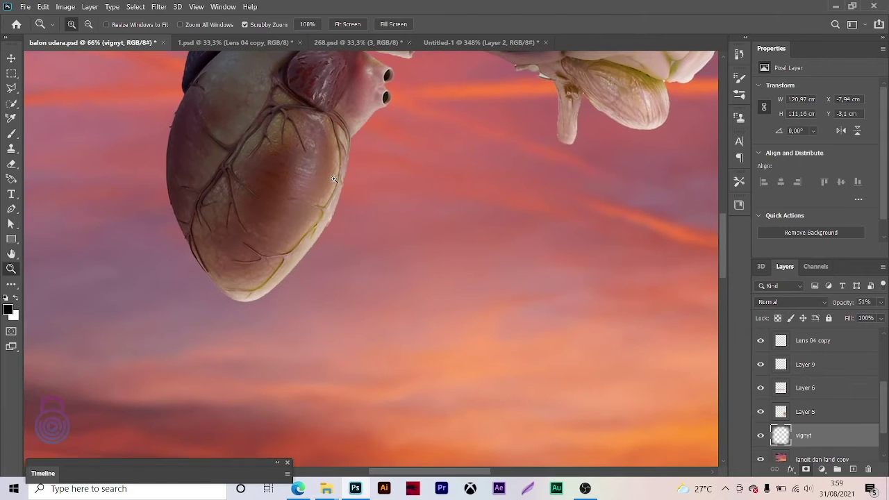
{"action": "scroll", "coordinate": [849, 331], "scroll_direction": "up", "scroll_amount": 5}
{"action": "left_click", "coordinate": [806, 339]}
{"action": "key", "text": "b"}
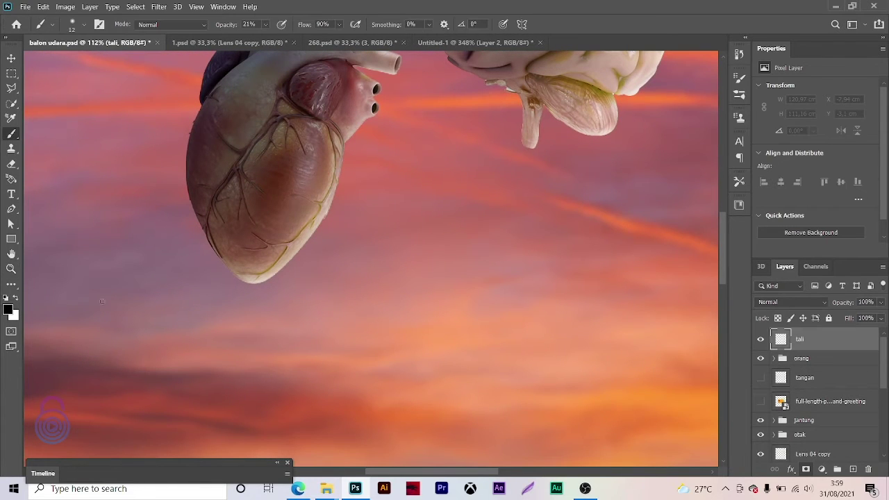
{"action": "left_click_drag", "start_coordinate": [314, 300], "coordinate": [594, 308]}
{"action": "key", "text": "ctrl+z"}
{"action": "left_click_drag", "start_coordinate": [265, 24], "coordinate": [384, 54]}
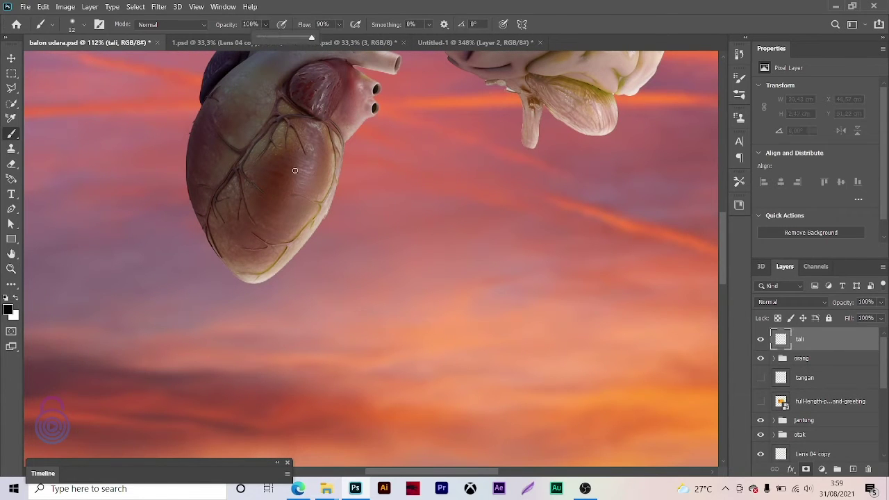
- Paint a dark reddish-brown rope band around the heart, replacing two discarded black bands
{"action": "mouse_move", "coordinate": [186, 168]}
{"action": "left_mouse_down"}
{"action": "mouse_move", "coordinate": [317, 176]}
{"action": "mouse_move", "coordinate": [342, 165]}
{"action": "left_mouse_up"}
{"action": "key", "text": "ctrl+z"}
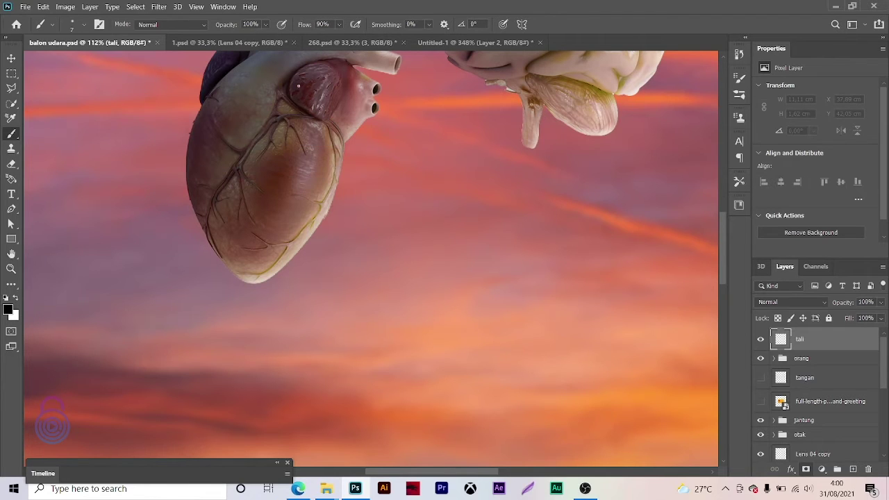
{"action": "mouse_move", "coordinate": [185, 162]}
{"action": "left_mouse_down"}
{"action": "mouse_move", "coordinate": [283, 176]}
{"action": "mouse_move", "coordinate": [343, 159]}
{"action": "left_mouse_up"}
{"action": "key", "text": "ctrl+z"}
{"action": "left_click", "coordinate": [7, 310]}
{"action": "left_click", "coordinate": [146, 347]}
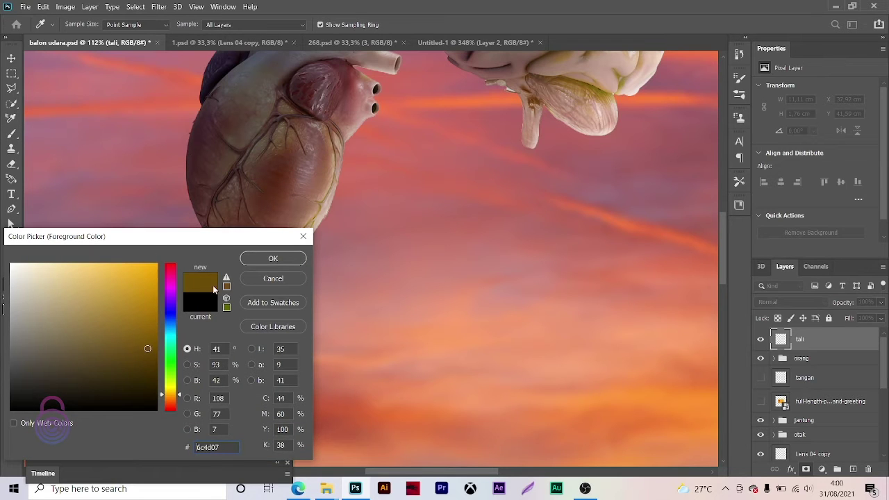
{"action": "left_click", "coordinate": [148, 366]}
{"action": "left_click", "coordinate": [171, 404]}
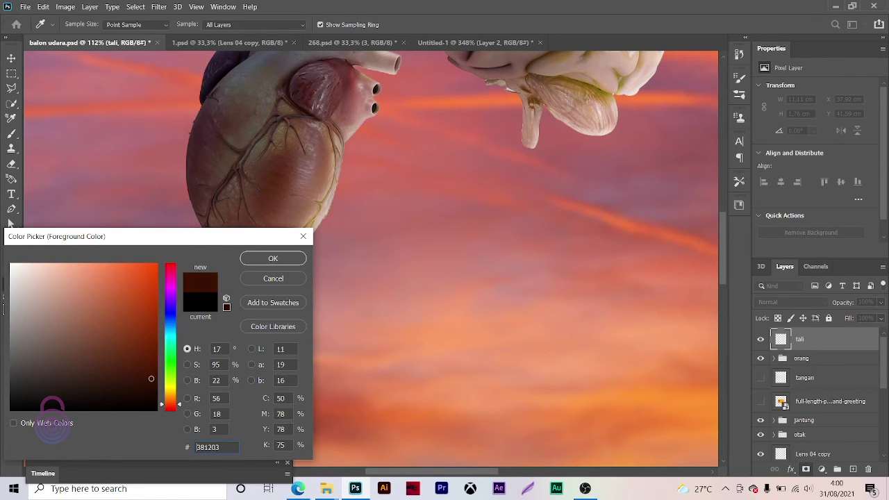
{"action": "left_click", "coordinate": [152, 382]}
{"action": "left_click", "coordinate": [251, 263]}
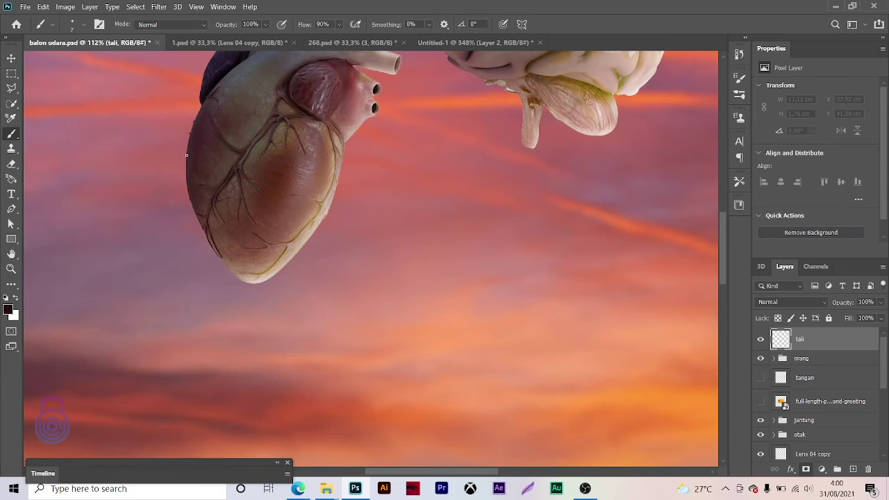
{"action": "left_click_drag", "start_coordinate": [277, 177], "coordinate": [345, 160]}
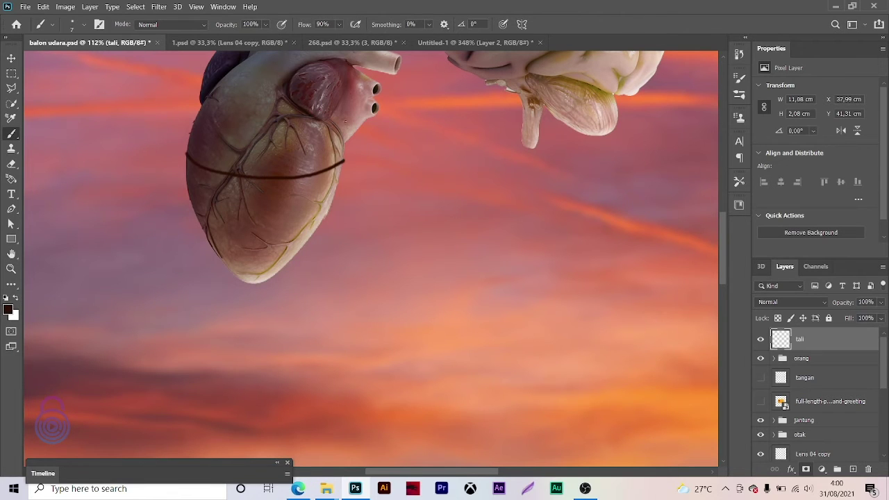
- Paint trial rope lines along the brain's left edge and diagonally across it
{"action": "key", "text": "z"}
{"action": "key", "text": "ctrl+0"}
{"action": "left_click", "coordinate": [400, 199]}
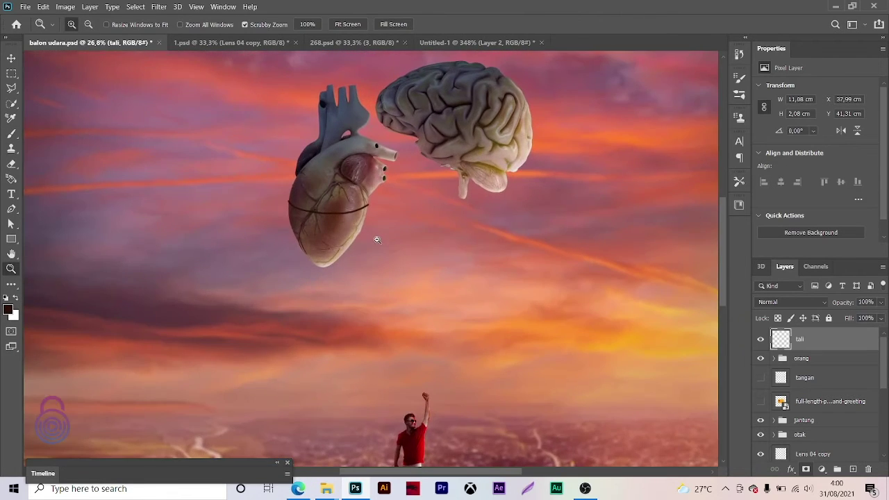
{"action": "left_click", "coordinate": [477, 97]}
{"action": "key", "text": "b"}
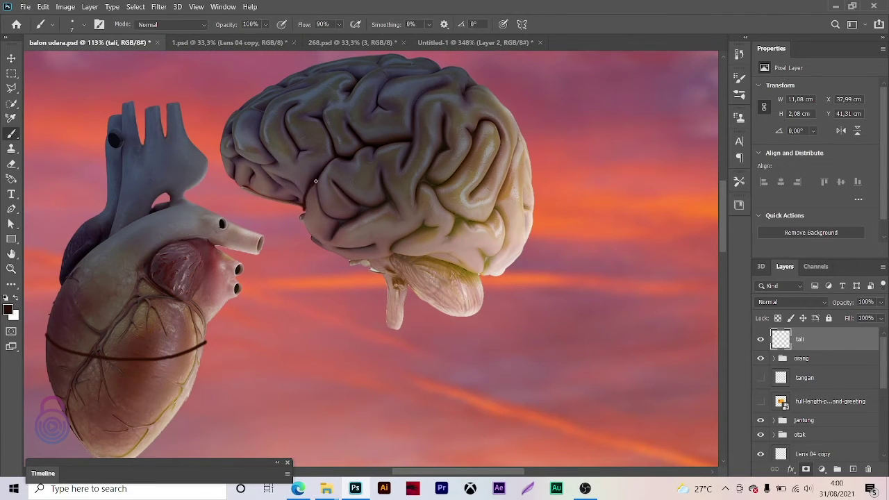
{"action": "left_click_drag", "start_coordinate": [321, 175], "coordinate": [306, 204]}
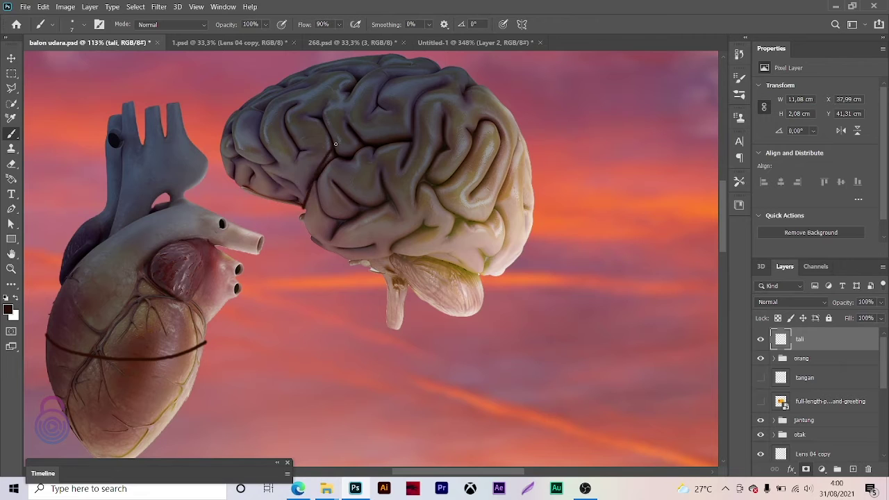
{"action": "left_click_drag", "start_coordinate": [335, 144], "coordinate": [416, 85]}
{"action": "key", "text": "ctrl+z"}
{"action": "mouse_move", "coordinate": [306, 207]}
{"action": "left_mouse_down"}
{"action": "mouse_move", "coordinate": [332, 154]}
{"action": "mouse_move", "coordinate": [397, 92]}
{"action": "left_mouse_up"}
{"action": "left_click_drag", "start_coordinate": [435, 70], "coordinate": [443, 68]}
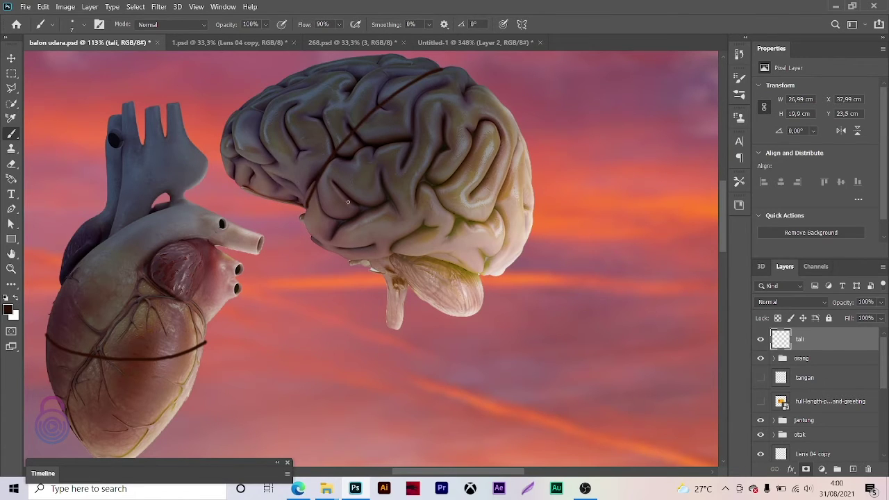
{"action": "left_click_drag", "start_coordinate": [170, 350], "coordinate": [284, 211]}
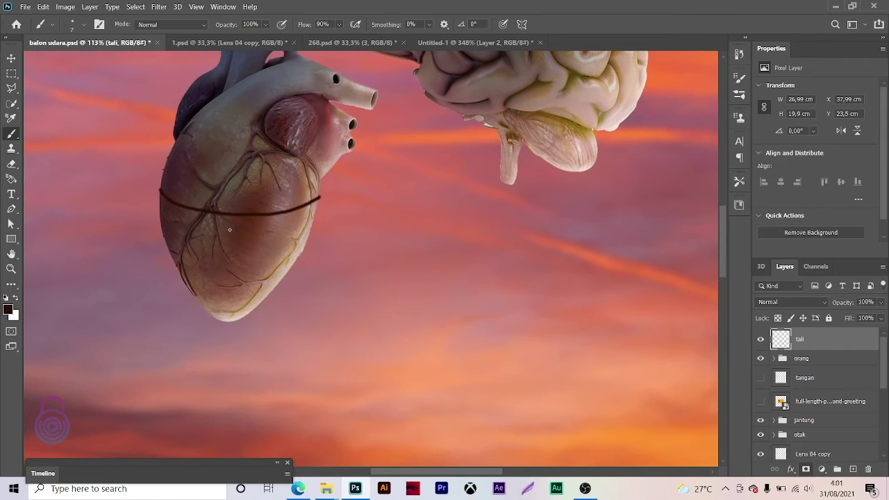
- Zoom close on the heart's rope band and try a rope to the man's hand, then undo it
{"action": "key", "text": "z"}
{"action": "mouse_move", "coordinate": [229, 229]}
{"action": "left_mouse_down"}
{"action": "mouse_move", "coordinate": [214, 206]}
{"action": "mouse_move", "coordinate": [218, 214]}
{"action": "left_mouse_up"}
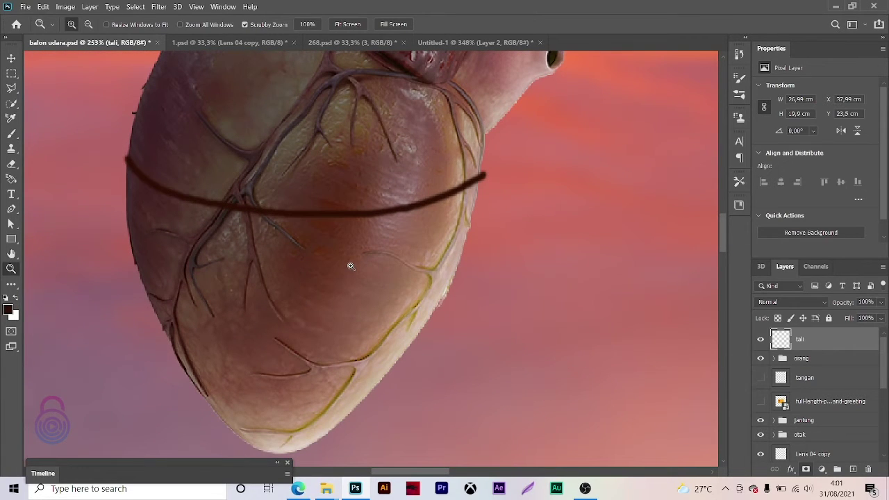
{"action": "scroll", "coordinate": [356, 268], "scroll_direction": "down", "scroll_amount": 5}
{"action": "scroll", "coordinate": [337, 294], "scroll_direction": "up", "scroll_amount": 1}
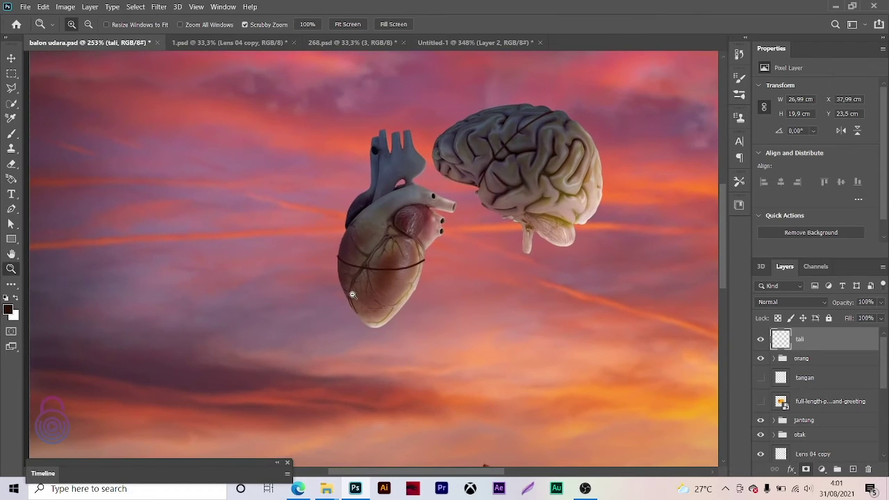
{"action": "scroll", "coordinate": [371, 294], "scroll_direction": "down", "scroll_amount": 2}
{"action": "scroll", "coordinate": [399, 267], "scroll_direction": "up", "scroll_amount": 2}
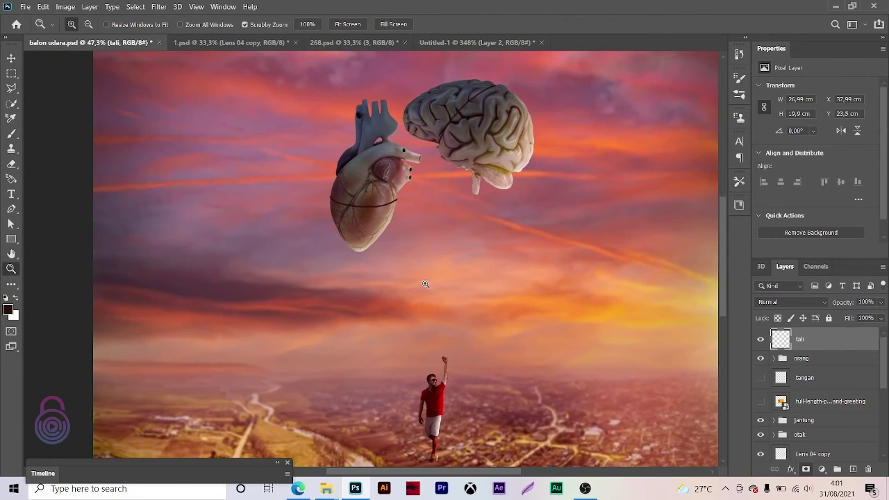
{"action": "key", "text": "b"}
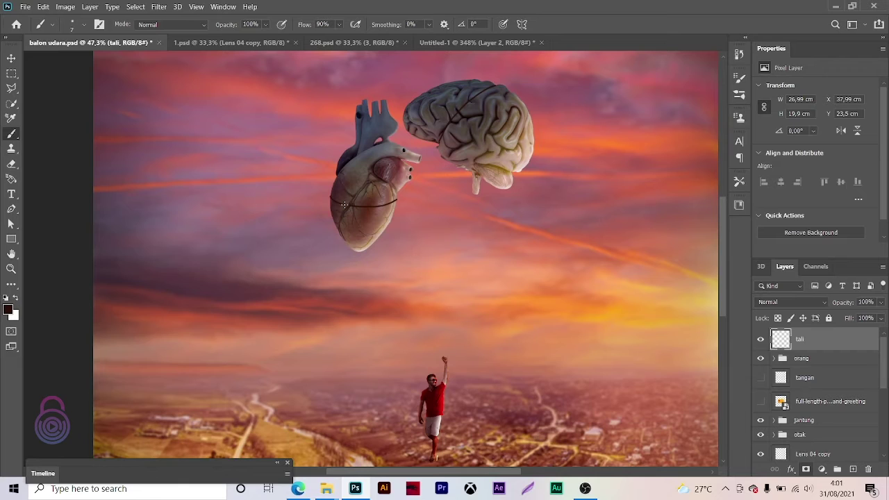
{"action": "left_click_drag", "start_coordinate": [344, 205], "coordinate": [439, 357]}
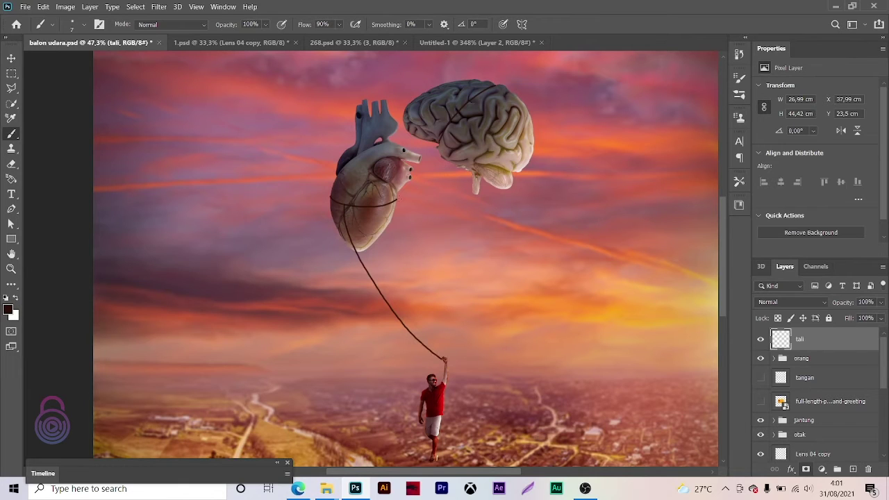
{"action": "key", "text": "ctrl+z"}
- Raise brush smoothing to 41% and draw ropes from the heart and brain to the hand
{"action": "left_click", "coordinate": [428, 25]}
{"action": "left_click_drag", "start_coordinate": [425, 40], "coordinate": [452, 42]}
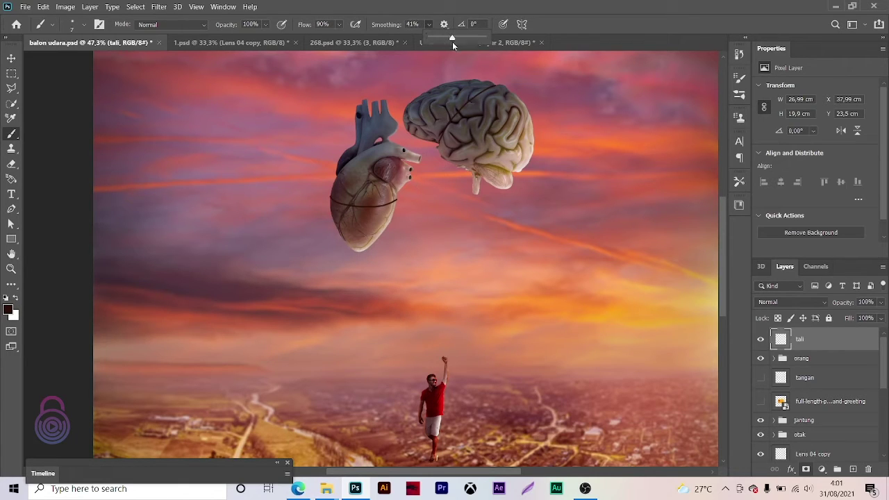
{"action": "left_click_drag", "start_coordinate": [354, 205], "coordinate": [443, 358]}
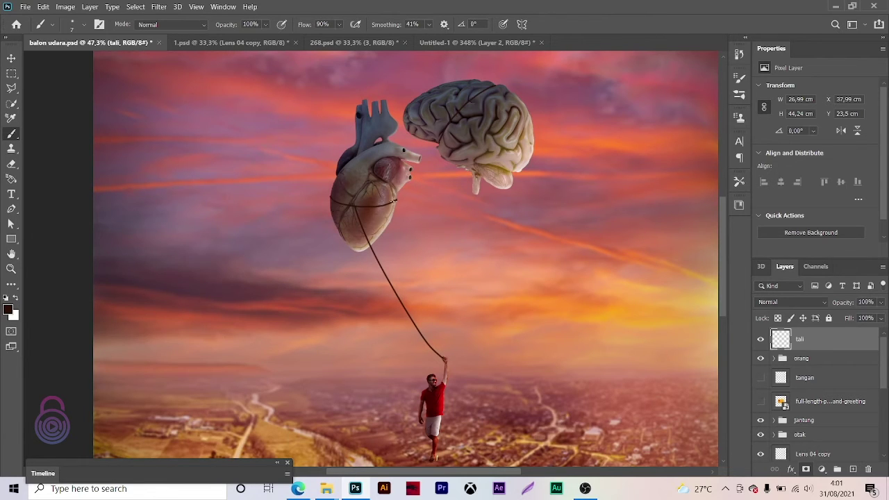
{"action": "left_click_drag", "start_coordinate": [394, 200], "coordinate": [444, 358]}
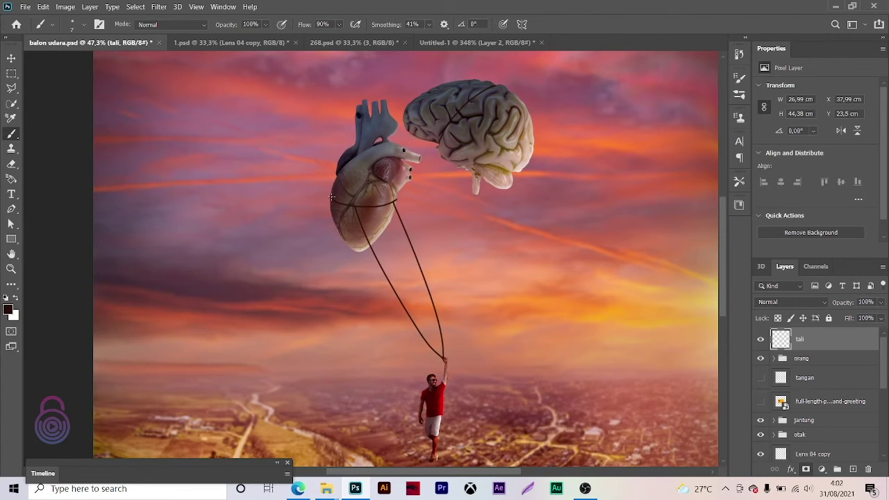
{"action": "left_click_drag", "start_coordinate": [333, 232], "coordinate": [363, 294]}
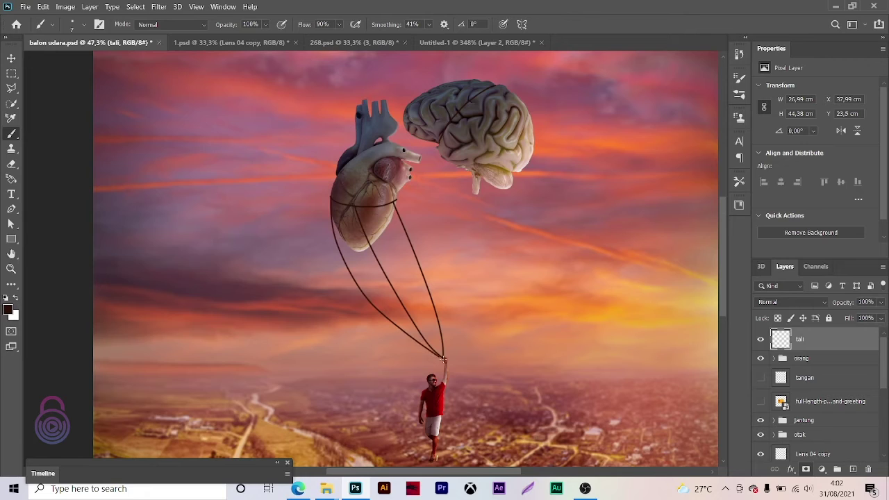
{"action": "left_click_drag", "start_coordinate": [445, 126], "coordinate": [444, 362]}
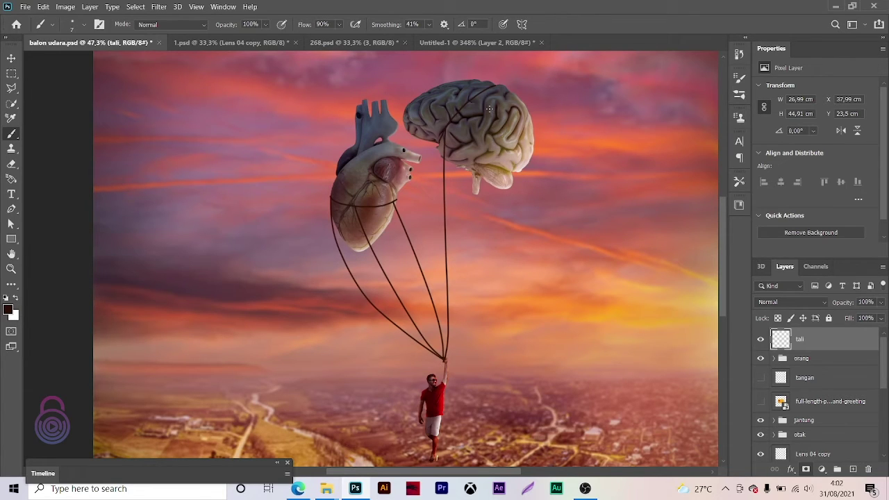
{"action": "mouse_move", "coordinate": [490, 83]}
{"action": "left_mouse_down"}
{"action": "mouse_move", "coordinate": [492, 197]}
{"action": "mouse_move", "coordinate": [440, 357]}
{"action": "left_mouse_up"}
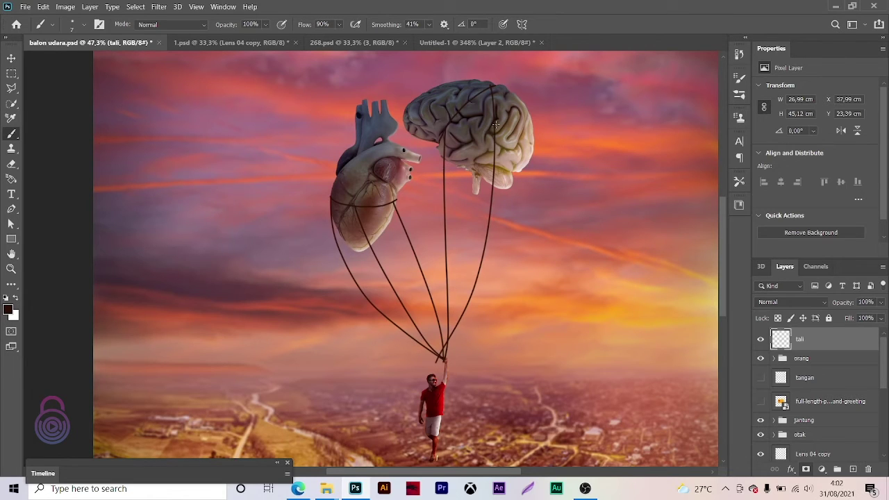
{"action": "key", "text": "ctrl+z"}
{"action": "key", "text": "ctrl+z"}
{"action": "key", "text": "ctrl+z"}
{"action": "key", "text": "ctrl+z"}
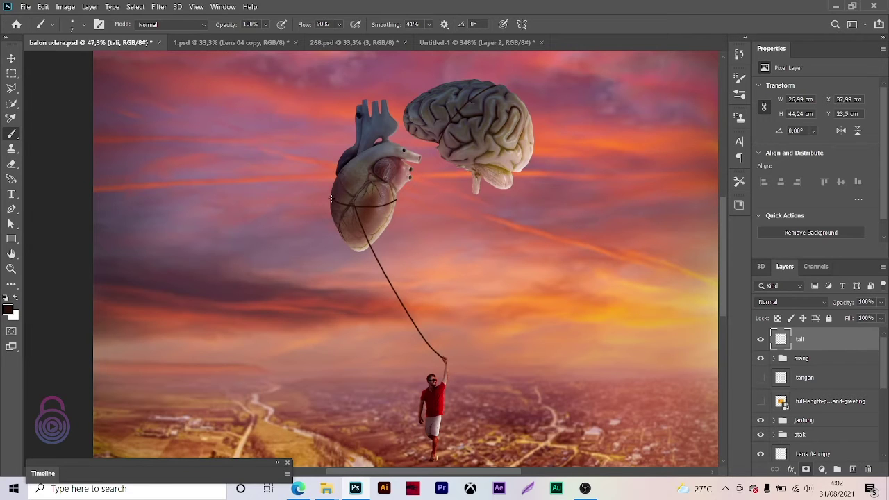
- Redraw curved ropes from both sides of the heart and from the brain down to the hand
{"action": "mouse_move", "coordinate": [332, 200]}
{"action": "left_mouse_down"}
{"action": "mouse_move", "coordinate": [368, 300]}
{"action": "mouse_move", "coordinate": [429, 355]}
{"action": "left_mouse_up"}
{"action": "left_click_drag", "start_coordinate": [395, 207], "coordinate": [435, 351]}
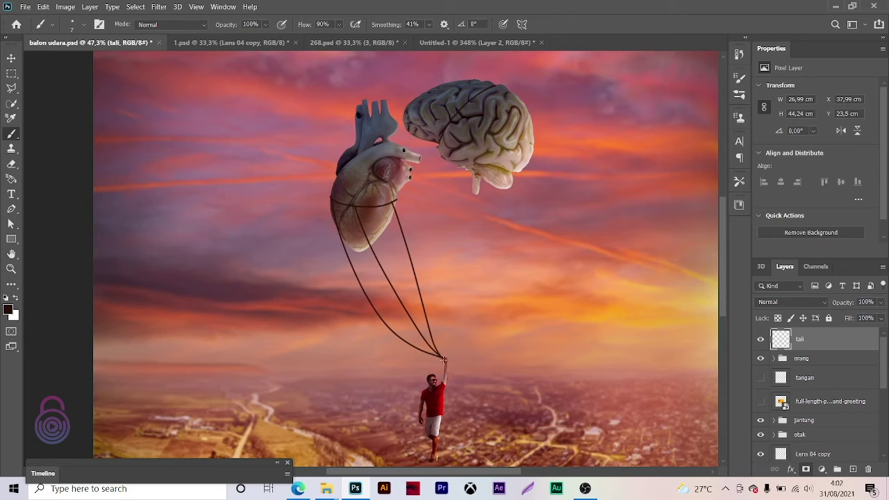
{"action": "left_click_drag", "start_coordinate": [453, 137], "coordinate": [435, 348]}
{"action": "key", "text": "ctrl+z"}
{"action": "left_click_drag", "start_coordinate": [438, 135], "coordinate": [438, 345]}
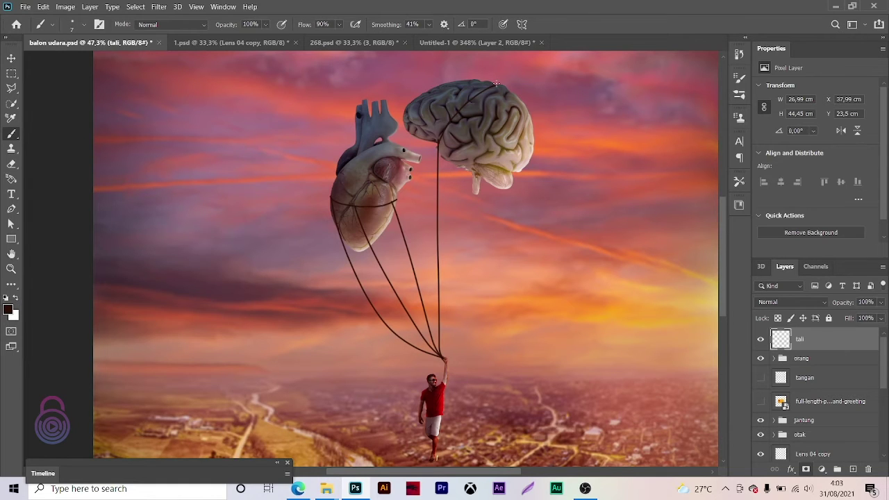
{"action": "key", "text": "z"}
{"action": "left_click_drag", "start_coordinate": [530, 186], "coordinate": [449, 173]}
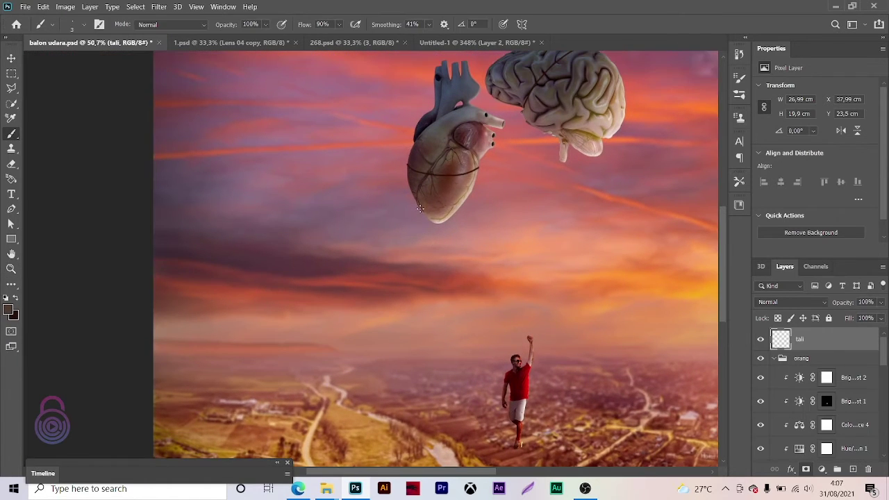
- Draw two thin ropes from the heart down to the man's raised hand
{"action": "key", "text": "ctrl+z"}
{"action": "left_click_drag", "start_coordinate": [417, 192], "coordinate": [529, 339]}
{"action": "key", "text": "ctrl+z"}
{"action": "left_click_drag", "start_coordinate": [482, 257], "coordinate": [529, 339]}
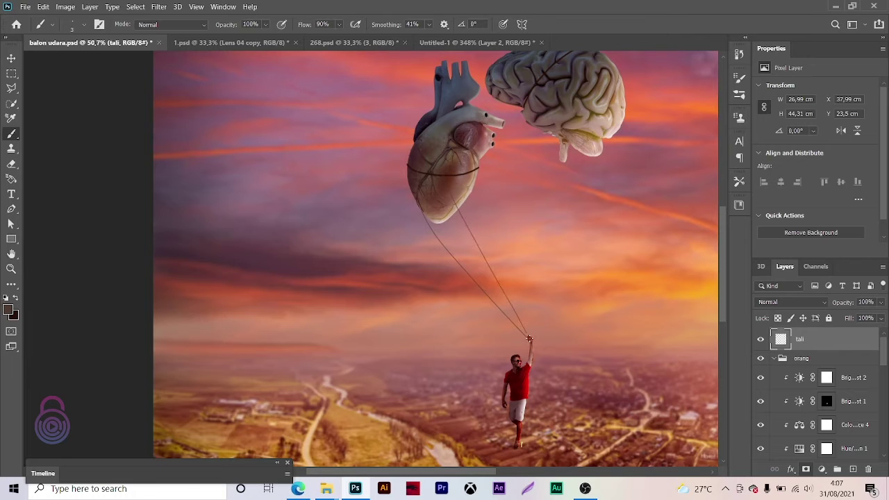
- Paint a bow knot with two hanging rope tails on the heart's upper vessel
{"action": "scroll", "coordinate": [494, 120], "scroll_direction": "up", "scroll_amount": 10}
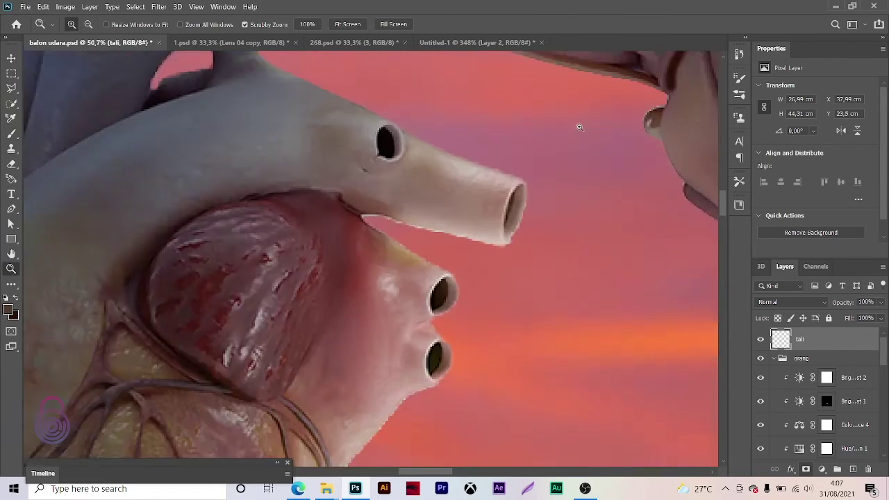
{"action": "left_click_drag", "start_coordinate": [444, 175], "coordinate": [427, 298]}
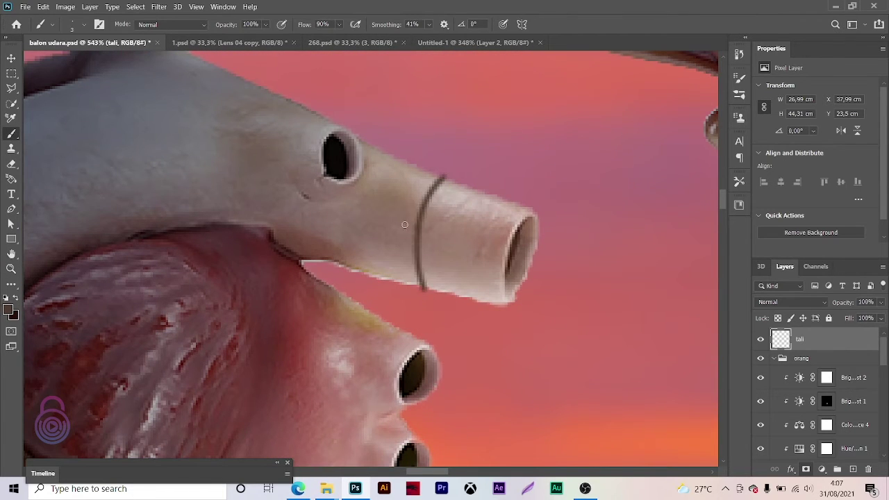
{"action": "left_click_drag", "start_coordinate": [419, 233], "coordinate": [378, 281]}
{"action": "left_click_drag", "start_coordinate": [417, 229], "coordinate": [457, 286]}
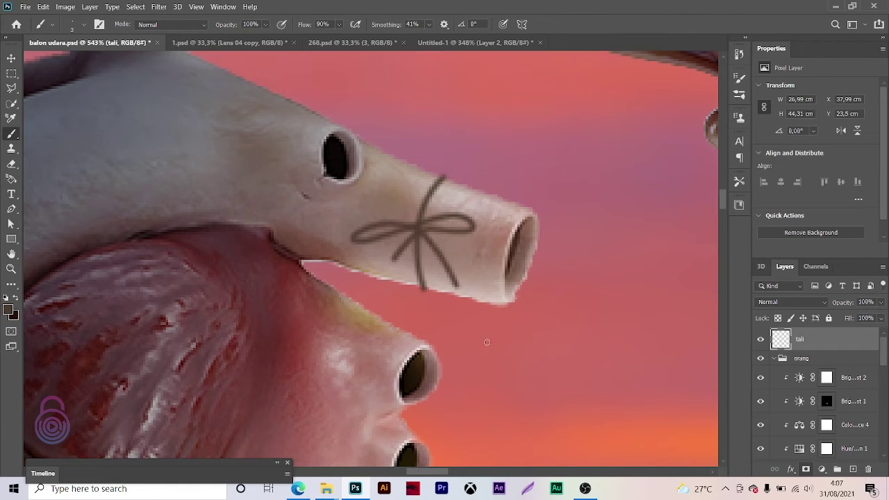
{"action": "key", "text": "ctrl+z"}
{"action": "key", "text": "ctrl+z"}
{"action": "mouse_move", "coordinate": [341, 234]}
{"action": "left_mouse_down"}
{"action": "mouse_move", "coordinate": [419, 227]}
{"action": "mouse_move", "coordinate": [378, 303]}
{"action": "left_mouse_up"}
{"action": "key", "text": "ctrl+z"}
{"action": "left_click_drag", "start_coordinate": [420, 230], "coordinate": [479, 320]}
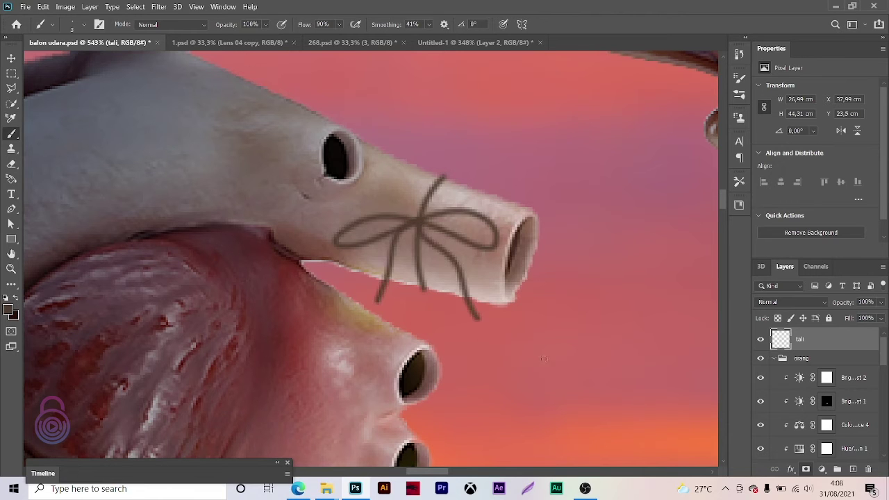
{"action": "key", "text": "z"}
{"action": "key", "text": "ctrl+0"}
{"action": "left_click_drag", "start_coordinate": [530, 304], "coordinate": [429, 114]}
- Extend the knot's rope and add another thin heart rope down to the man's hand
{"action": "key", "text": "b"}
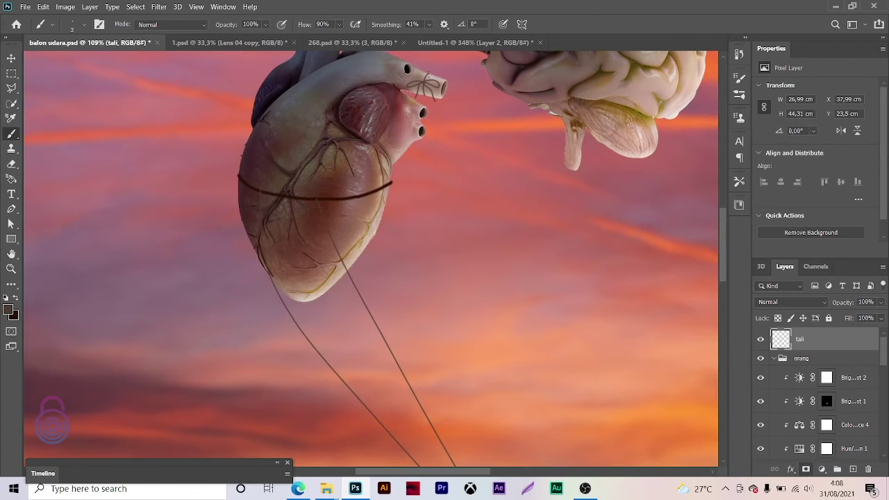
{"action": "key", "text": "z"}
{"action": "left_click_drag", "start_coordinate": [472, 176], "coordinate": [445, 176]}
{"action": "key", "text": "b"}
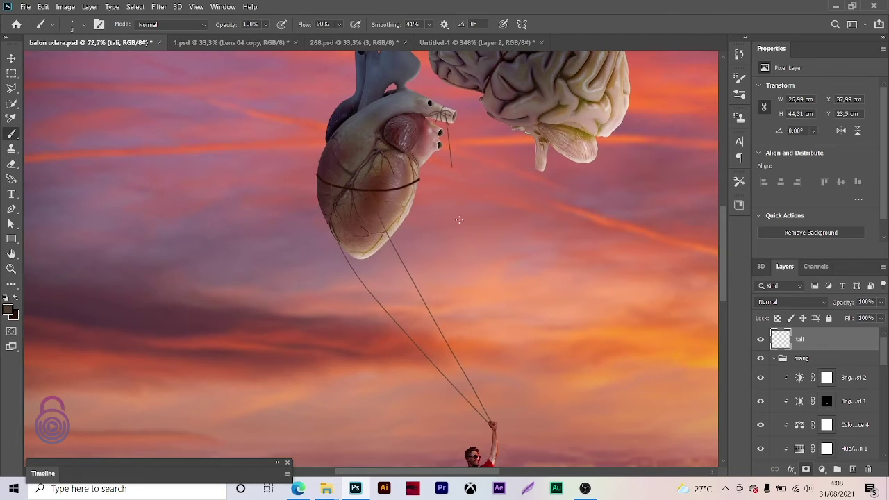
{"action": "left_click_drag", "start_coordinate": [459, 220], "coordinate": [488, 417]}
{"action": "key", "text": "z"}
{"action": "mouse_move", "coordinate": [534, 252]}
{"action": "left_mouse_down"}
{"action": "mouse_move", "coordinate": [475, 206]}
{"action": "mouse_move", "coordinate": [549, 201]}
{"action": "left_mouse_up"}
{"action": "key", "text": "b"}
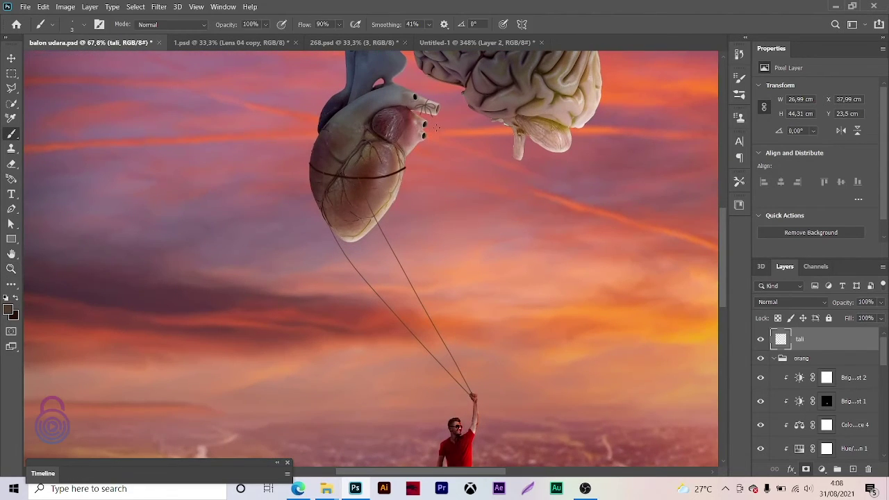
{"action": "left_click_drag", "start_coordinate": [434, 163], "coordinate": [452, 345]}
{"action": "key", "text": "ctrl+z"}
{"action": "left_click_drag", "start_coordinate": [429, 124], "coordinate": [463, 371]}
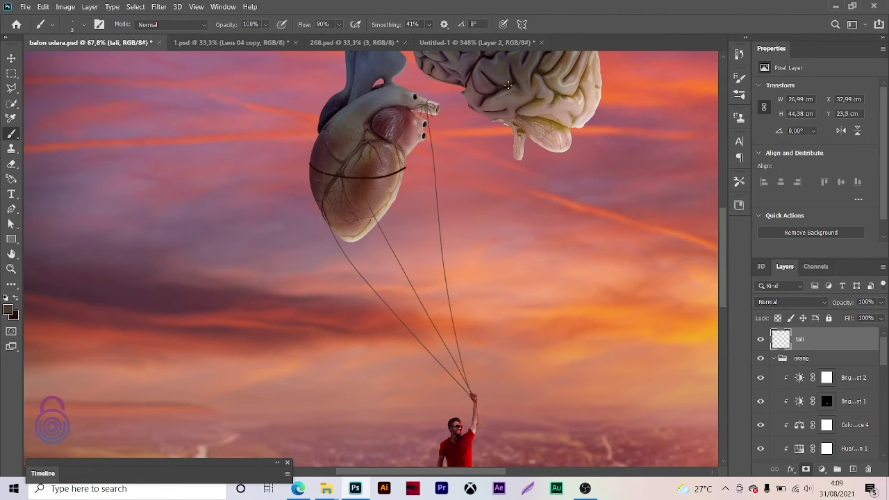
- Paint three ropes from under the brain down to the man's fist
{"action": "left_click_drag", "start_coordinate": [484, 113], "coordinate": [471, 385]}
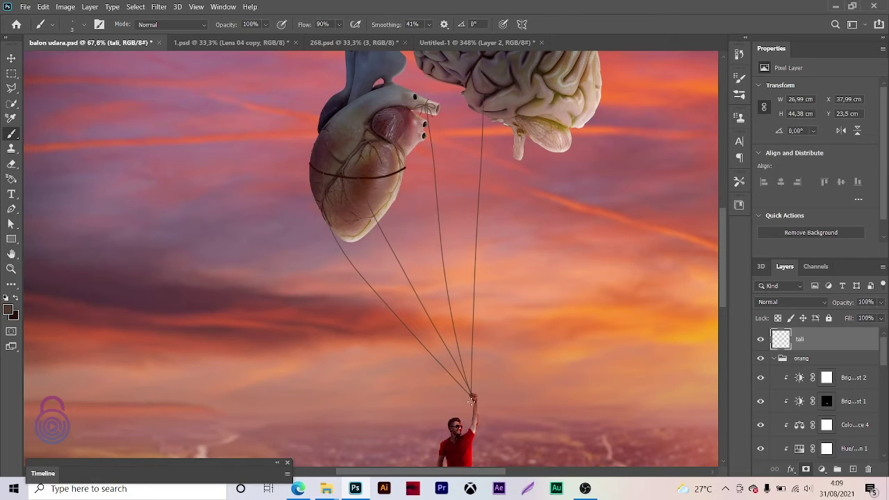
{"action": "left_click_drag", "start_coordinate": [589, 91], "coordinate": [532, 139]}
{"action": "left_click_drag", "start_coordinate": [460, 182], "coordinate": [413, 450]}
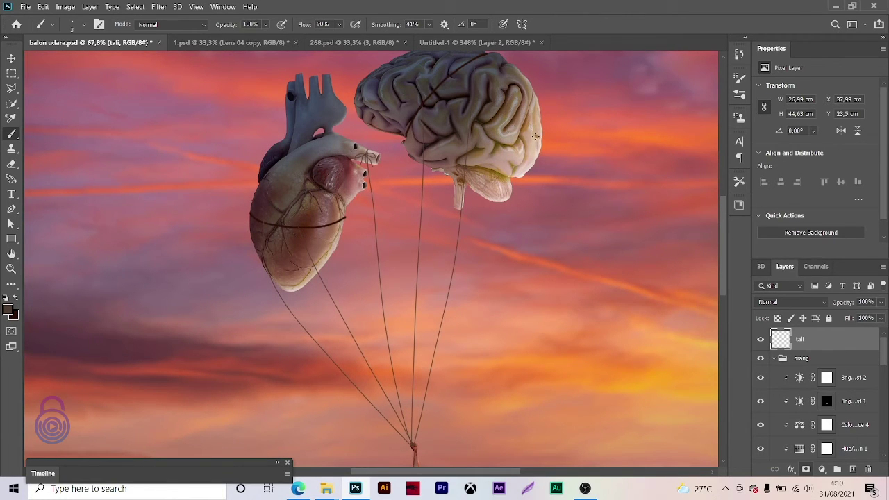
{"action": "left_click_drag", "start_coordinate": [539, 136], "coordinate": [414, 444]}
- Erase the rope pixels overlapping the man's fist with an enlarged eraser
{"action": "key", "text": "z"}
{"action": "left_click", "coordinate": [393, 223], "text": "alt"}
{"action": "left_click_drag", "start_coordinate": [393, 223], "coordinate": [402, 176]}
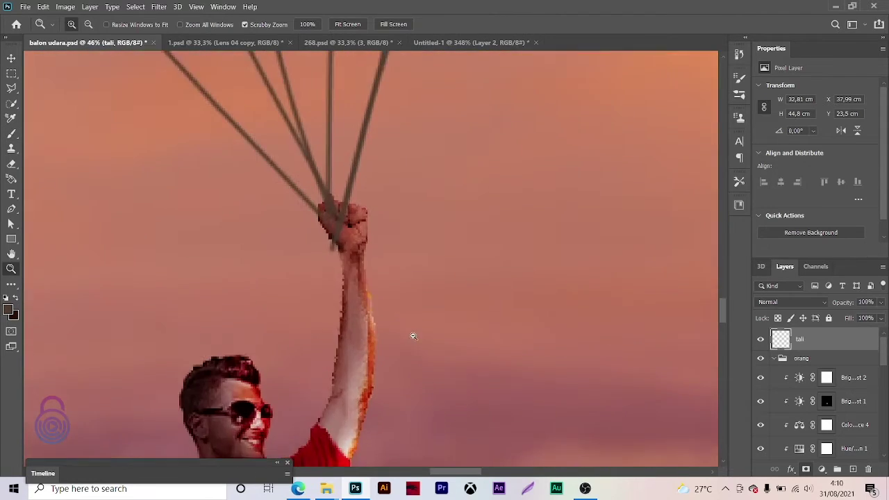
{"action": "key", "text": "e"}
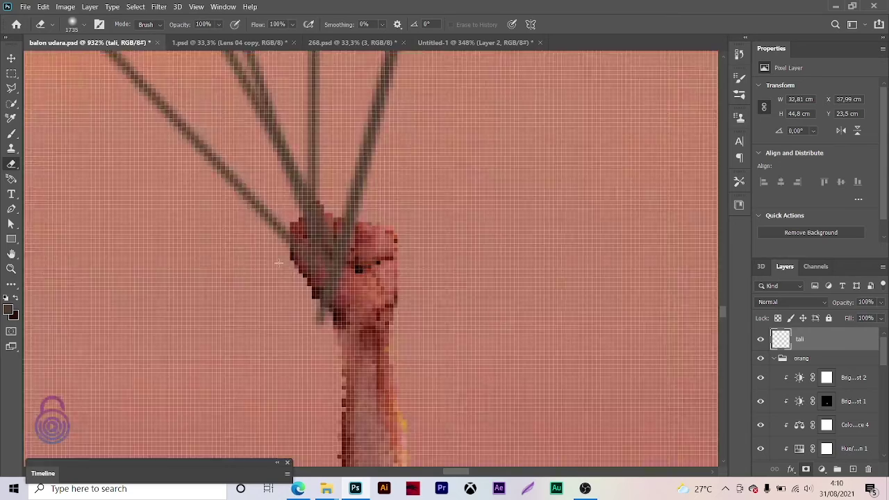
{"action": "mouse_move", "coordinate": [373, 294]}
{"action": "left_mouse_down"}
{"action": "mouse_move", "coordinate": [166, 272]}
{"action": "mouse_move", "coordinate": [486, 262]}
{"action": "mouse_move", "coordinate": [305, 257]}
{"action": "mouse_move", "coordinate": [459, 274]}
{"action": "left_mouse_up"}
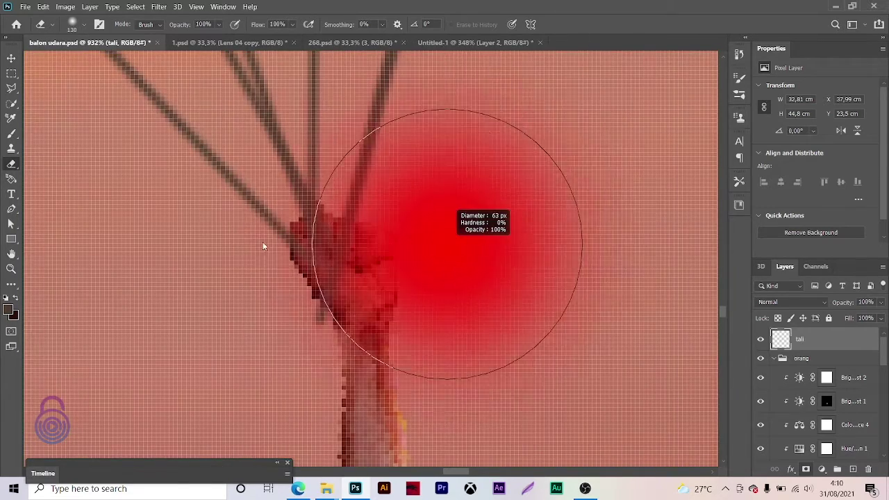
{"action": "mouse_move", "coordinate": [338, 306]}
{"action": "left_mouse_down"}
{"action": "mouse_move", "coordinate": [344, 264]}
{"action": "mouse_move", "coordinate": [323, 313]}
{"action": "mouse_move", "coordinate": [330, 234]}
{"action": "mouse_move", "coordinate": [277, 234]}
{"action": "left_mouse_up"}
- Paint short loose rope ends hanging down from the fist, then view the whole composite
{"action": "key", "text": "z"}
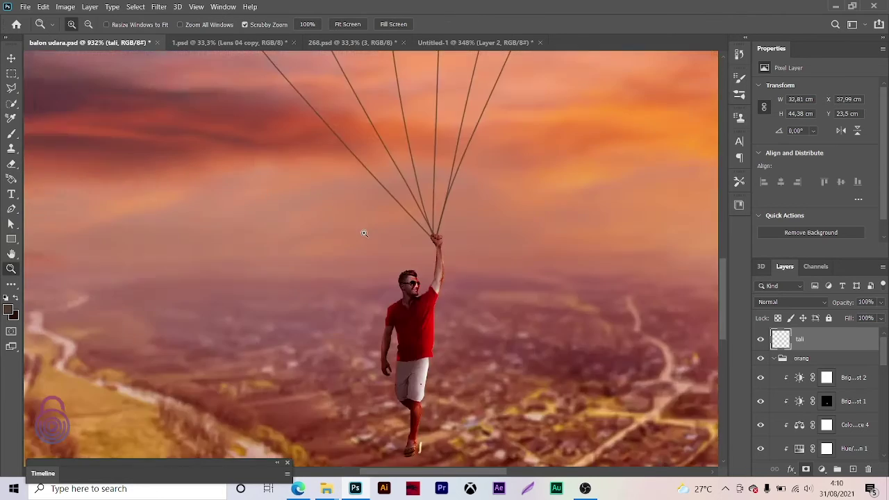
{"action": "mouse_move", "coordinate": [363, 228]}
{"action": "left_mouse_down"}
{"action": "mouse_move", "coordinate": [430, 229]}
{"action": "mouse_move", "coordinate": [556, 401]}
{"action": "left_mouse_up"}
{"action": "key", "text": "b"}
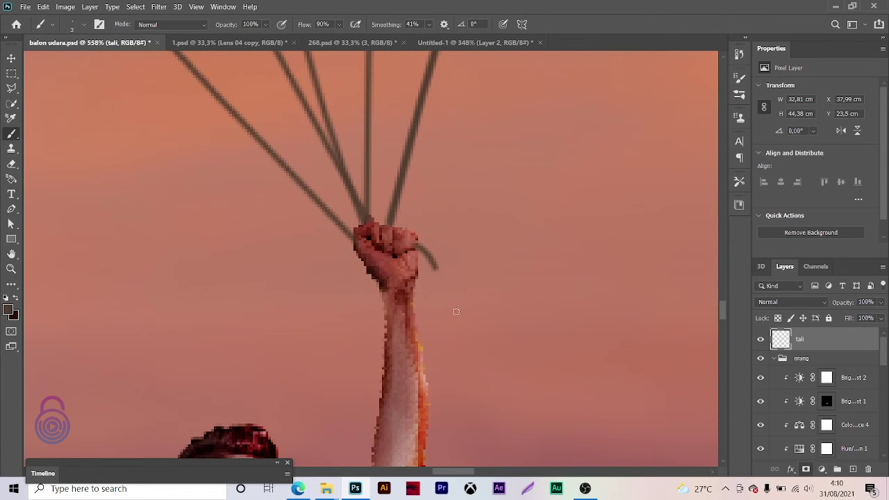
{"action": "mouse_move", "coordinate": [412, 239]}
{"action": "left_mouse_down"}
{"action": "mouse_move", "coordinate": [616, 317]}
{"action": "mouse_move", "coordinate": [456, 274]}
{"action": "mouse_move", "coordinate": [618, 380]}
{"action": "left_mouse_up"}
{"action": "mouse_move", "coordinate": [415, 241]}
{"action": "left_mouse_down"}
{"action": "mouse_move", "coordinate": [520, 392]}
{"action": "mouse_move", "coordinate": [417, 392]}
{"action": "left_mouse_up"}
{"action": "key", "text": "z"}
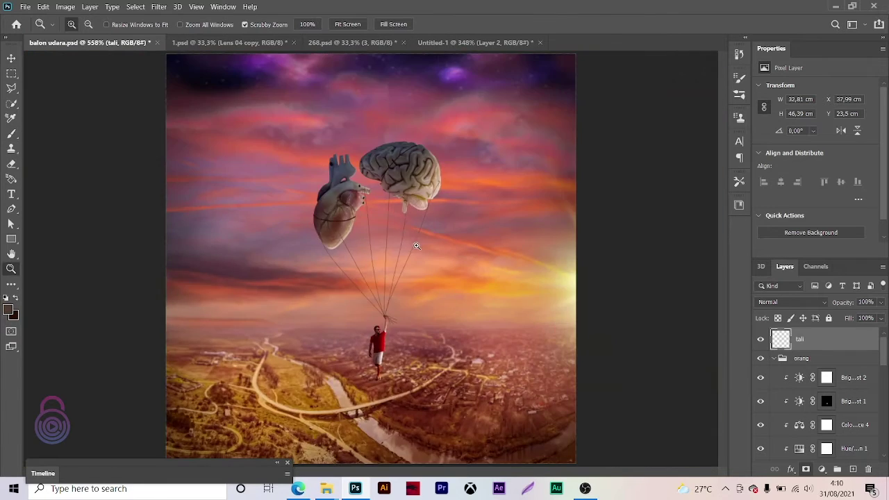
{"action": "mouse_move", "coordinate": [479, 198]}
{"action": "left_mouse_down"}
{"action": "mouse_move", "coordinate": [509, 198]}
{"action": "mouse_move", "coordinate": [487, 279]}
{"action": "left_mouse_up"}
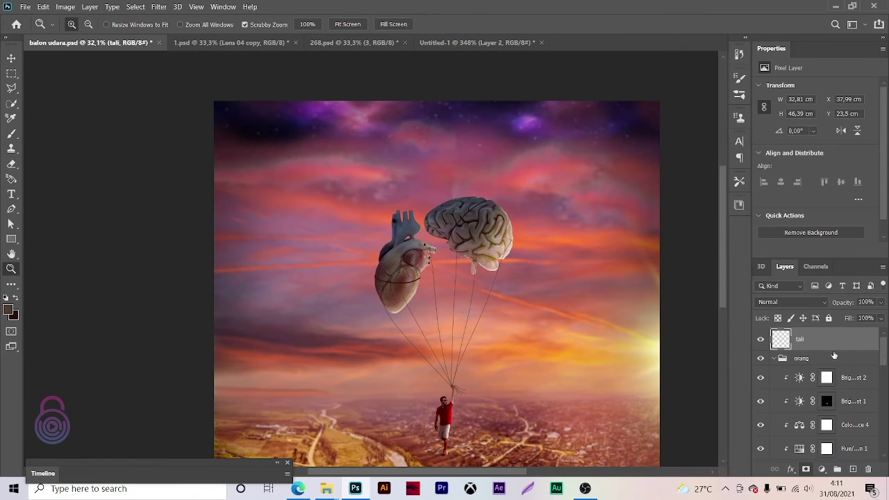
{"action": "left_click_drag", "start_coordinate": [885, 351], "coordinate": [885, 434]}
- On a new layer above langit dan land copy, paint sky-sampled purple over the upper-left sky
{"action": "left_click", "coordinate": [814, 414]}
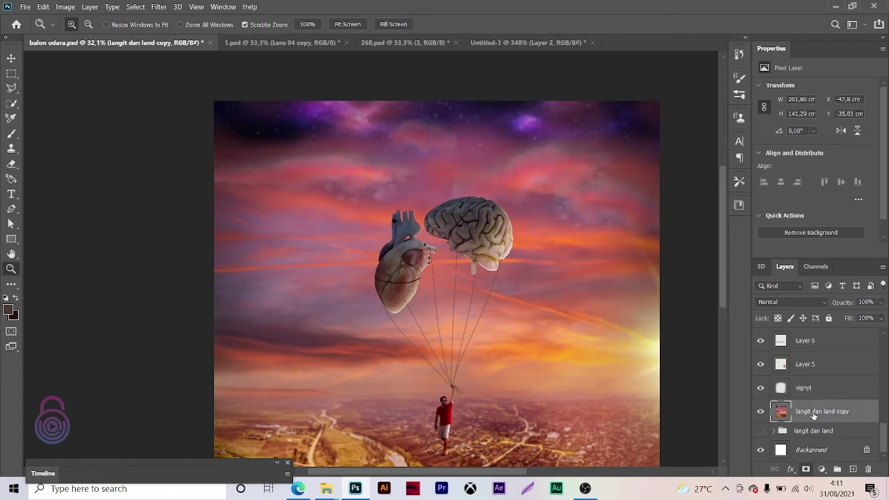
{"action": "left_click", "coordinate": [837, 469]}
{"action": "key", "text": "b"}
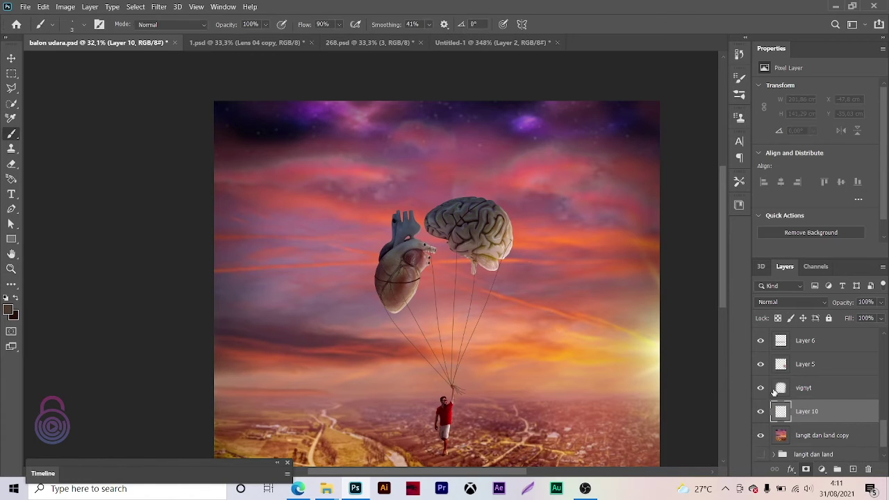
{"action": "left_click", "coordinate": [8, 310]}
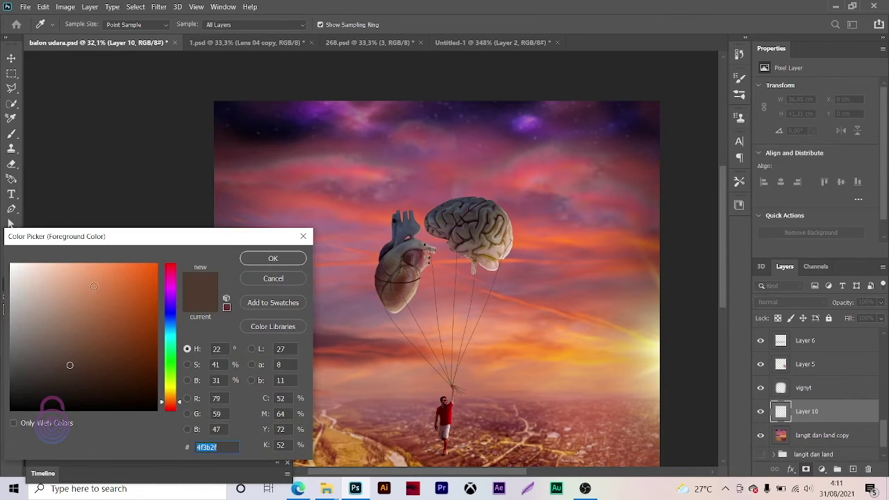
{"action": "left_click", "coordinate": [307, 116]}
{"action": "left_click", "coordinate": [272, 258]}
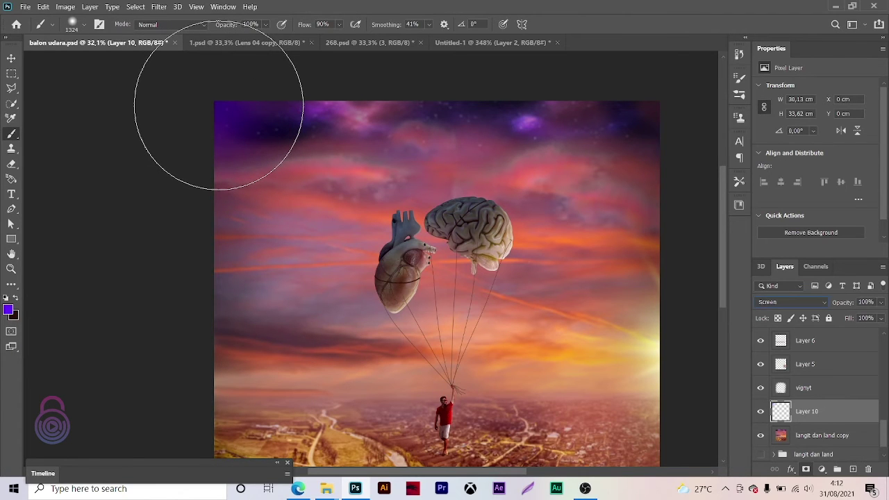
{"action": "left_click_drag", "start_coordinate": [219, 105], "coordinate": [284, 170]}
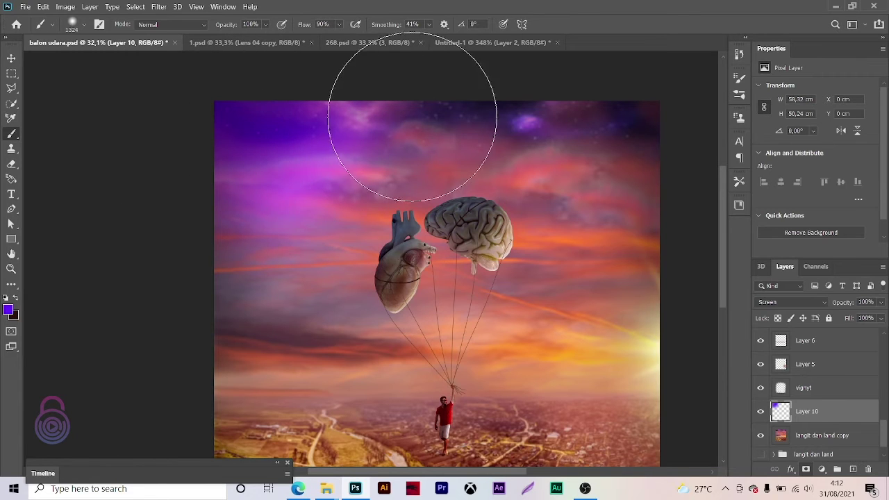
- Paint soft purple across the upper sky at 40% brush opacity, with the layer at 47%
{"action": "left_click", "coordinate": [265, 24]}
{"action": "left_click_drag", "start_coordinate": [255, 37], "coordinate": [244, 37]}
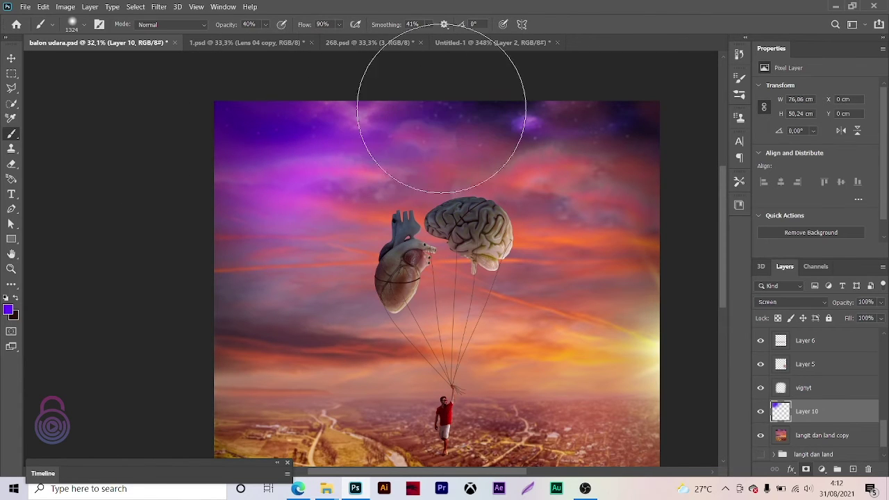
{"action": "left_click_drag", "start_coordinate": [440, 100], "coordinate": [441, 41]}
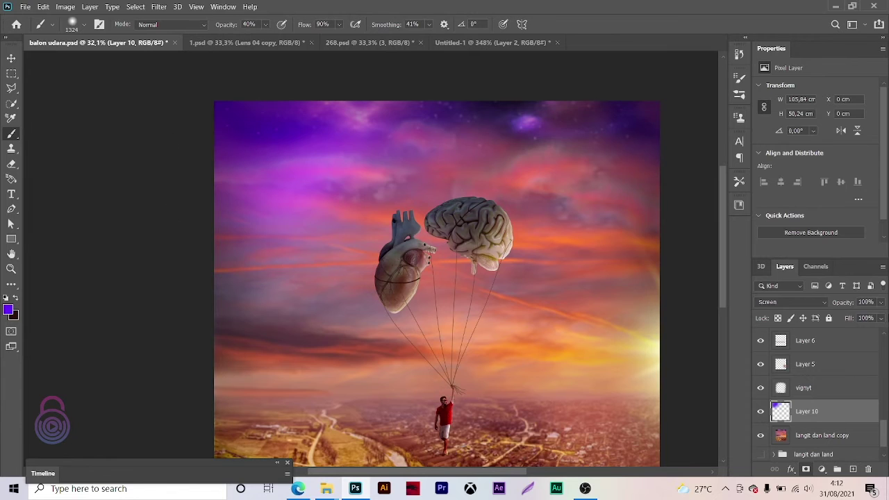
{"action": "key", "text": "z"}
{"action": "key", "text": "4"}
- Add more soft purple over the sky and check the overall composition
{"action": "key", "text": "7"}
{"action": "left_click", "coordinate": [457, 238], "text": "alt"}
{"action": "left_click_drag", "start_coordinate": [456, 238], "coordinate": [592, 209]}
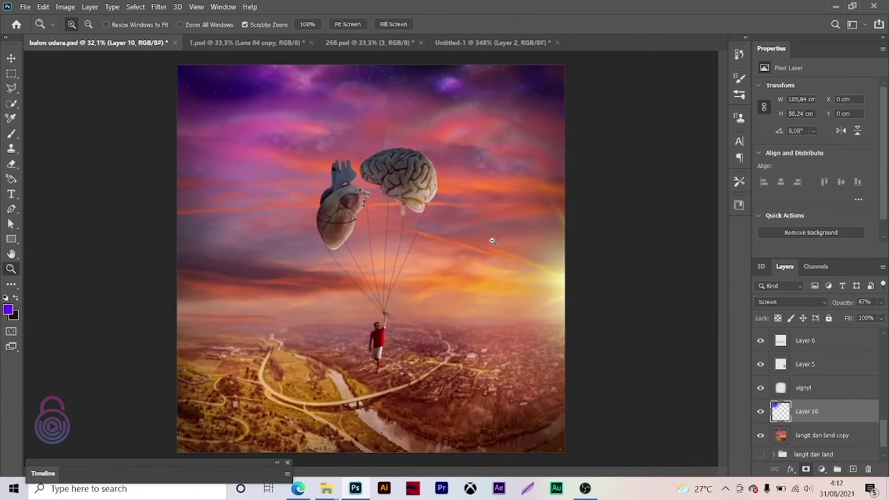
{"action": "key", "text": "b"}
{"action": "mouse_move", "coordinate": [377, 119]}
{"action": "left_mouse_down"}
{"action": "mouse_move", "coordinate": [496, 109]}
{"action": "mouse_move", "coordinate": [466, 169]}
{"action": "mouse_move", "coordinate": [429, 147]}
{"action": "left_mouse_up"}
{"action": "key", "text": "z"}
{"action": "left_click", "coordinate": [430, 202], "text": "alt"}
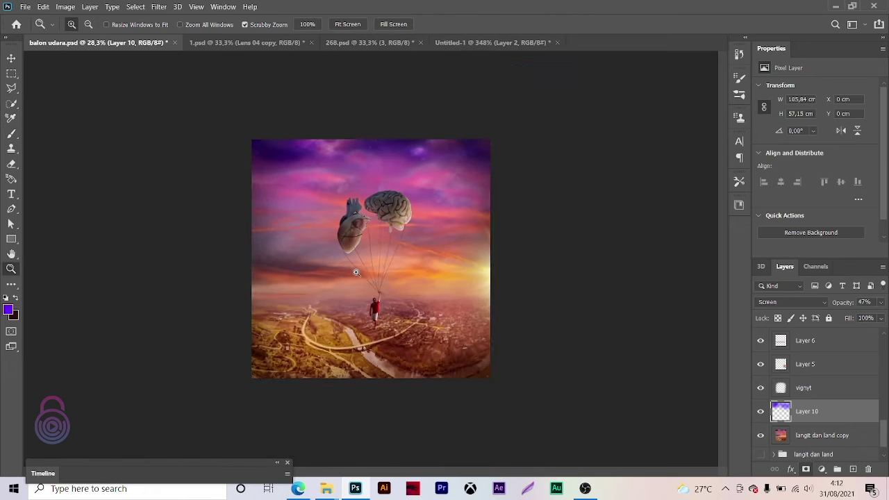
{"action": "left_click_drag", "start_coordinate": [430, 201], "coordinate": [478, 193]}
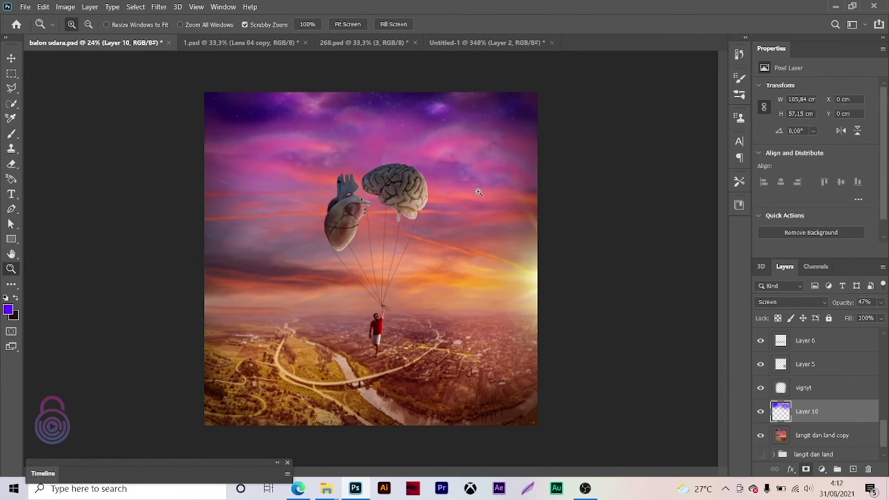
{"action": "left_click_drag", "start_coordinate": [477, 192], "coordinate": [414, 234]}
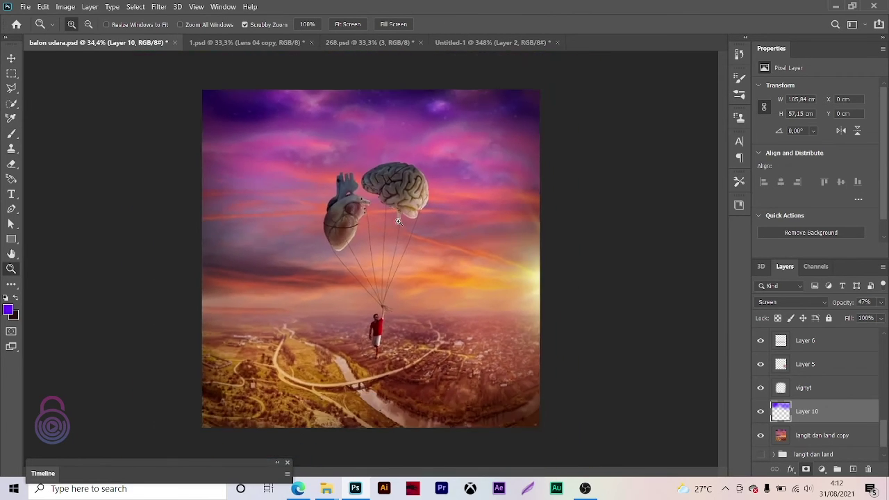
- Duplicate the lens flare layer and drag the copy toward the top-left
{"action": "key", "text": "ctrl+v"}
{"action": "key", "text": "v"}
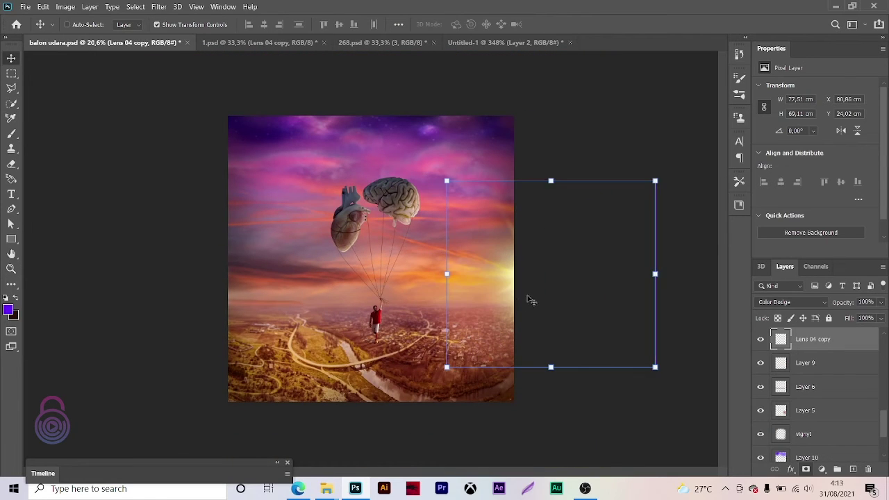
{"action": "left_click_drag", "start_coordinate": [526, 298], "coordinate": [188, 126]}
- Scale the Lens 04 copy 2 flare to about 245%, rotate it to -33.47°, and place it top-left
{"action": "left_click_drag", "start_coordinate": [241, 133], "coordinate": [259, 156]}
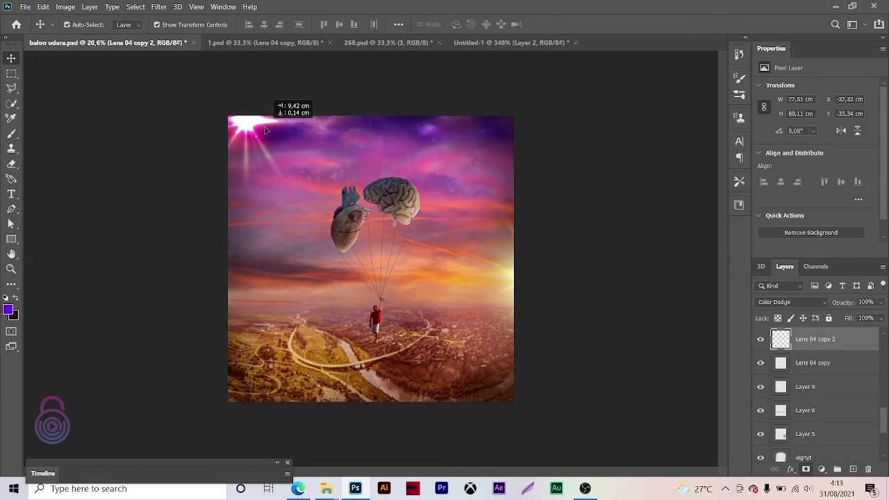
{"action": "key", "text": "ctrl+t"}
{"action": "left_click_drag", "start_coordinate": [391, 278], "coordinate": [542, 412]}
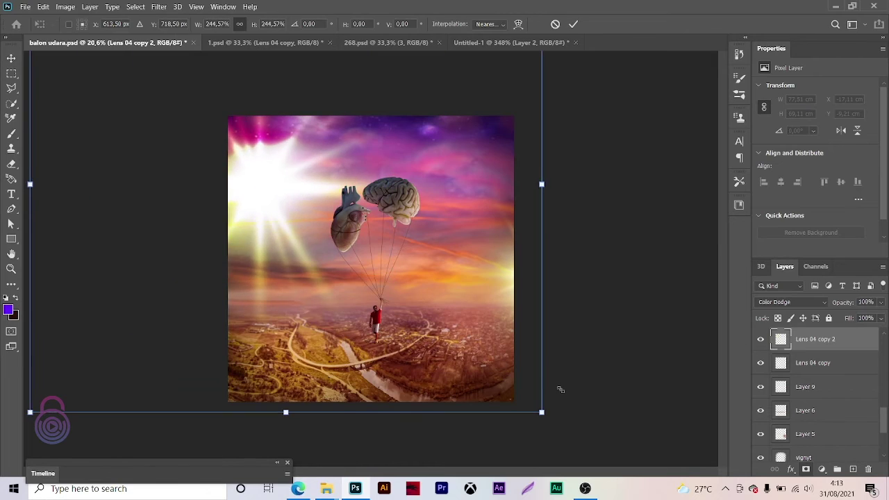
{"action": "mouse_move", "coordinate": [30, 49]}
{"action": "left_mouse_down"}
{"action": "mouse_move", "coordinate": [234, 85]}
{"action": "mouse_move", "coordinate": [261, 116]}
{"action": "left_mouse_up"}
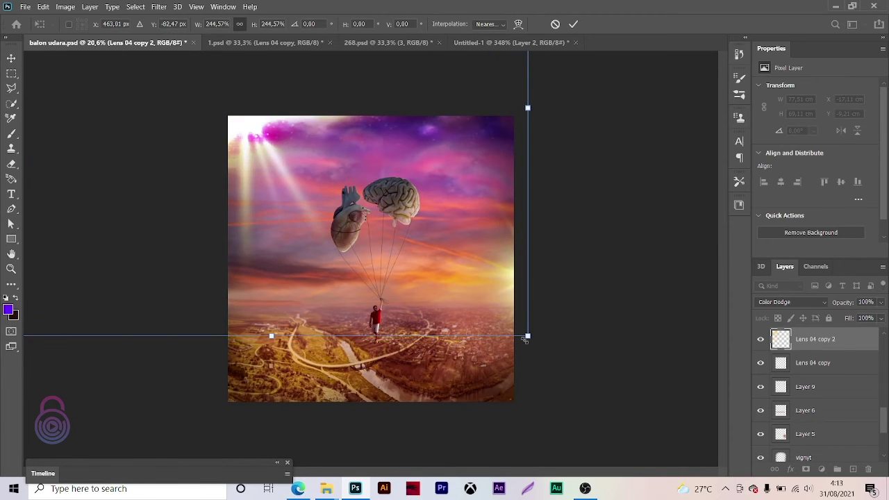
{"action": "left_click_drag", "start_coordinate": [544, 340], "coordinate": [625, 153]}
{"action": "mouse_move", "coordinate": [285, 180]}
{"action": "left_mouse_down"}
{"action": "mouse_move", "coordinate": [262, 143]}
{"action": "mouse_move", "coordinate": [287, 113]}
{"action": "left_mouse_up"}
{"action": "left_click", "coordinate": [573, 23]}
{"action": "key", "text": "z"}
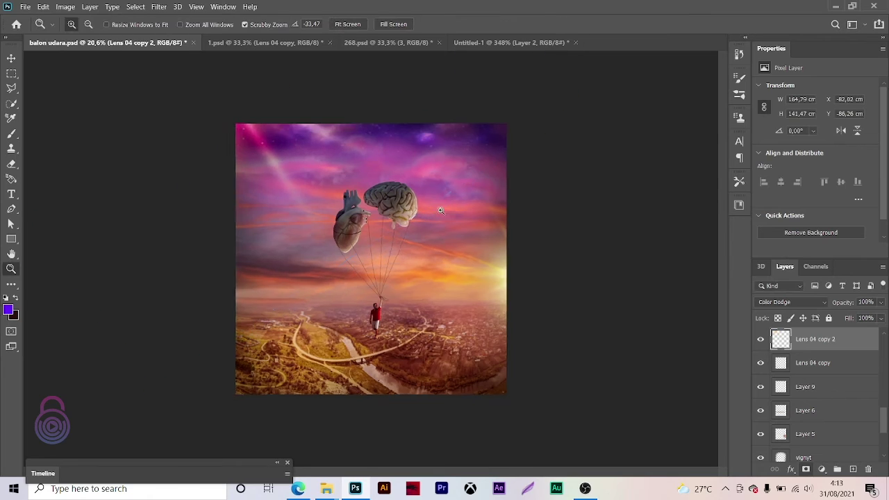
{"action": "key", "text": "ctrl+0"}
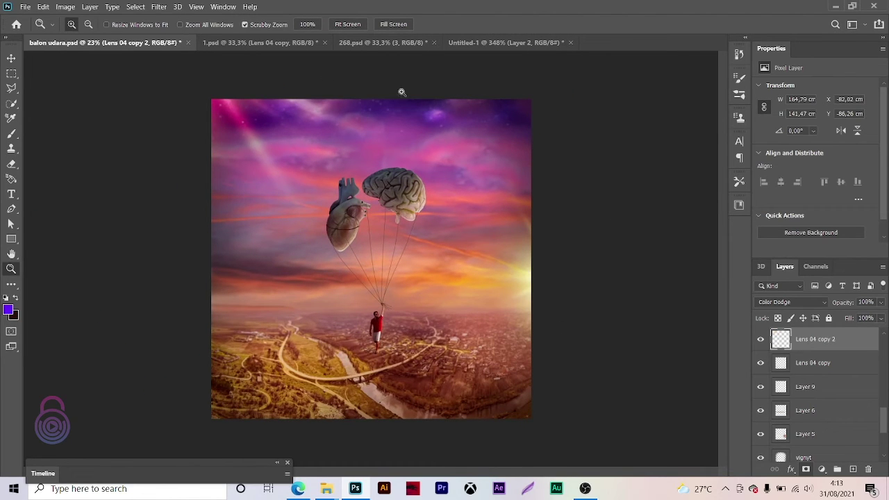
{"action": "scroll", "coordinate": [819, 389], "scroll_direction": "up", "scroll_amount": 3}
{"action": "scroll", "coordinate": [819, 389], "scroll_direction": "up", "scroll_amount": 2}
- Add the author-credit text as a Montserrat Bold type layer
{"action": "left_click", "coordinate": [819, 339]}
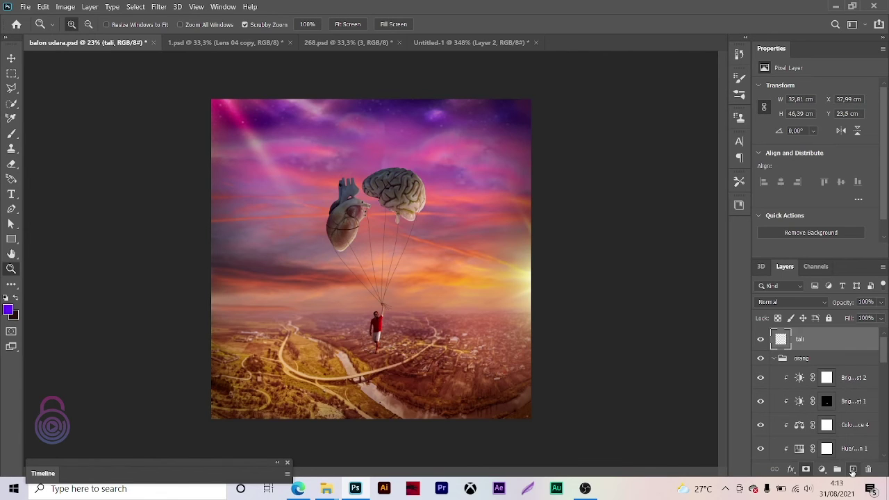
{"action": "left_click", "coordinate": [11, 194]}
{"action": "left_click", "coordinate": [400, 399]}
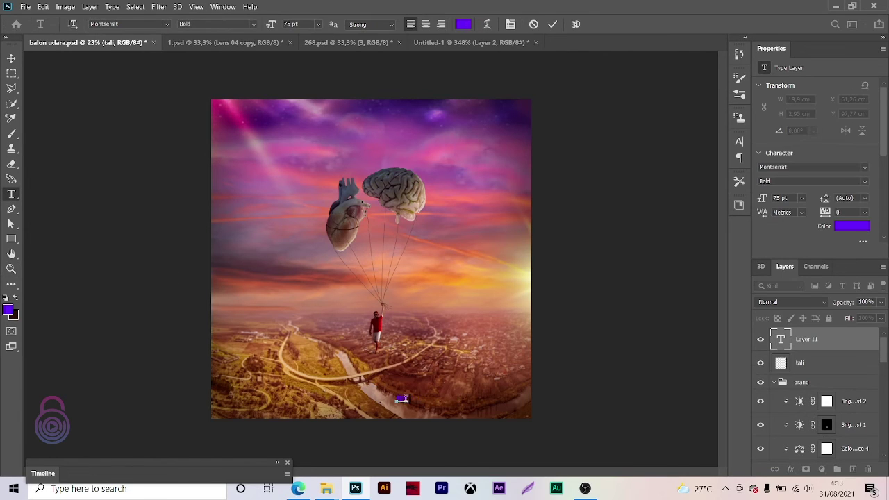
{"action": "left_click", "coordinate": [552, 25]}
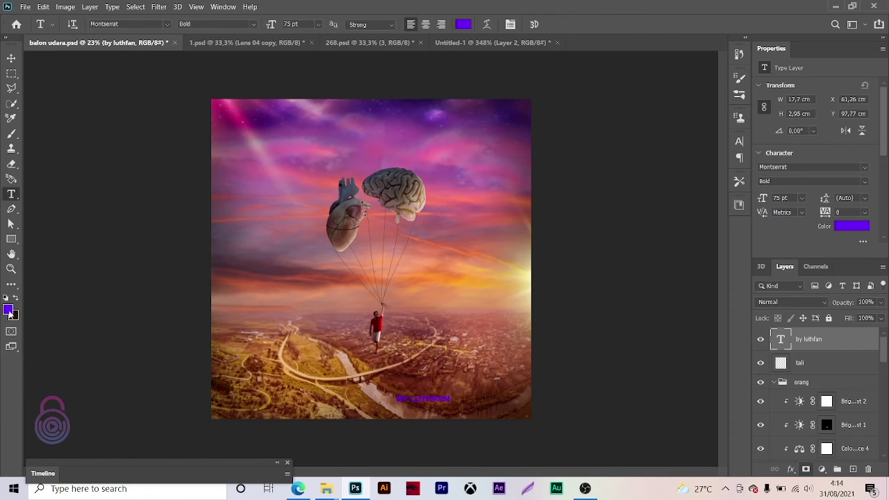
- Make the credit text white (#ffffff) at 26% opacity and move it to the top-right sky
{"action": "left_click", "coordinate": [8, 310]}
{"action": "key", "text": "v"}
{"action": "left_click", "coordinate": [852, 225]}
{"action": "type", "text": "ffffff"}
{"action": "key", "text": "Return"}
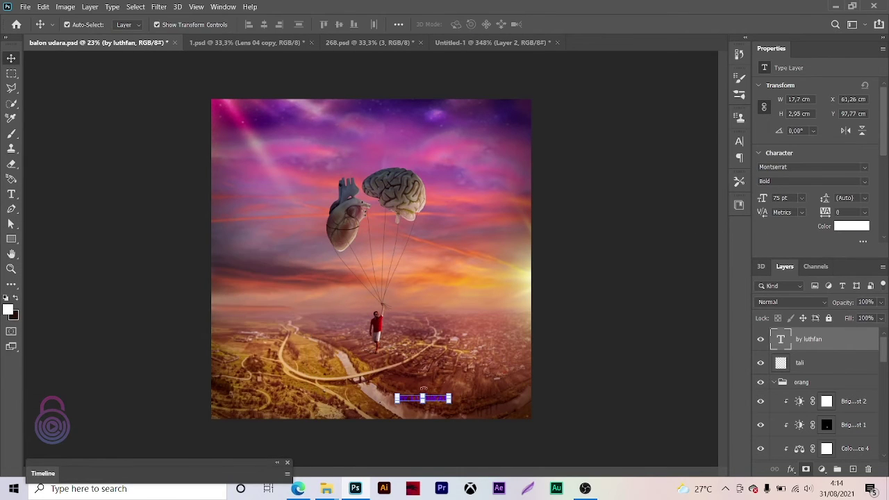
{"action": "key", "text": "2"}
{"action": "key", "text": "6"}
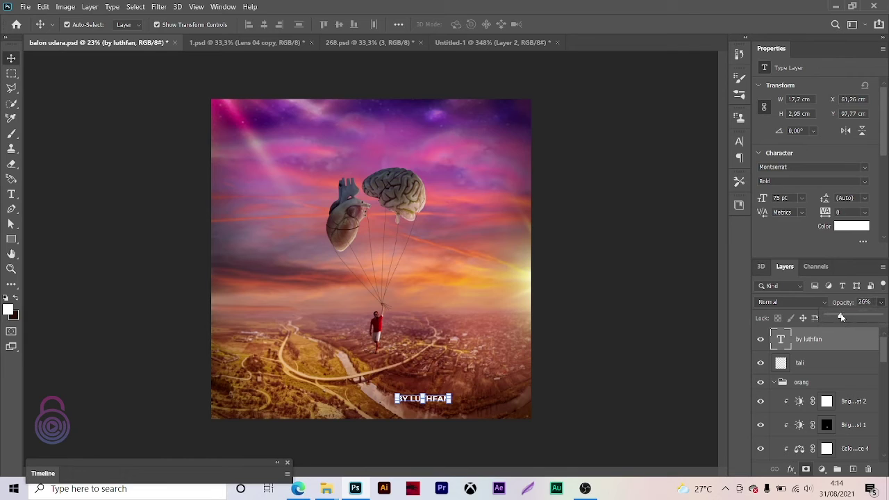
{"action": "mouse_move", "coordinate": [441, 402]}
{"action": "left_mouse_down"}
{"action": "mouse_move", "coordinate": [261, 405]}
{"action": "mouse_move", "coordinate": [505, 120]}
{"action": "left_mouse_up"}
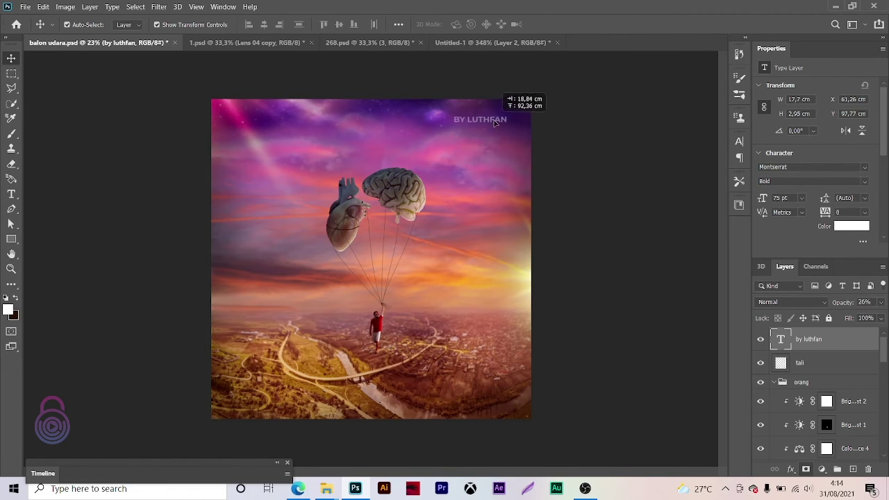
- Deselect the text and select the tali rope layer
{"action": "left_click", "coordinate": [620, 262]}
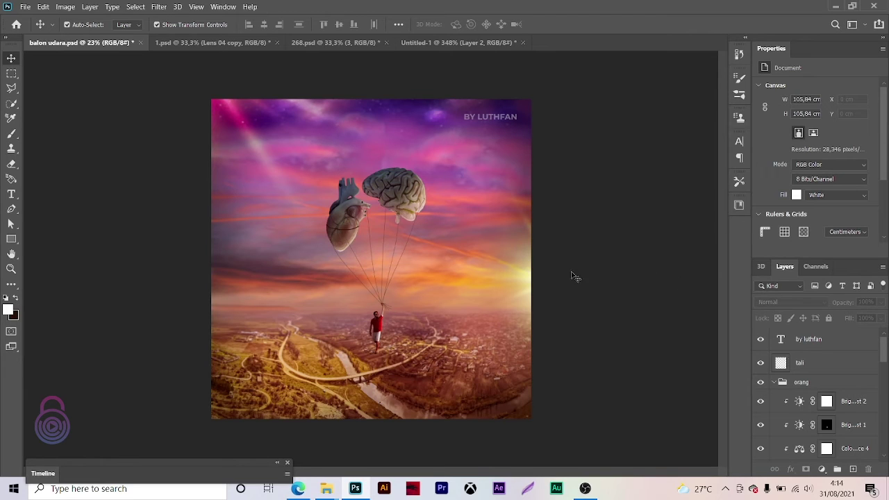
{"action": "left_click", "coordinate": [819, 363]}
{"action": "left_click", "coordinate": [760, 362]}
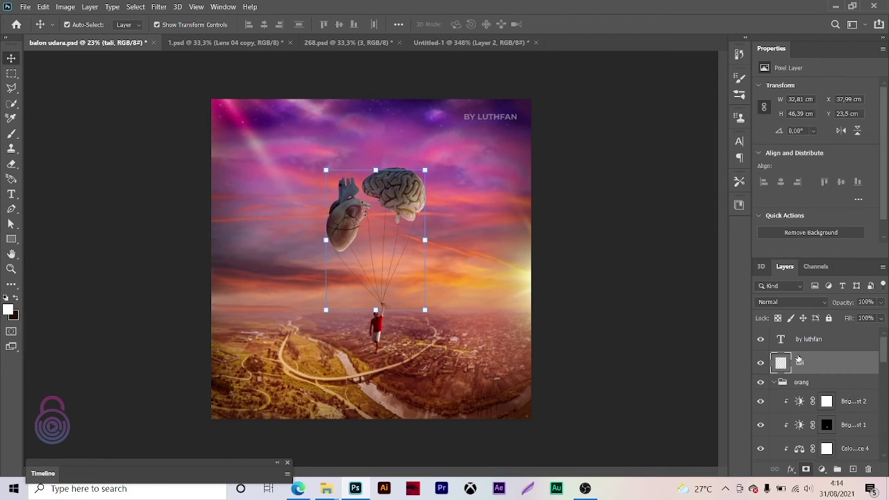
- Add a Brightness/Contrast adjustment to the ropes with brightness -150 and contrast 100
{"action": "left_click", "coordinate": [822, 470]}
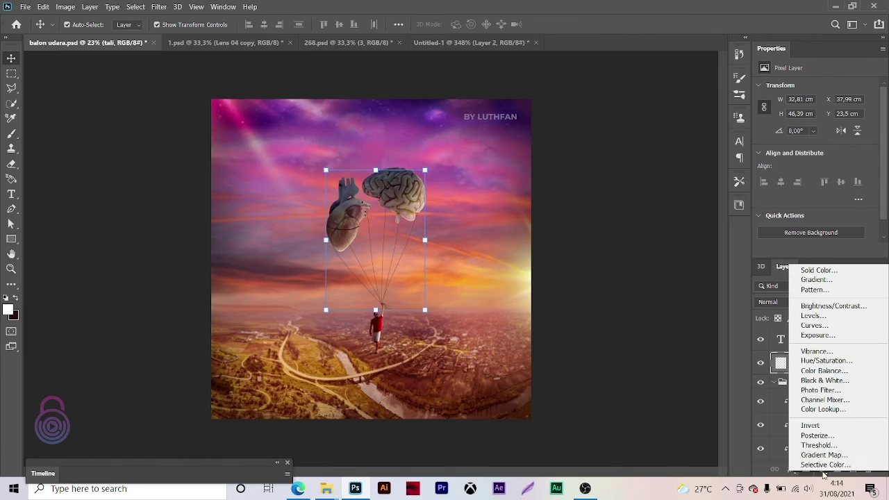
{"action": "left_click", "coordinate": [833, 305]}
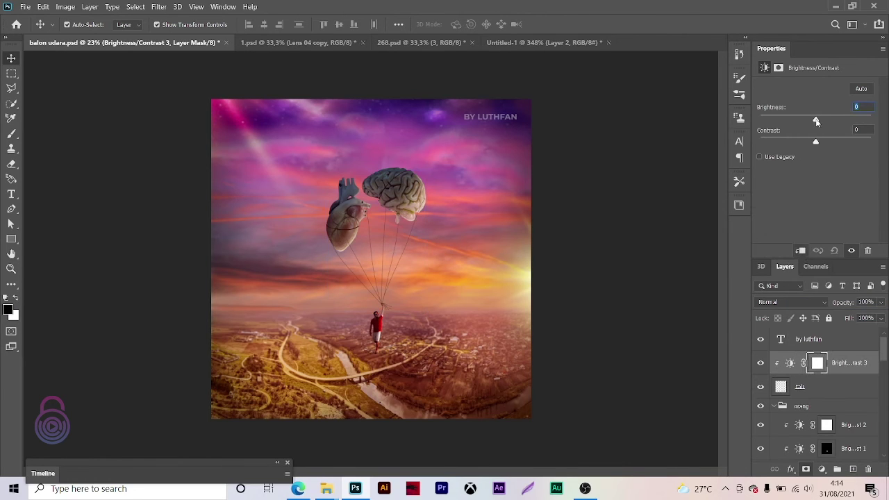
{"action": "left_click_drag", "start_coordinate": [816, 121], "coordinate": [755, 120]}
{"action": "left_click_drag", "start_coordinate": [816, 142], "coordinate": [879, 143]}
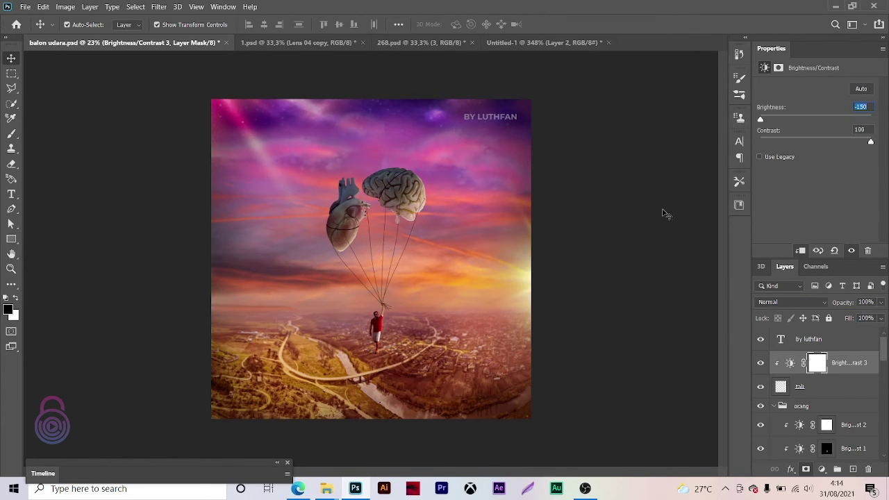
{"action": "left_click", "coordinate": [356, 301]}
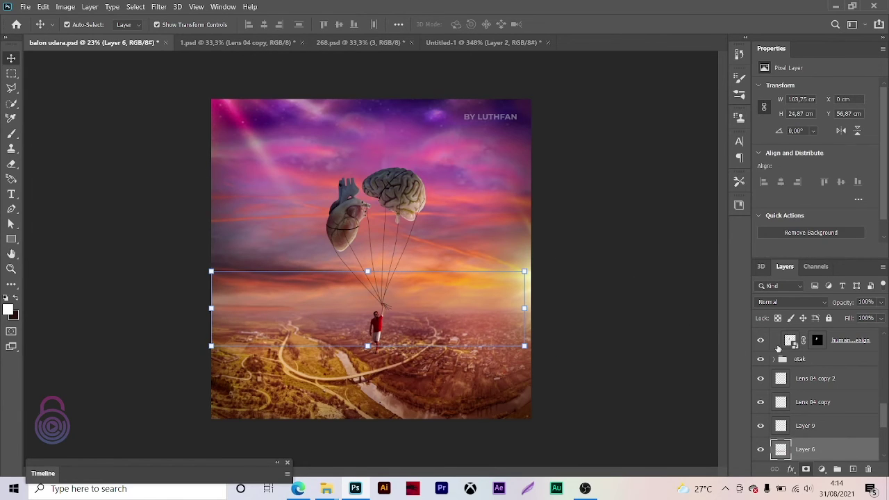
- Zoom in on the brain balloon and select the tali layer inside the otak group
{"action": "left_click", "coordinate": [760, 359]}
{"action": "key", "text": "z"}
{"action": "left_click_drag", "start_coordinate": [425, 208], "coordinate": [528, 209]}
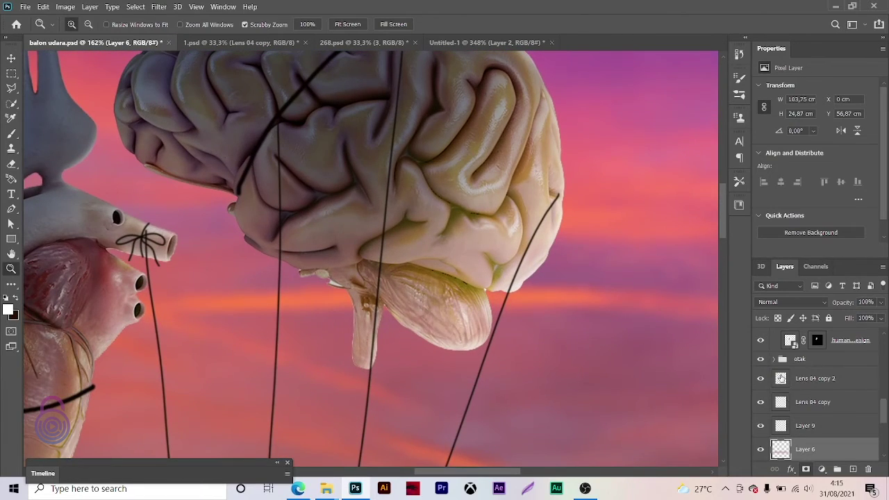
{"action": "left_click", "coordinate": [774, 359]}
{"action": "left_click", "coordinate": [806, 386]}
{"action": "key", "text": "b"}
{"action": "mouse_move", "coordinate": [486, 224]}
{"action": "left_mouse_down"}
{"action": "mouse_move", "coordinate": [556, 225]}
{"action": "mouse_move", "coordinate": [547, 313]}
{"action": "left_mouse_up"}
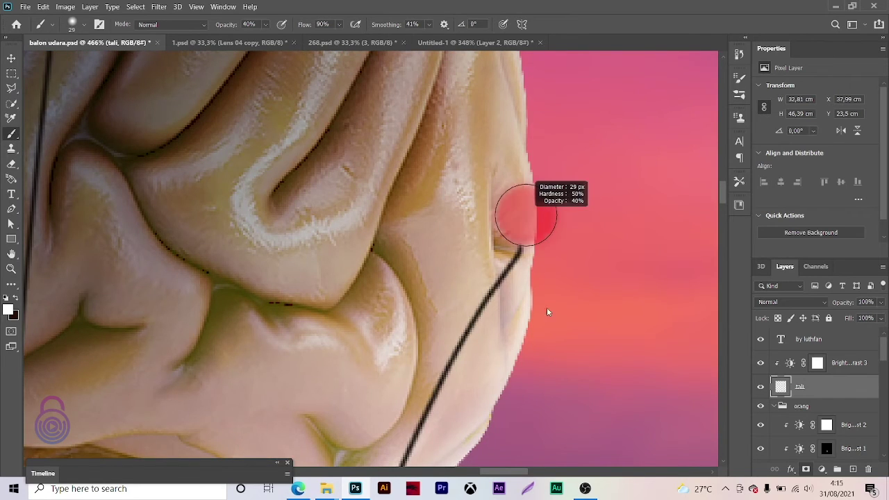
- Paint the rope end toward the brain's edge with a tiny full-opacity brush
{"action": "key", "text": "0"}
{"action": "mouse_move", "coordinate": [542, 202]}
{"action": "left_mouse_down"}
{"action": "mouse_move", "coordinate": [527, 248]}
{"action": "mouse_move", "coordinate": [528, 201]}
{"action": "mouse_move", "coordinate": [548, 215]}
{"action": "left_mouse_up"}
{"action": "key", "text": "ctrl+z"}
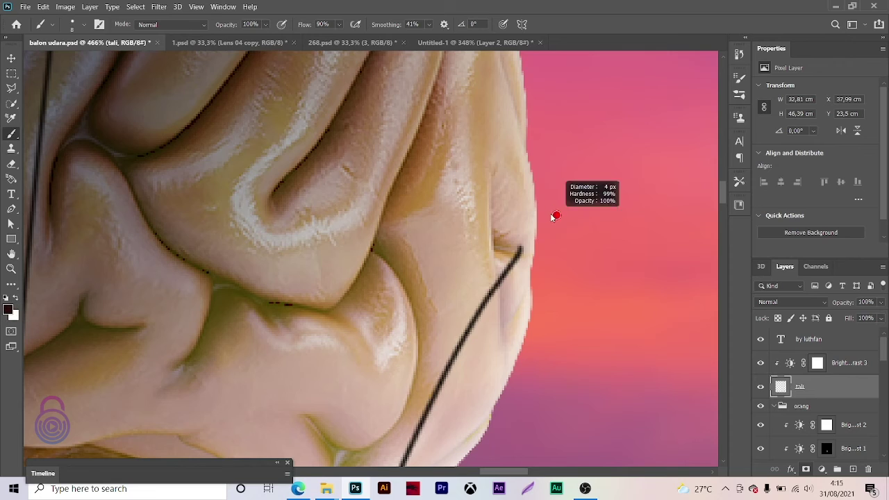
{"action": "left_click_drag", "start_coordinate": [526, 249], "coordinate": [535, 201]}
{"action": "key", "text": "ctrl+z"}
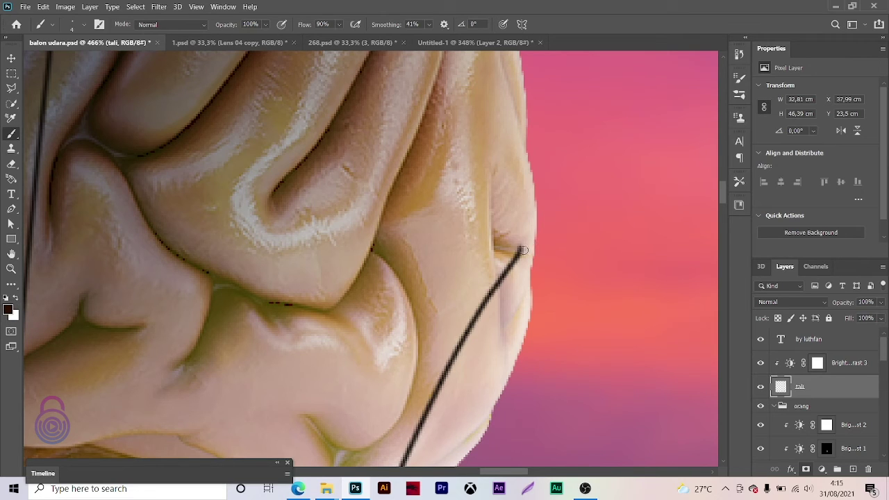
{"action": "left_click_drag", "start_coordinate": [525, 252], "coordinate": [526, 177]}
{"action": "key", "text": "ctrl+z"}
{"action": "left_click_drag", "start_coordinate": [549, 233], "coordinate": [541, 233]}
- Zoom closely on the rope end and extend it up to the brain's edge
{"action": "key", "text": "z"}
{"action": "left_click_drag", "start_coordinate": [519, 136], "coordinate": [427, 252]}
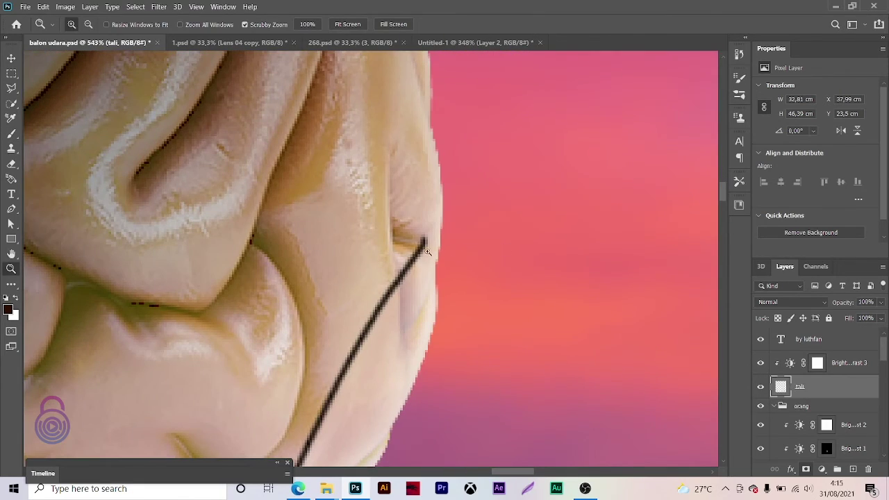
{"action": "key", "text": "b"}
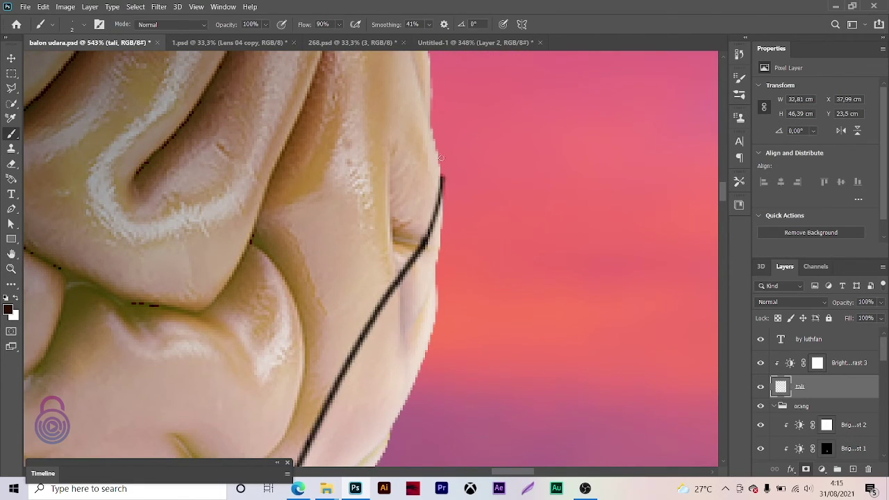
{"action": "key", "text": "z"}
{"action": "left_click_drag", "start_coordinate": [441, 159], "coordinate": [468, 224]}
{"action": "mouse_move", "coordinate": [424, 274]}
{"action": "left_mouse_down"}
{"action": "mouse_move", "coordinate": [422, 145]}
{"action": "mouse_move", "coordinate": [401, 130]}
{"action": "left_mouse_up"}
{"action": "key", "text": "e"}
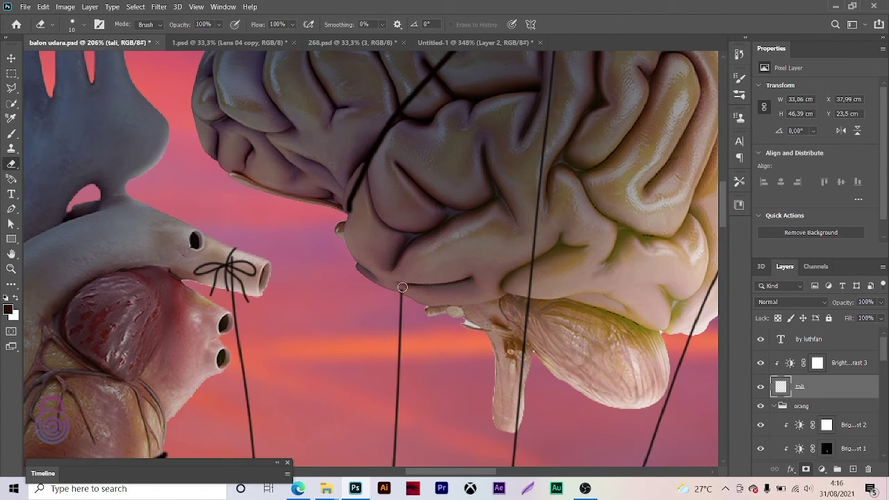
- Zoom in on the heart's edge and erase the stray rope strokes there
{"action": "key", "text": "z"}
{"action": "left_click_drag", "start_coordinate": [399, 288], "coordinate": [433, 247]}
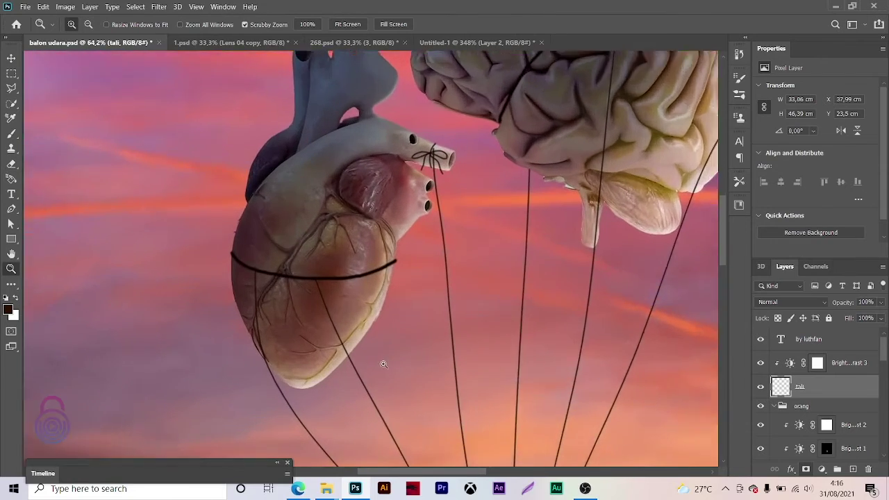
{"action": "left_click_drag", "start_coordinate": [358, 362], "coordinate": [350, 238]}
{"action": "left_click_drag", "start_coordinate": [240, 255], "coordinate": [259, 255]}
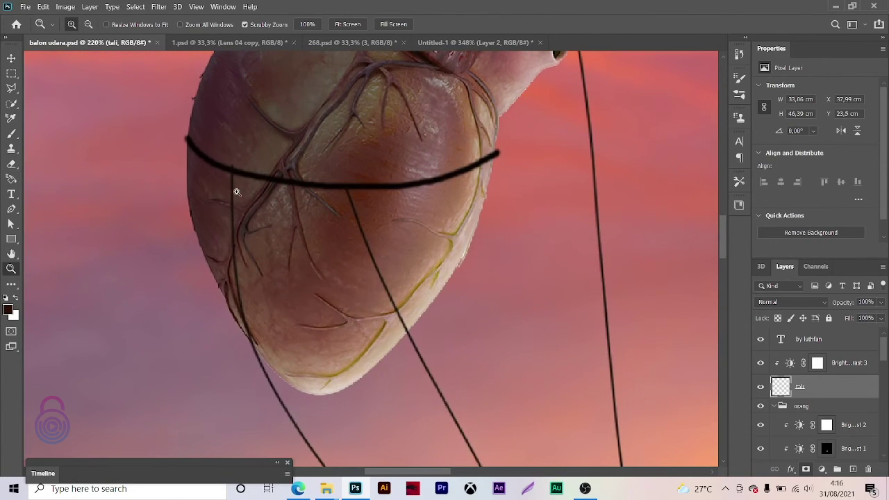
{"action": "left_click_drag", "start_coordinate": [233, 161], "coordinate": [258, 167]}
{"action": "key", "text": "e"}
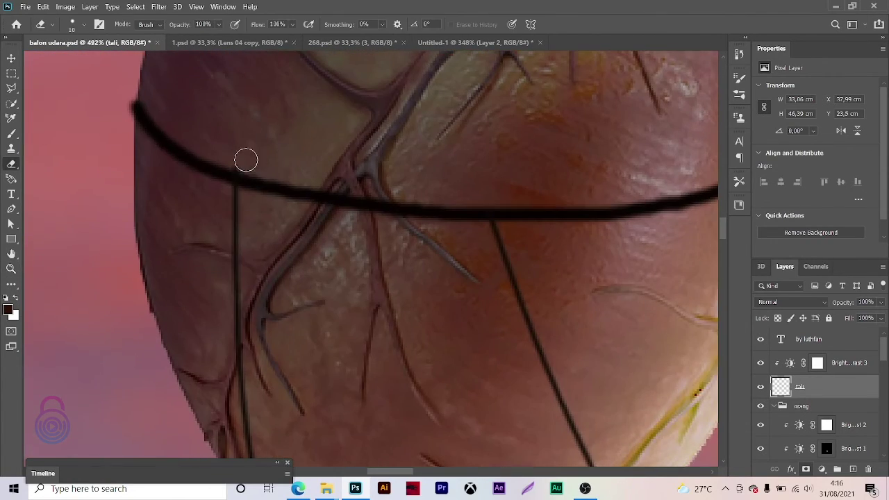
{"action": "left_click_drag", "start_coordinate": [243, 203], "coordinate": [240, 347]}
{"action": "scroll", "coordinate": [240, 278], "scroll_direction": "down", "scroll_amount": 5}
{"action": "mouse_move", "coordinate": [239, 180]}
{"action": "left_mouse_down"}
{"action": "mouse_move", "coordinate": [238, 307]}
{"action": "mouse_move", "coordinate": [273, 382]}
{"action": "left_mouse_up"}
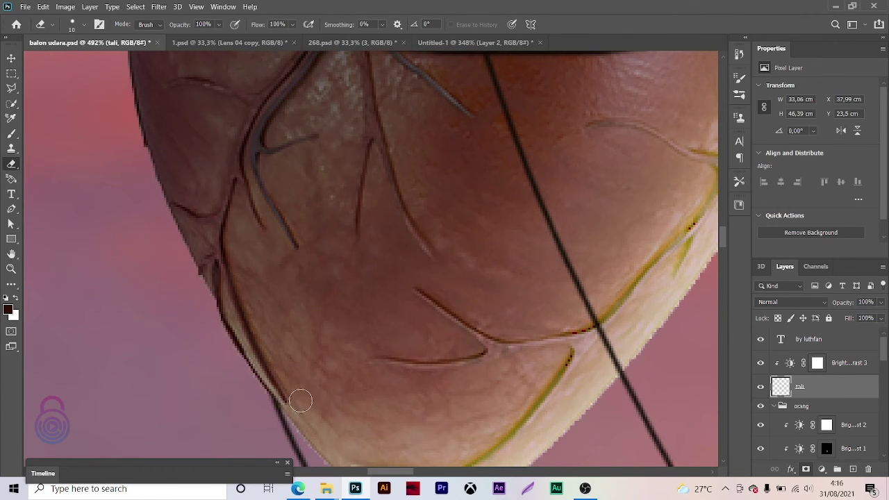
{"action": "key", "text": "z"}
{"action": "left_click_drag", "start_coordinate": [337, 298], "coordinate": [305, 298]}
- Repaint the band's left end thicker and smoother with a larger brush
{"action": "left_click_drag", "start_coordinate": [377, 257], "coordinate": [412, 258]}
{"action": "key", "text": "b"}
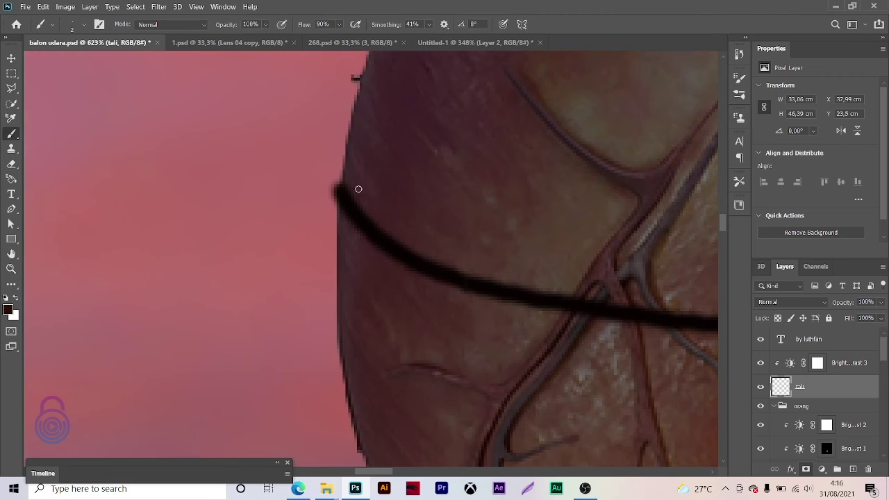
{"action": "mouse_move", "coordinate": [358, 188]}
{"action": "left_mouse_down"}
{"action": "mouse_move", "coordinate": [352, 206]}
{"action": "mouse_move", "coordinate": [385, 240]}
{"action": "mouse_move", "coordinate": [476, 287]}
{"action": "left_mouse_up"}
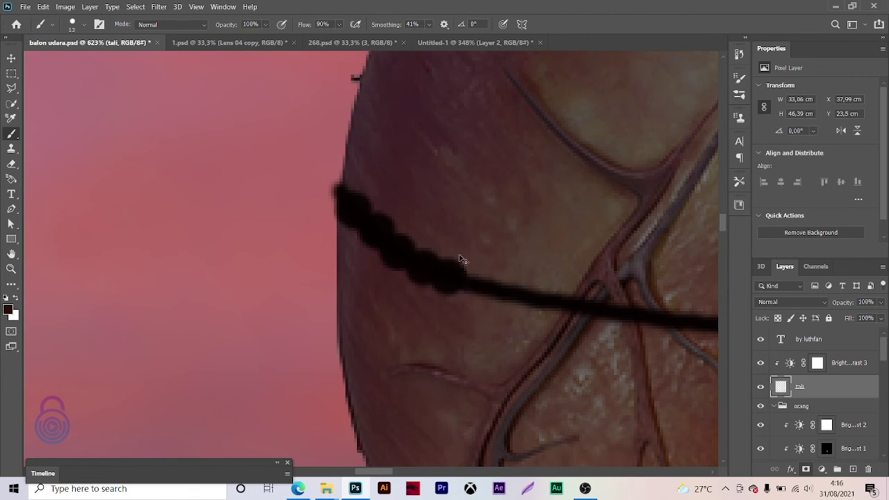
{"action": "key", "text": "ctrl+z"}
{"action": "mouse_move", "coordinate": [355, 204]}
{"action": "left_mouse_down"}
{"action": "mouse_move", "coordinate": [380, 238]}
{"action": "mouse_move", "coordinate": [421, 262]}
{"action": "mouse_move", "coordinate": [468, 284]}
{"action": "mouse_move", "coordinate": [521, 286]}
{"action": "mouse_move", "coordinate": [365, 229]}
{"action": "mouse_move", "coordinate": [575, 258]}
{"action": "mouse_move", "coordinate": [291, 208]}
{"action": "mouse_move", "coordinate": [462, 214]}
{"action": "mouse_move", "coordinate": [585, 192]}
{"action": "mouse_move", "coordinate": [655, 166]}
{"action": "mouse_move", "coordinate": [266, 265]}
{"action": "mouse_move", "coordinate": [353, 214]}
{"action": "left_mouse_up"}
{"action": "key", "text": "z"}
{"action": "scroll", "coordinate": [441, 182], "scroll_direction": "down", "scroll_amount": 5}
- Paint a thick black band along the brain balloon's crease and up across it
{"action": "left_click_drag", "start_coordinate": [441, 182], "coordinate": [177, 166]}
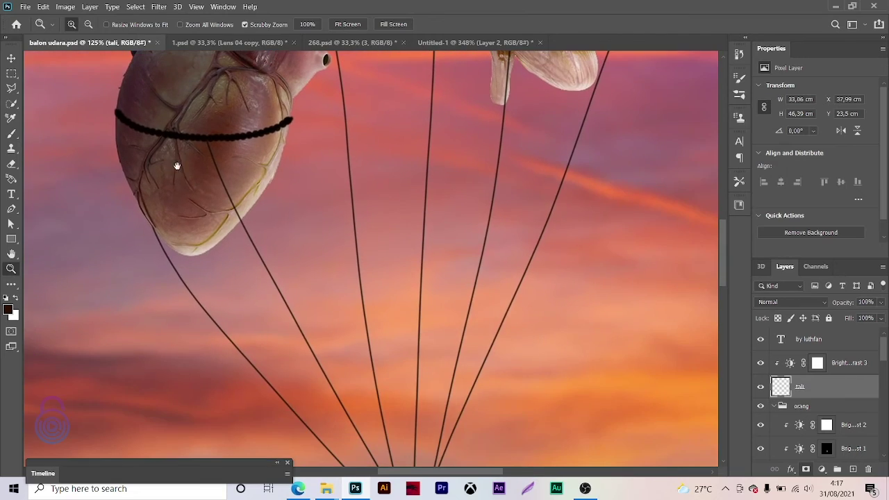
{"action": "scroll", "coordinate": [213, 274], "scroll_direction": "down", "scroll_amount": 3}
{"action": "scroll", "coordinate": [230, 270], "scroll_direction": "up", "scroll_amount": 3}
{"action": "scroll", "coordinate": [277, 201], "scroll_direction": "up", "scroll_amount": 3}
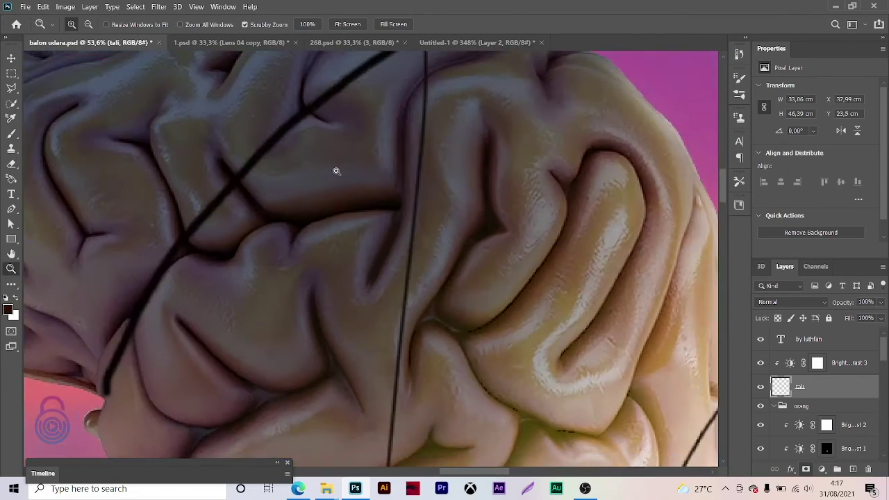
{"action": "scroll", "coordinate": [335, 170], "scroll_direction": "down", "scroll_amount": 1}
{"action": "scroll", "coordinate": [161, 312], "scroll_direction": "up", "scroll_amount": 2}
{"action": "key", "text": "b"}
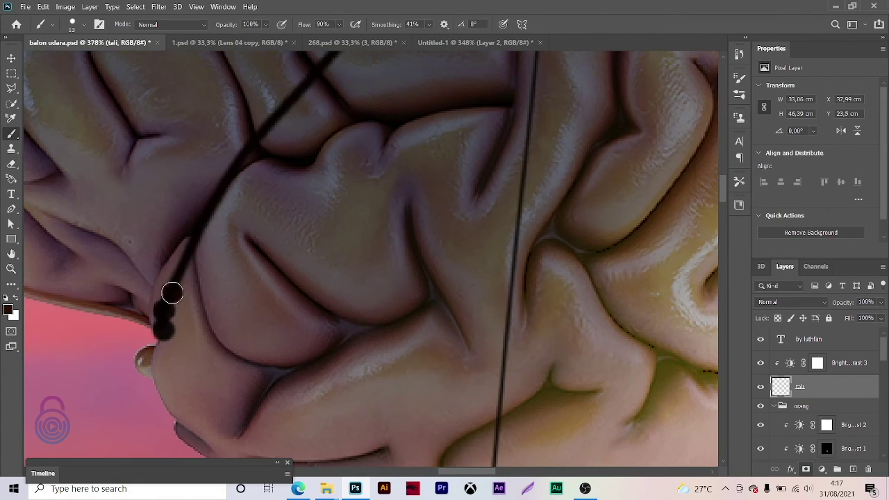
{"action": "left_click_drag", "start_coordinate": [172, 292], "coordinate": [234, 165]}
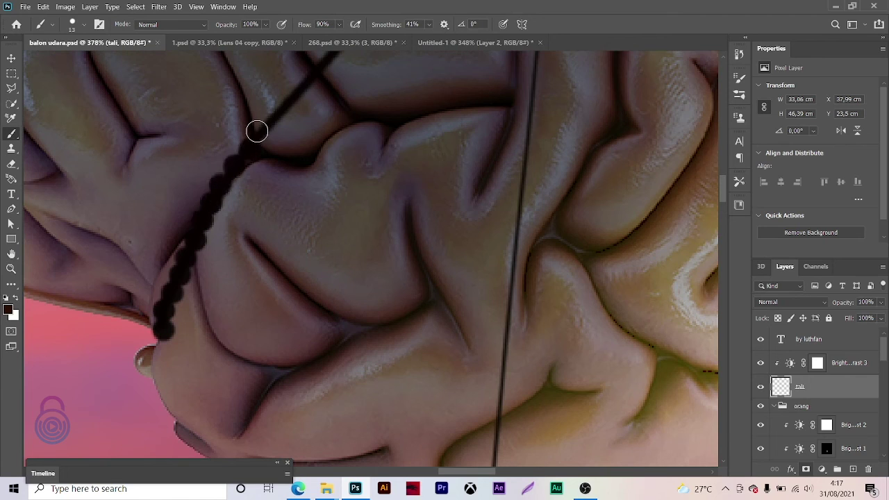
{"action": "mouse_move", "coordinate": [275, 111]}
{"action": "left_mouse_down"}
{"action": "mouse_move", "coordinate": [194, 255]}
{"action": "mouse_move", "coordinate": [290, 153]}
{"action": "mouse_move", "coordinate": [367, 93]}
{"action": "mouse_move", "coordinate": [232, 301]}
{"action": "mouse_move", "coordinate": [292, 257]}
{"action": "mouse_move", "coordinate": [386, 216]}
{"action": "left_mouse_up"}
- Zoom out to view the whole composite with both balloons banded
{"action": "key", "text": "z"}
{"action": "key", "text": "ctrl+0"}
{"action": "left_click", "coordinate": [297, 301]}
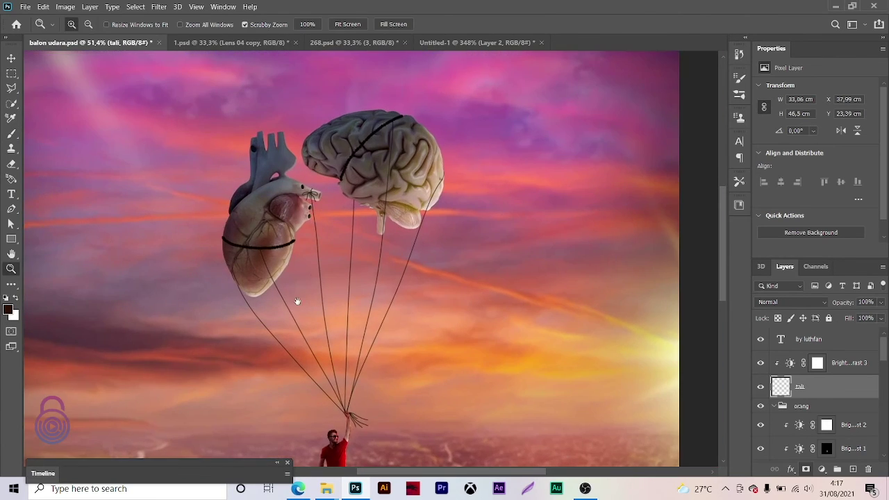
{"action": "scroll", "coordinate": [297, 301], "scroll_direction": "down", "scroll_amount": 3}
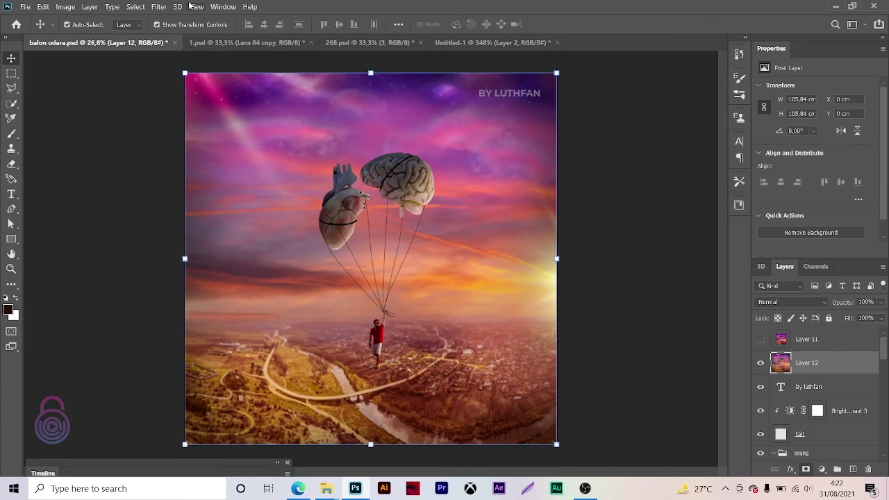
- Apply a Camera Raw grade: Texture +18, Saturation +17, warmer temperature, grain; compare before/after
{"action": "left_click", "coordinate": [158, 6]}
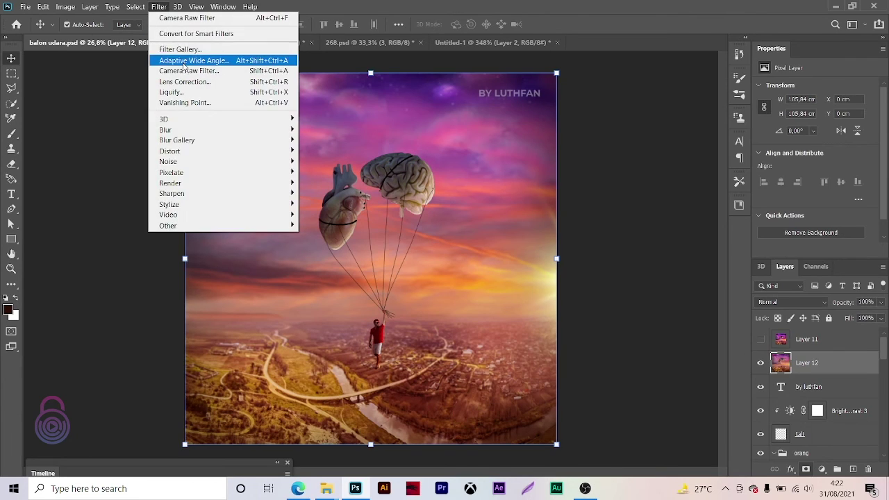
{"action": "left_click", "coordinate": [191, 72]}
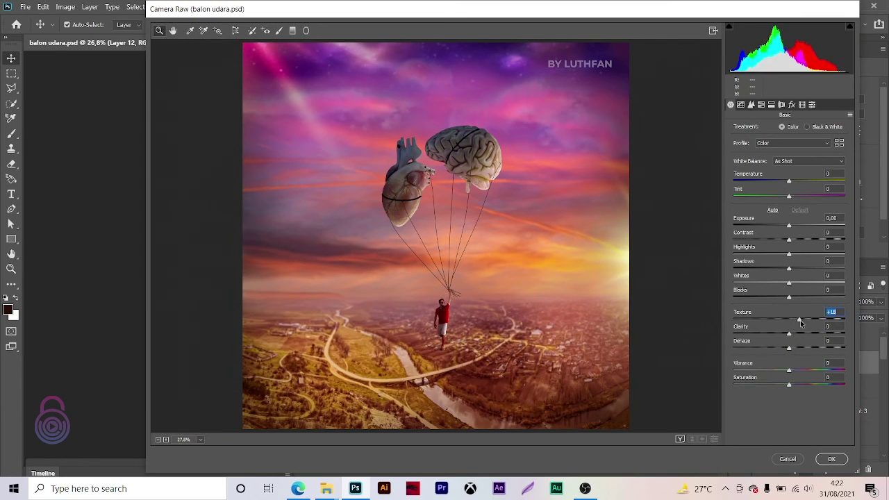
{"action": "mouse_move", "coordinate": [812, 323]}
{"action": "left_mouse_down"}
{"action": "mouse_move", "coordinate": [796, 328]}
{"action": "mouse_move", "coordinate": [806, 335]}
{"action": "mouse_move", "coordinate": [799, 350]}
{"action": "left_mouse_up"}
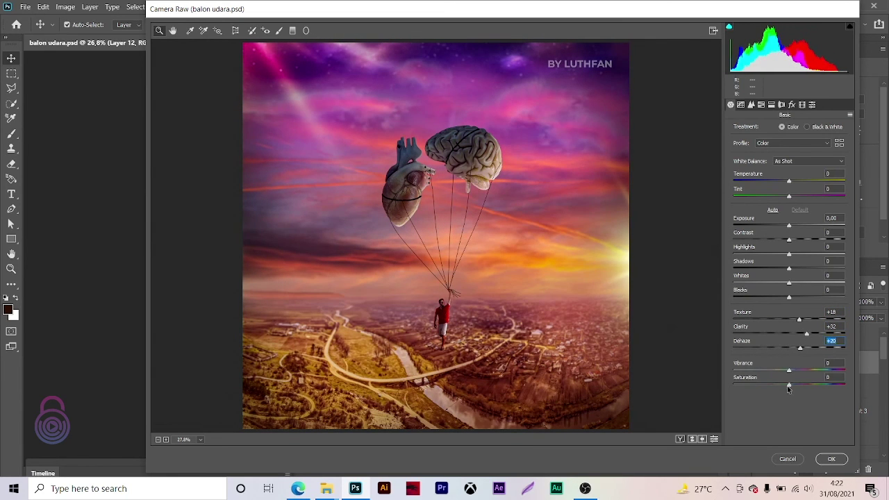
{"action": "left_click_drag", "start_coordinate": [789, 386], "coordinate": [799, 386]}
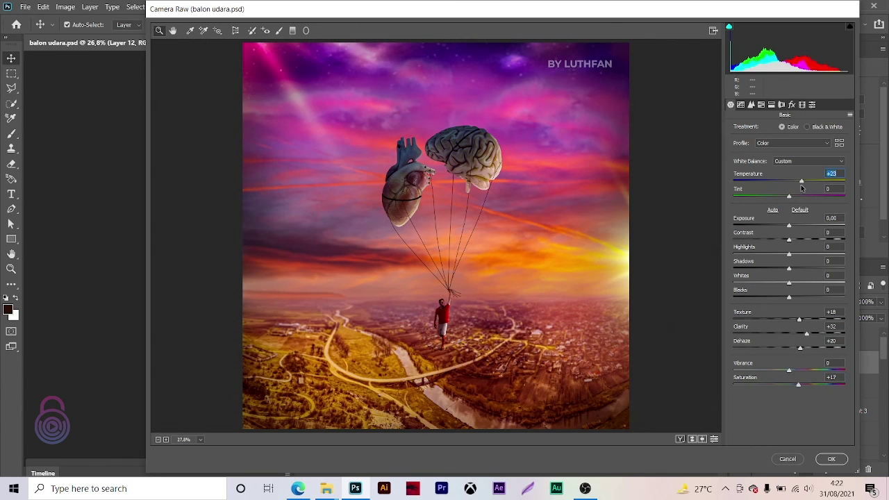
{"action": "left_click_drag", "start_coordinate": [801, 188], "coordinate": [796, 185]}
{"action": "left_click", "coordinate": [790, 105]}
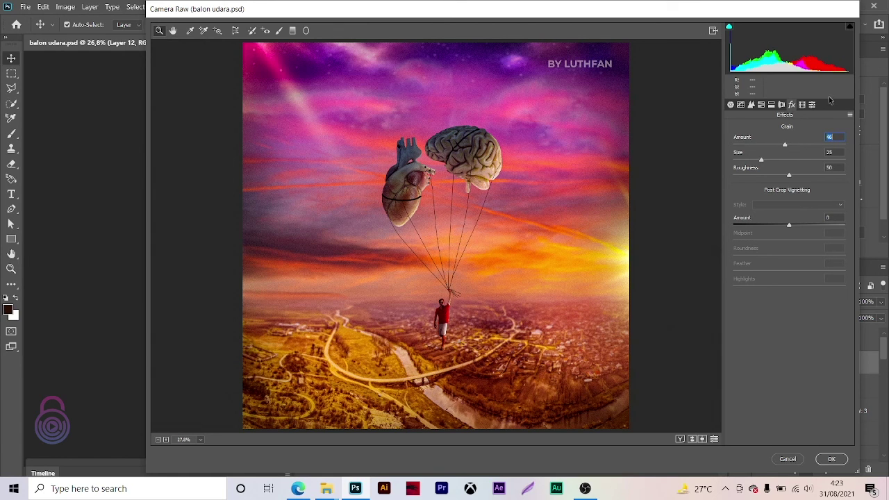
{"action": "left_click", "coordinate": [831, 459]}
{"action": "left_click", "coordinate": [760, 363]}
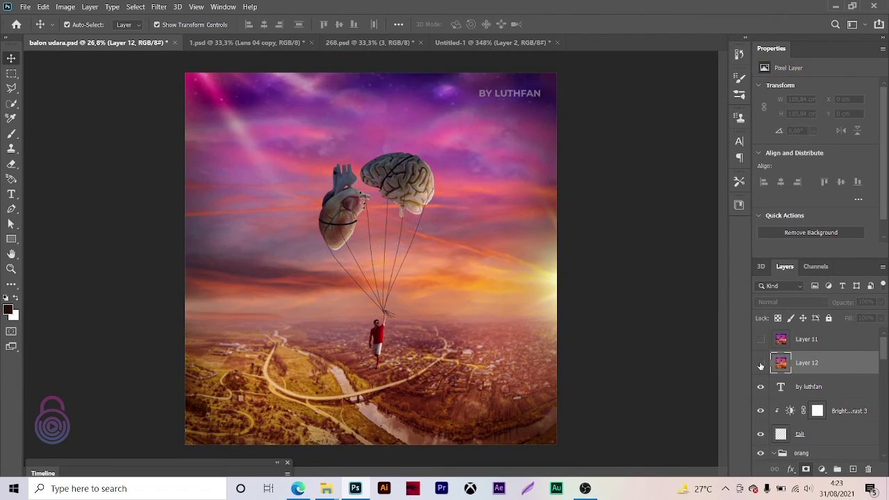